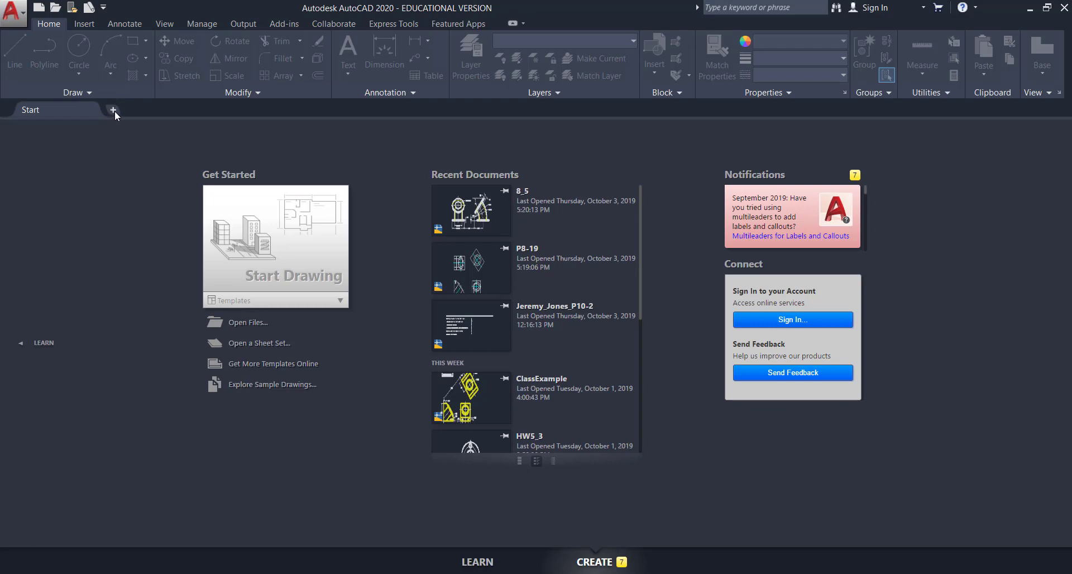
Start a new drawing and shift the command line window slightly along the drawing area's upper edge.
left_click(113, 110)
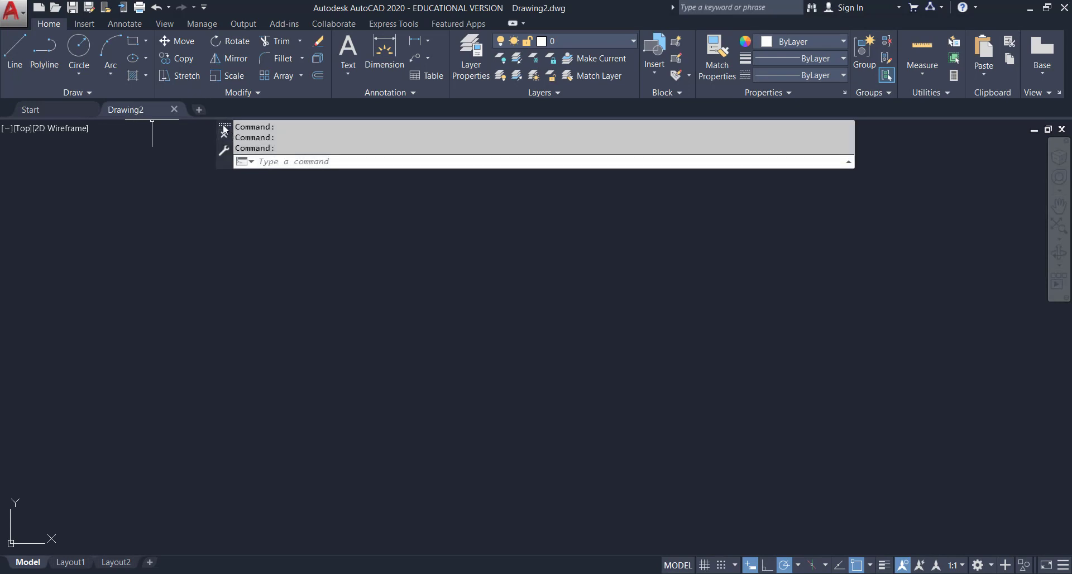
mouse_move(224, 127)
left_mouse_down()
mouse_move(227, 160)
mouse_move(229, 128)
left_mouse_up()
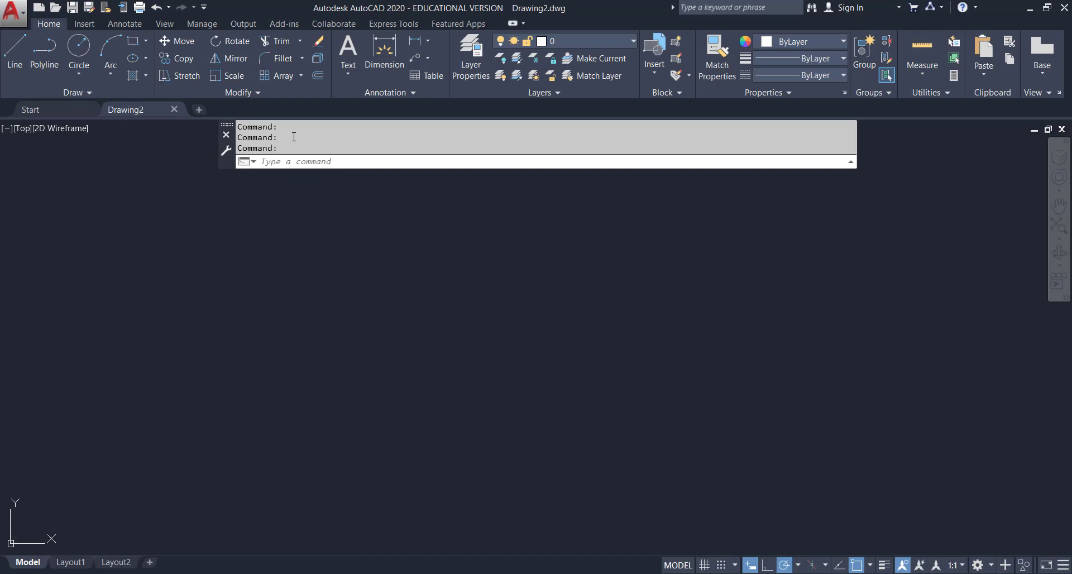
left_click(350, 74)
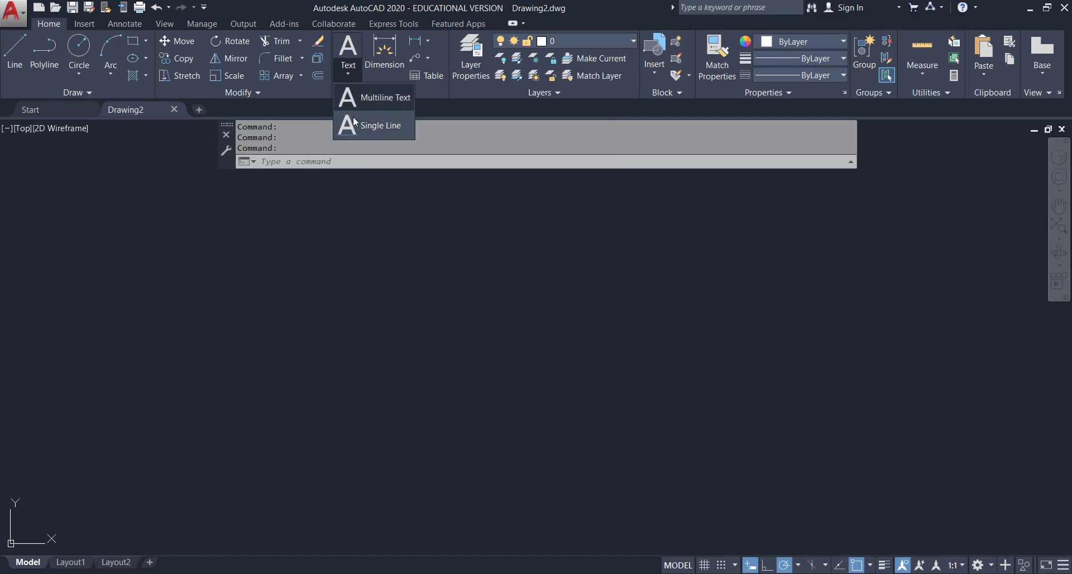
Create a new layer named SText in the layer properties.
left_click(473, 68)
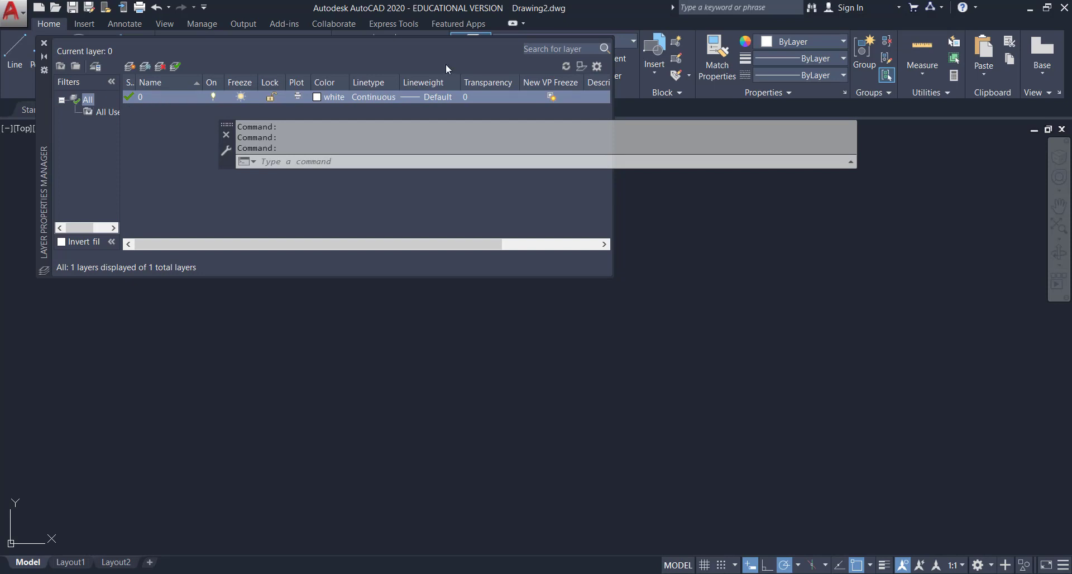
type("s")
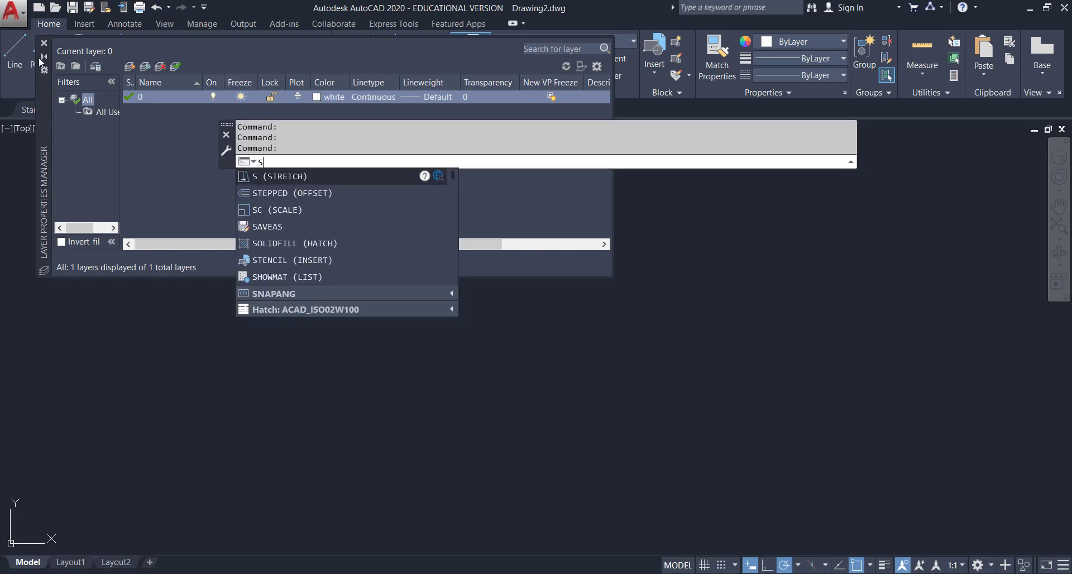
left_click(156, 98)
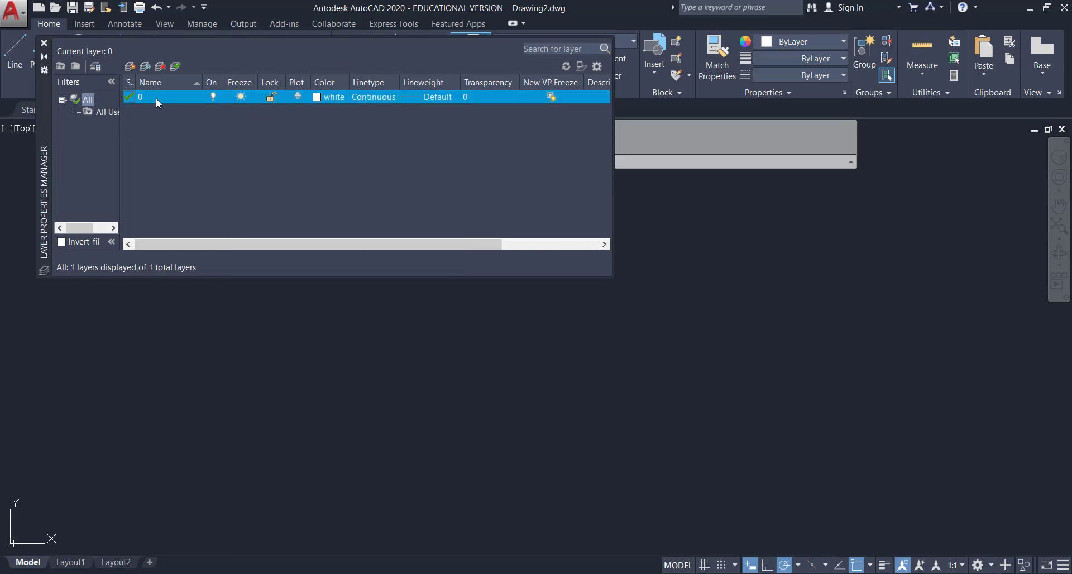
left_click(130, 67)
type("S")
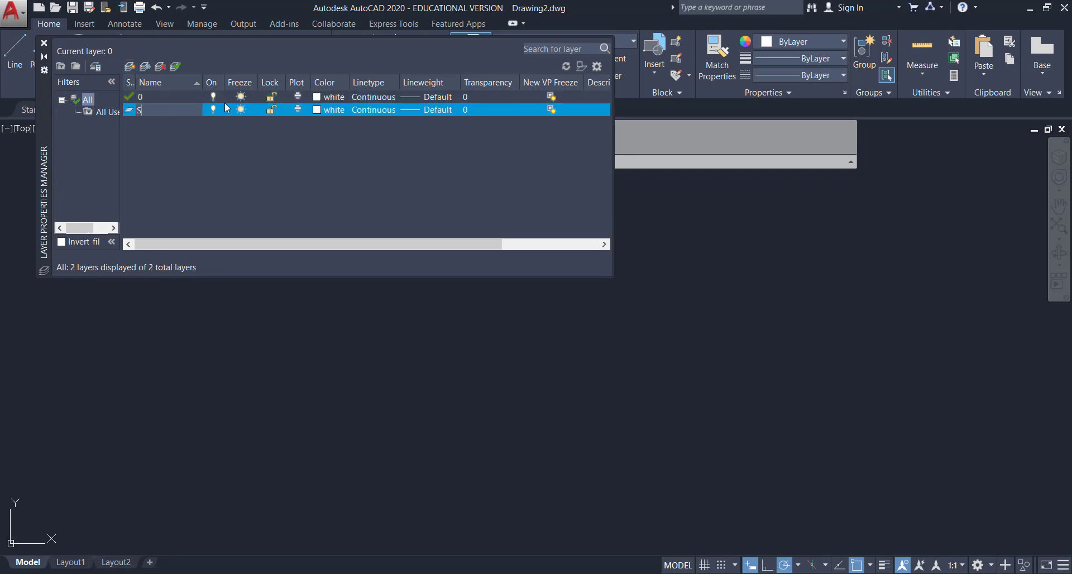
type("Text")
key("Return")
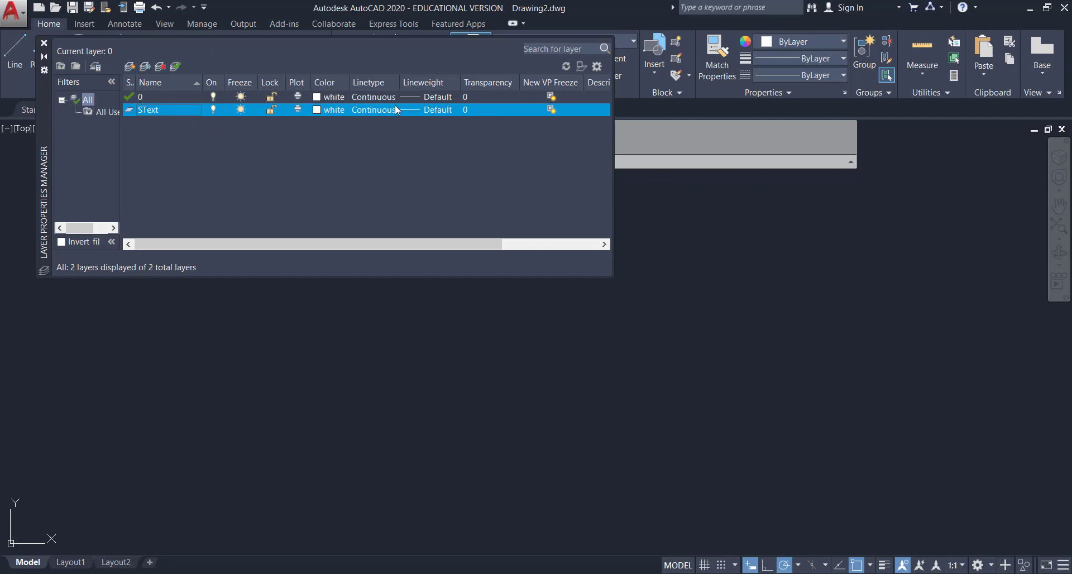
Set the SText layer's lineweight to 0.30 mm and turn on lineweight display for the drawing.
left_click(415, 109)
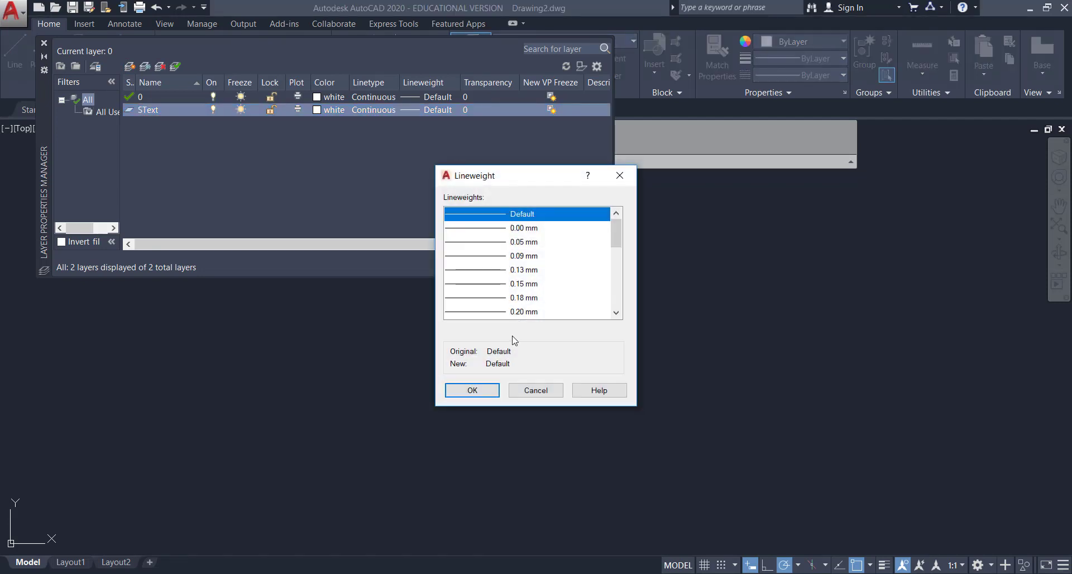
scroll(492, 302, "down", 1)
left_click(493, 294)
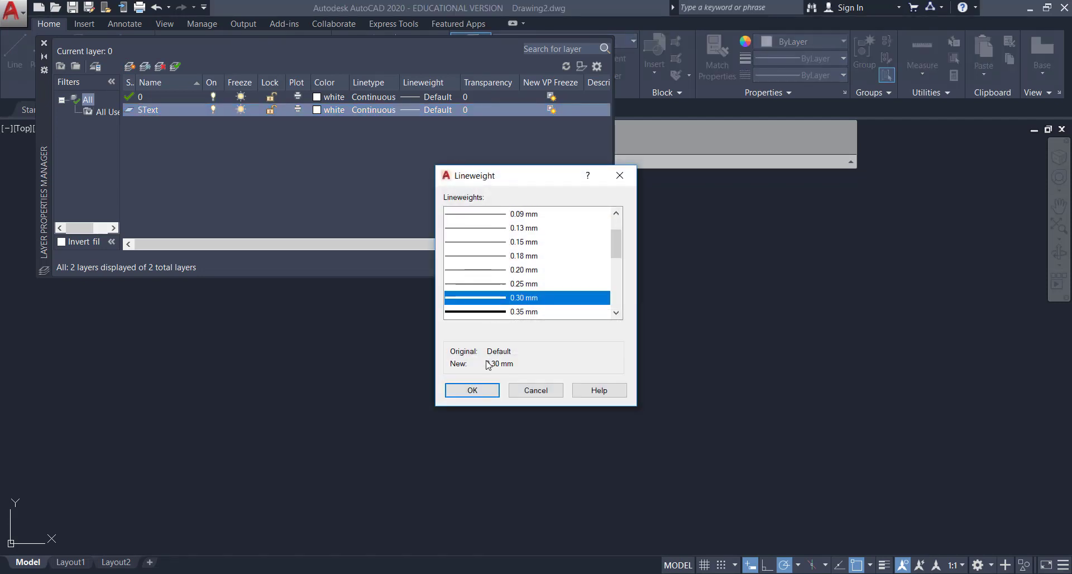
left_click(472, 390)
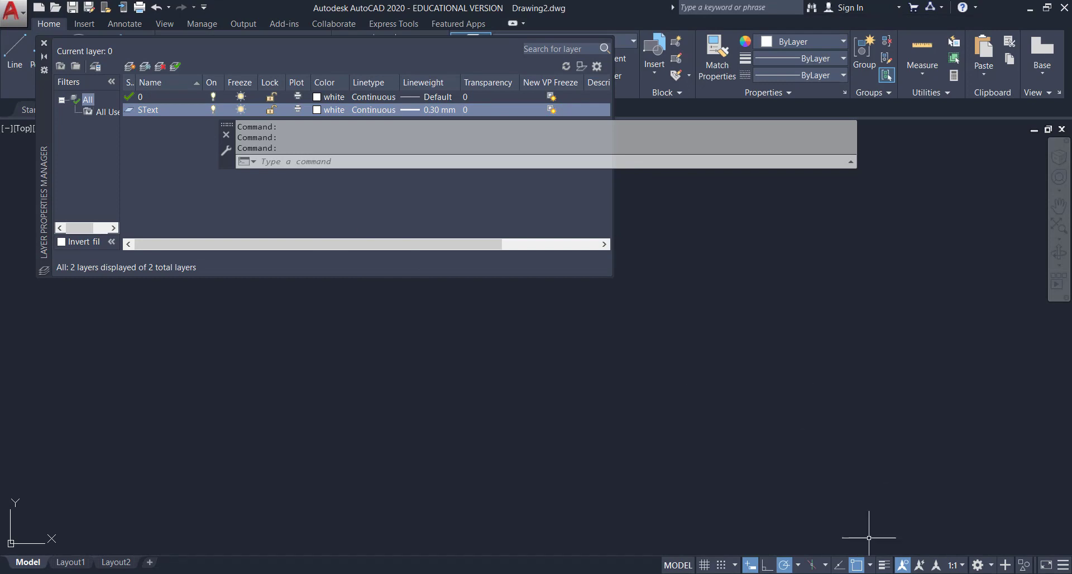
left_click(883, 564)
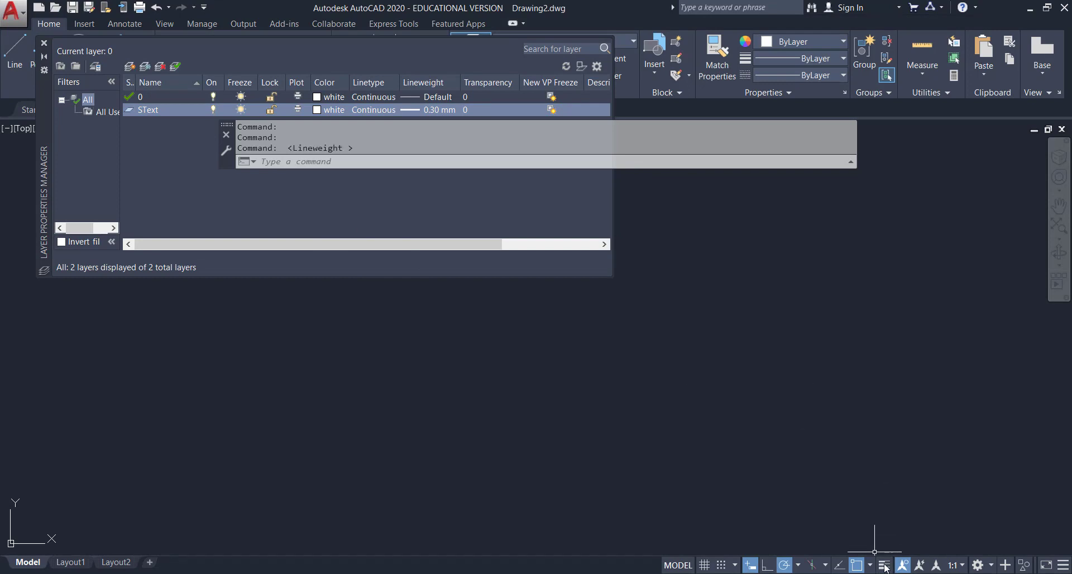
Add a layer named MText based on SText, make SText the current layer, and close the layer properties.
left_click(136, 111)
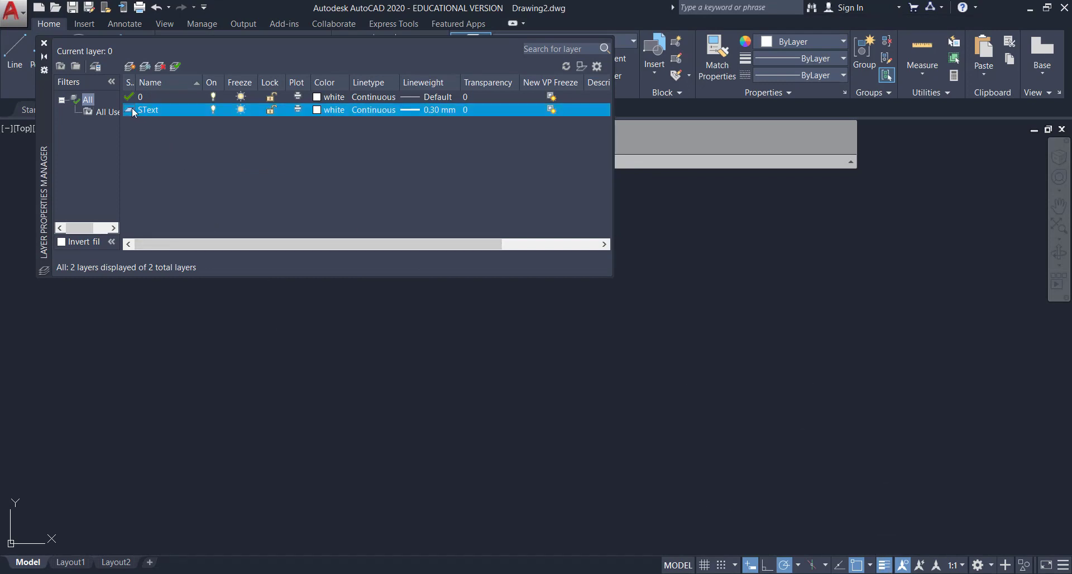
left_click(130, 66)
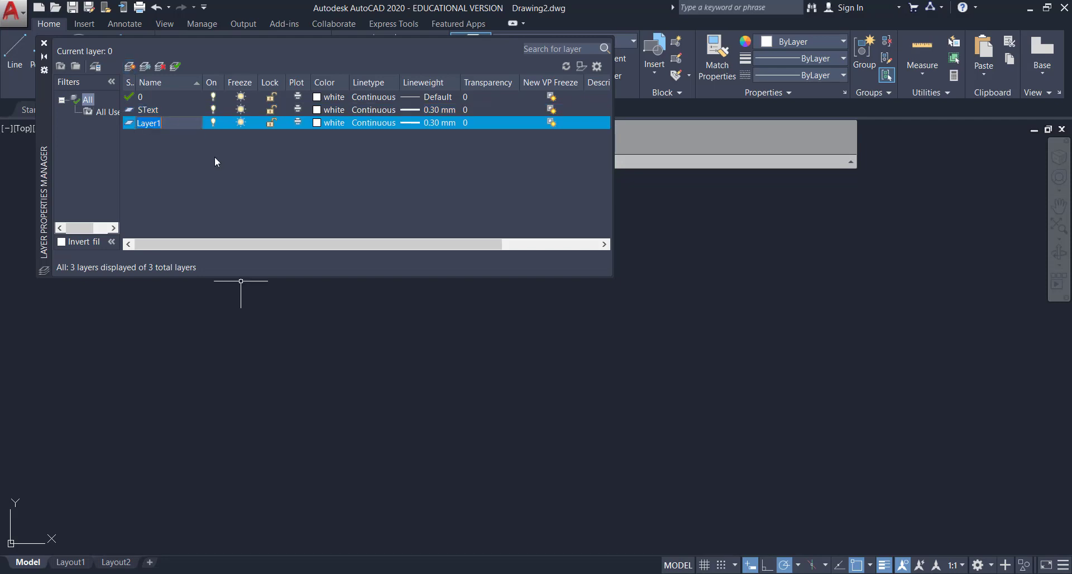
type("M")
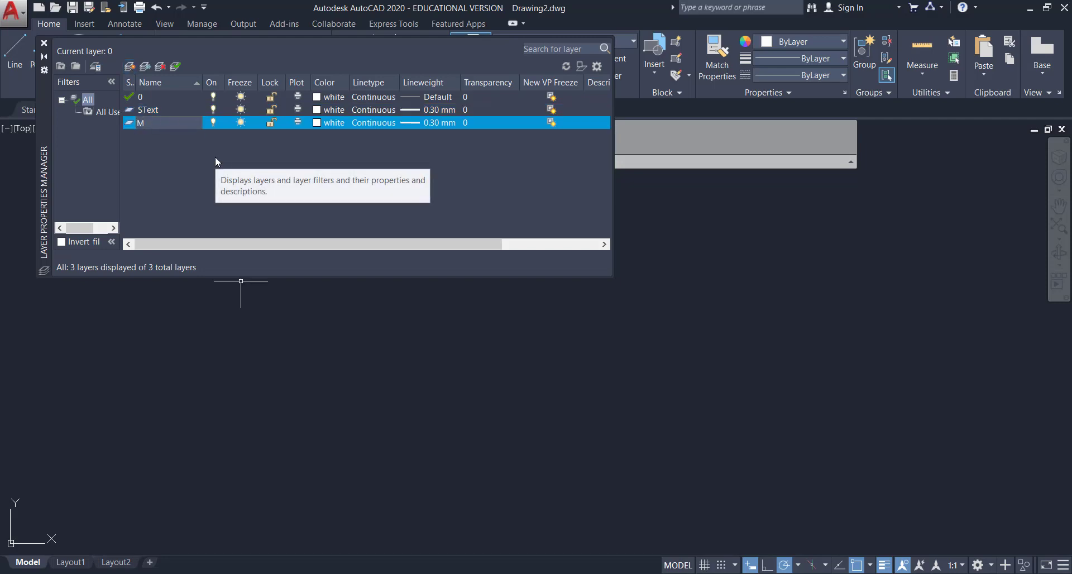
type("Text")
key("Return")
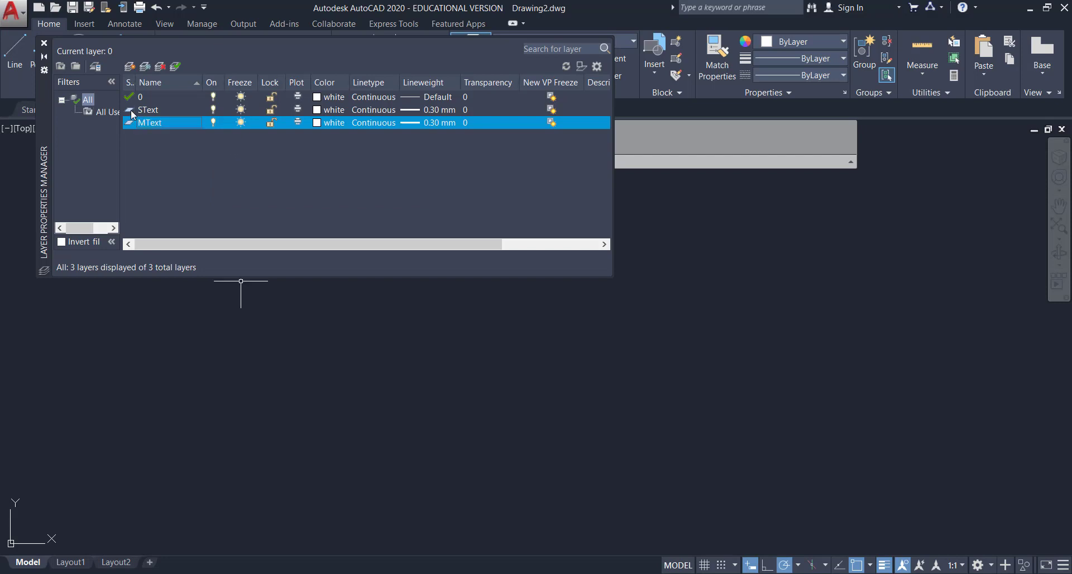
double_click(132, 112)
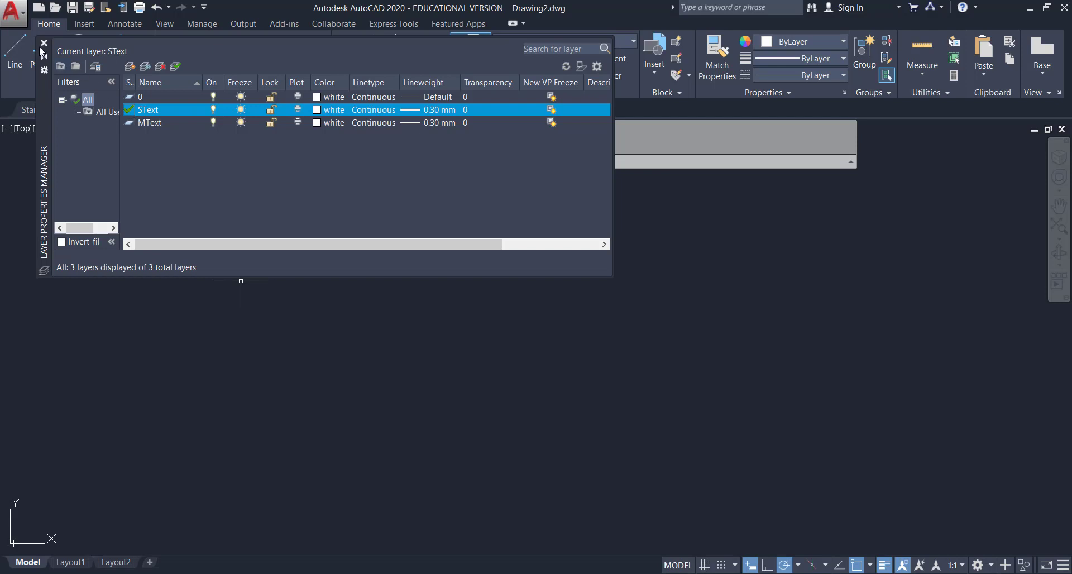
left_click(44, 43)
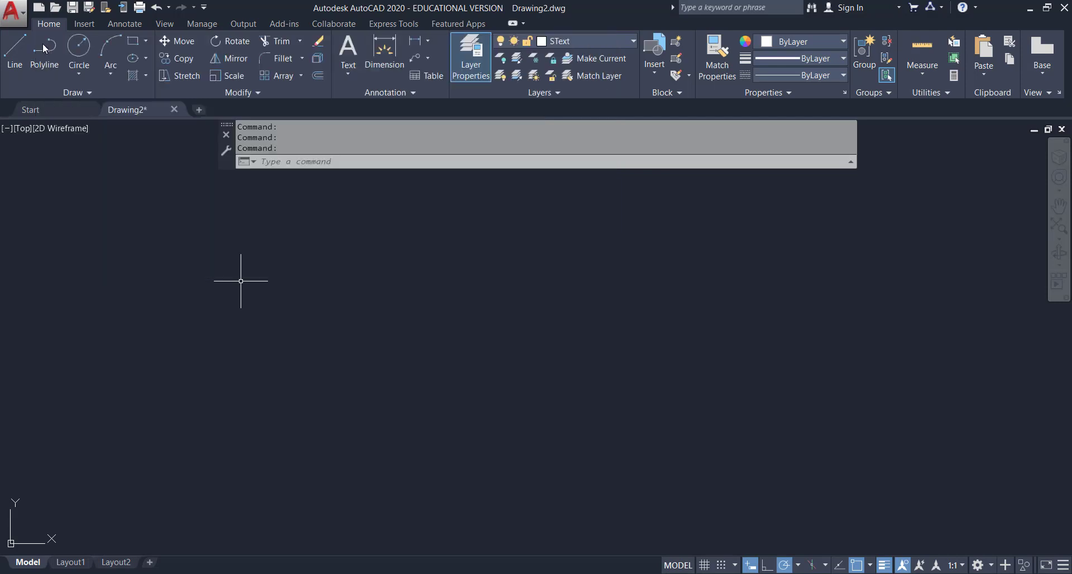
Place a horizontal single-line text reading "This ia a single text.", picking its start point and height in the drawing area.
left_click(347, 75)
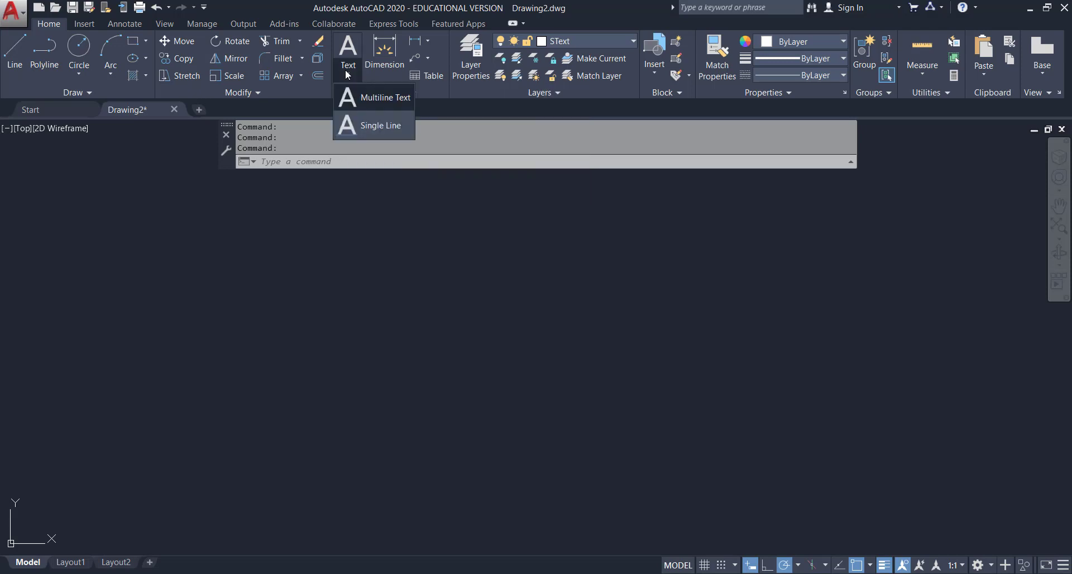
left_click(374, 126)
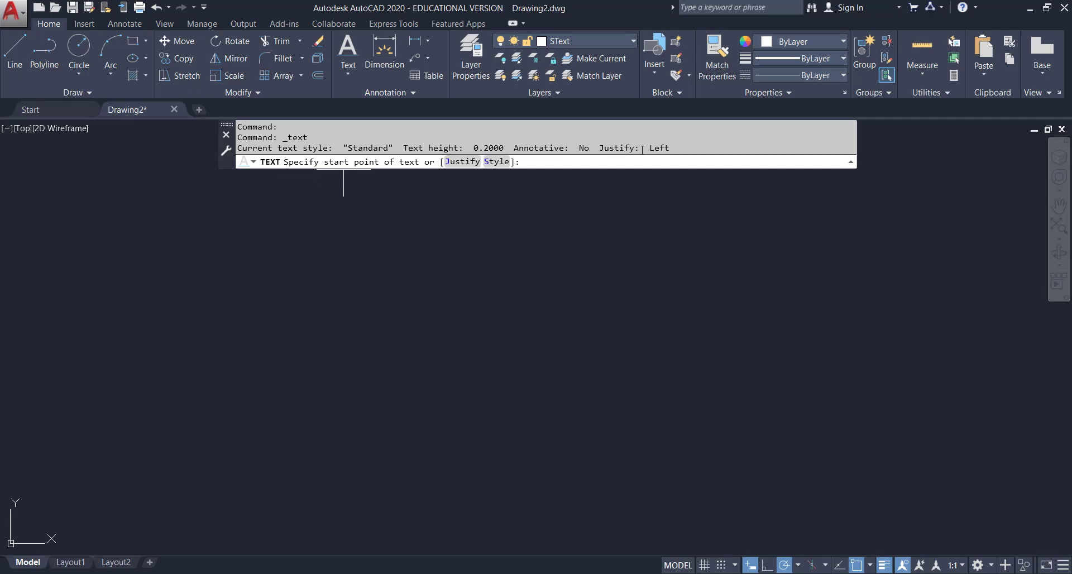
left_click(189, 213)
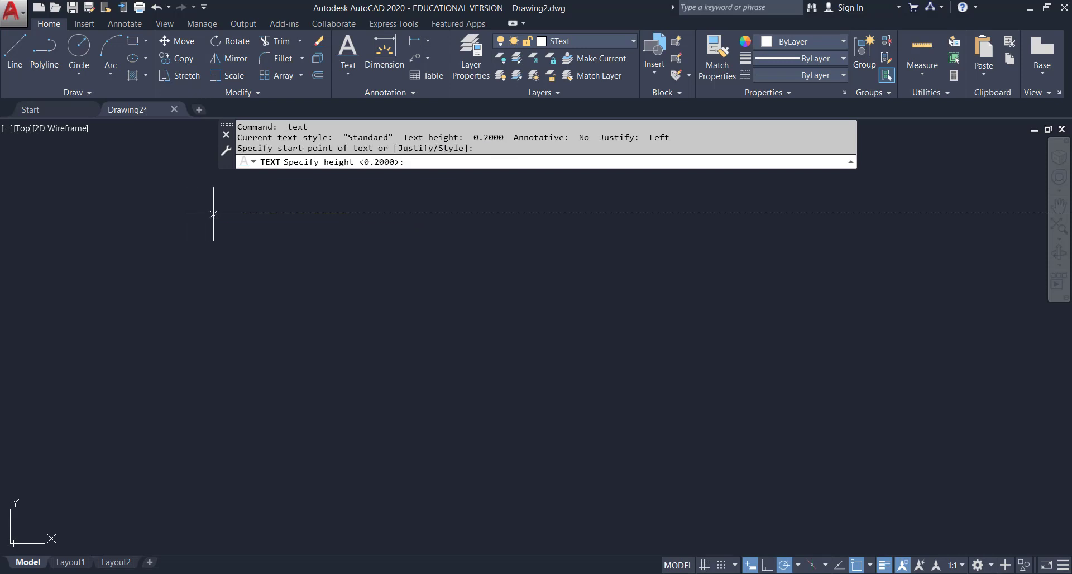
left_click(569, 213)
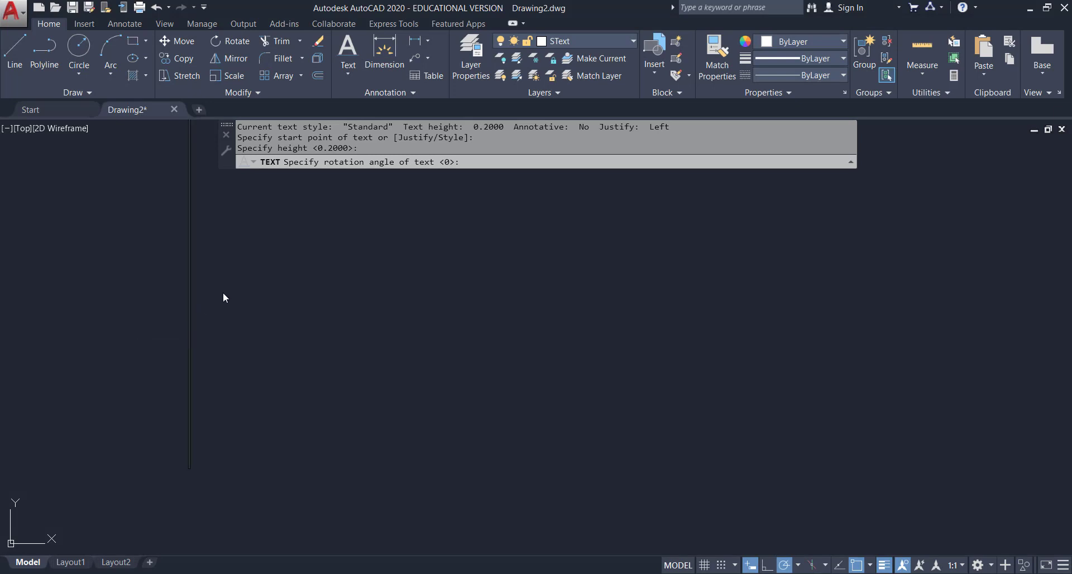
scroll(222, 292, "down", 2)
scroll(222, 292, "down", 2)
scroll(265, 265, "down", 3)
type("Tho")
key("BackSpace")
key("BackSpace")
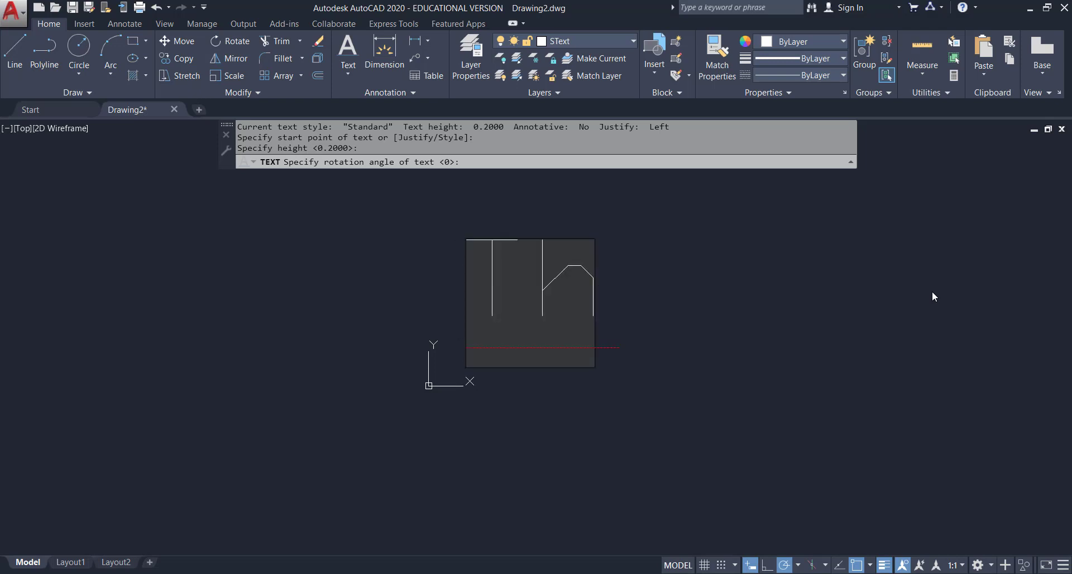
type("his ")
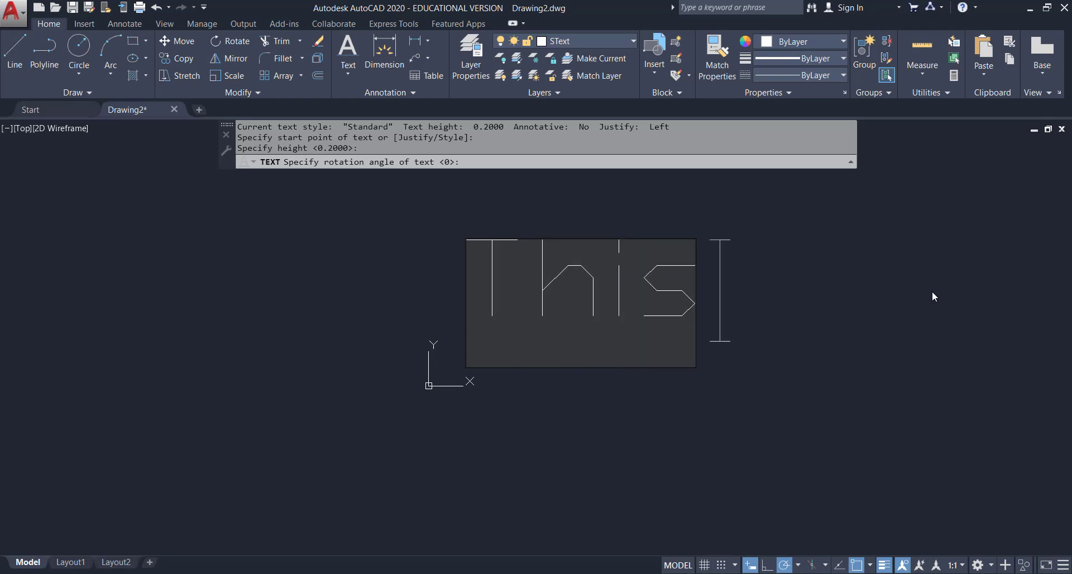
type("ia a")
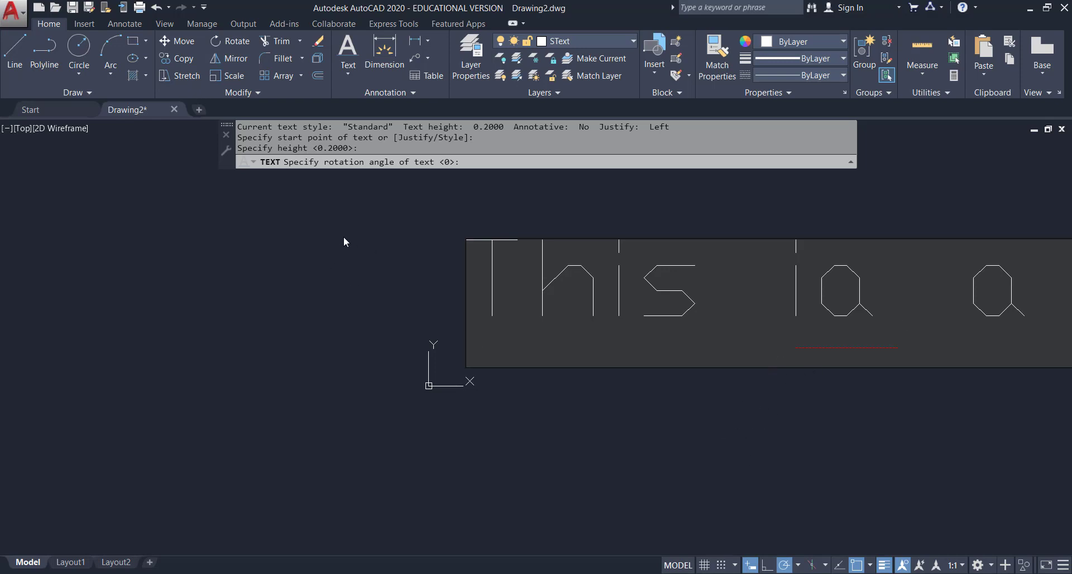
key("Escape")
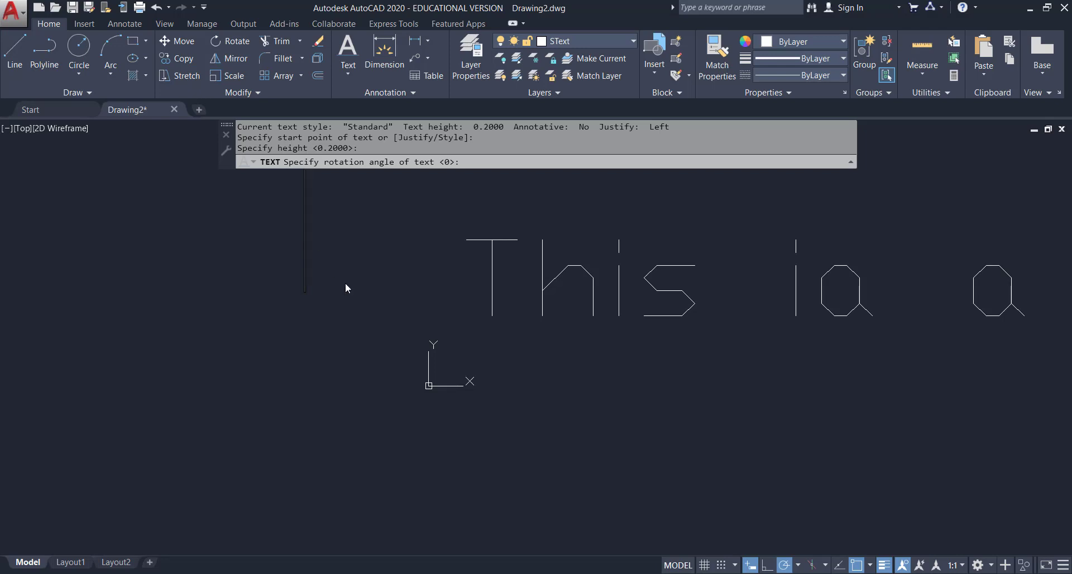
Correct the misspelled word in the single-line text so that it reads "This is a single text.".
scroll(755, 293, "down", 4)
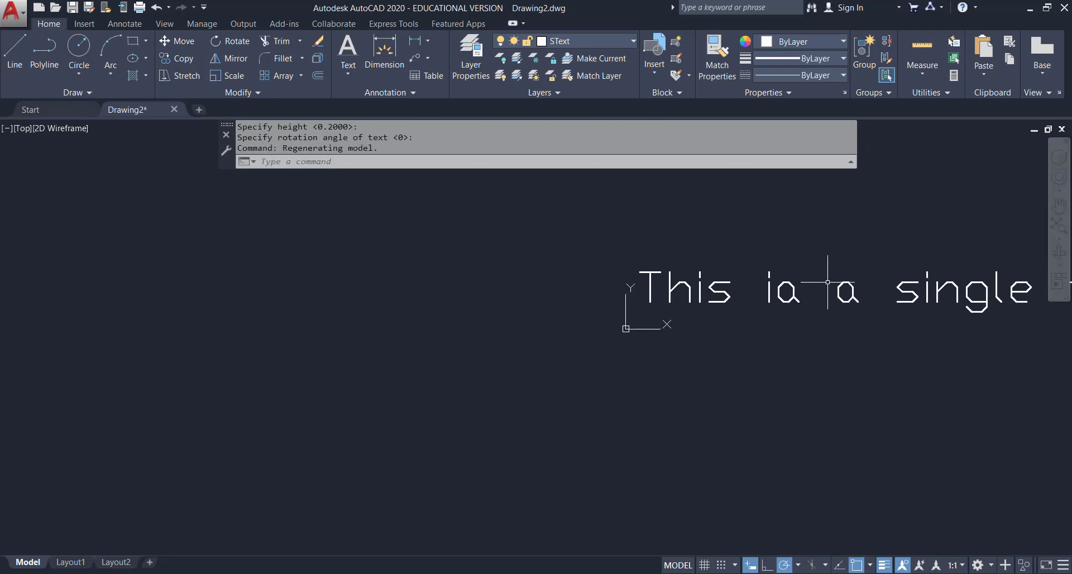
left_click(794, 286)
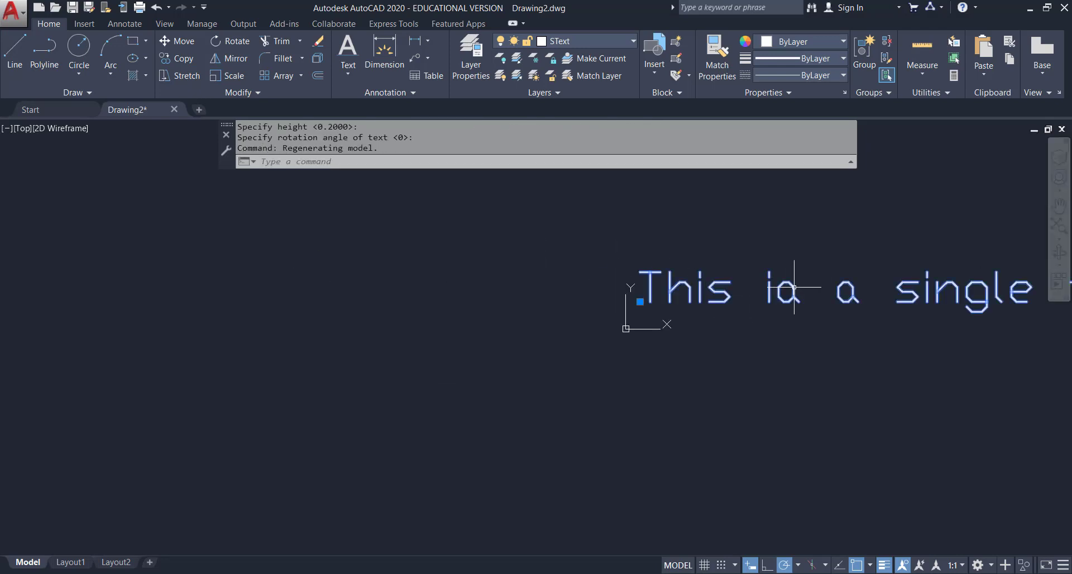
mouse_move(747, 331)
middle_mouse_down()
mouse_move(223, 354)
mouse_move(331, 337)
middle_mouse_up()
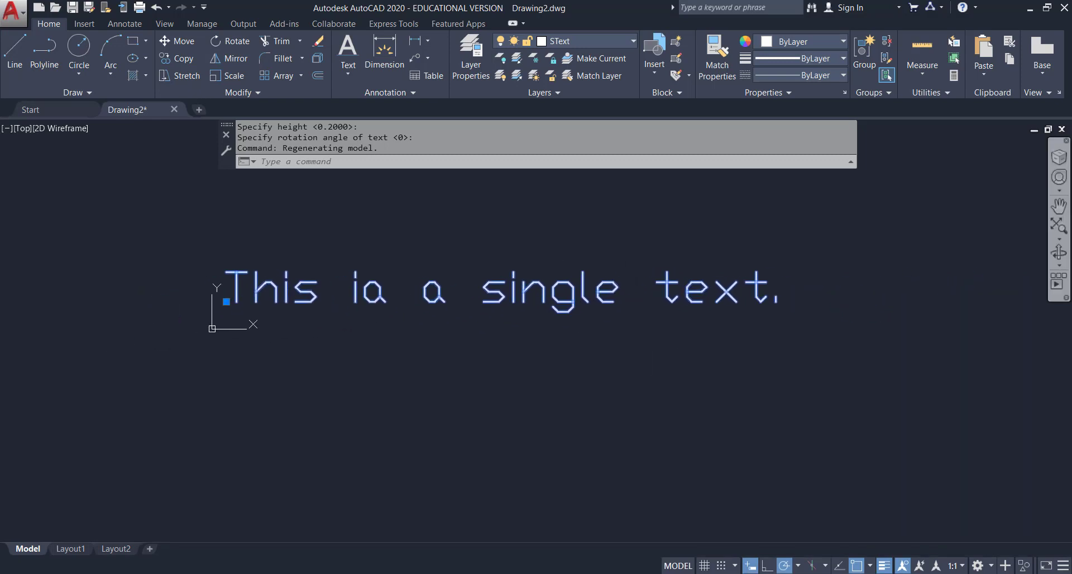
left_click(369, 298)
left_click(373, 298)
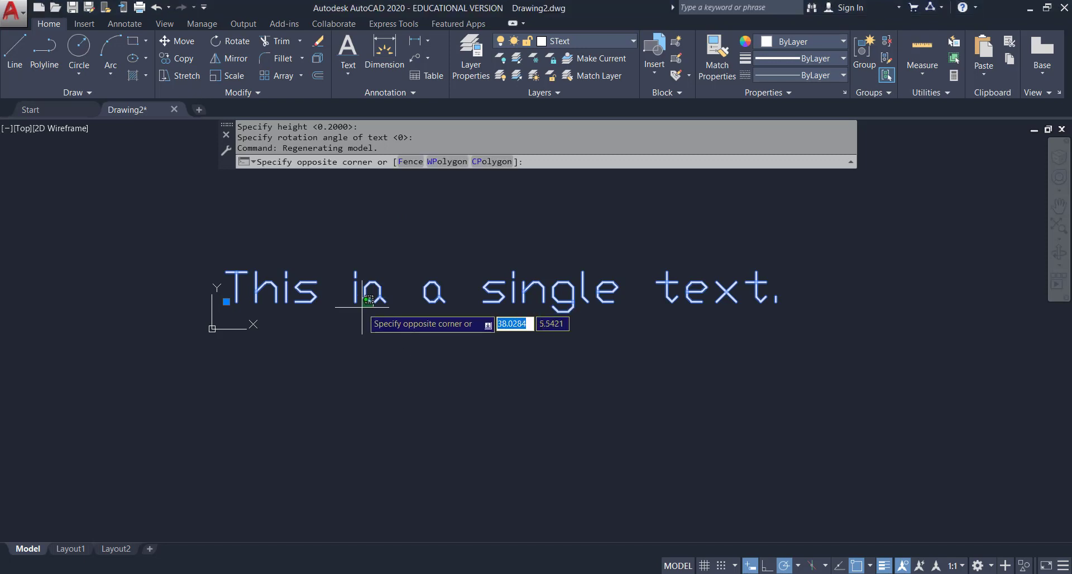
double_click(370, 302)
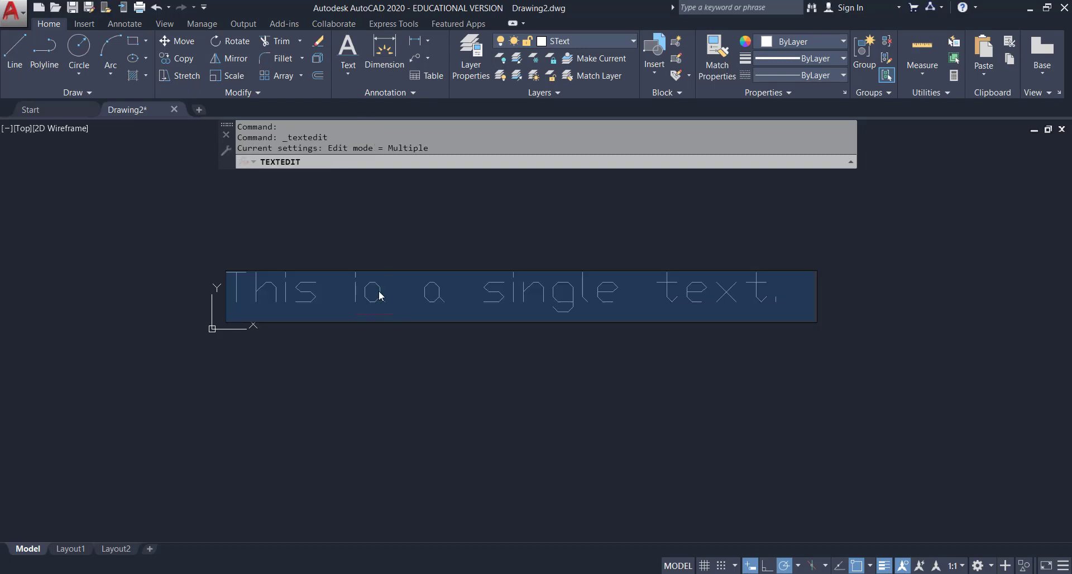
right_click(371, 306)
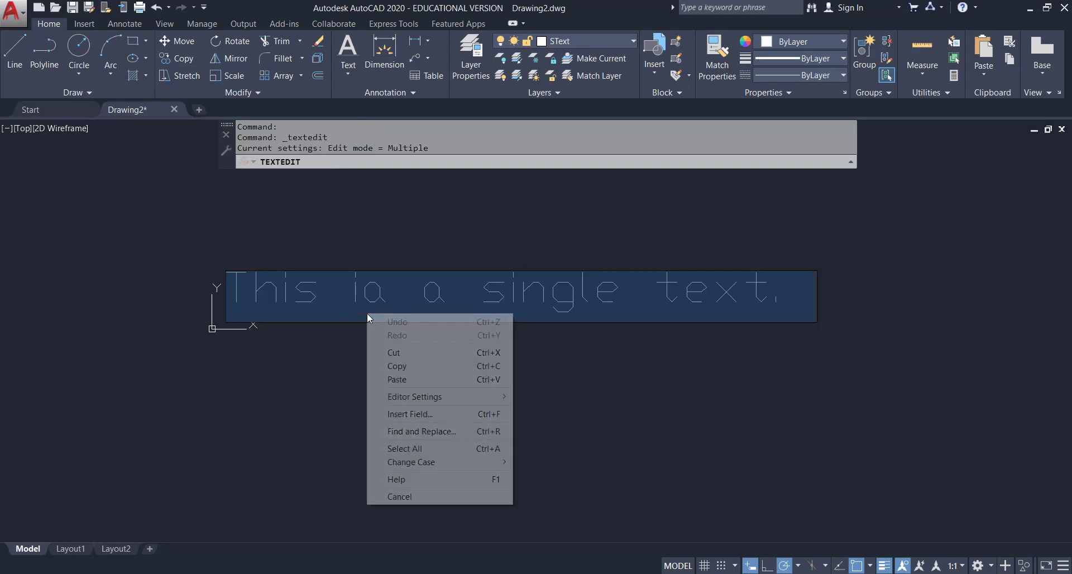
right_click(381, 290)
left_click(383, 259)
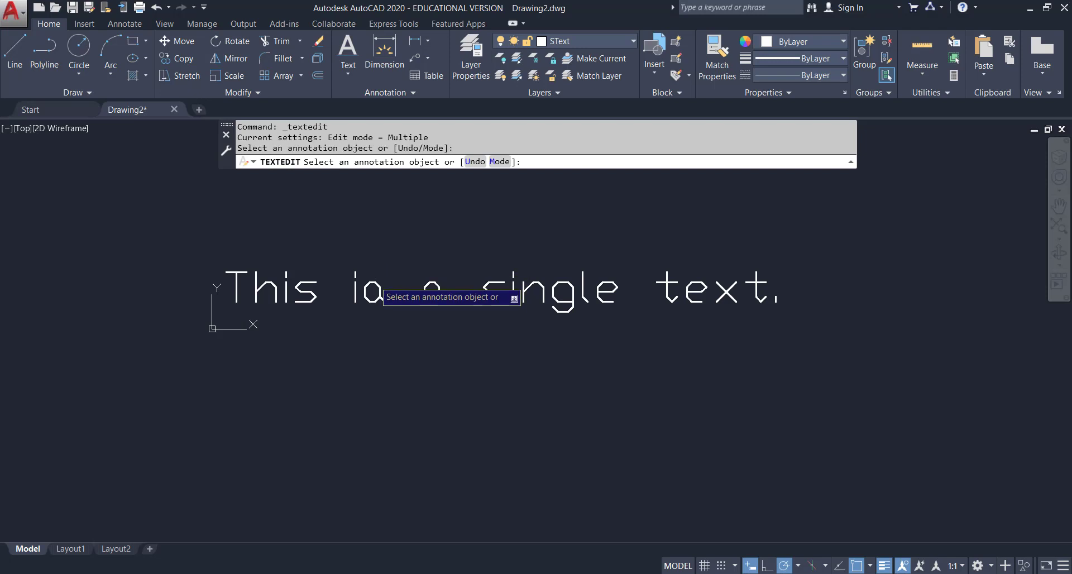
left_click(372, 281)
key("Escape")
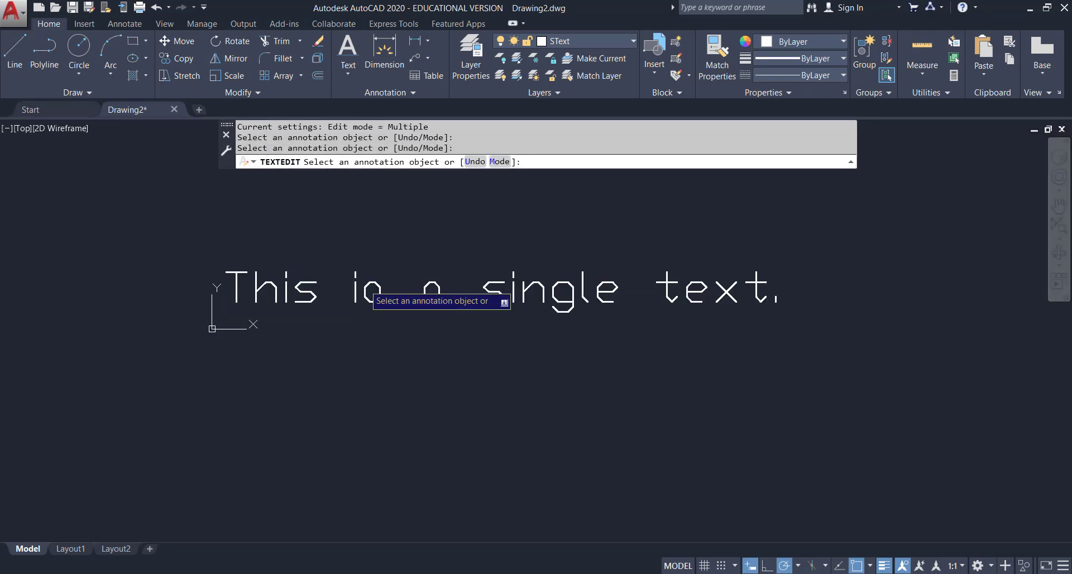
left_click(381, 286)
left_click(382, 288)
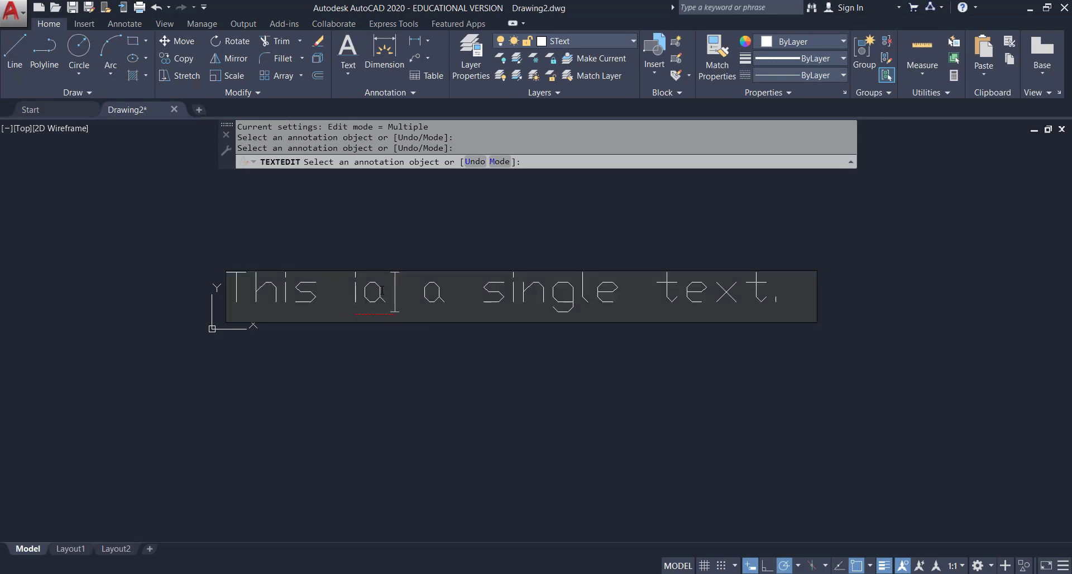
key("BackSpace")
type("s")
left_click(487, 236)
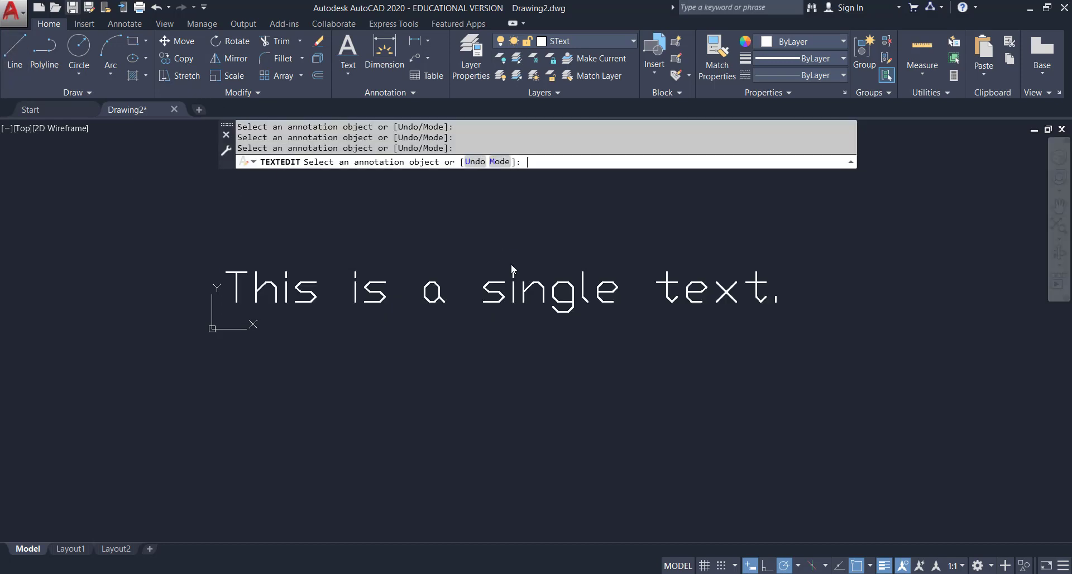
Save the drawing as Teching in the 7_Texting folder.
key("ctrl+s")
left_click(769, 118)
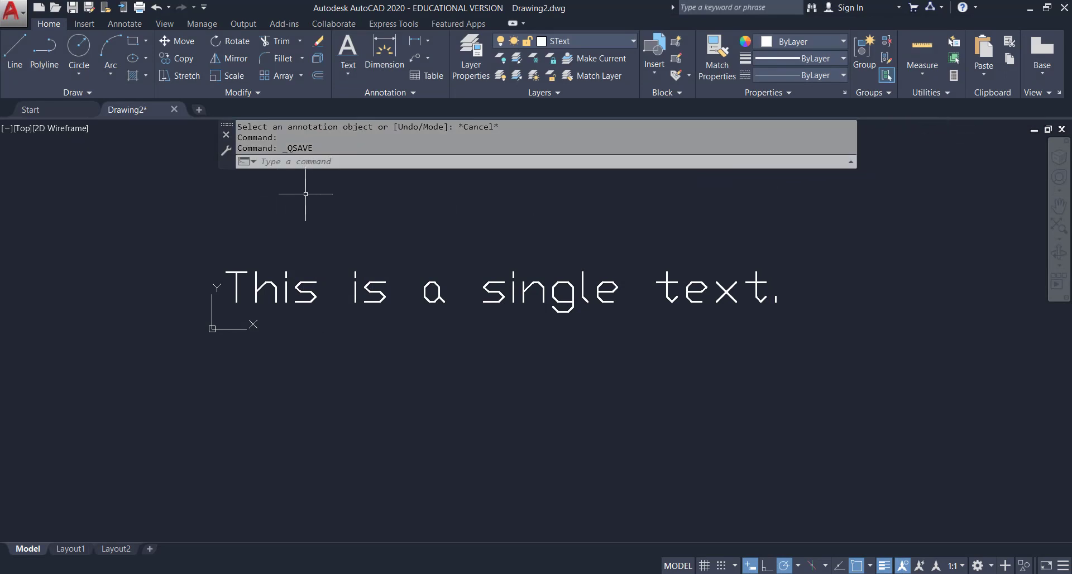
left_click(73, 7)
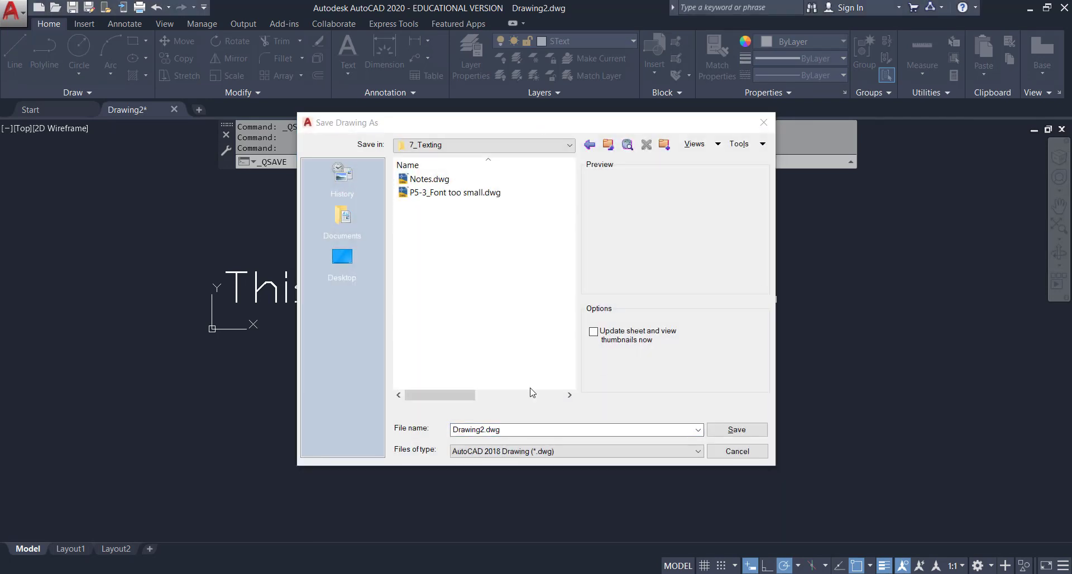
left_click(520, 428)
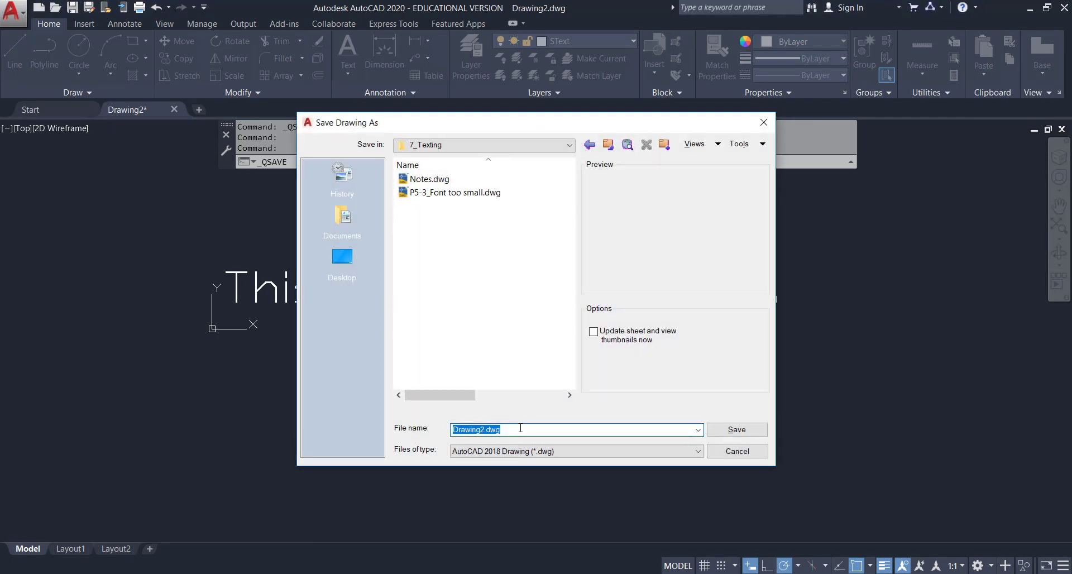
type("Teching")
left_click(735, 435)
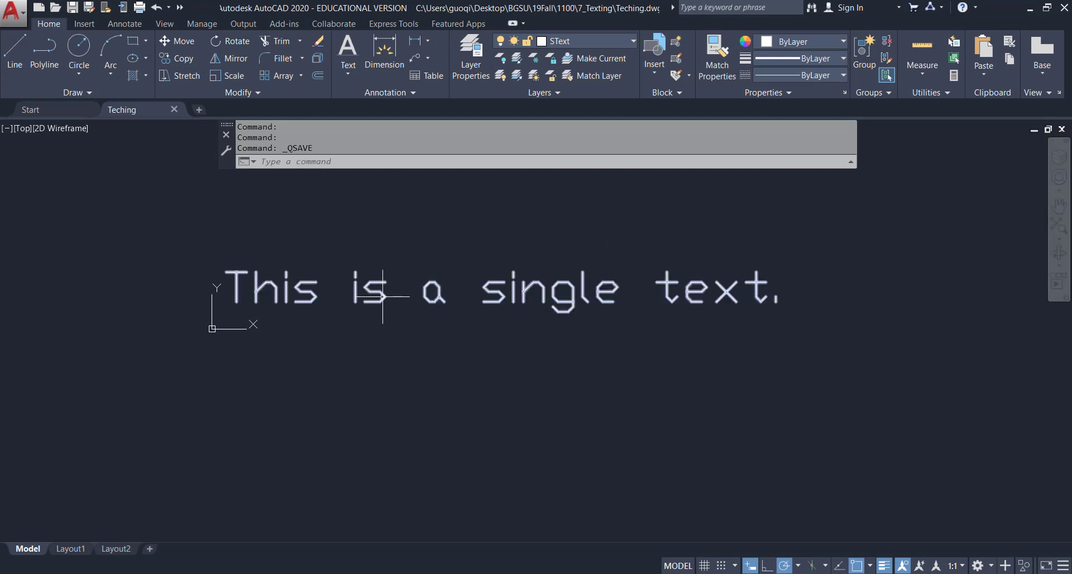
Create a new text style based on Standard, naming it with the author's surname.
mouse_move(383, 297)
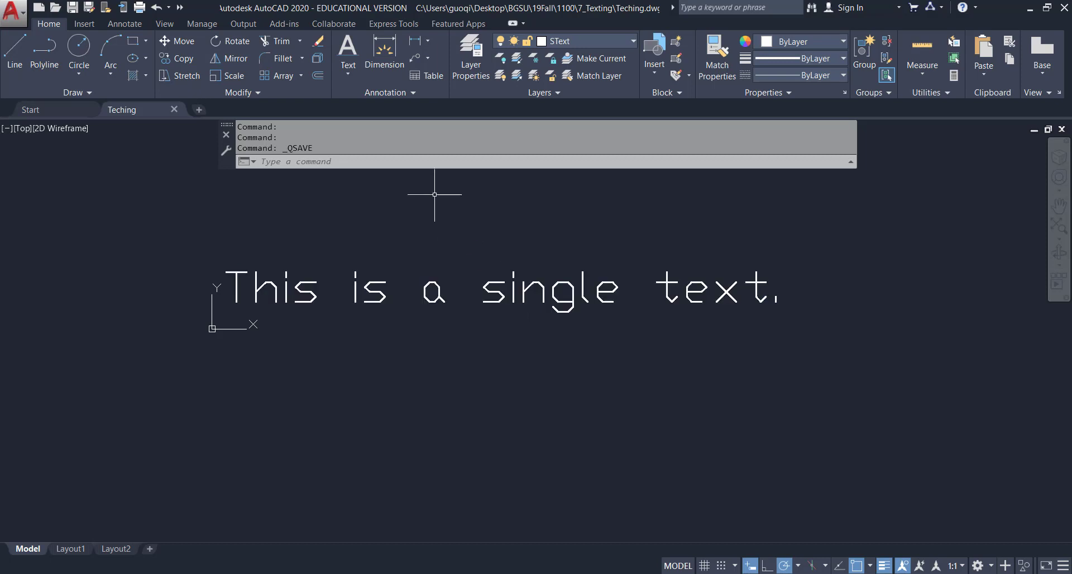
left_click(386, 93)
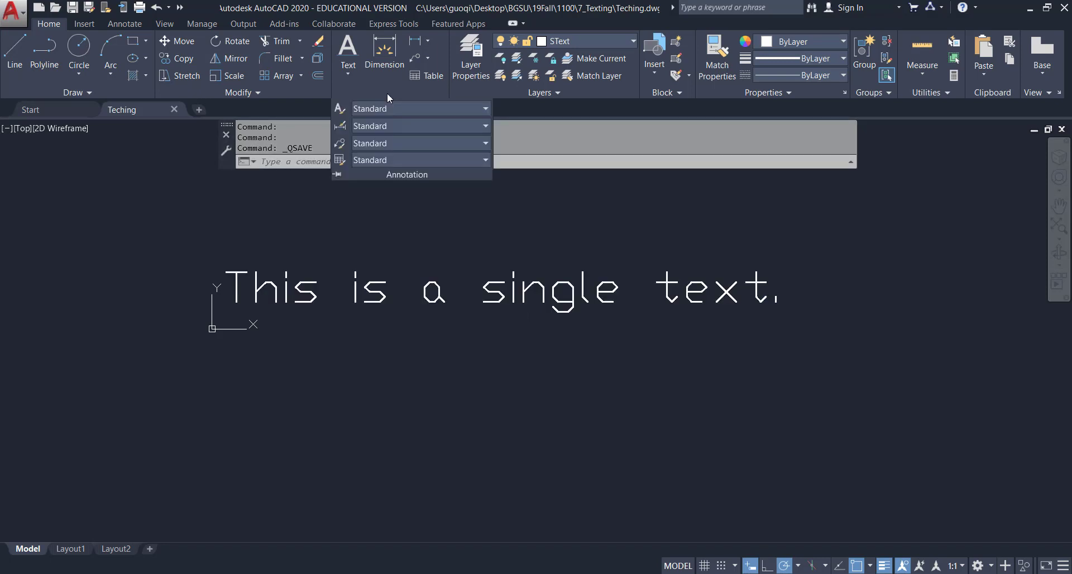
left_click(340, 108)
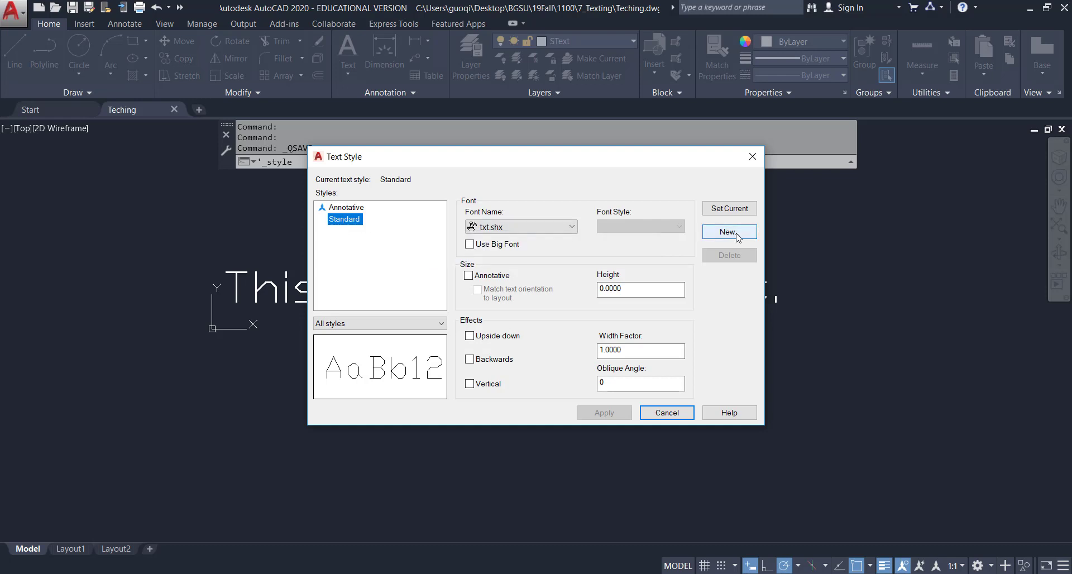
left_click(346, 207)
left_click(344, 219)
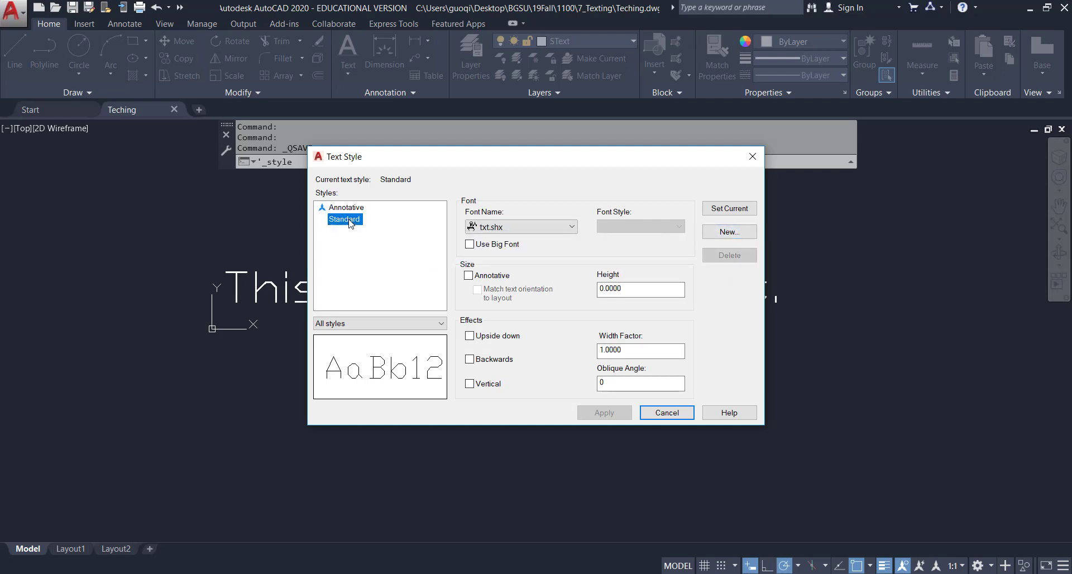
left_click(727, 232)
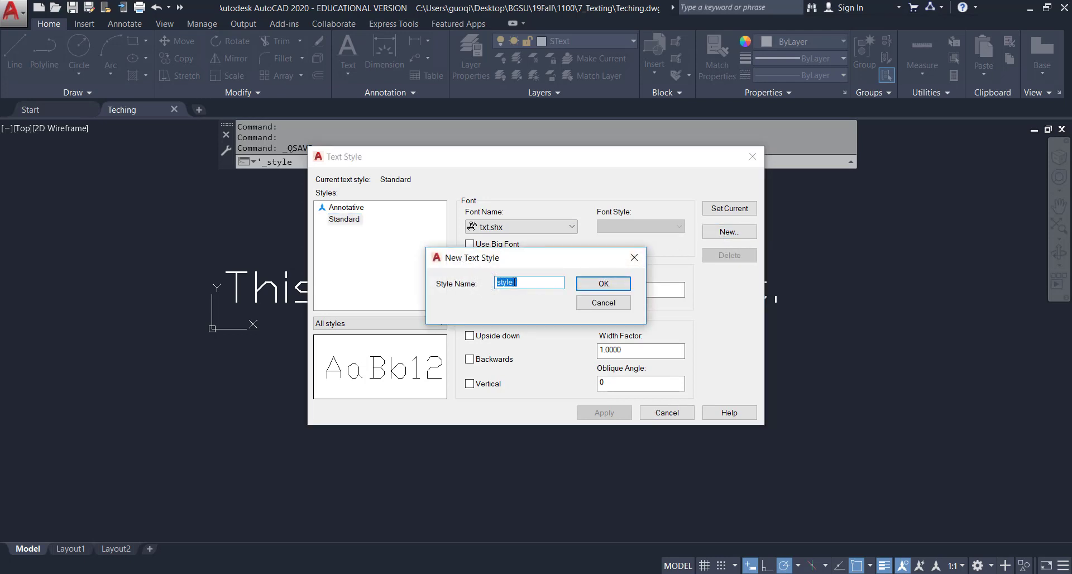
type("Guo")
left_click(604, 284)
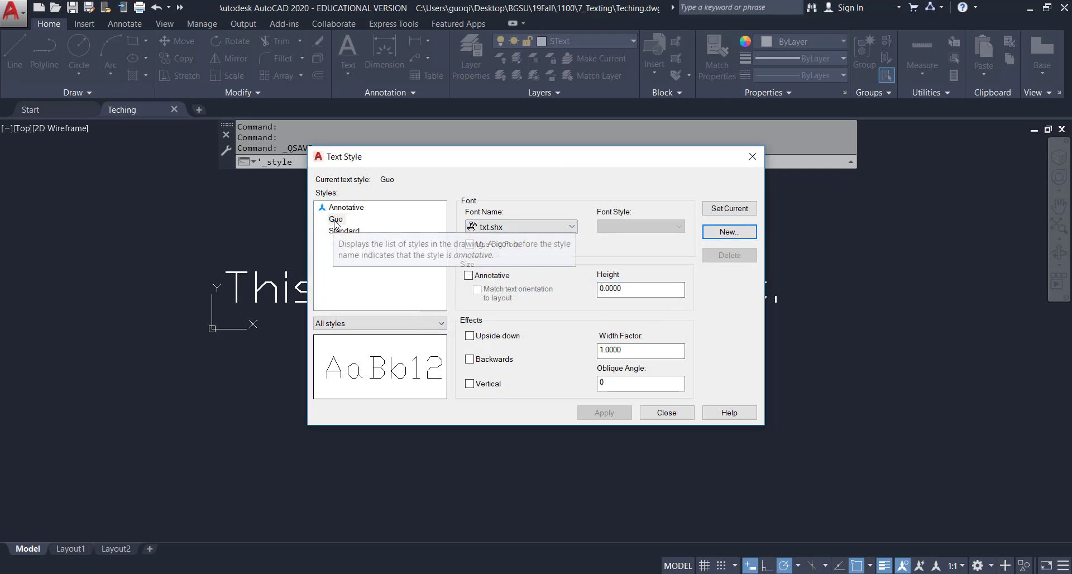
Set the new text style's font to Arial with the Regular font style.
left_click(557, 228)
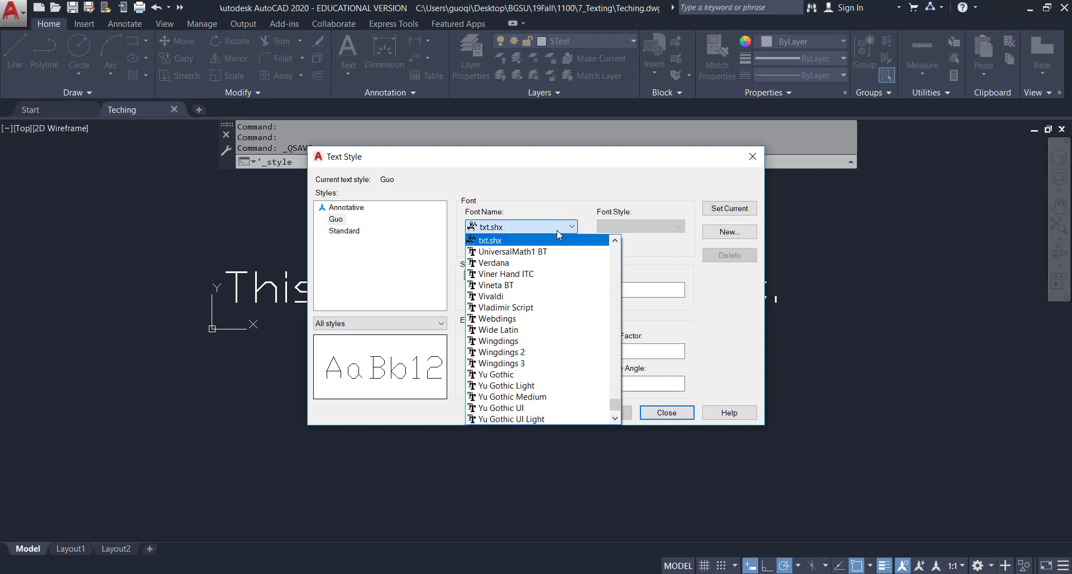
scroll(614, 391, "up", 4)
left_click_drag(615, 390, 613, 258)
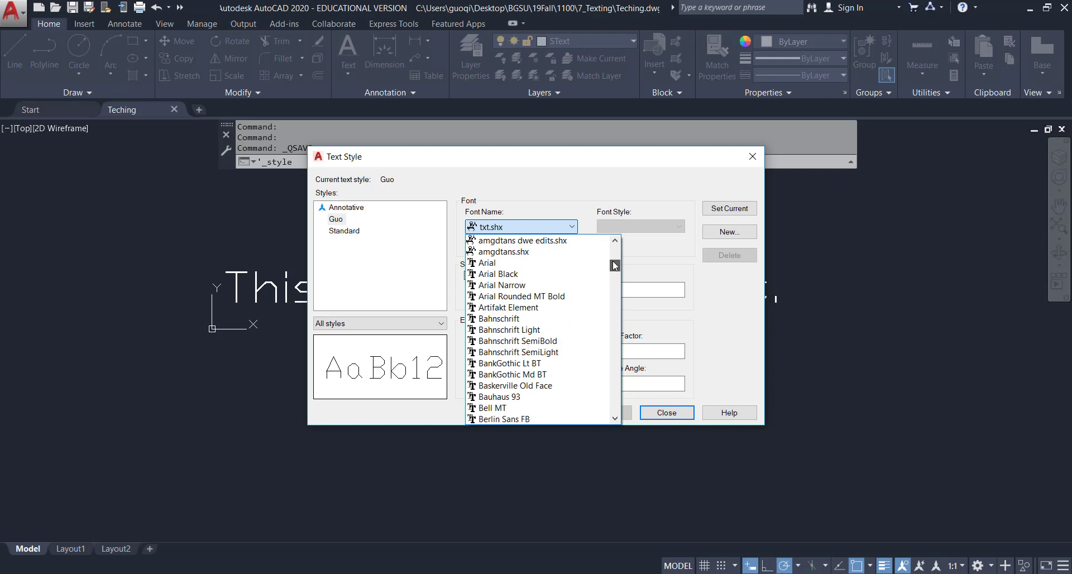
left_click(480, 264)
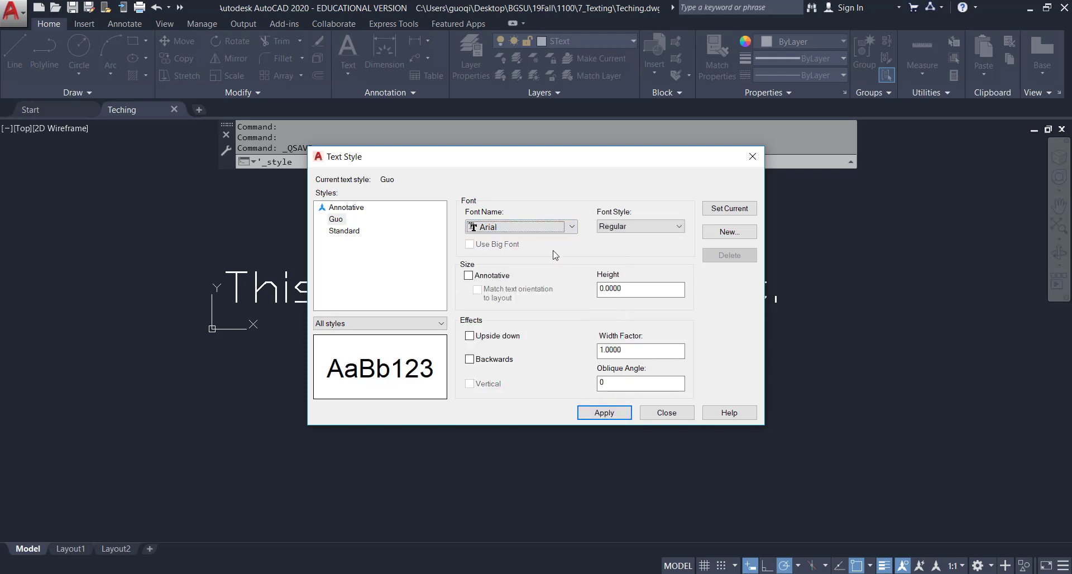
left_click(657, 229)
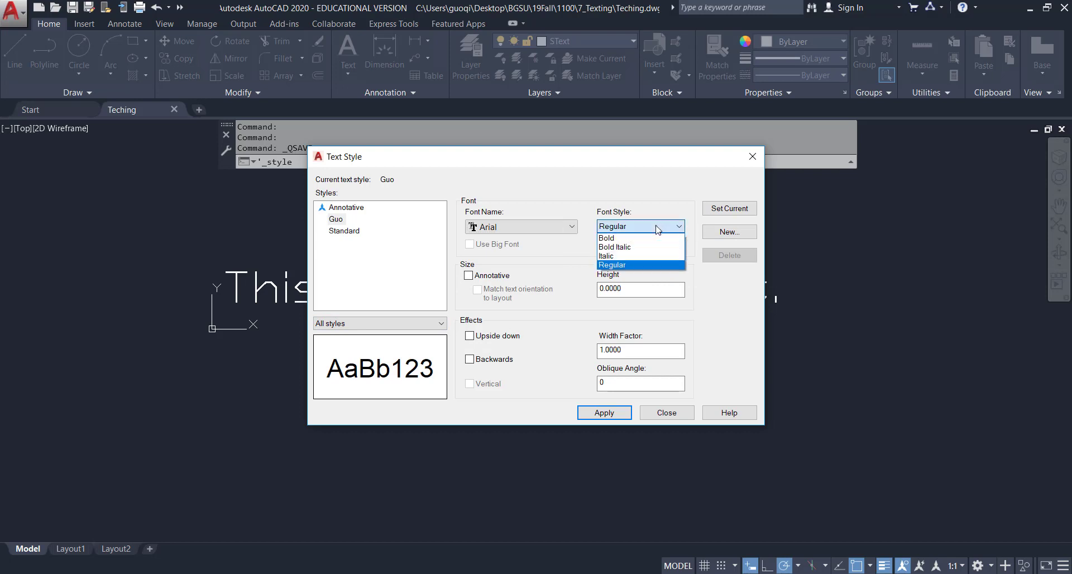
left_click(614, 265)
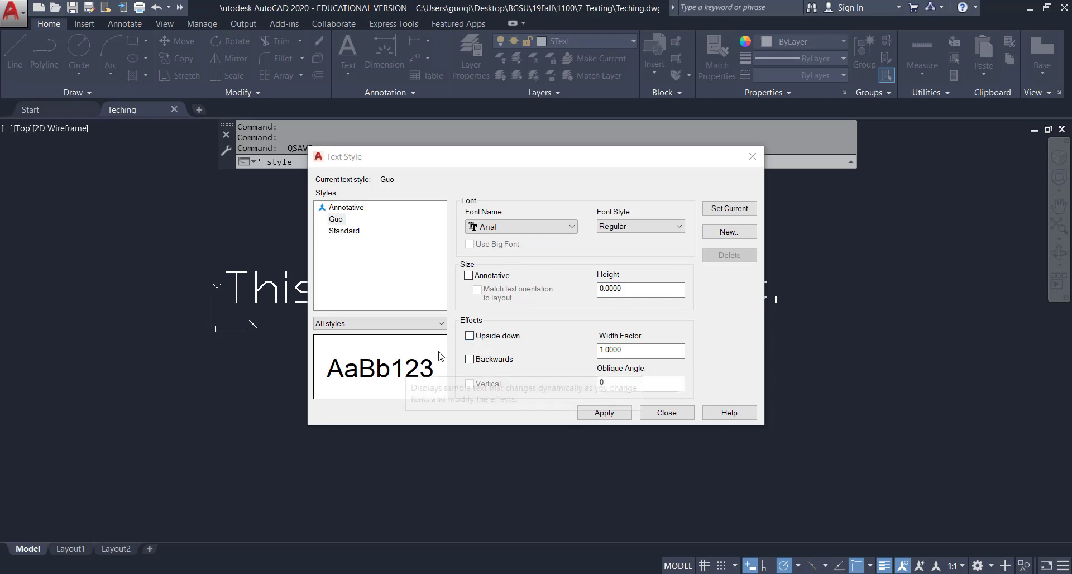
Try the Upside down and Backwards effects on the new text style, and turn both off again.
left_click(469, 336)
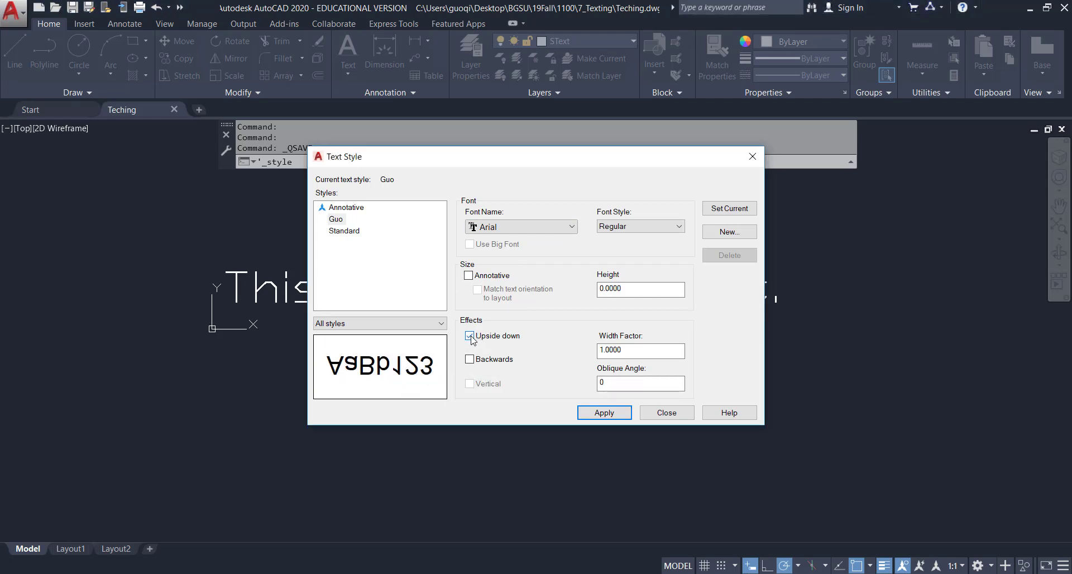
left_click(469, 360)
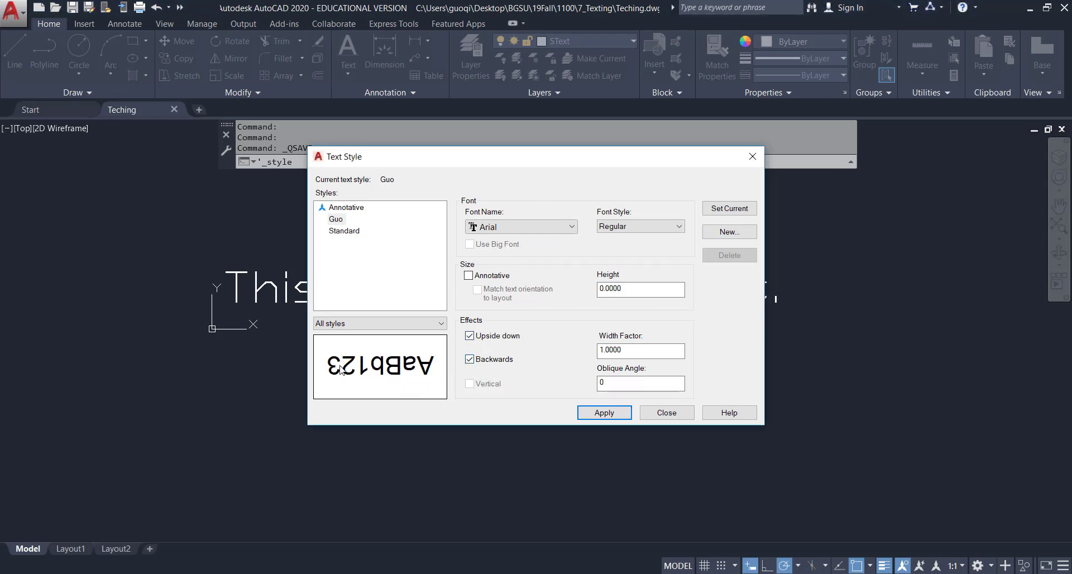
left_click(469, 336)
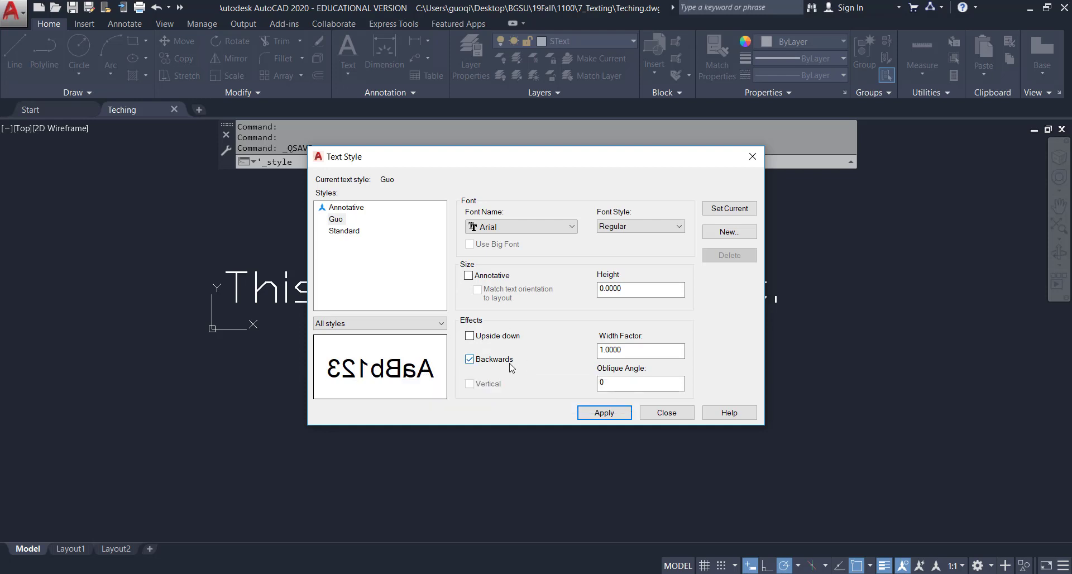
left_click(470, 359)
Set the new text style's font to dim.shx.
left_click(558, 224)
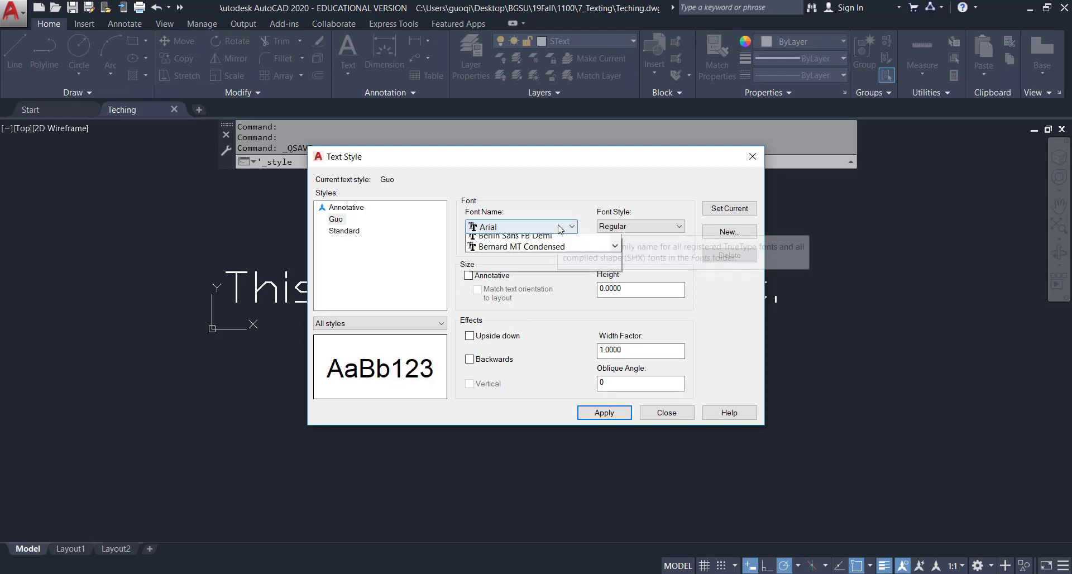
scroll(540, 347, "down", 3)
scroll(540, 347, "down", 1)
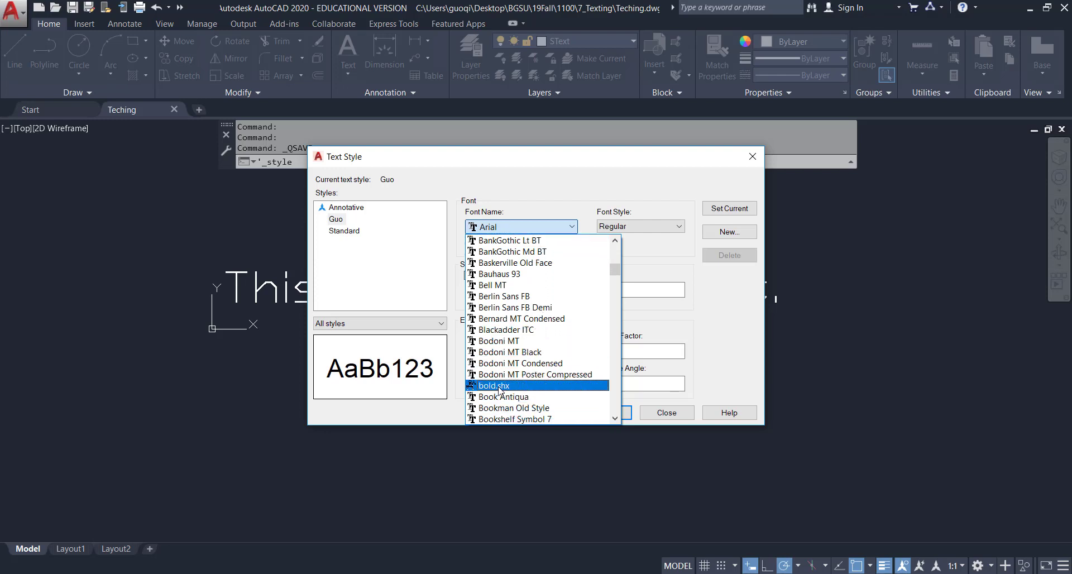
scroll(506, 392, "down", 4)
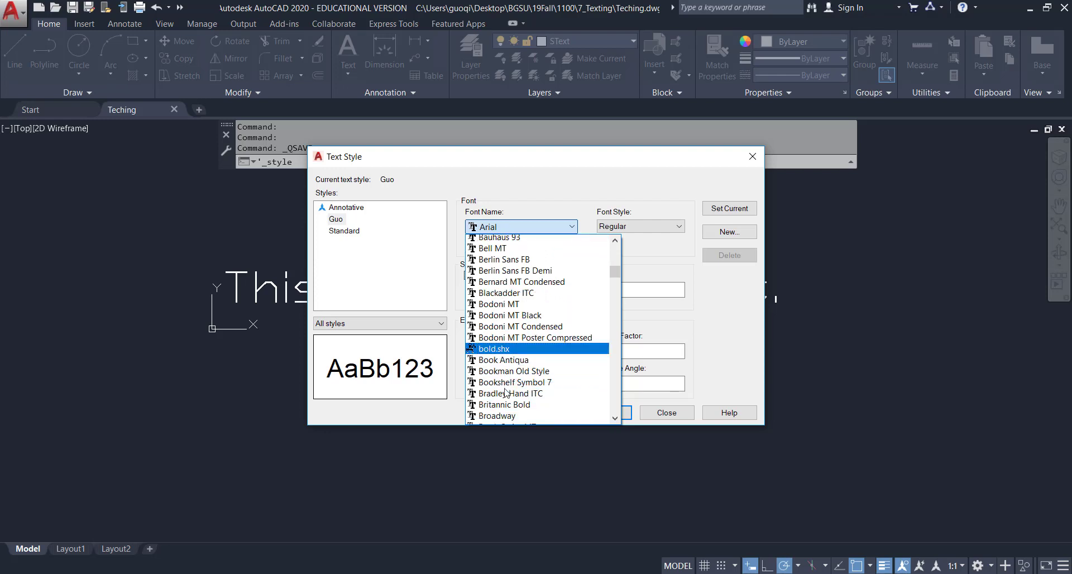
scroll(505, 392, "down", 4)
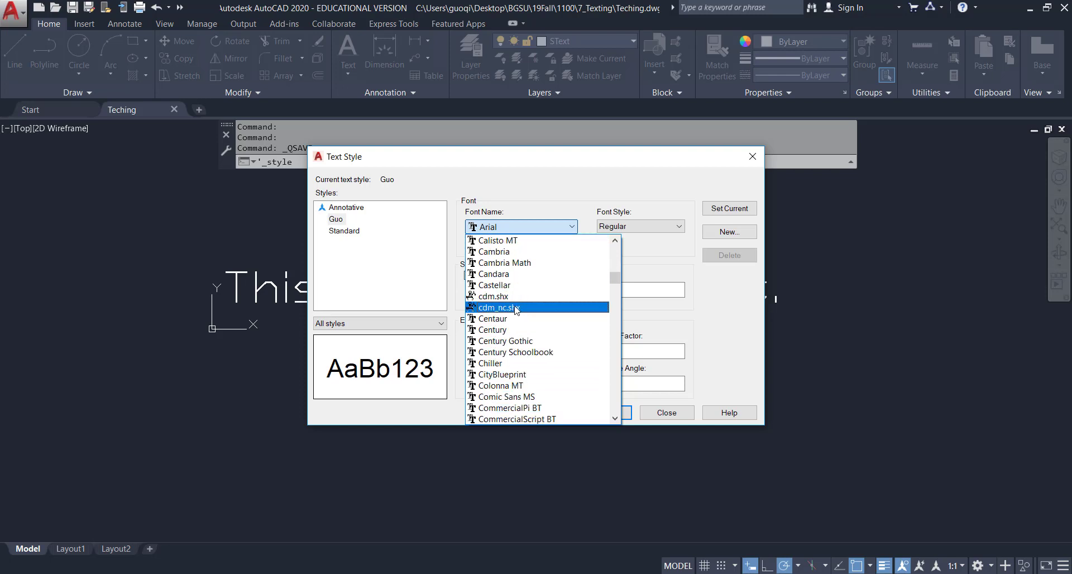
scroll(514, 309, "down", 5)
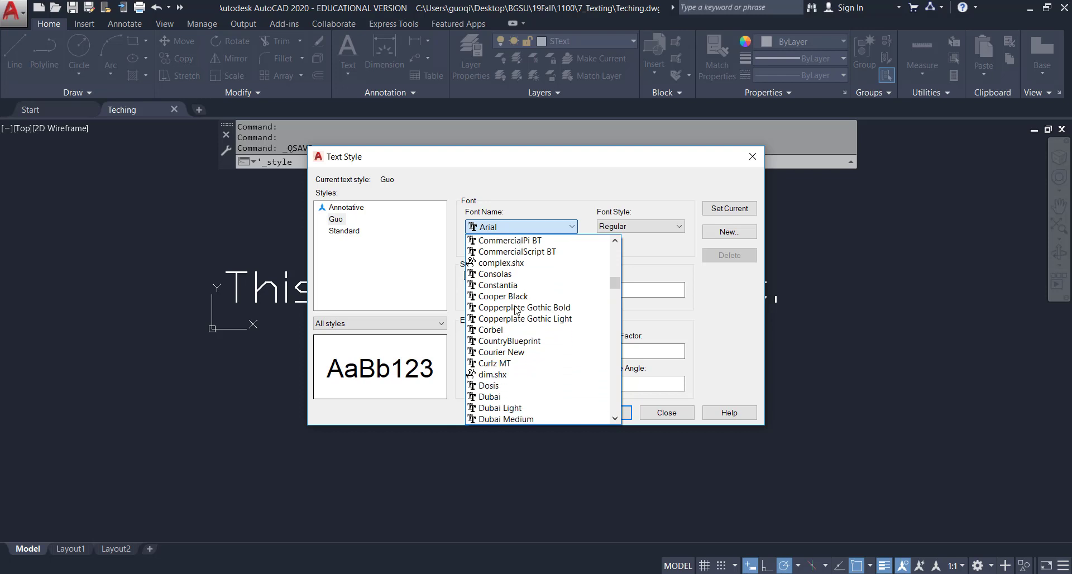
scroll(512, 303, "down", 1)
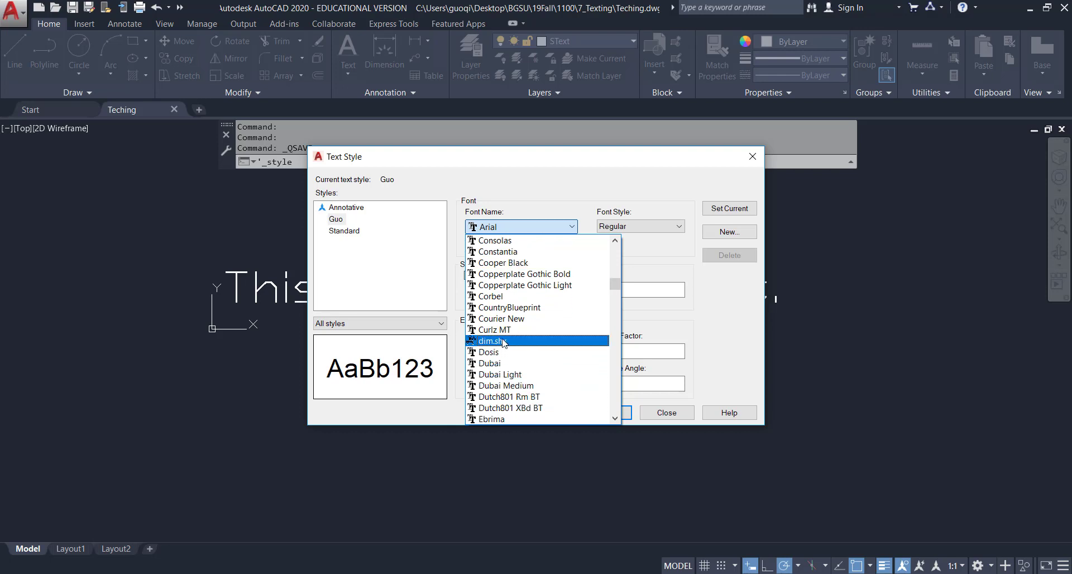
left_click(504, 341)
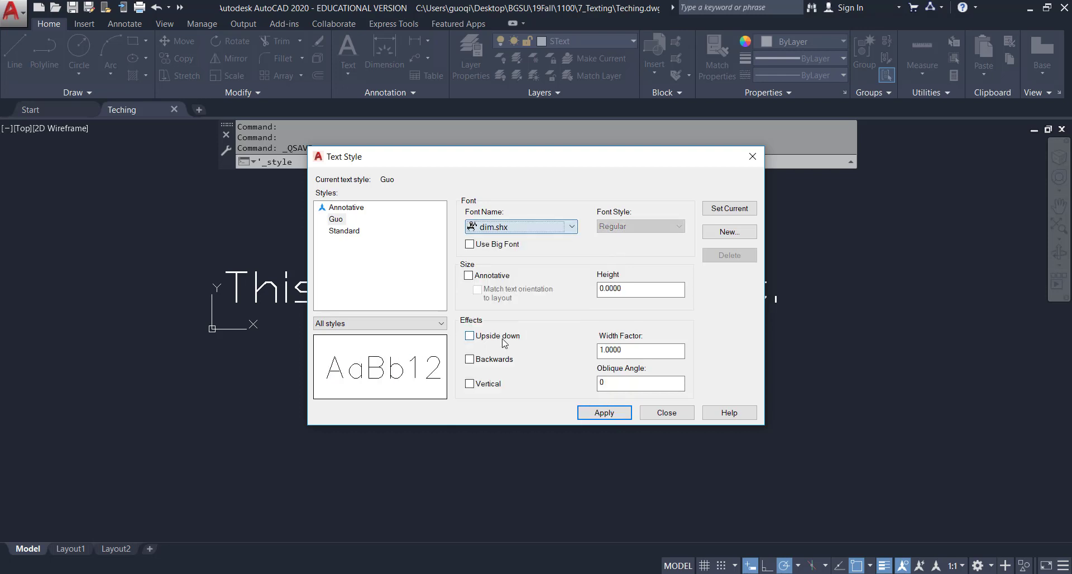
Try the Vertical effect on the new text style, turn it off, and set the font back to Arial.
left_click(471, 384)
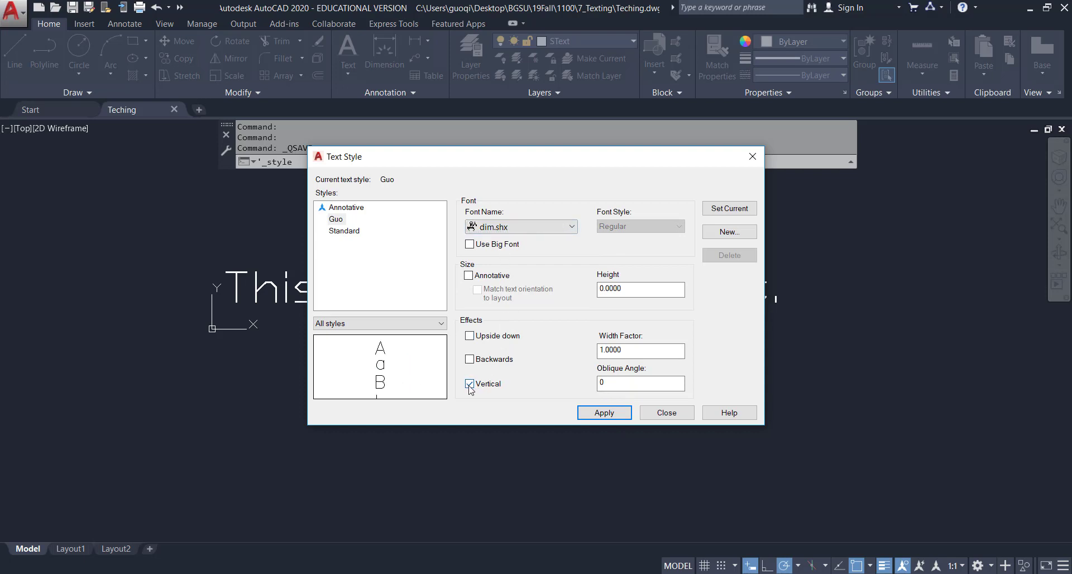
left_click(470, 384)
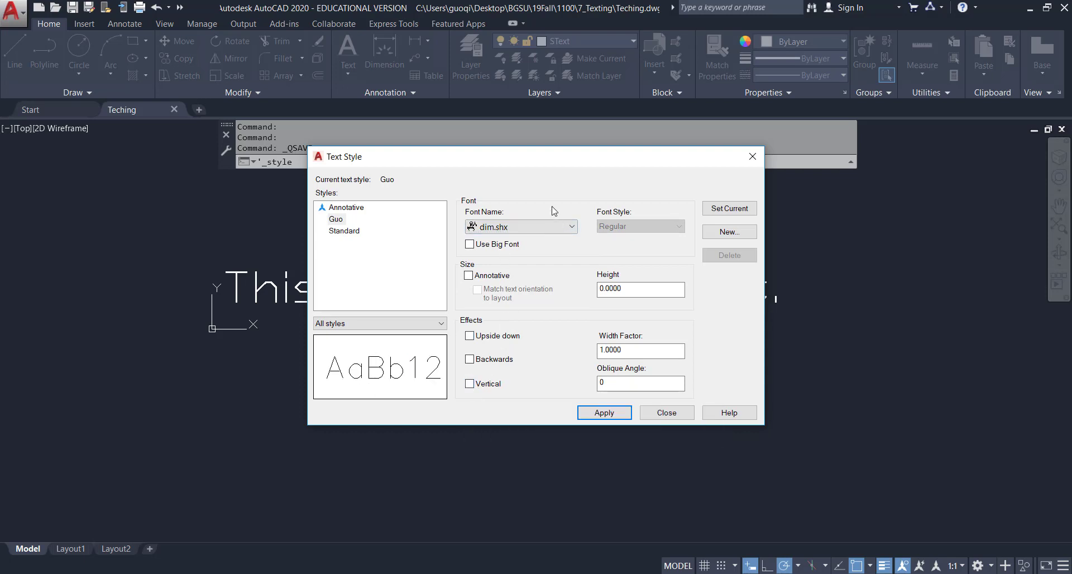
left_click(545, 228)
scroll(519, 301, "up", 15)
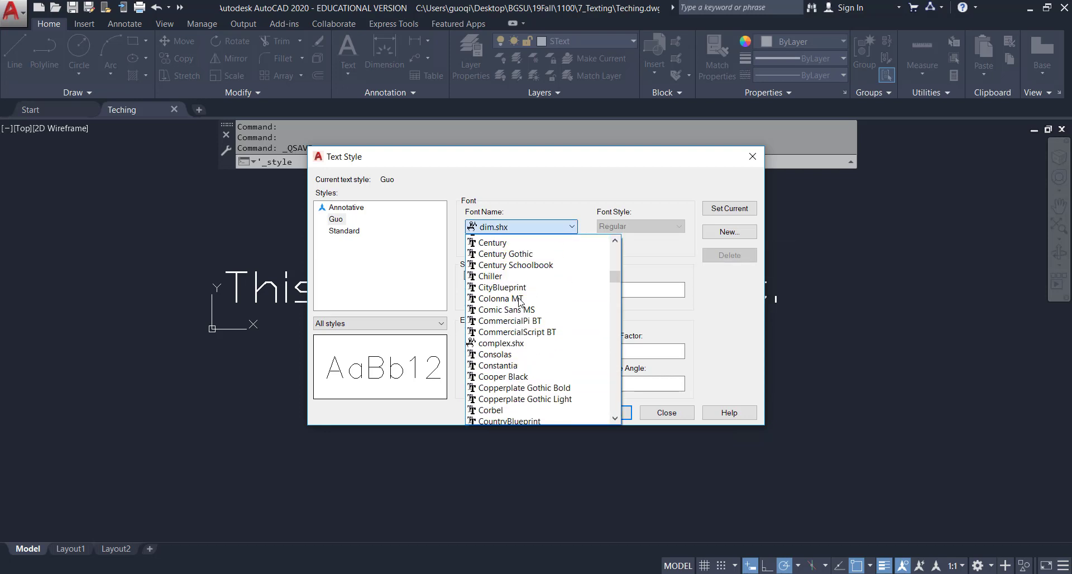
scroll(519, 302, "up", 10)
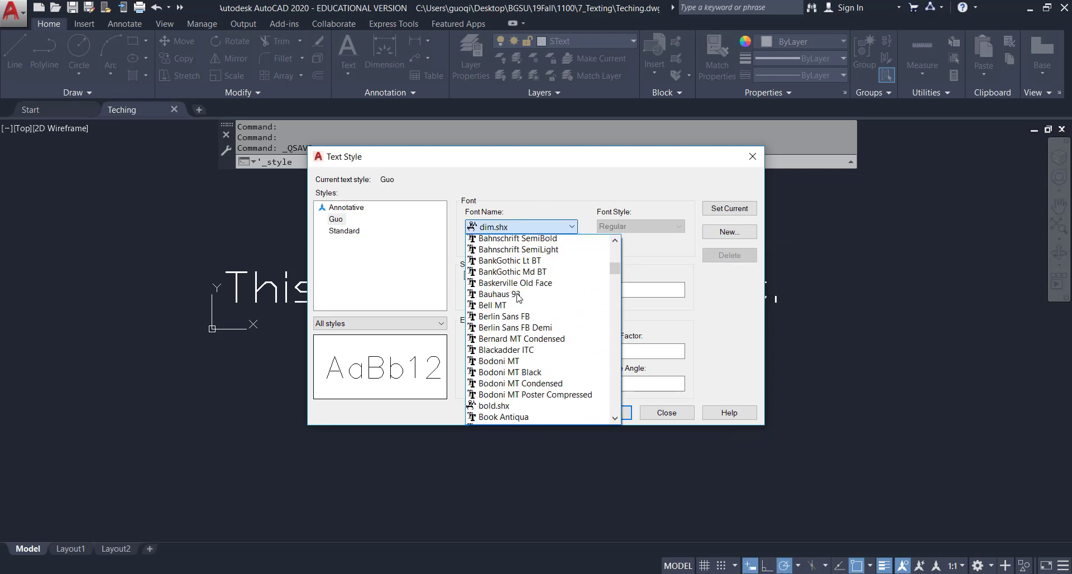
scroll(519, 297, "up", 2)
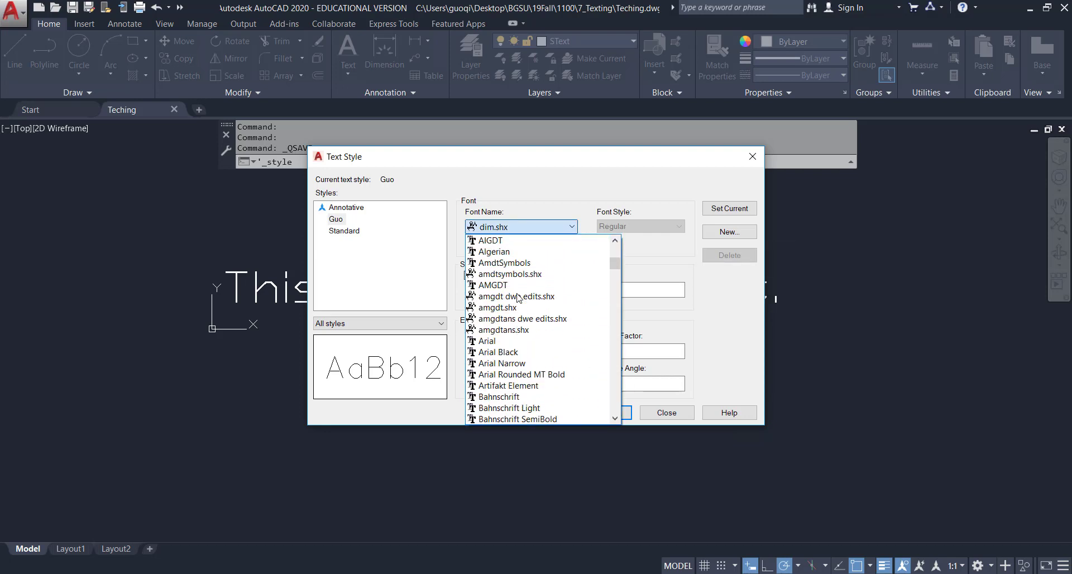
left_click(489, 335)
Set the text style's height to 0.125 and its width factor to 3, and apply the changes.
left_click_drag(623, 289, 525, 285)
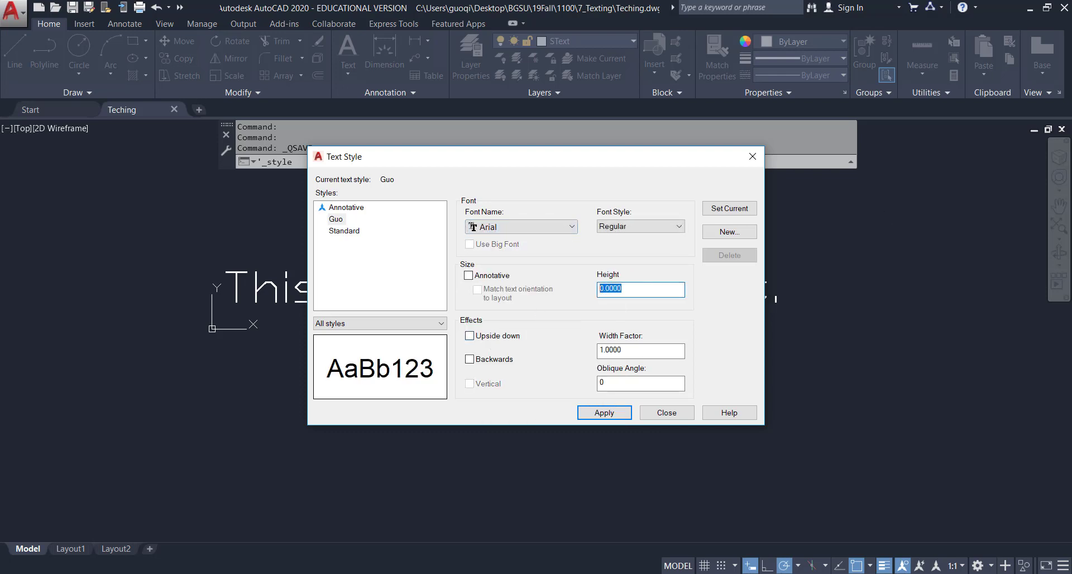
key("BackSpace")
double_click(627, 350)
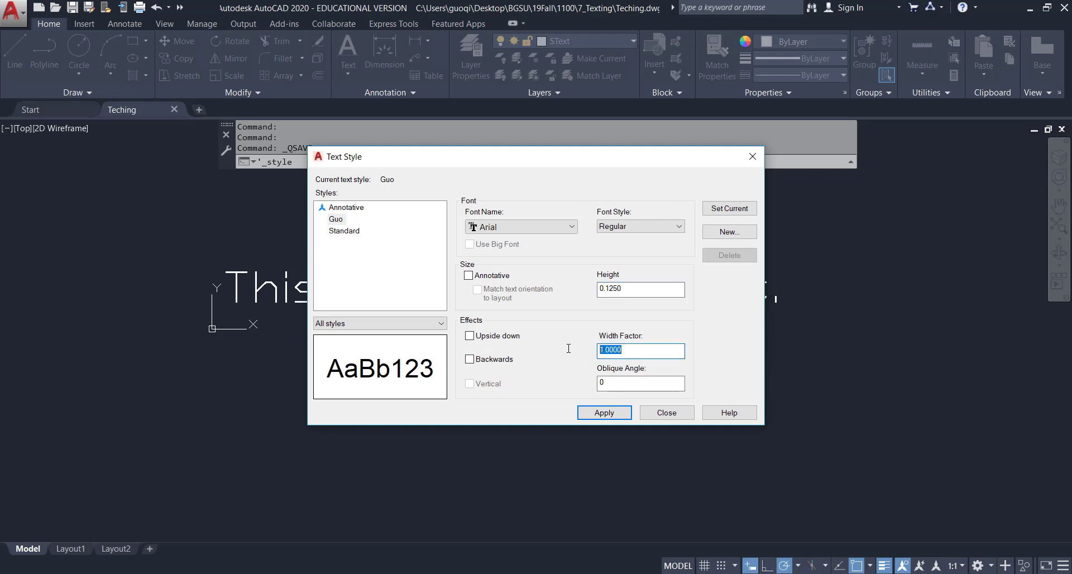
type("3")
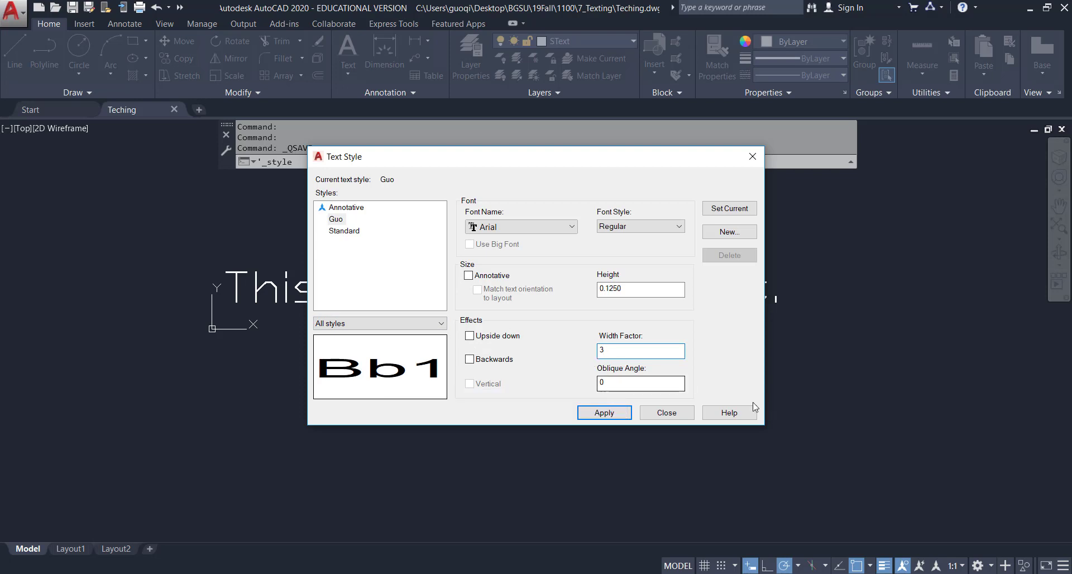
left_click(608, 411)
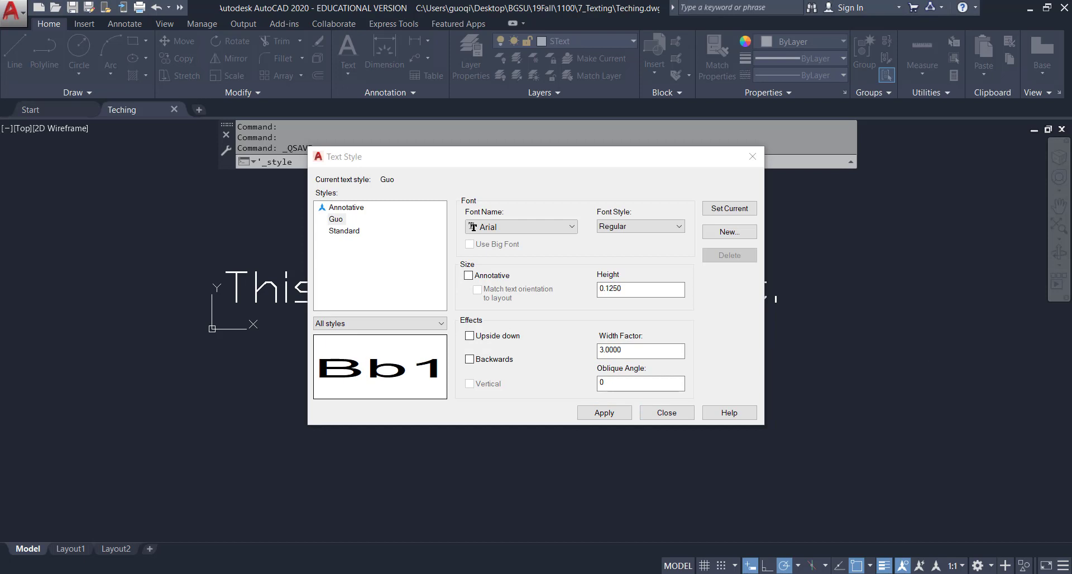
Set the text style's width factor to 1, apply the change and finish editing the style.
double_click(642, 351)
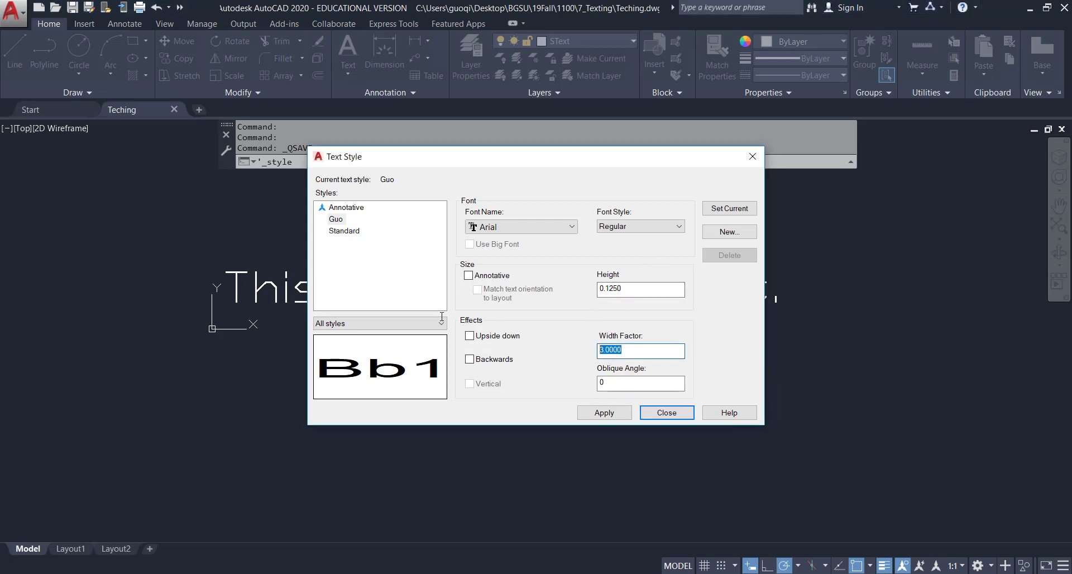
type("1")
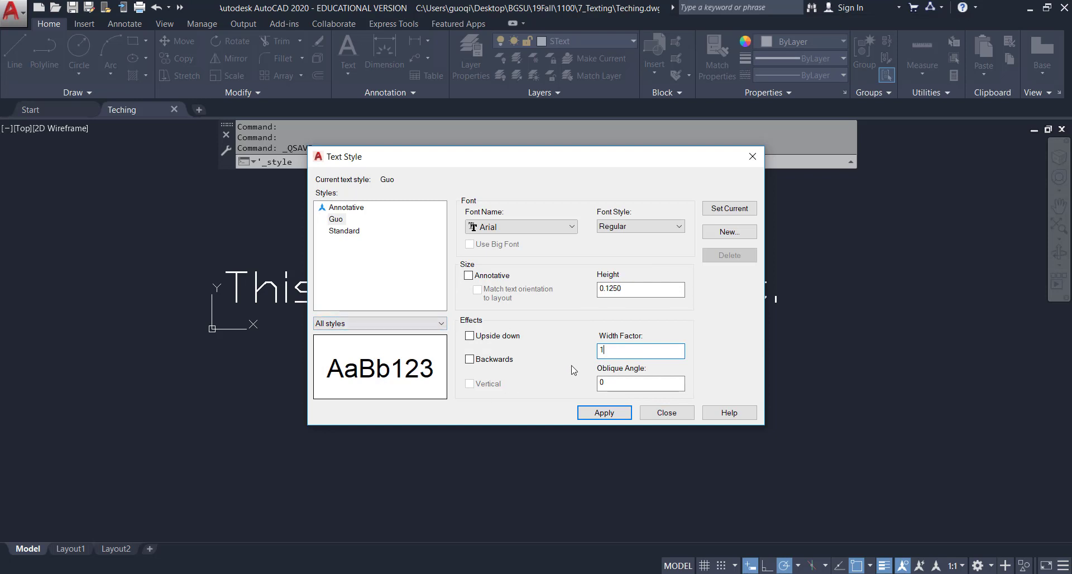
left_click(614, 411)
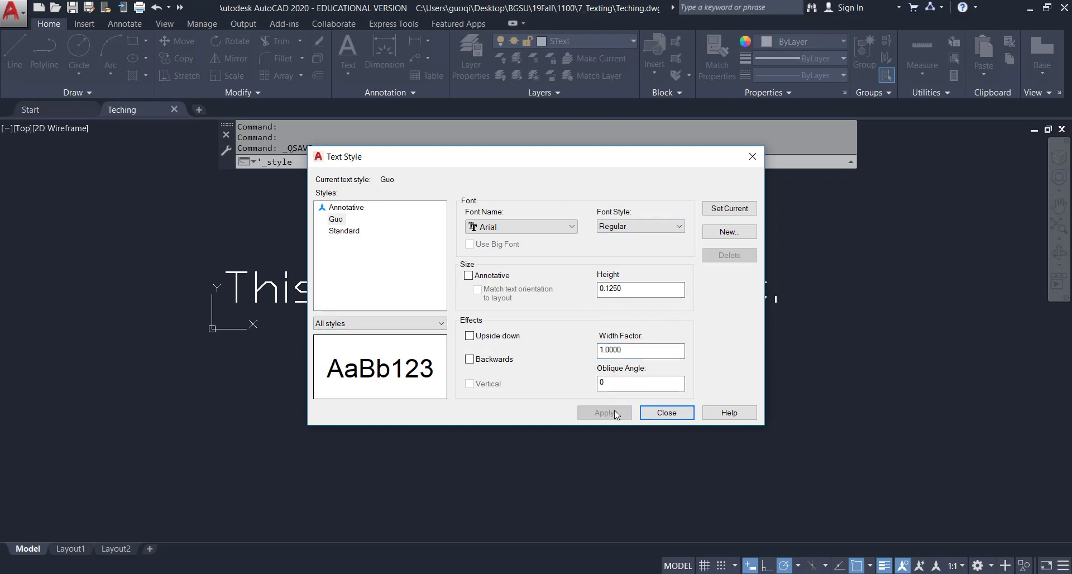
left_click(666, 412)
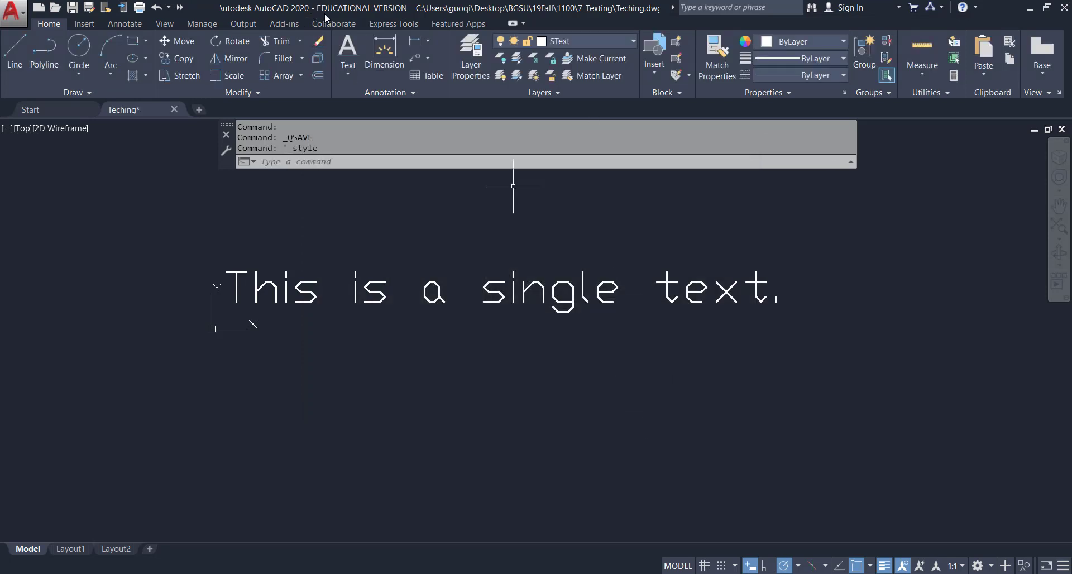
Choose the text style named with the author's surname as the current text style for annotations.
left_click(383, 92)
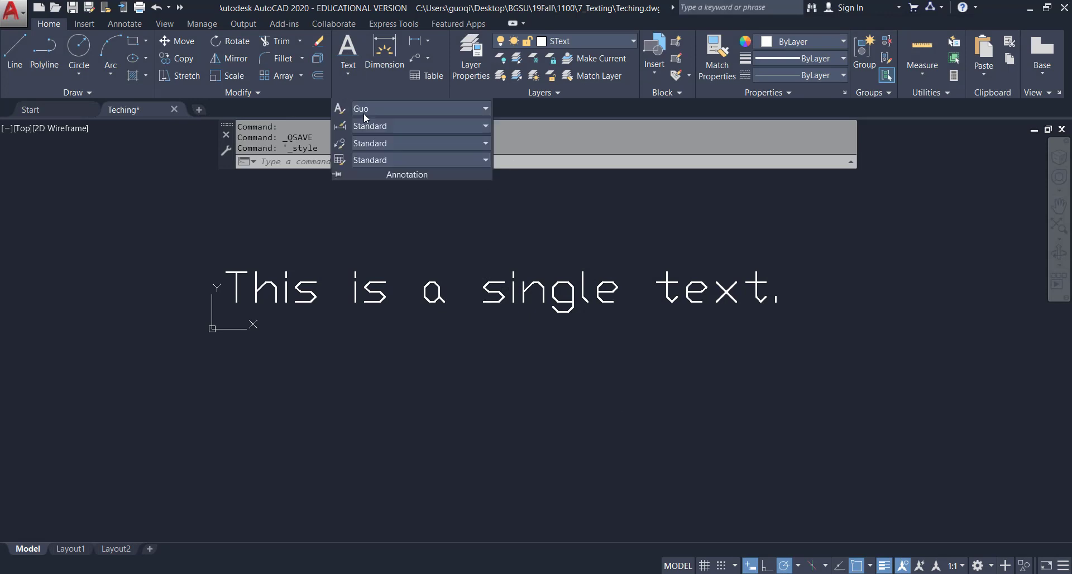
left_click(483, 110)
left_click(434, 141)
Place the single-line text "This is a single line text. The text height is 0.125." at 0° rotation below the large text.
left_click(357, 64)
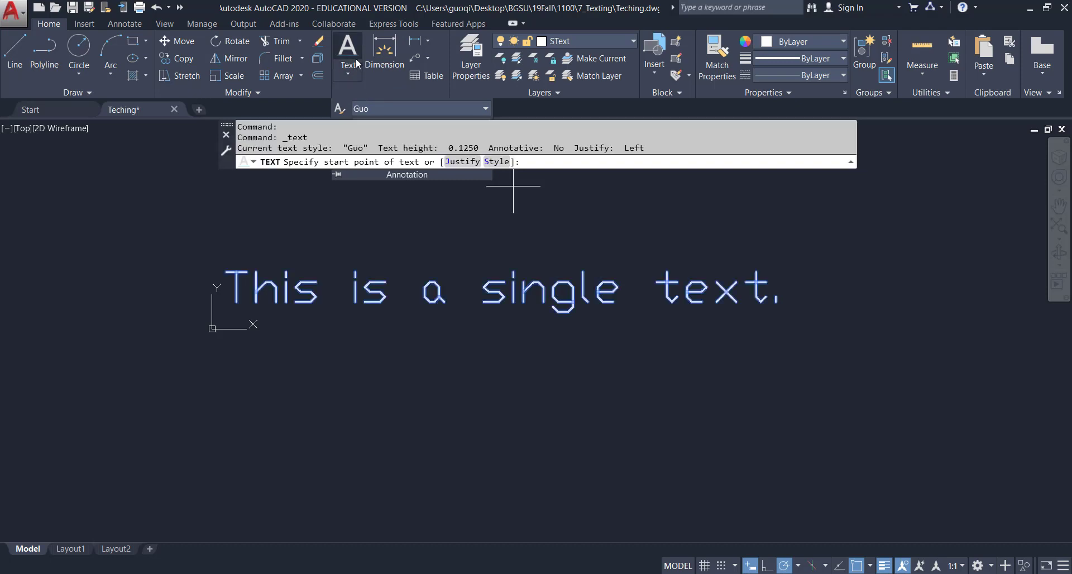
left_click(354, 69)
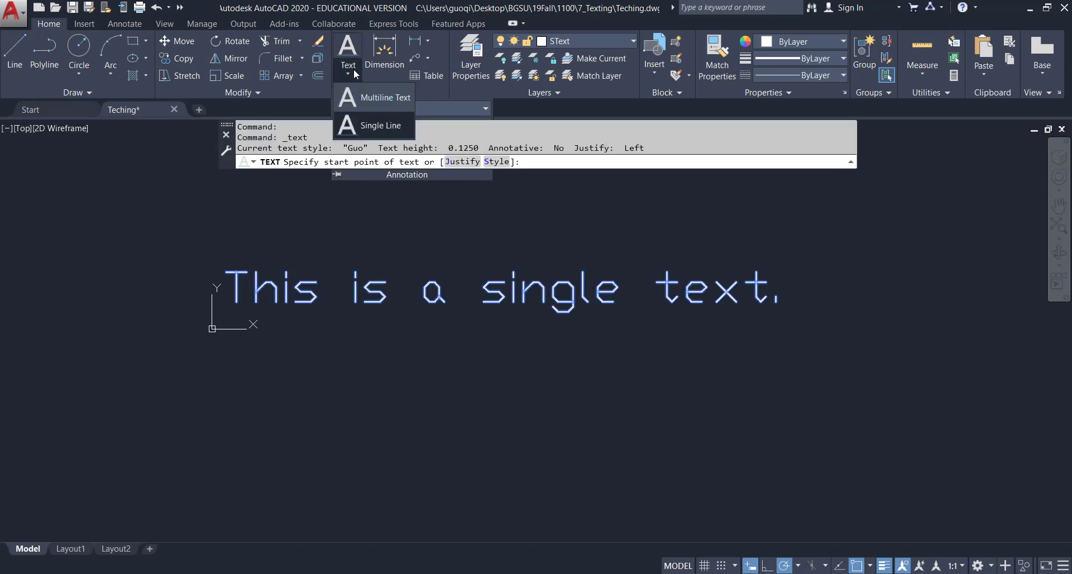
left_click(233, 358)
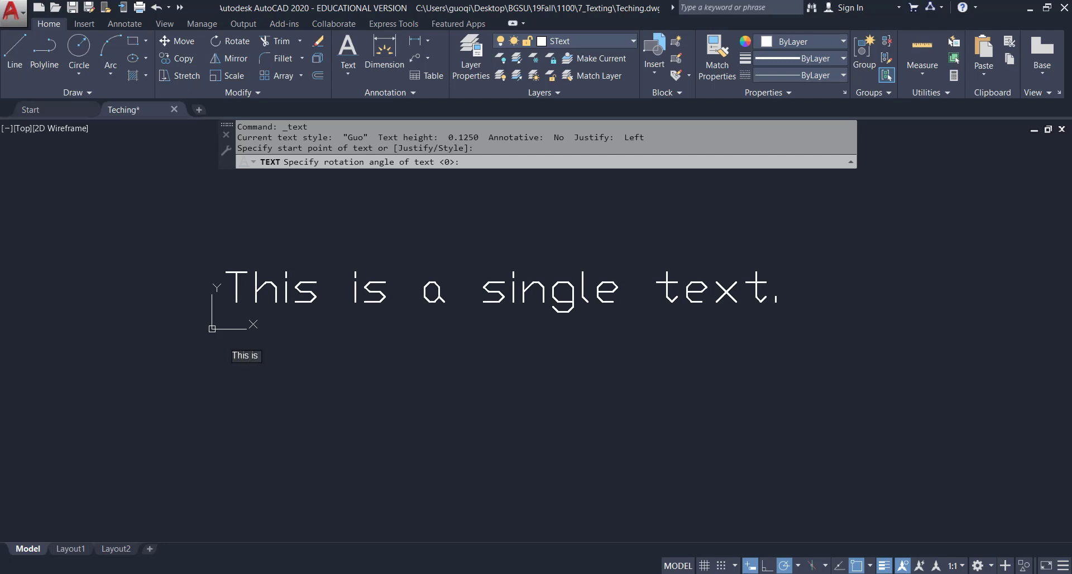
type("This is a single")
type("line text")
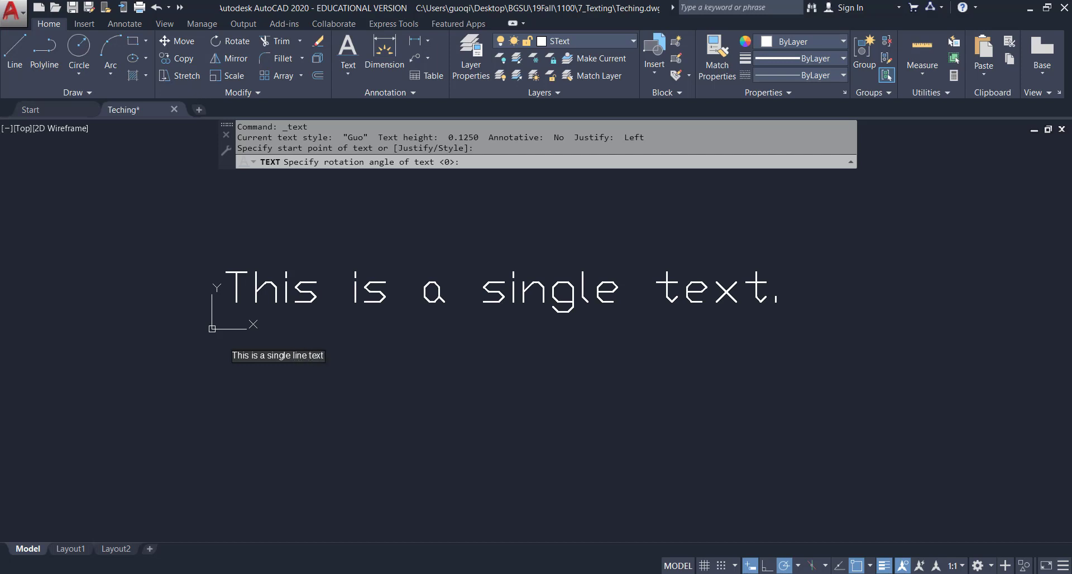
type(".")
type("The text height")
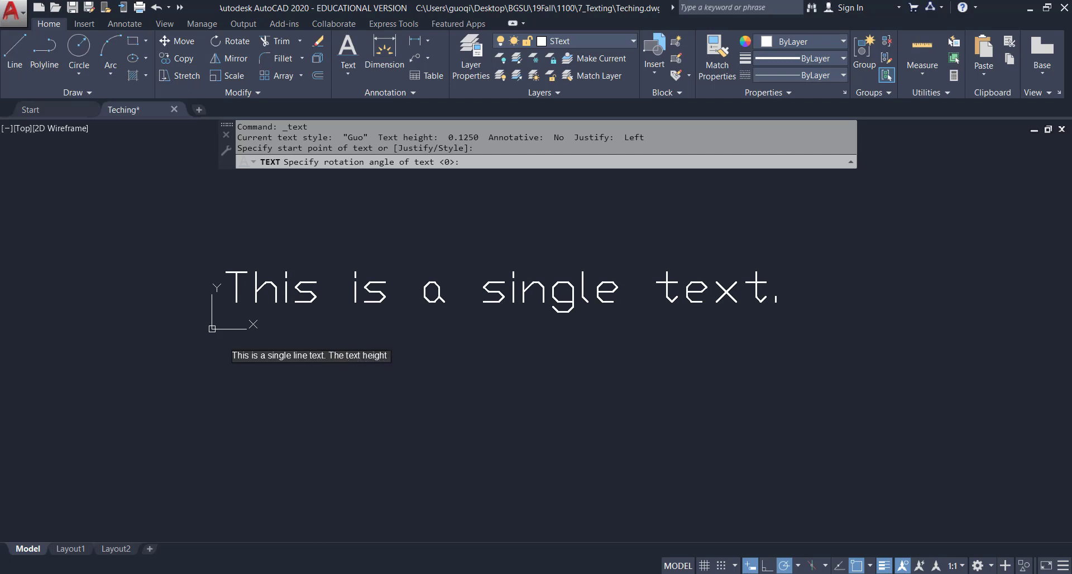
type(" is 0.125.")
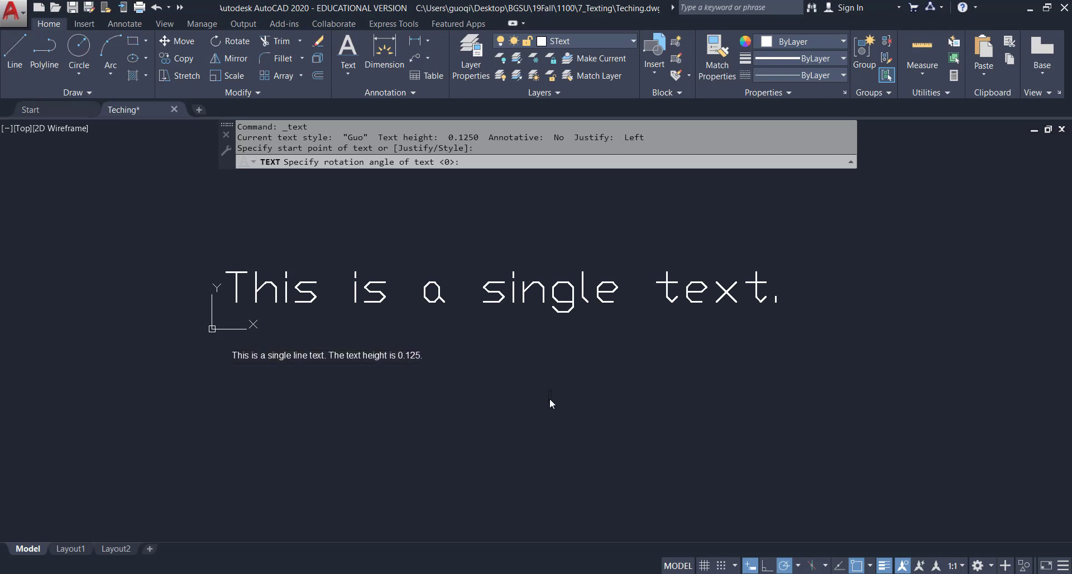
key("Return")
key("Return")
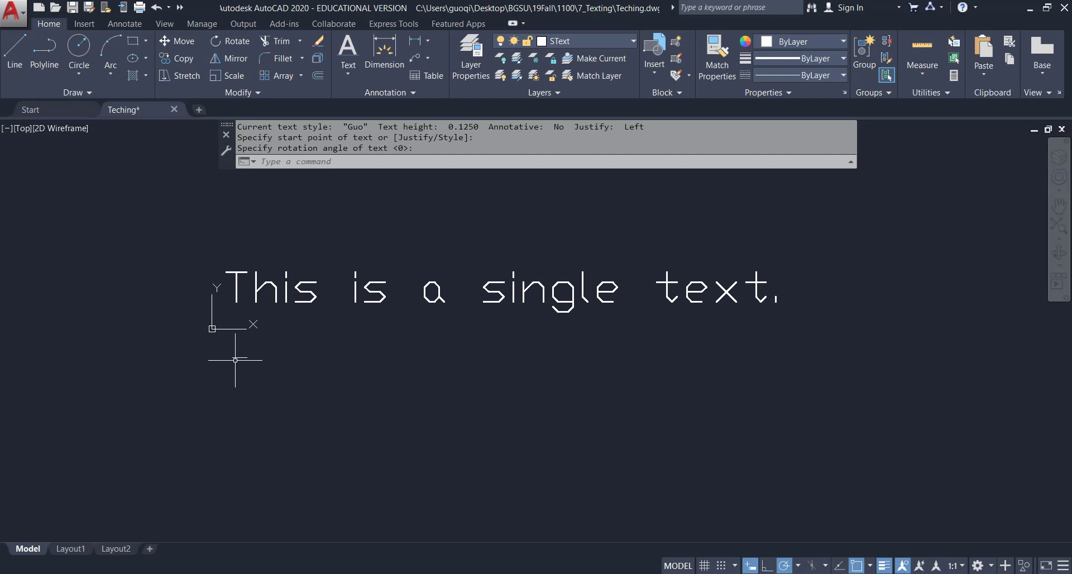
Move the small 0.125 text straight up by its insertion point grip.
scroll(236, 359, "up", 2)
scroll(234, 356, "up", 8)
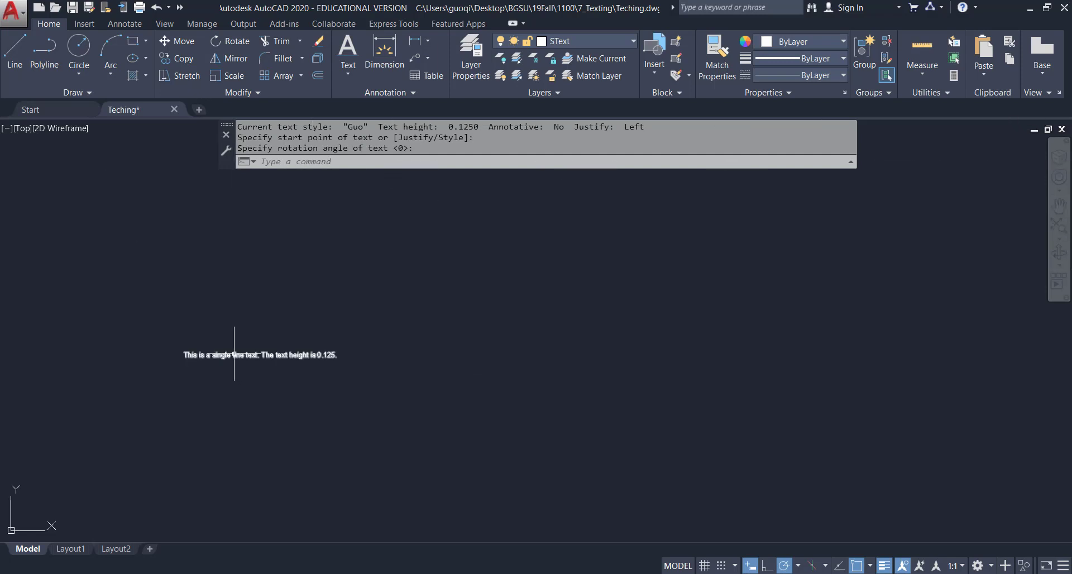
left_click(233, 354)
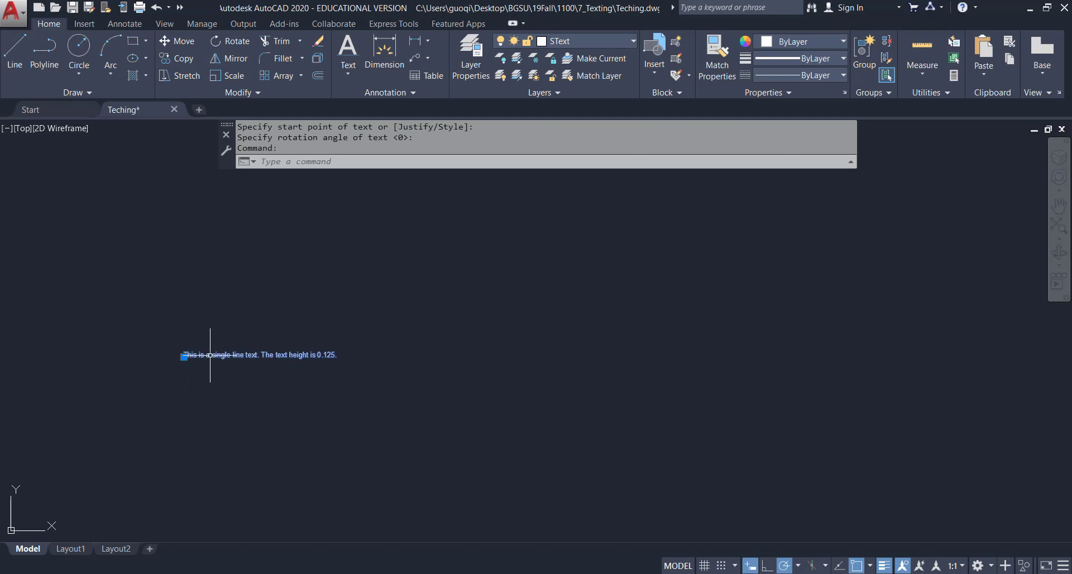
scroll(186, 359, "up", 4)
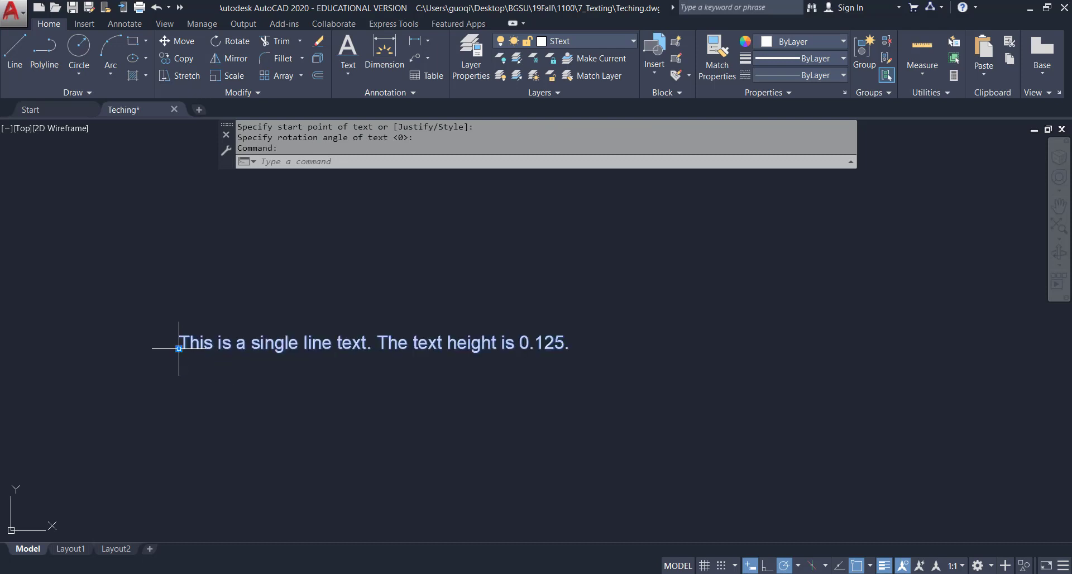
left_click(179, 348)
left_click(181, 222)
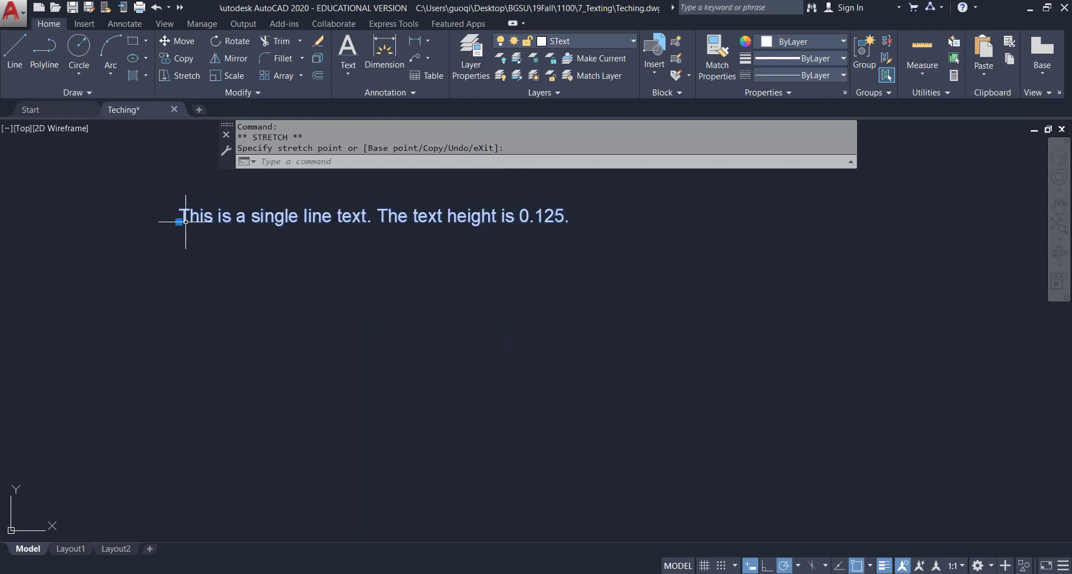
Move the small text farther straight up to just below the large text, and deselect it.
scroll(185, 222, "up", 6)
scroll(186, 221, "down", 6)
scroll(185, 221, "down", 6)
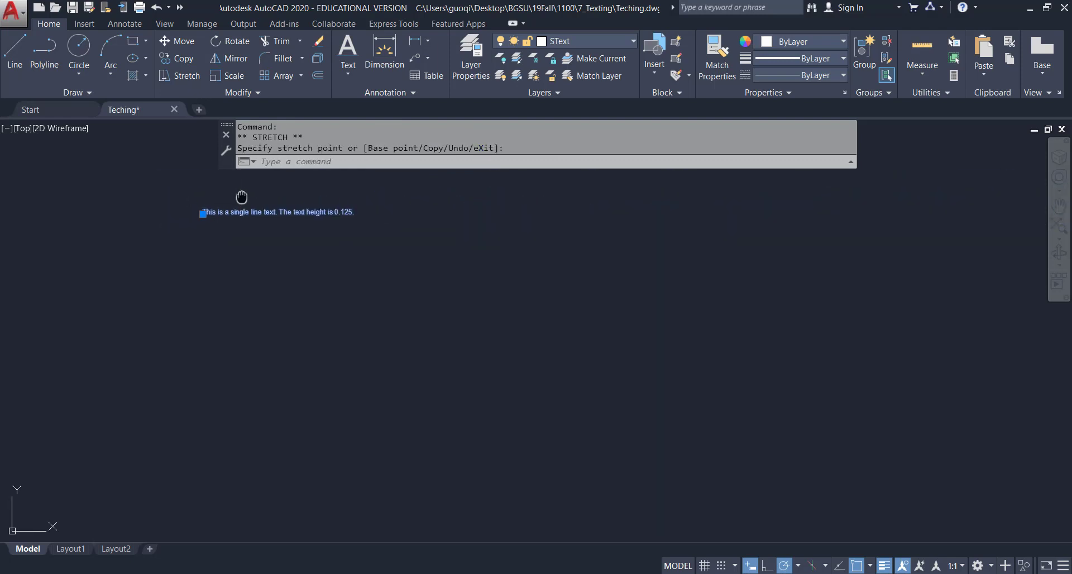
scroll(296, 303, "down", 2)
middle_click_drag(325, 292, 316, 357)
left_click(258, 396)
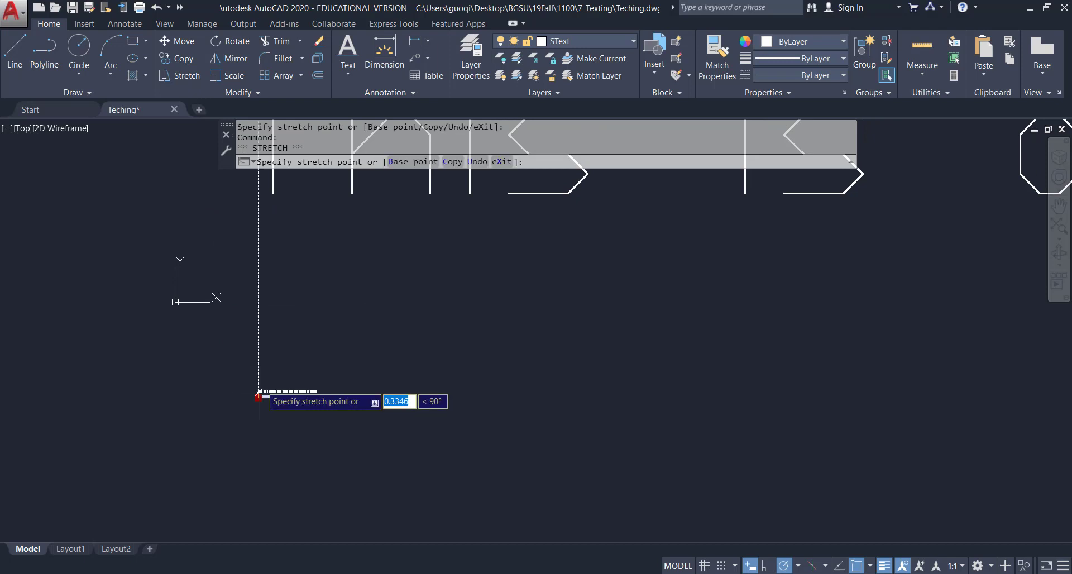
left_click(258, 238)
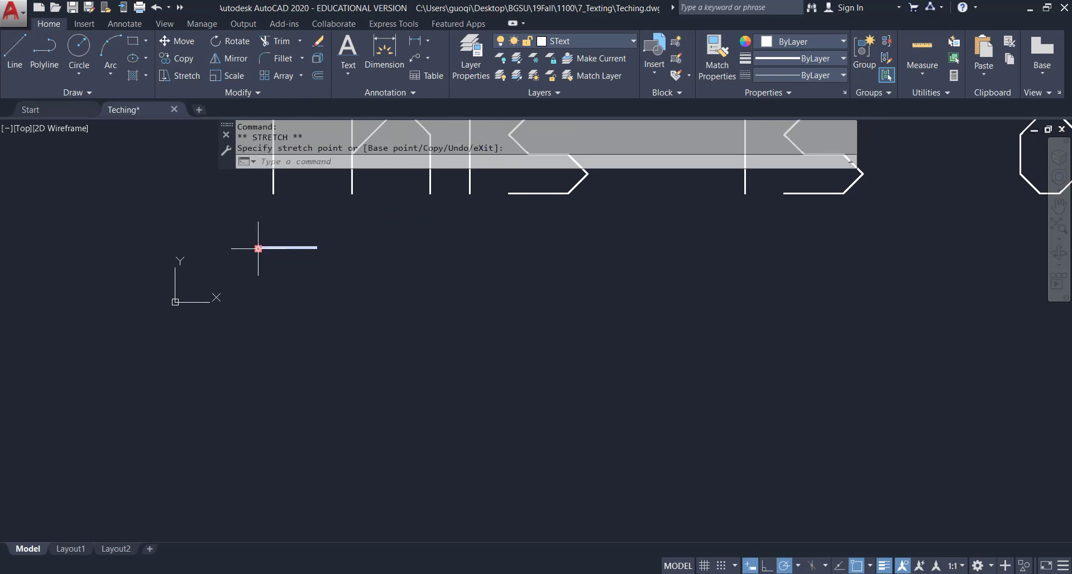
key("Escape")
Start another single-line text at 0° rotation just below the small text, entering "Everything shou".
scroll(274, 248, "up", 8)
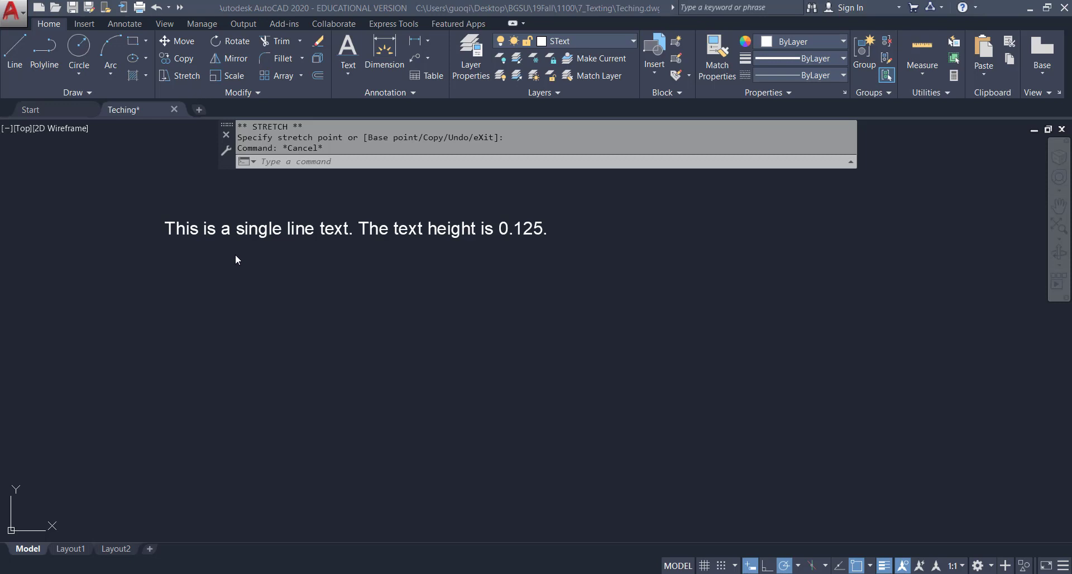
left_click(346, 75)
left_click(352, 125)
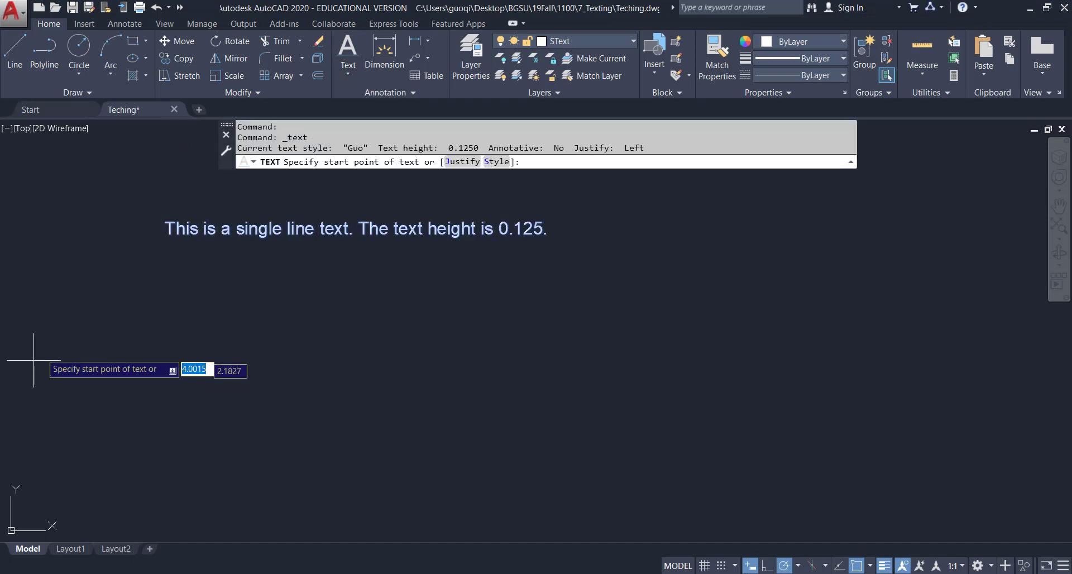
left_click(166, 276)
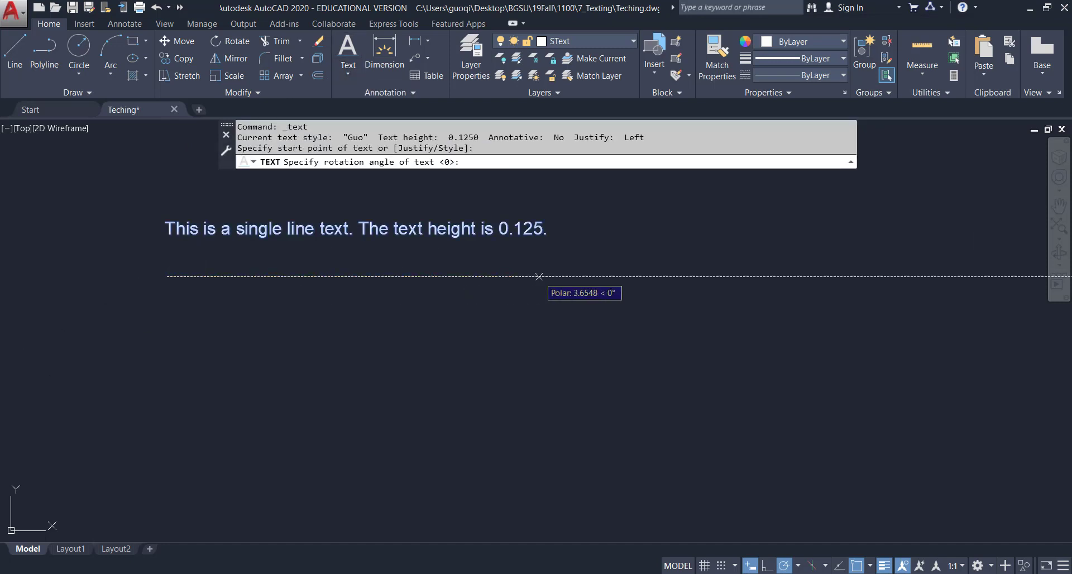
key("Return")
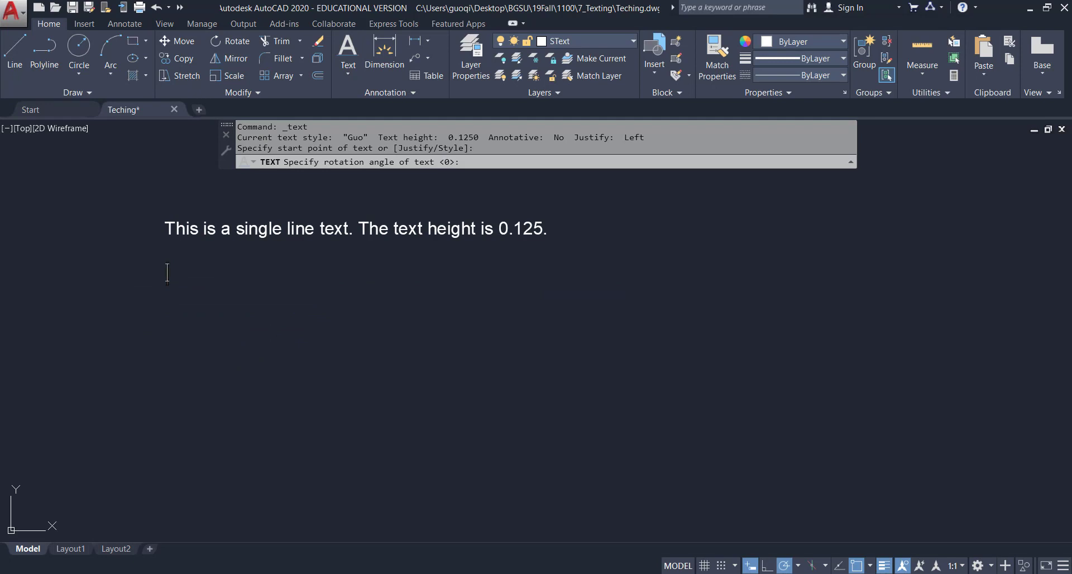
type("eVERYT")
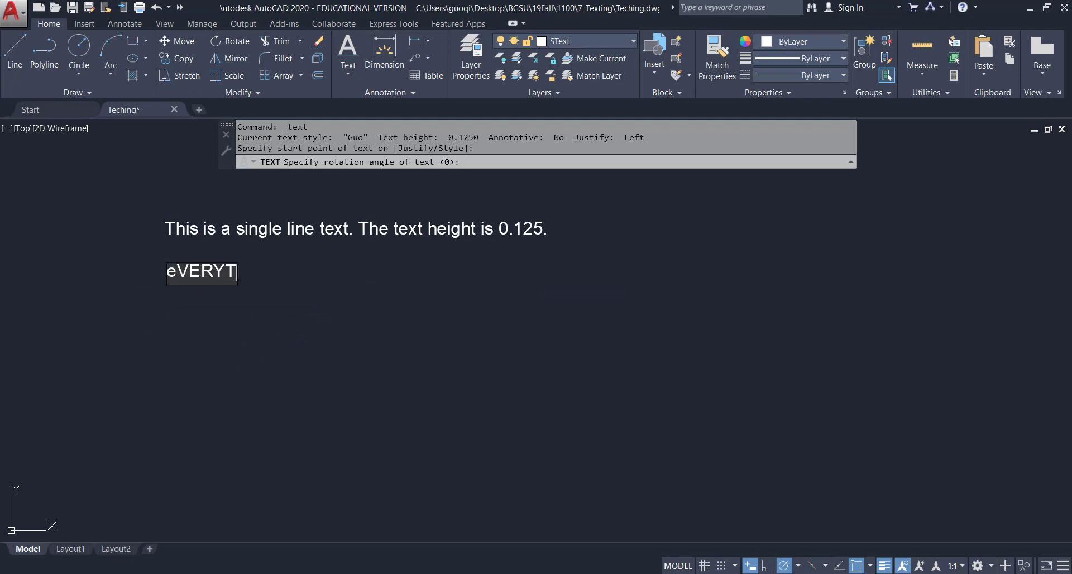
type("HING shou")
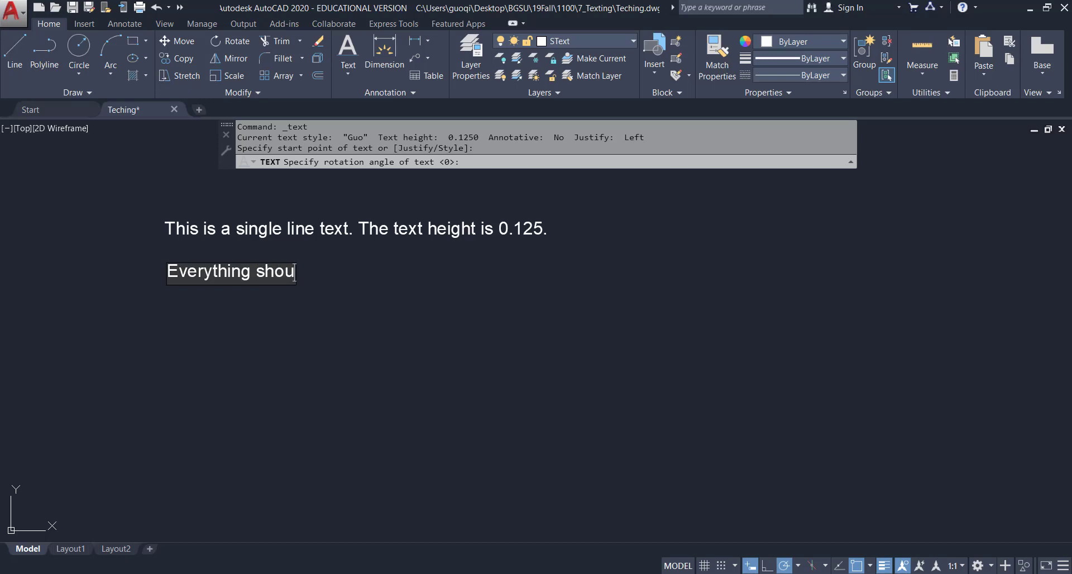
Replace the partly entered text with "EVERYTHING SHOULD BE CAPITAL." and finish the single-line text.
key("BackSpace")
key("BackSpace")
key("BackSpace")
key("BackSpace")
key("BackSpace")
key("BackSpace")
key("BackSpace")
key("BackSpace")
key("BackSpace")
key("BackSpace")
key("BackSpace")
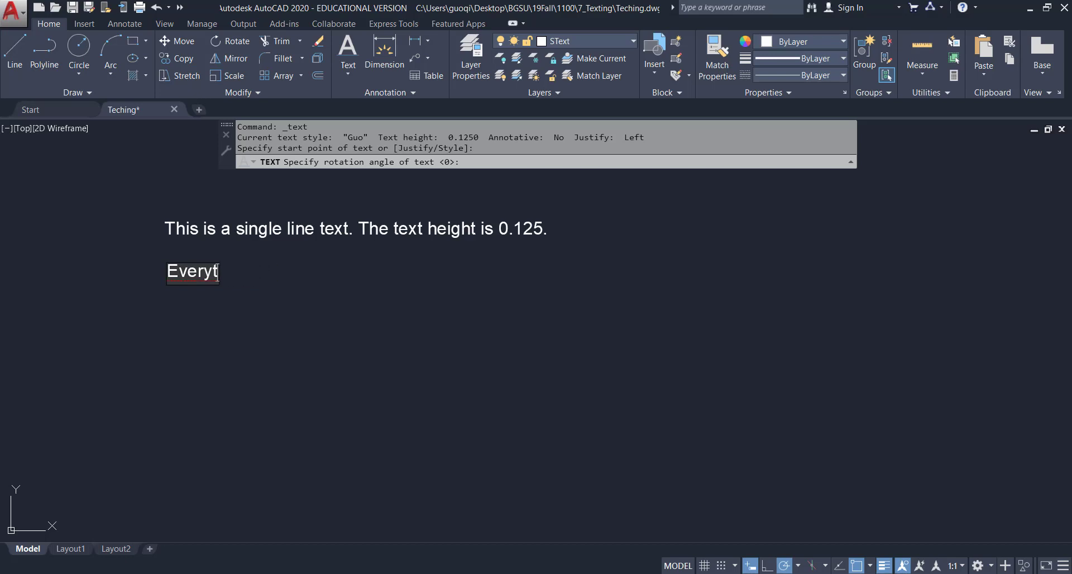
key("BackSpace")
key("BackSpace")
key("BackSpace")
key("BackSpace")
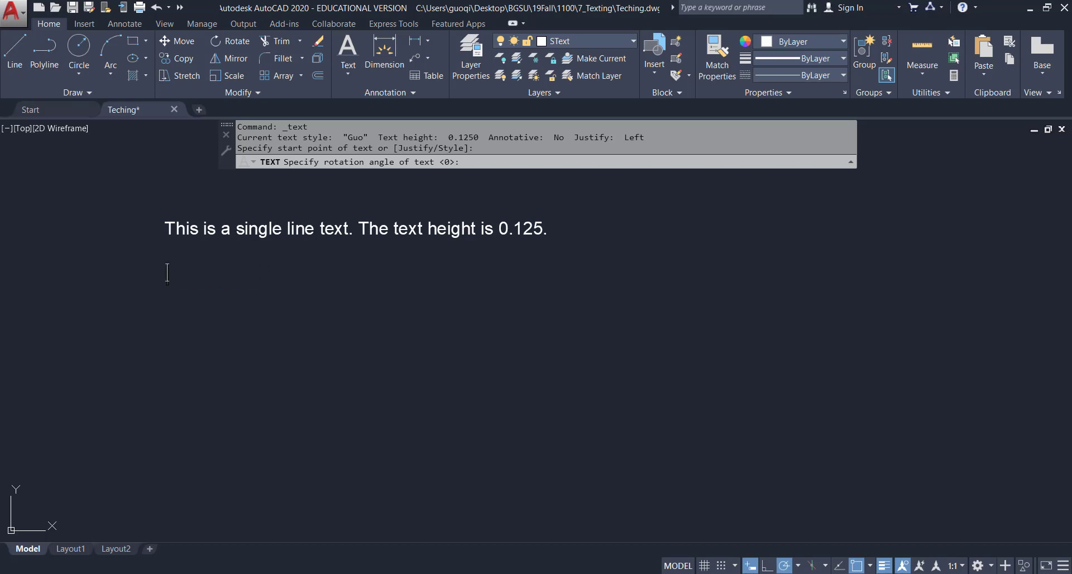
type("EVER")
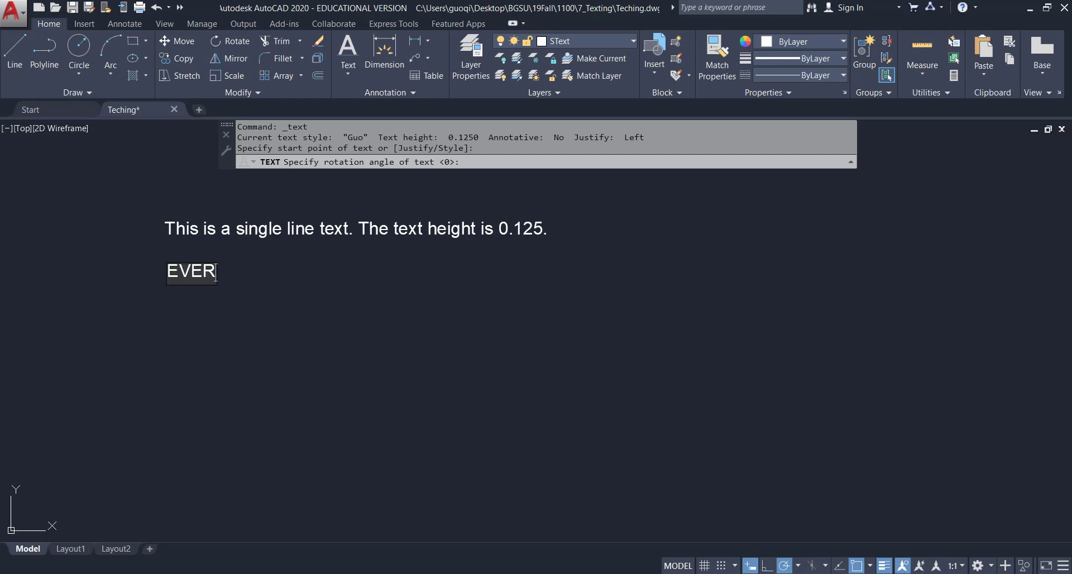
type("YTHIG")
key("BackSpace")
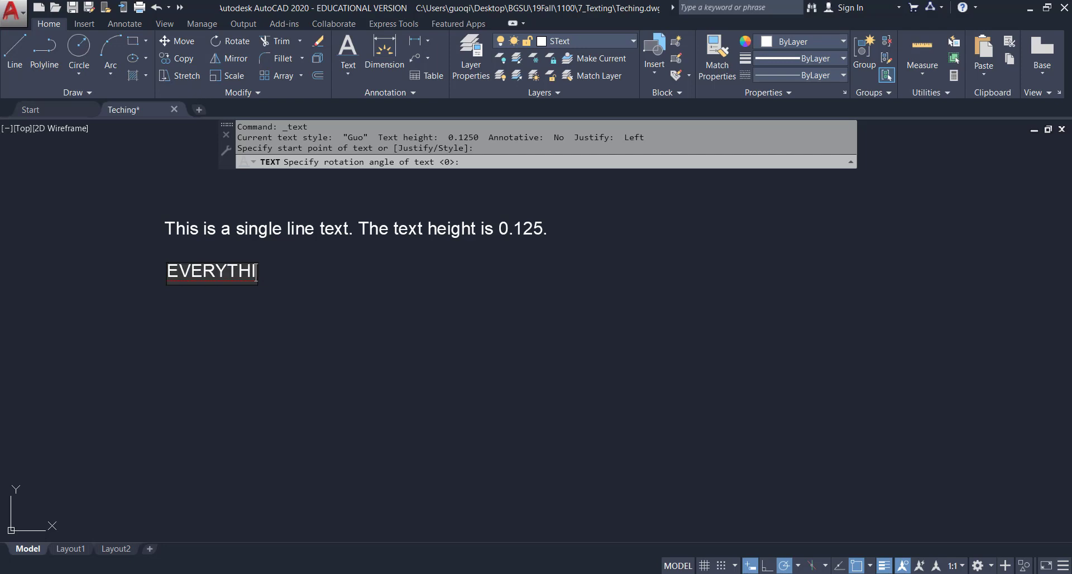
type("NG S")
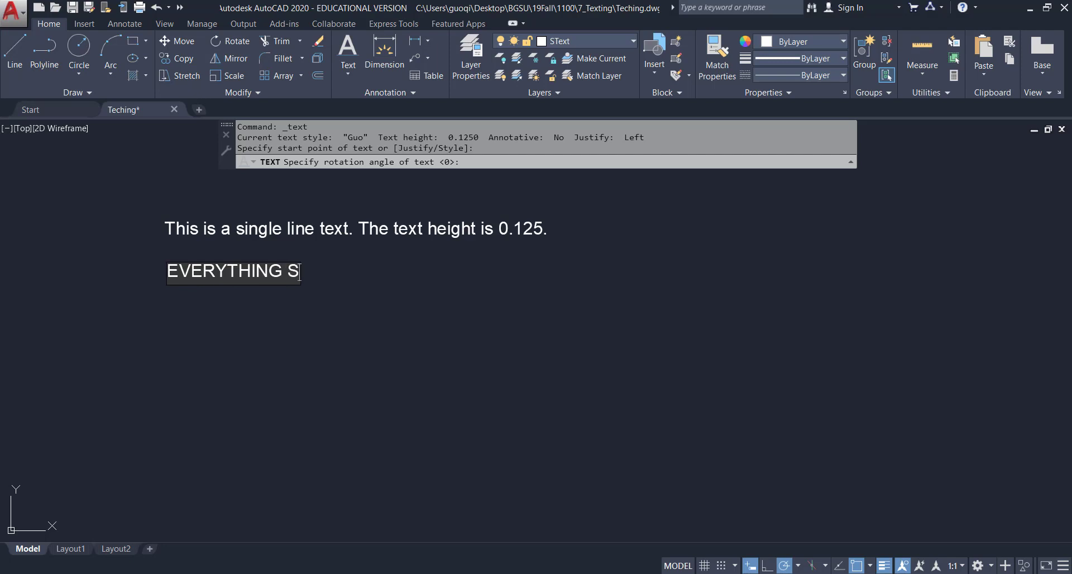
type("HOULD BE C")
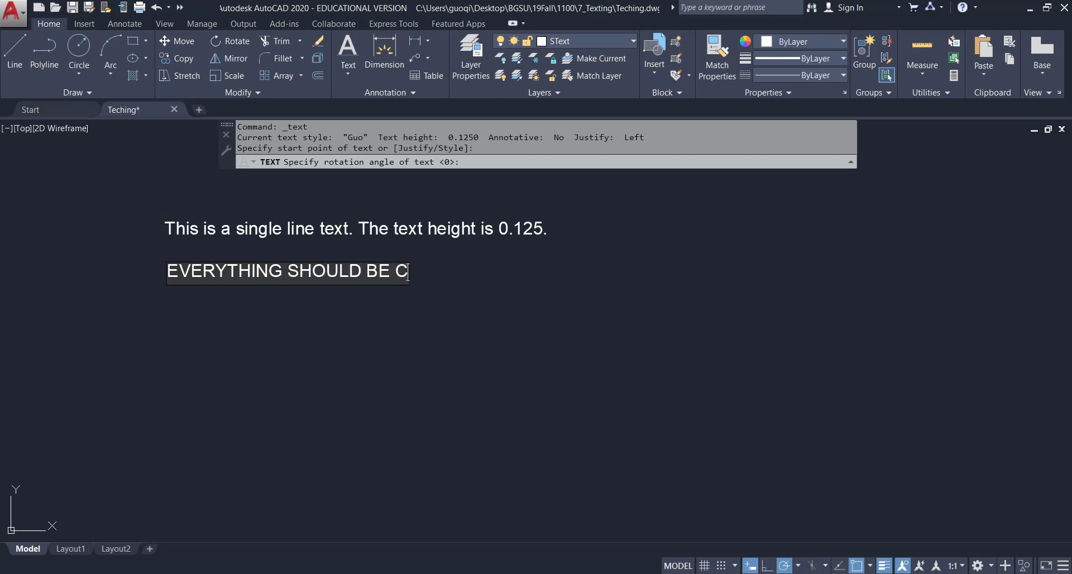
type("APITAL.")
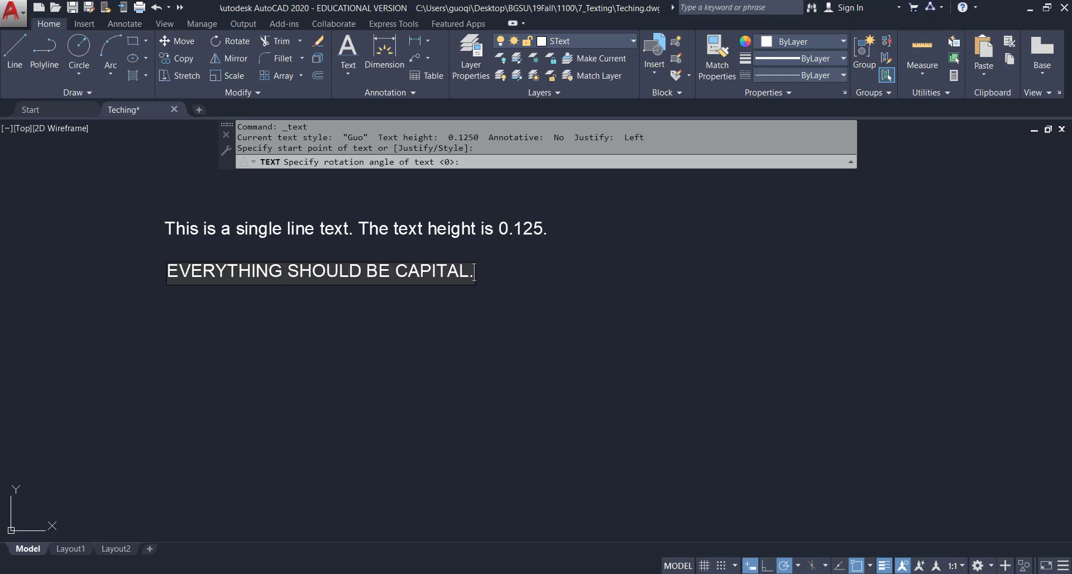
key("Return")
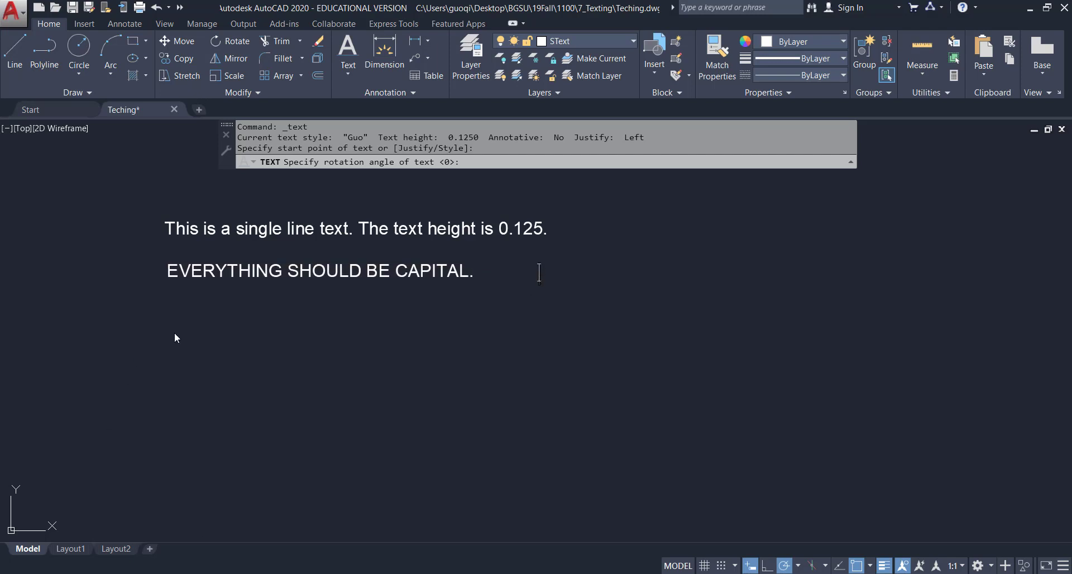
key("Return")
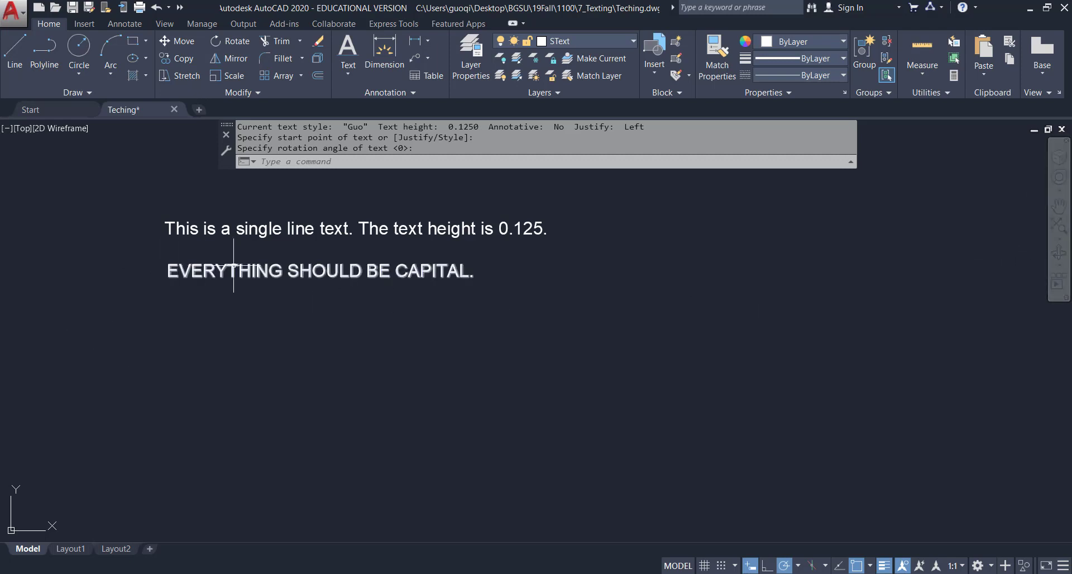
mouse_move(240, 264)
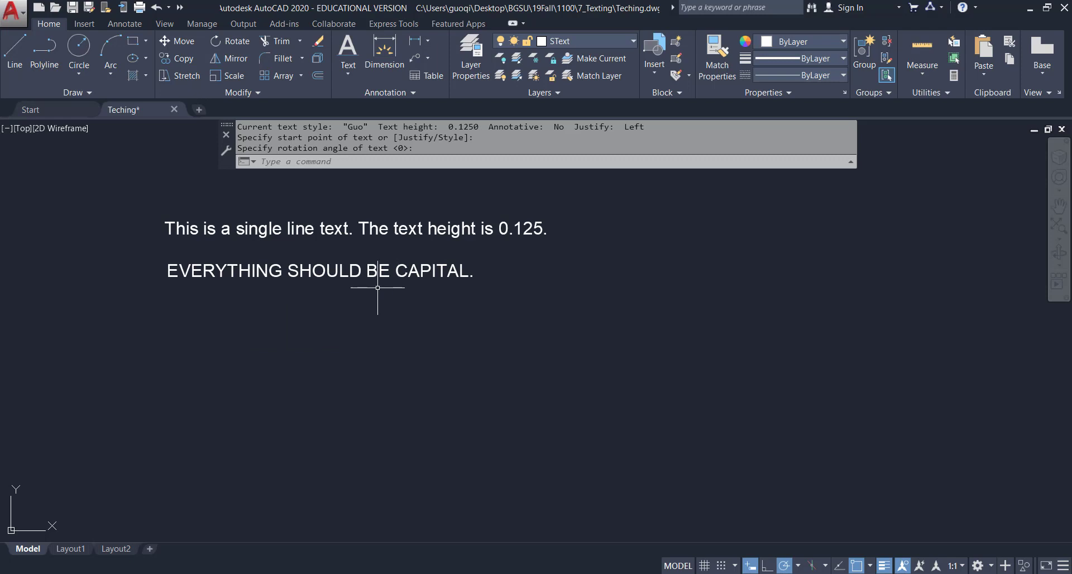
mouse_move(341, 266)
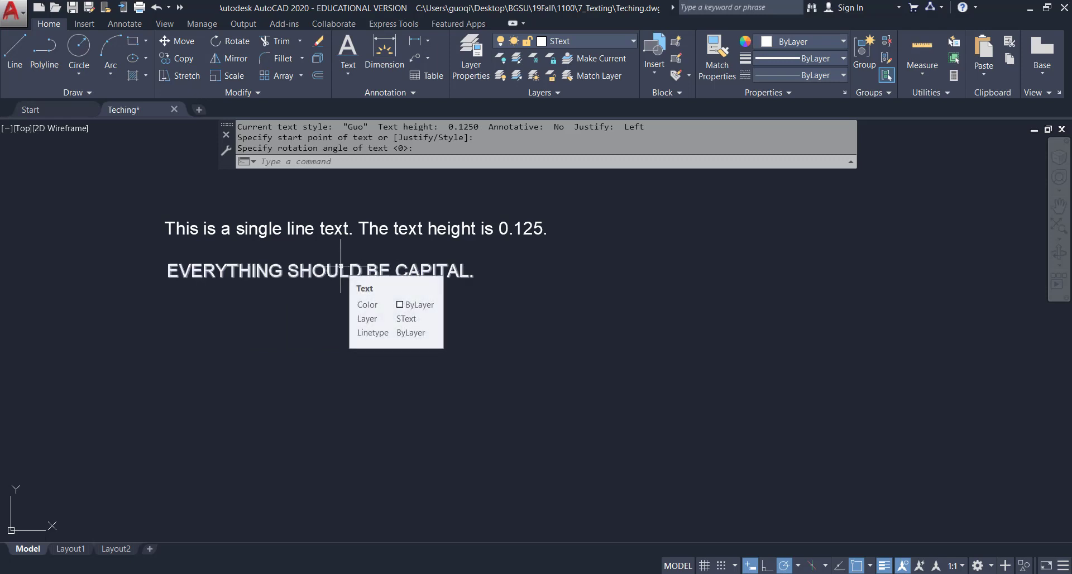
Start a single-line text at 0° rotation below the capitalized text, entering "WE ARE GOING TO HAVE TWO LINES.".
left_click(355, 72)
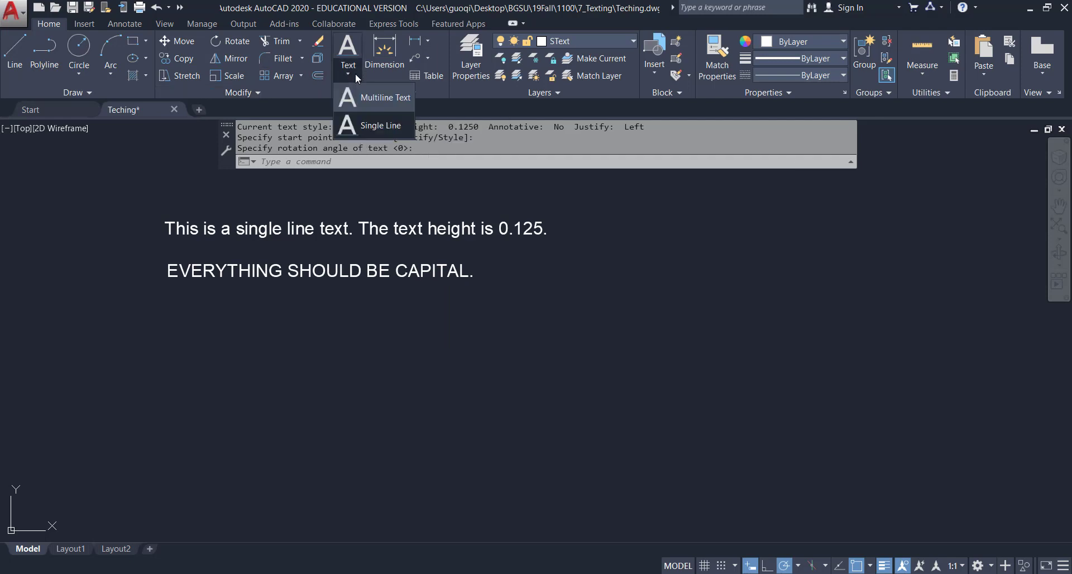
left_click(365, 133)
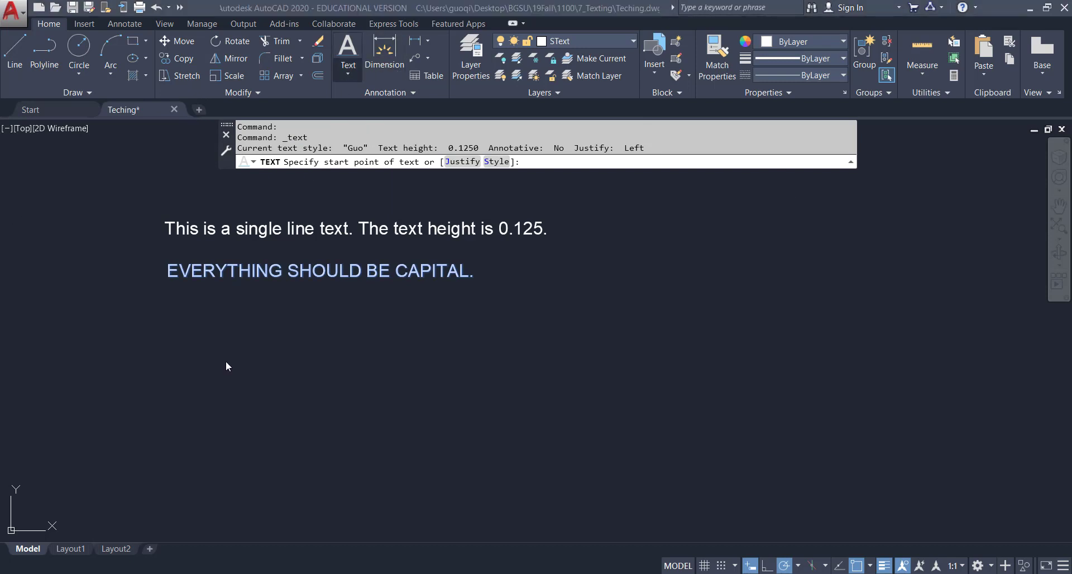
left_click(169, 323)
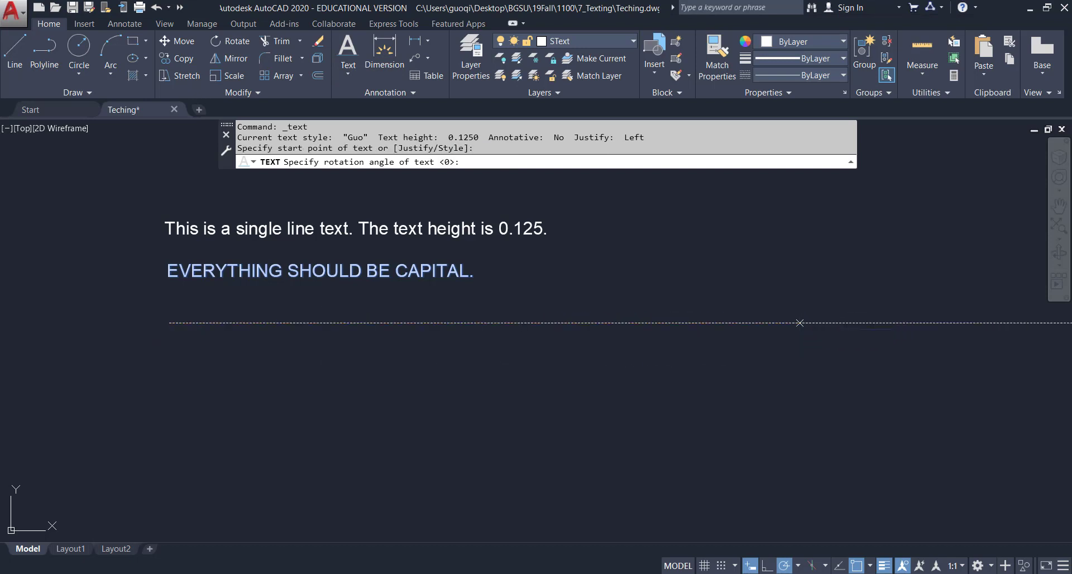
left_click(799, 322)
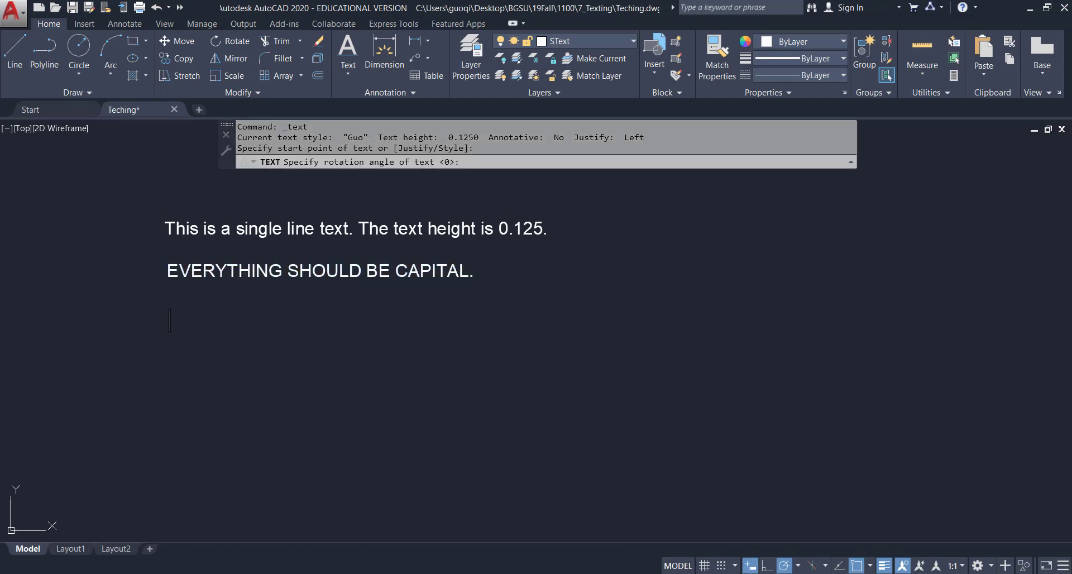
type("wE")
key("BackSpace")
key("BackSpace")
type("WE ARE ")
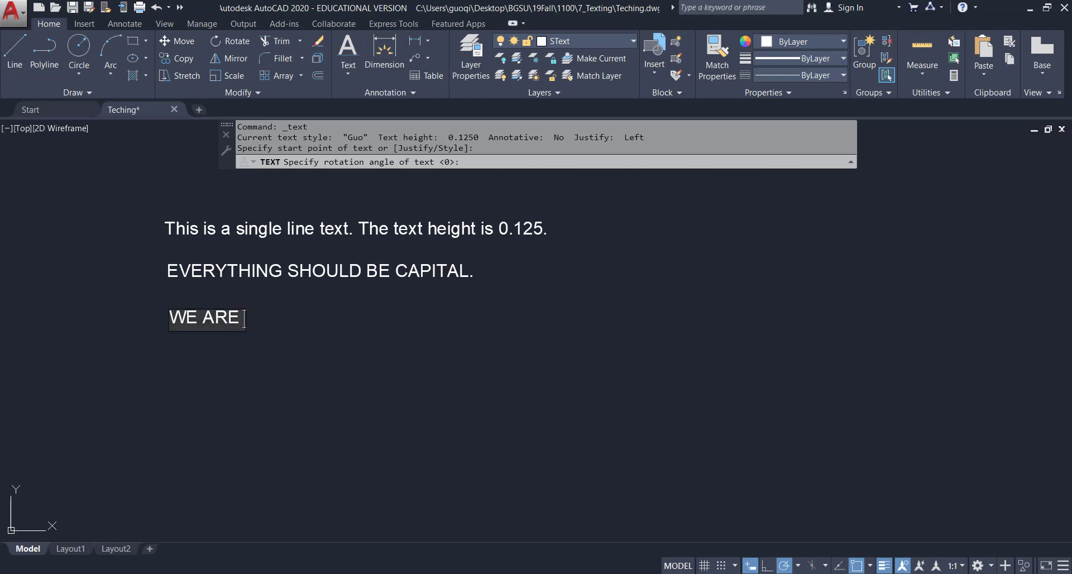
type("GOING TO HA")
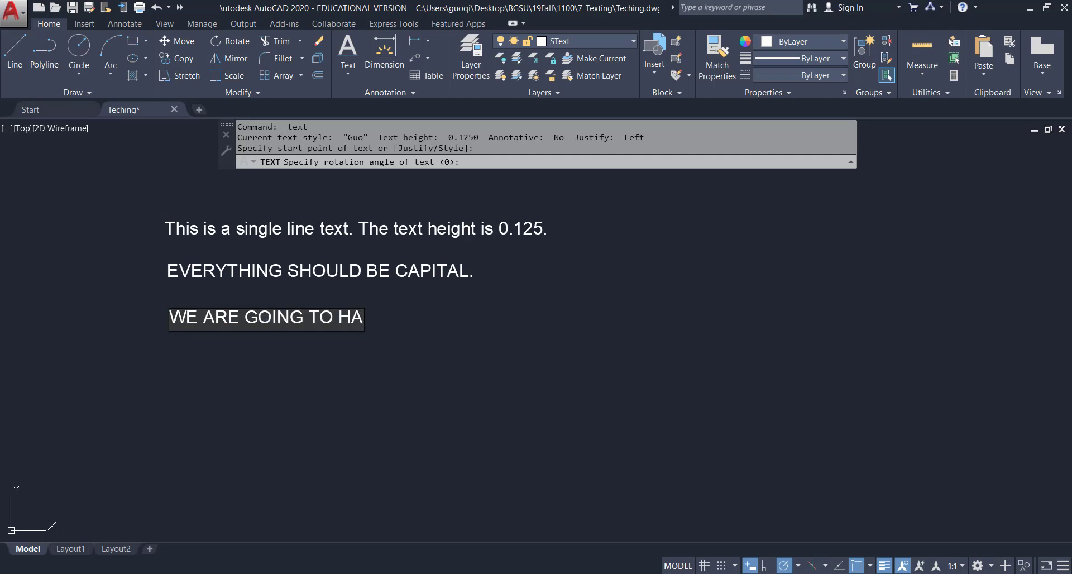
type("VE TWO LINES.")
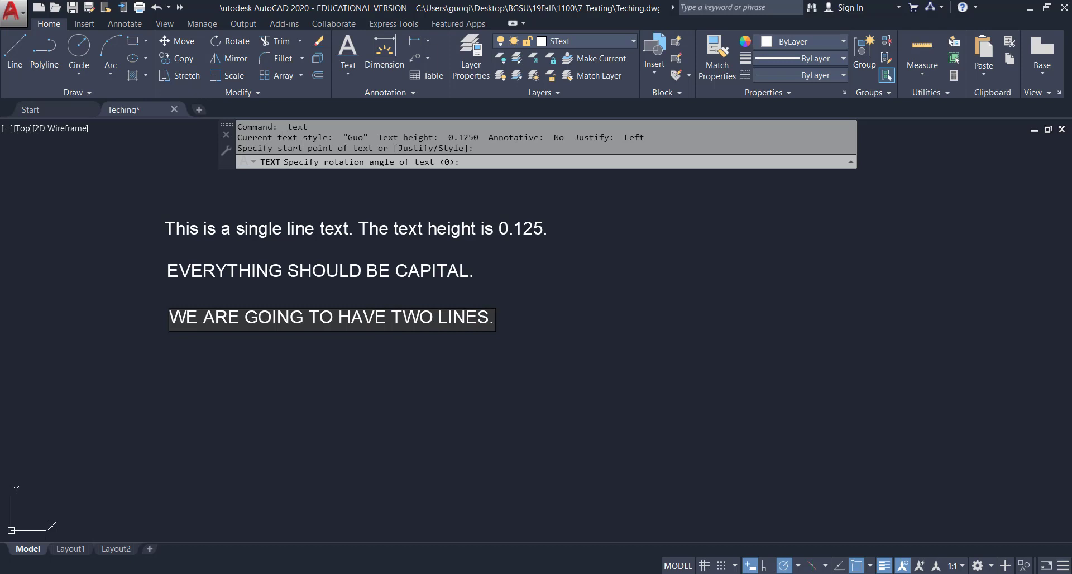
Add a second line reading "THEY ARE ALL INDIVIDUALS." to the text being entered.
key("Return")
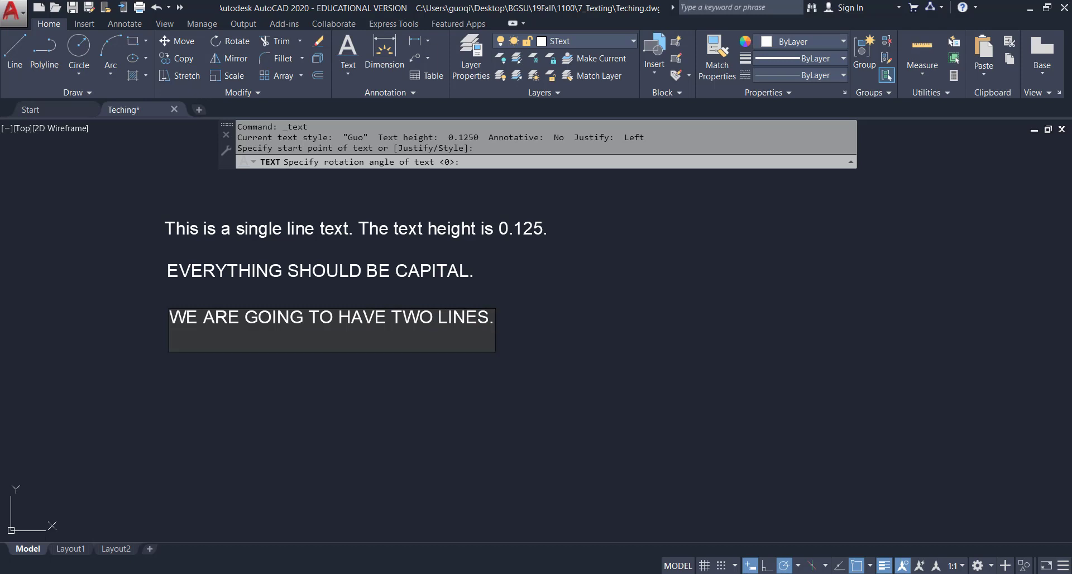
type("EH")
key("BackSpace")
key("BackSpace")
type("THEY ARE ALL ")
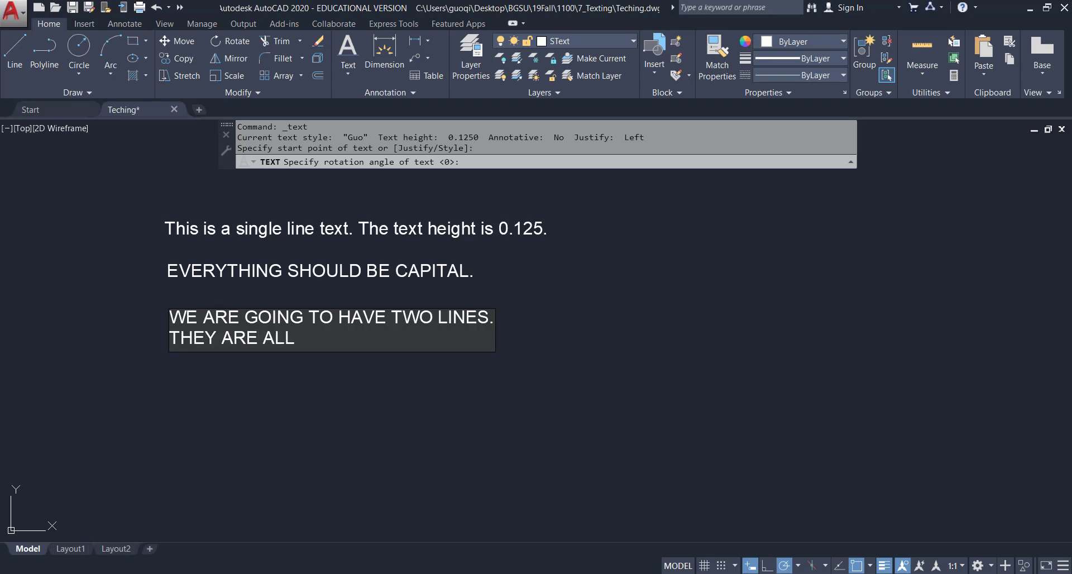
type("INDIVIDUALS.")
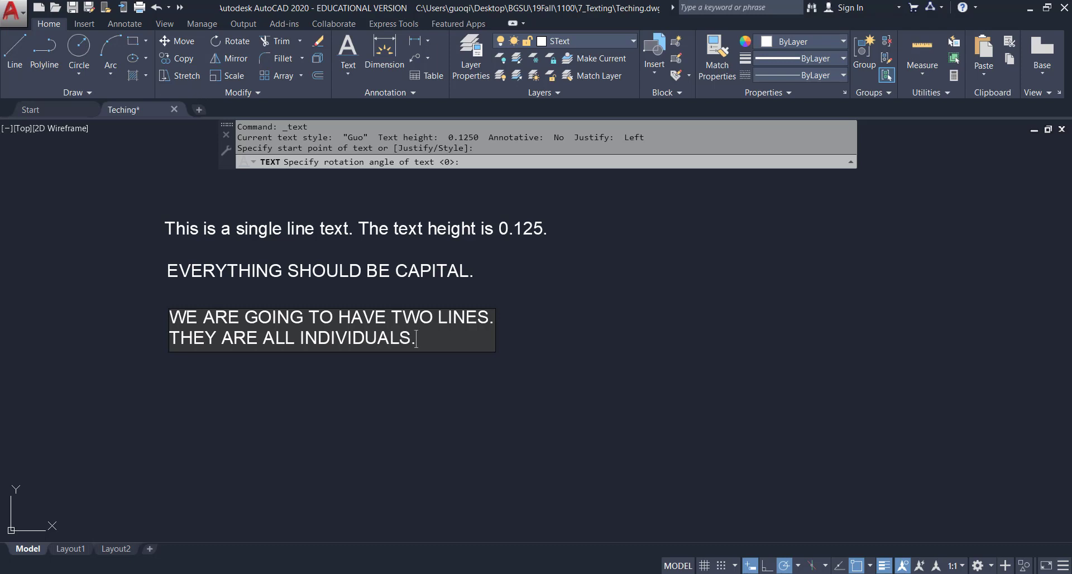
Add a third line reading "NOT AN ENTIRE PARAGRAPH." and finish the single-line text.
key("Return")
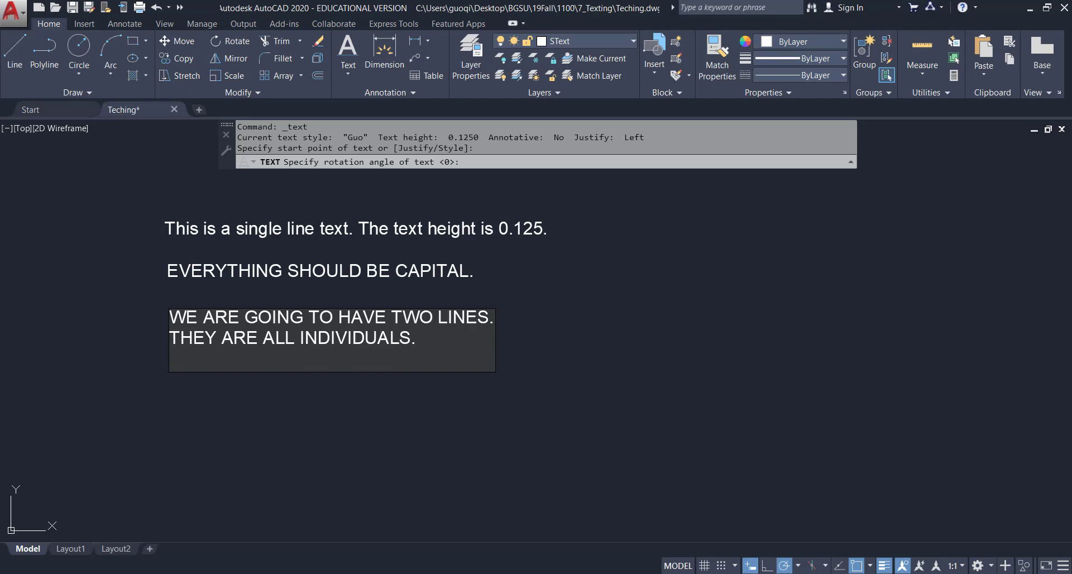
type("NOT AN EN")
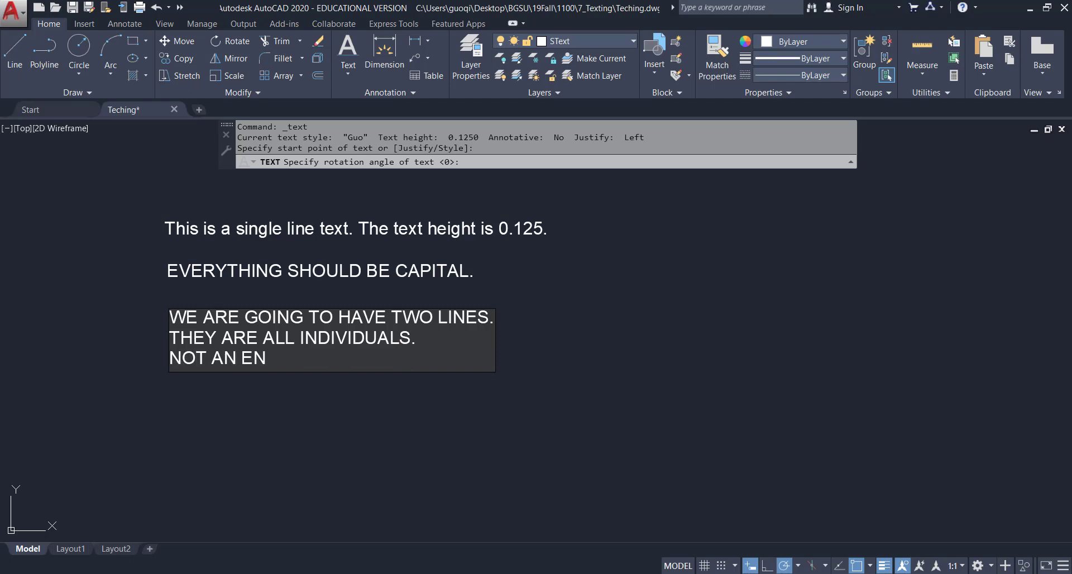
type("TIRE PARA")
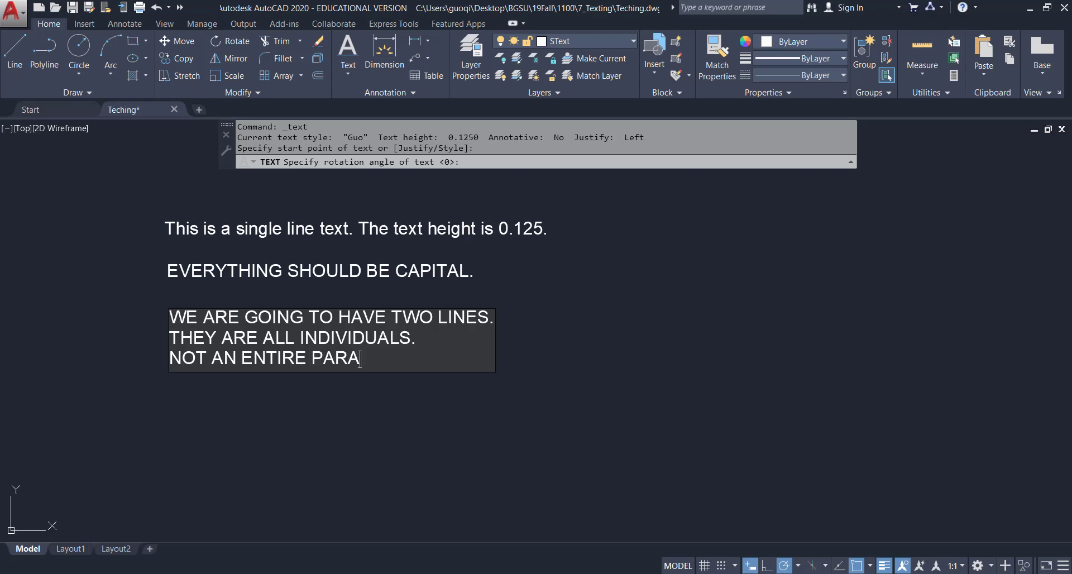
type("GRAPH")
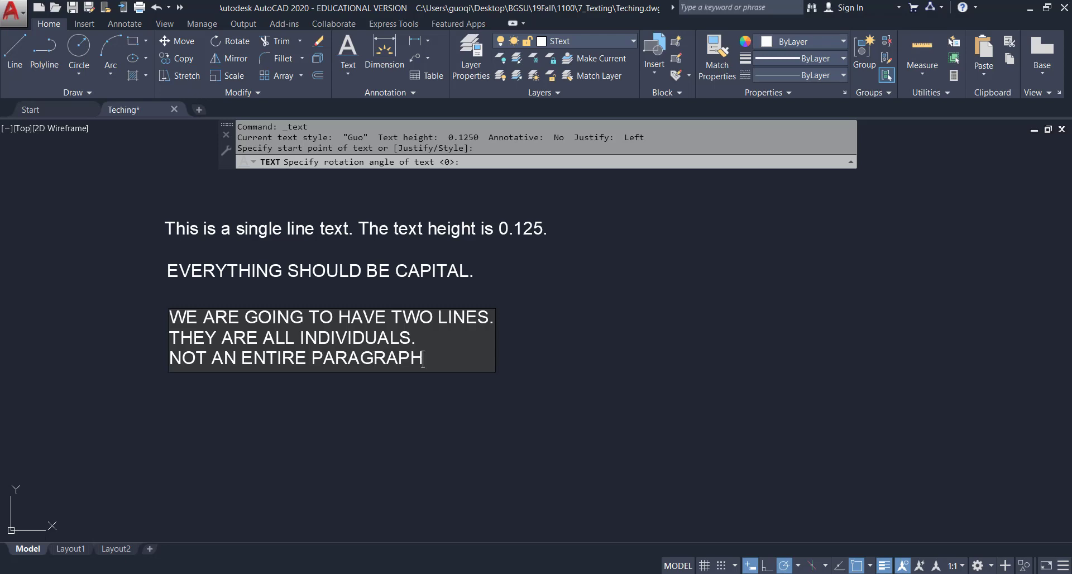
type(".")
left_click(513, 408)
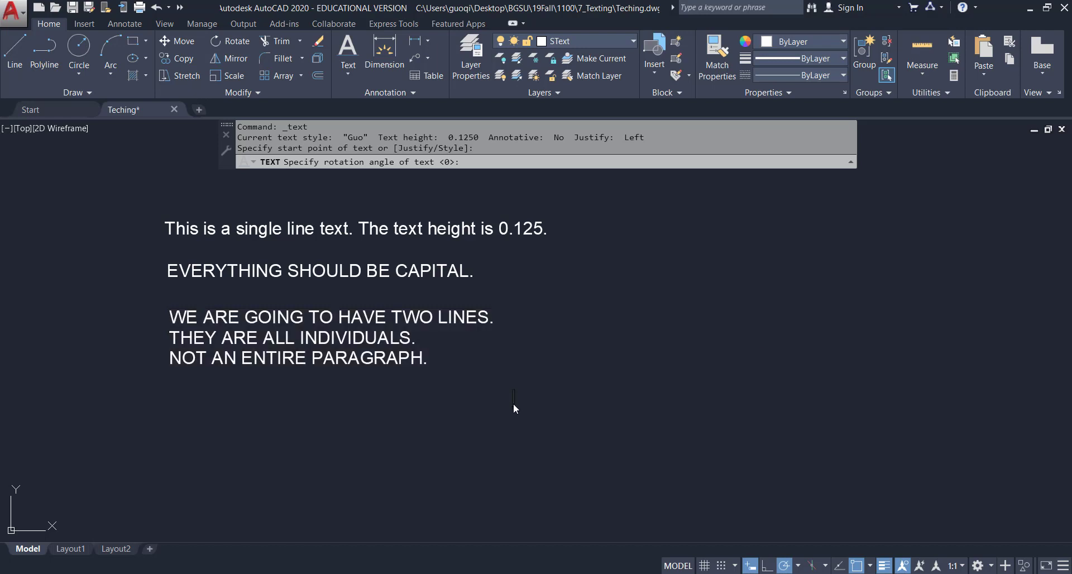
key("Return")
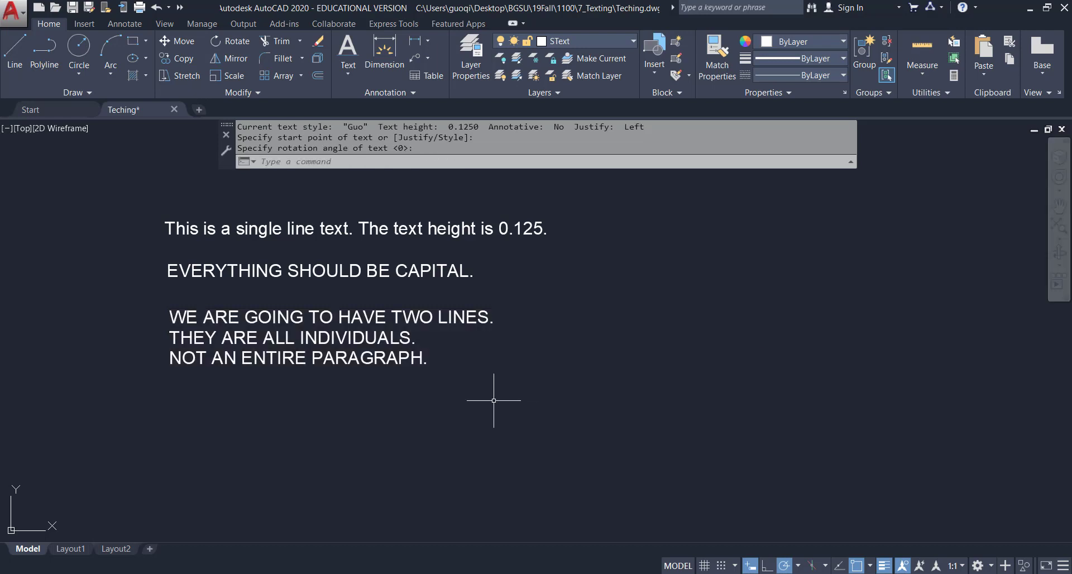
Move the "WE ARE GOING TO HAVE TWO LINES." text straight up and the "THEY ARE ALL INDIVIDUALS." text up and slightly right by their grips.
left_click(229, 318)
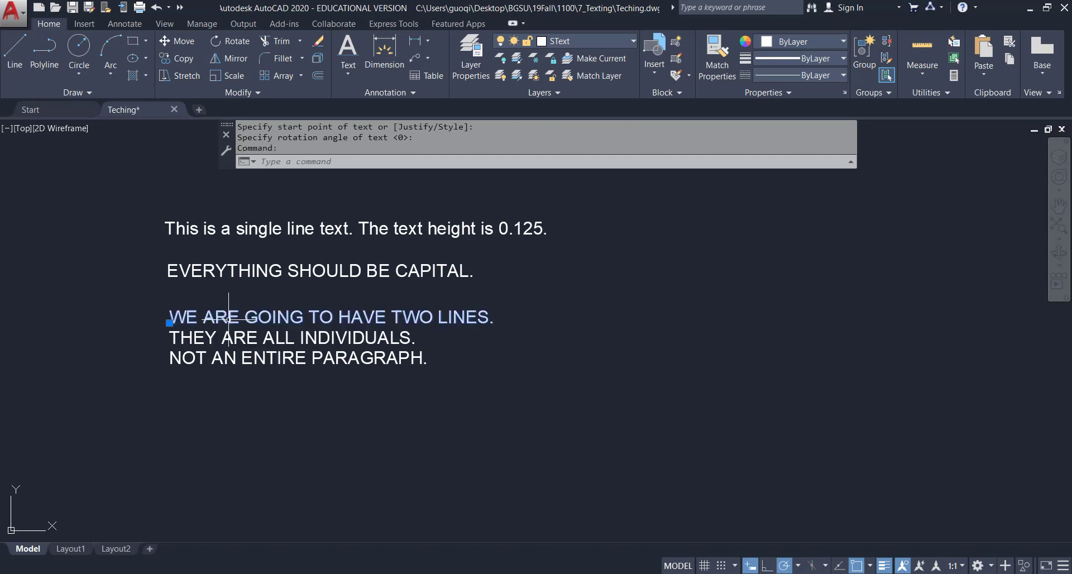
left_click(169, 323)
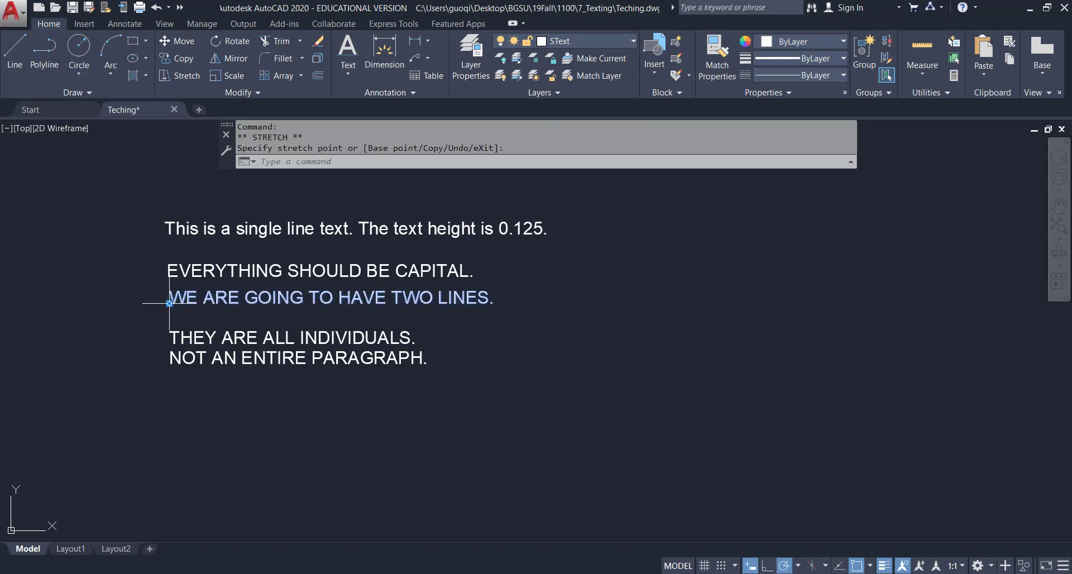
left_click(171, 336)
left_click(169, 343)
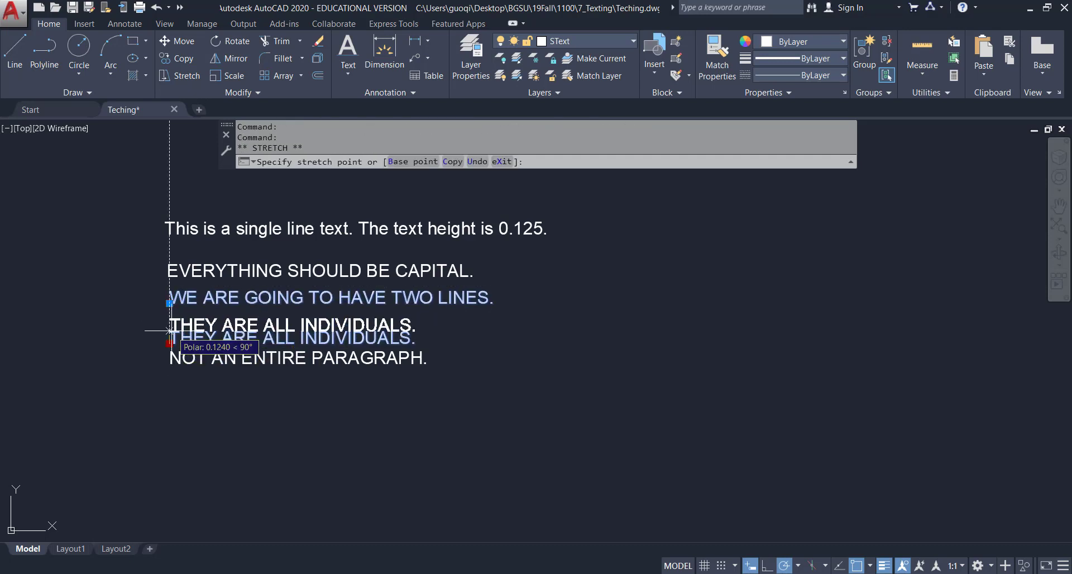
left_click(183, 330)
Move the "NOT AN ENTIRE PARAGRAPH." text slightly left by its insertion point grip, and deselect all the texts.
left_click(170, 358)
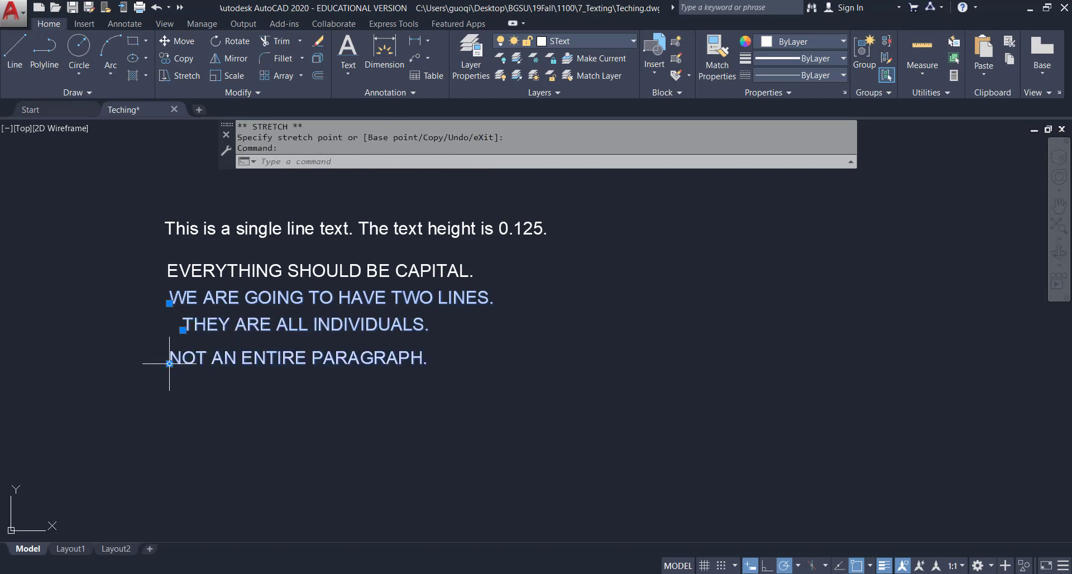
left_click(149, 363)
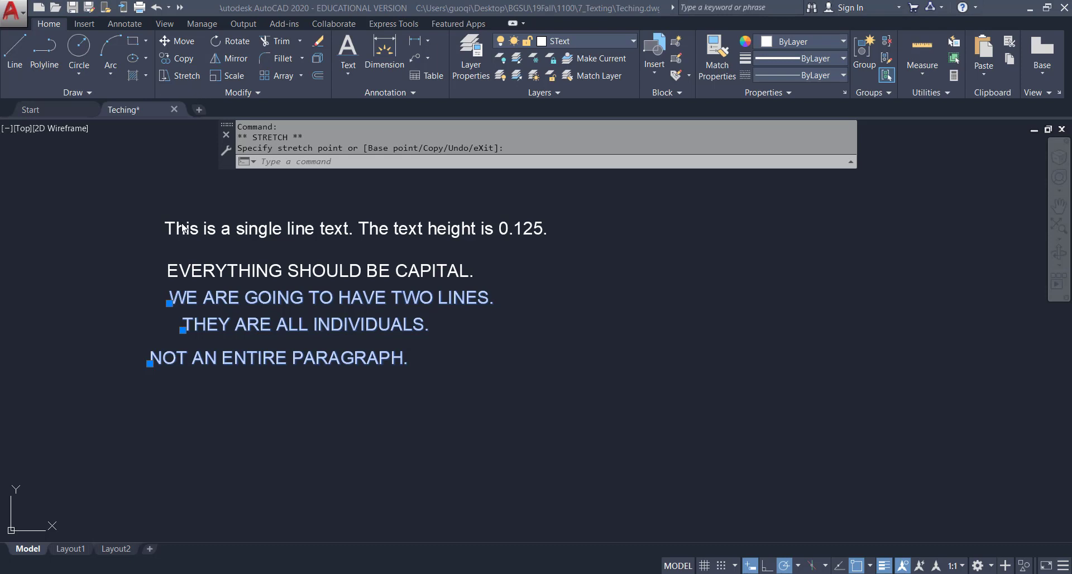
left_click(241, 399)
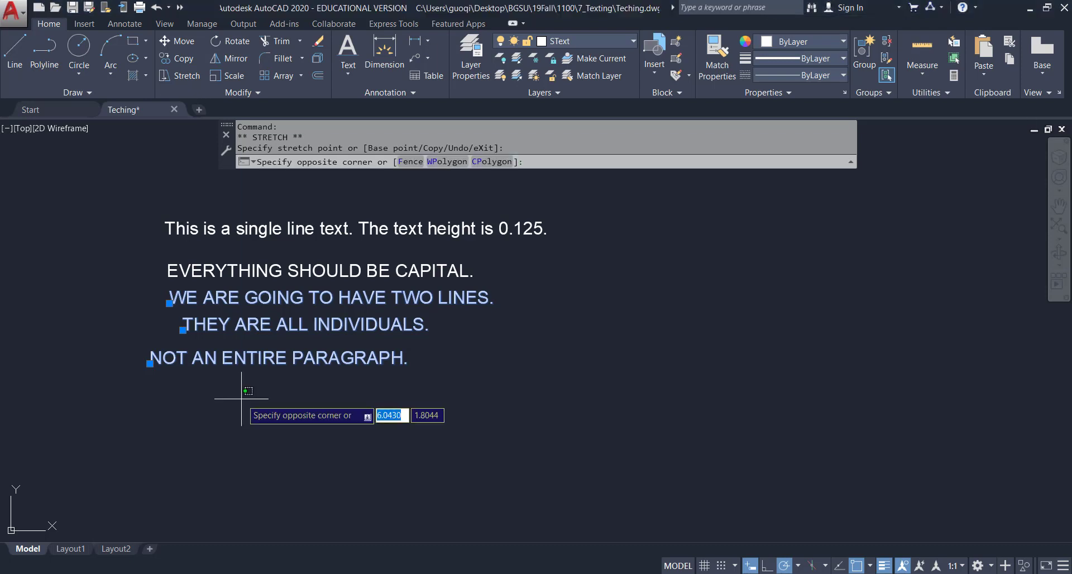
key("Escape")
key("Escape")
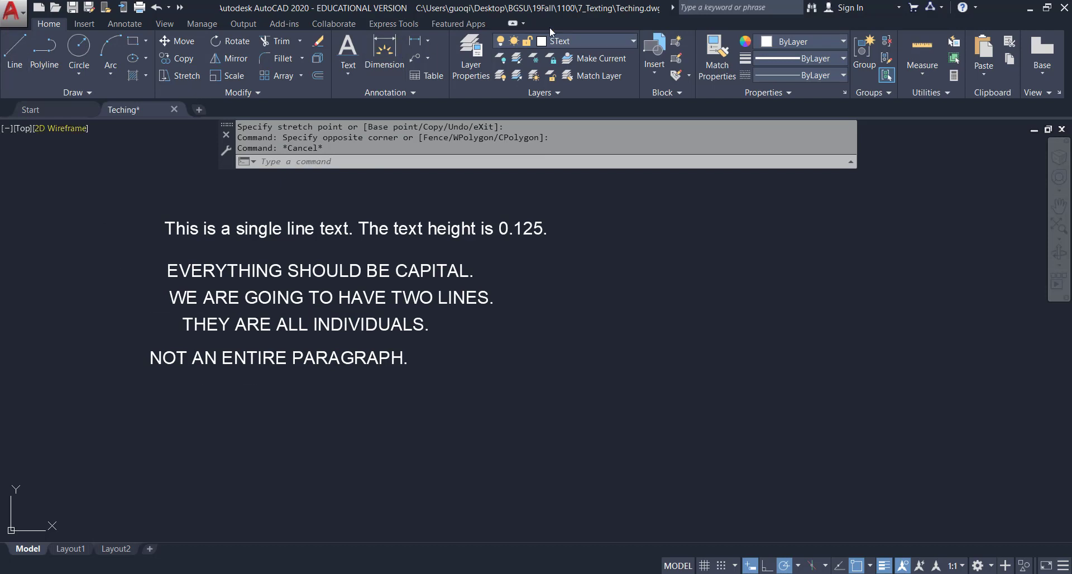
Draw a vertical construction line just left of the "NOT AN ENTIRE PARAGRAPH." text.
left_click(586, 36)
left_click(471, 41)
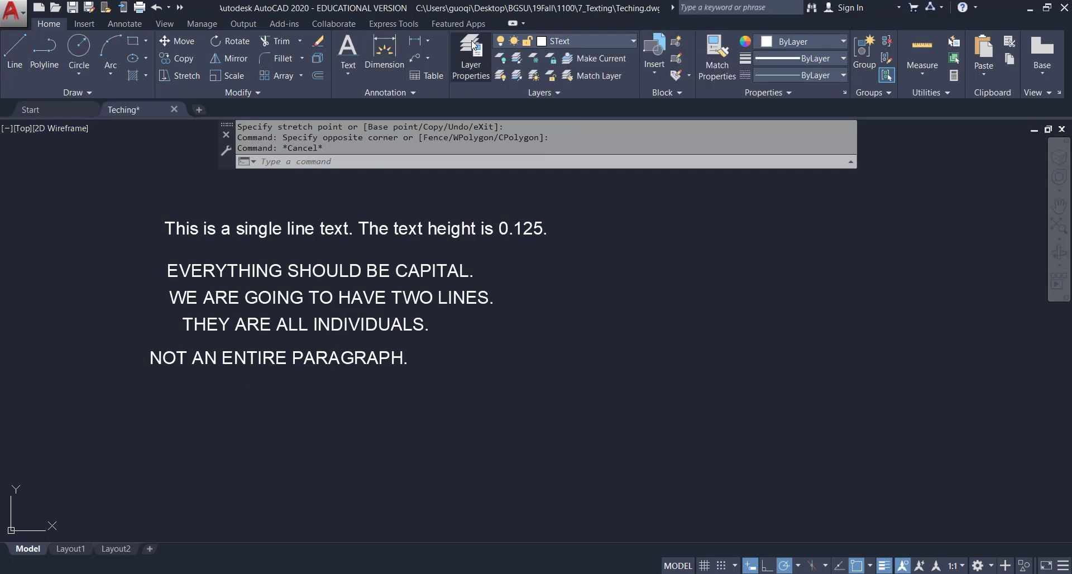
left_click(78, 92)
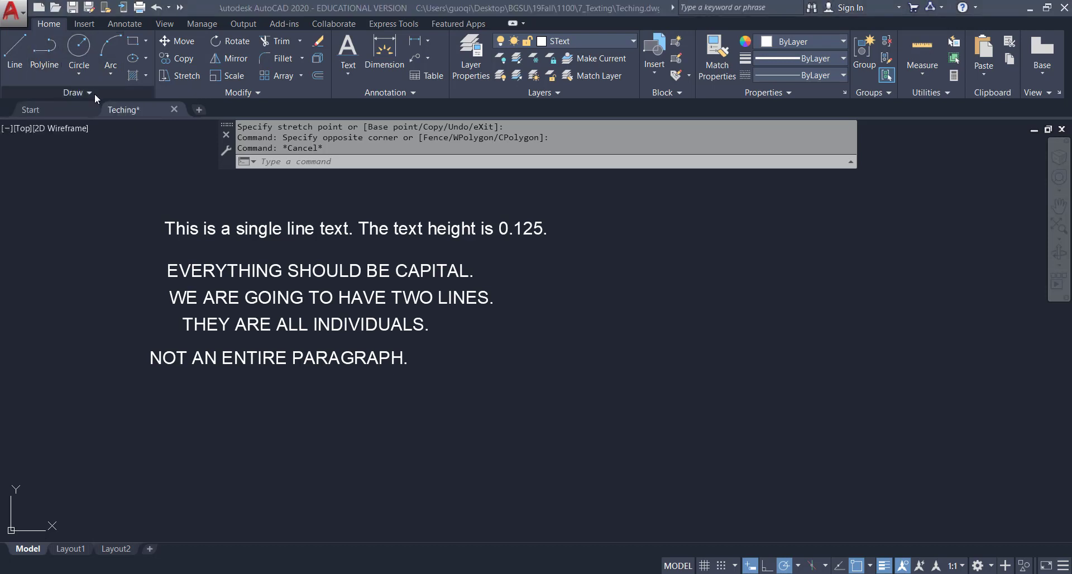
left_click(92, 93)
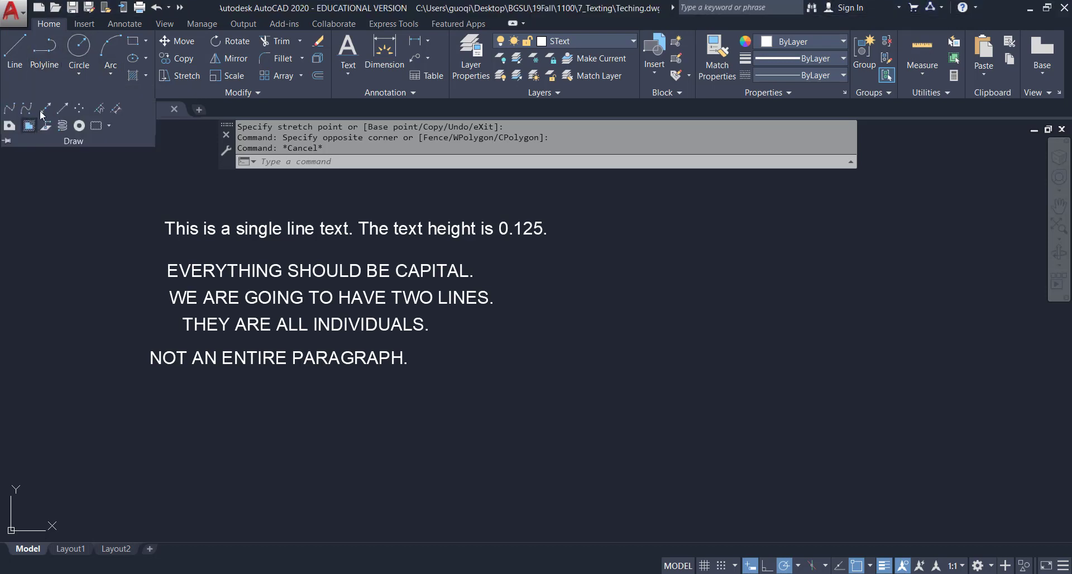
left_click(88, 136)
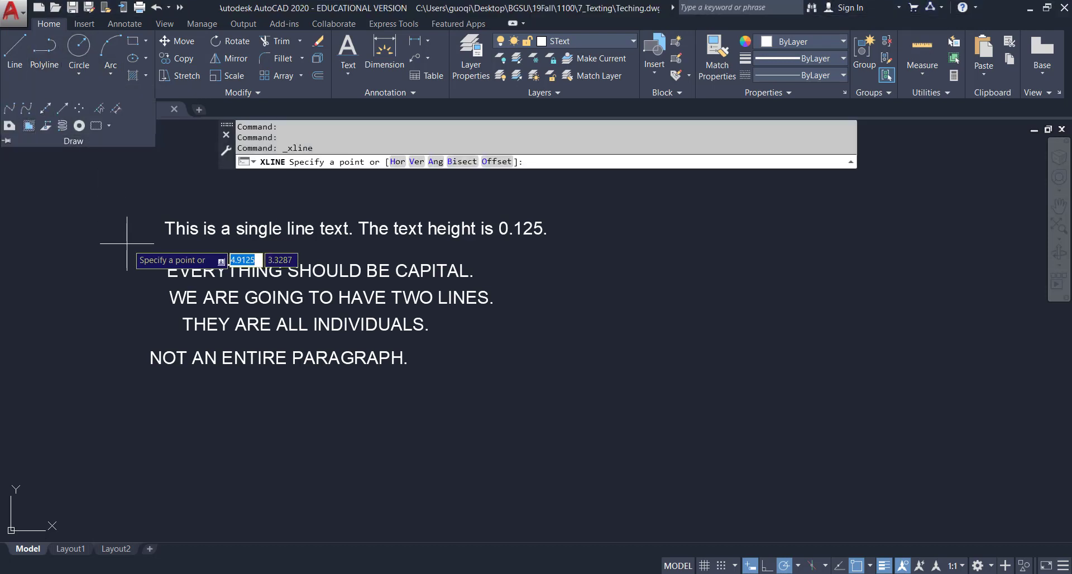
left_click(417, 161)
left_click(141, 223)
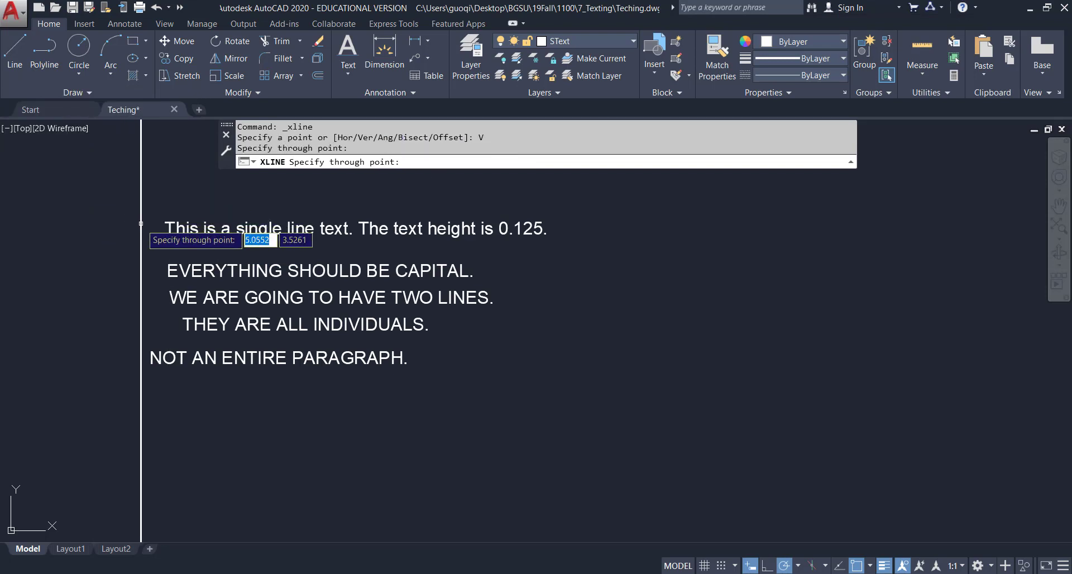
key("Escape")
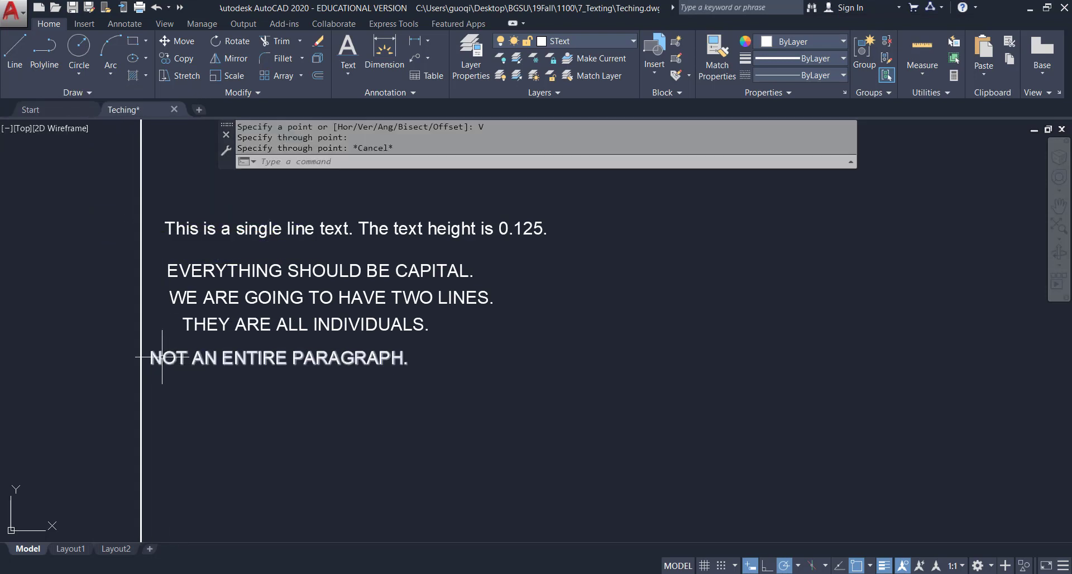
Move the "NOT AN ENTIRE PARAGRAPH." and "THEY ARE ALL INDIVIDUALS." texts by their grips so their insertion points sit on the vertical construction line.
left_click(150, 364)
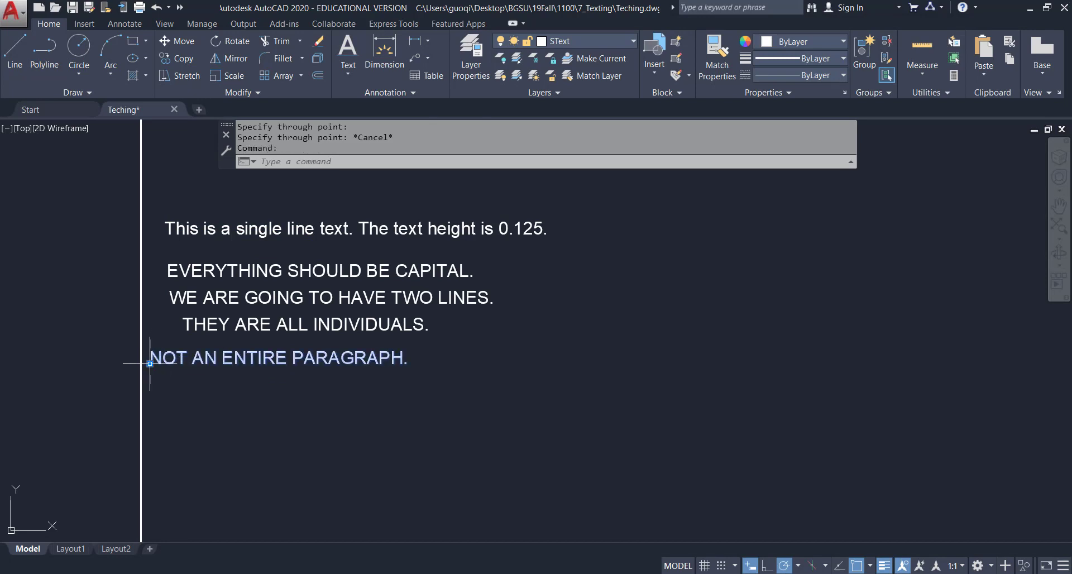
left_click(150, 364)
left_click(140, 372)
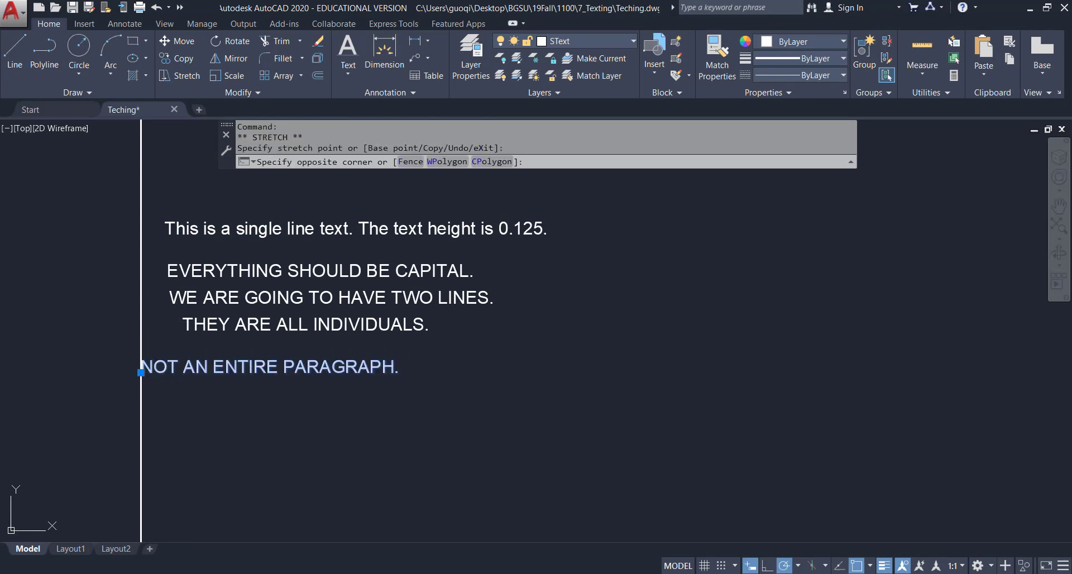
left_click(179, 312)
left_click(182, 329)
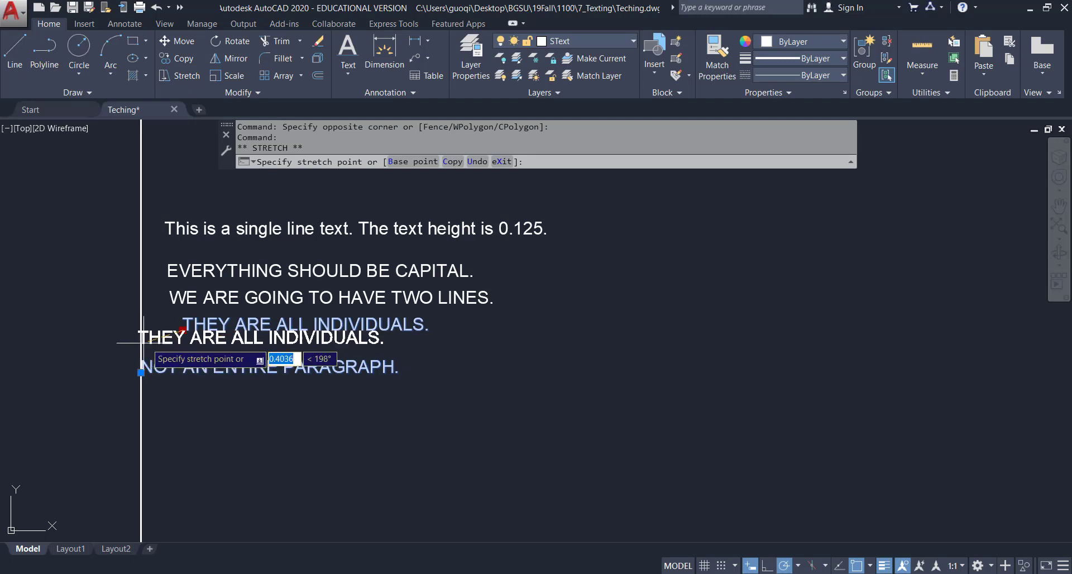
key("Escape")
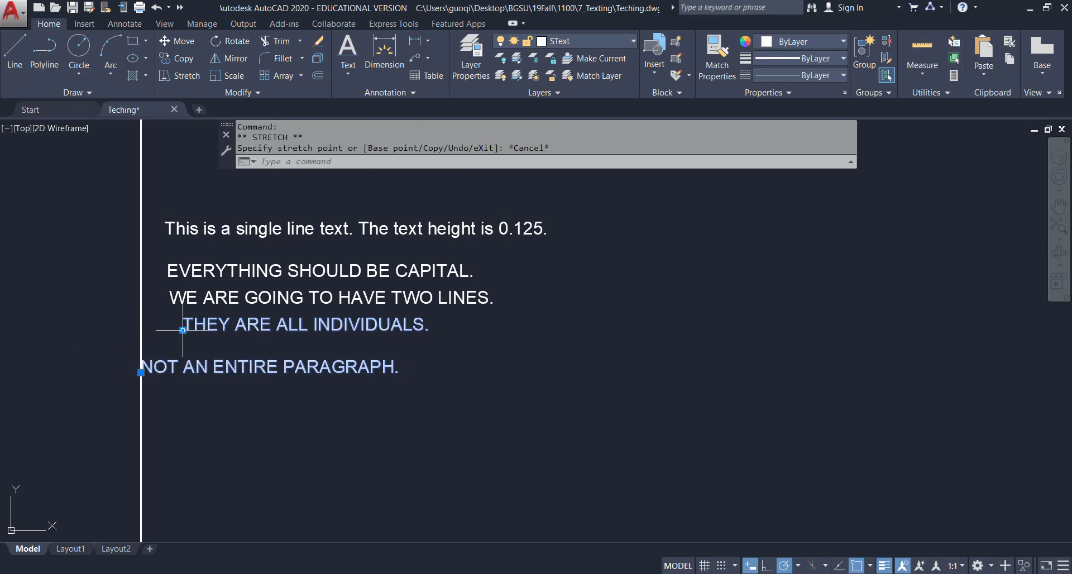
left_click(182, 329)
left_click(140, 329)
key("Escape")
Move the "WE ARE GOING TO HAVE TWO LINES." and "EVERYTHING SHOULD BE CAPITAL." texts horizontally onto the vertical construction line by their grips.
left_click(184, 294)
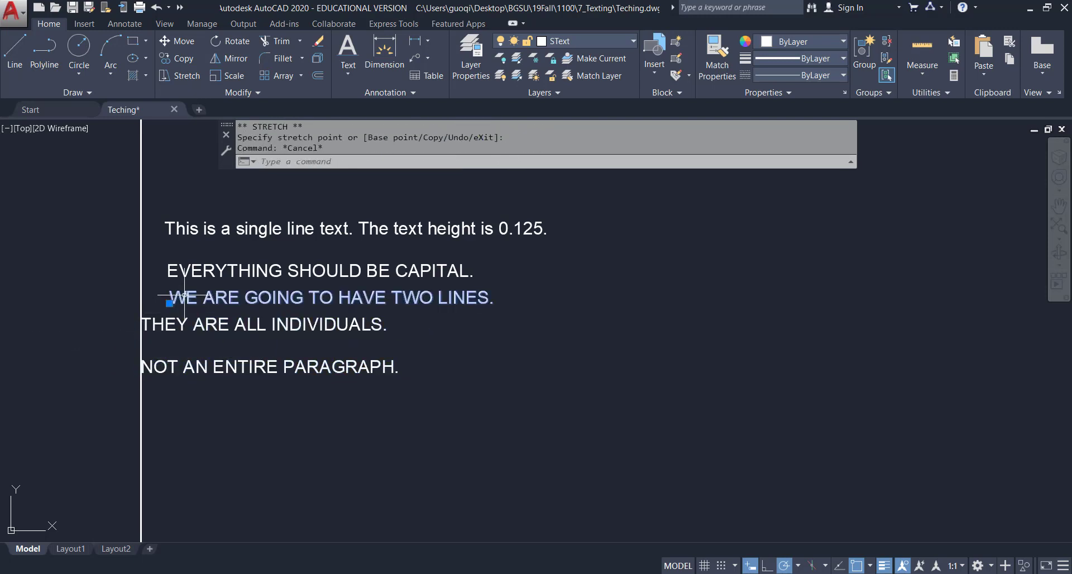
left_click(169, 303)
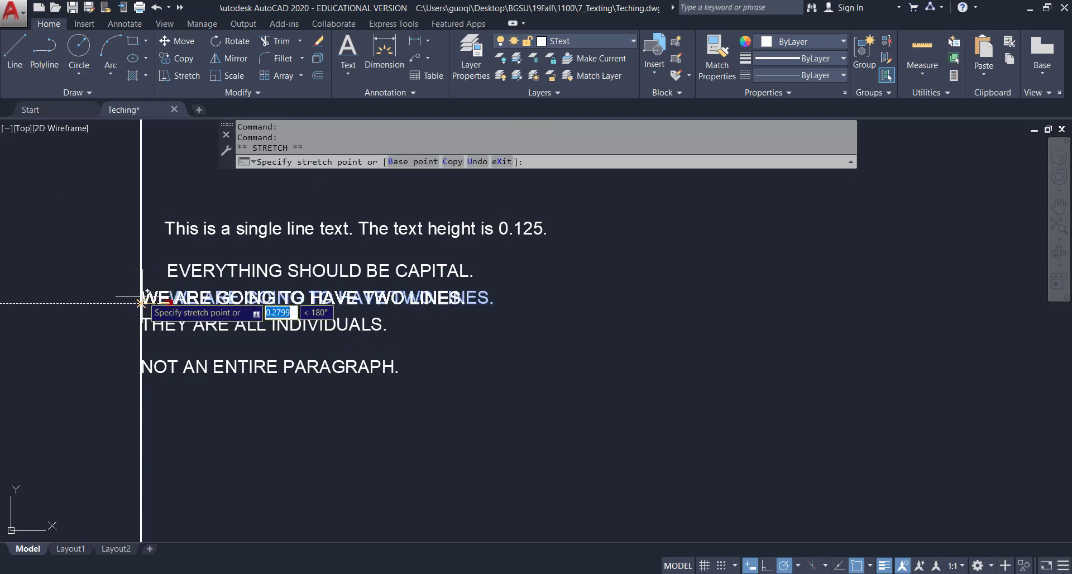
left_click(141, 303)
key("Escape")
left_click(167, 270)
left_click(167, 278)
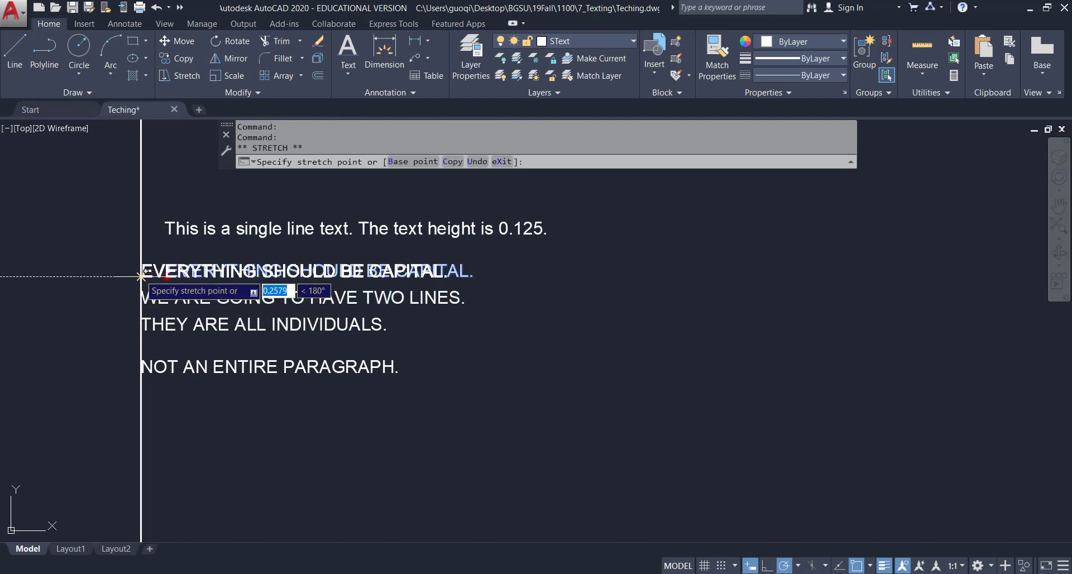
left_click(140, 276)
key("Escape")
Move the "This is a single line text." text horizontally onto the vertical construction line by its grip, and clear the selection.
left_click(168, 229)
left_click(165, 235)
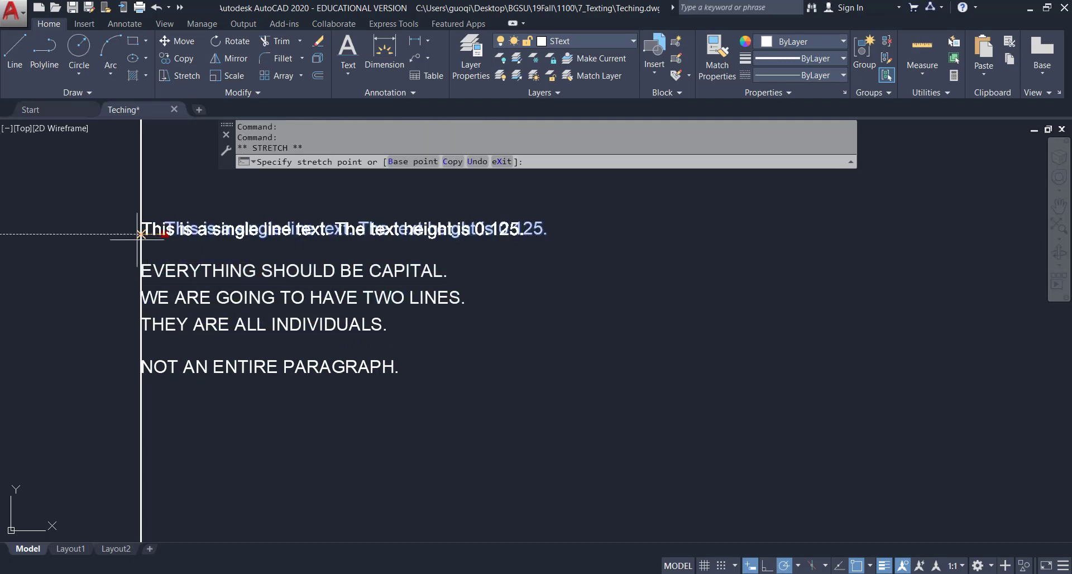
left_click(140, 235)
key("Escape")
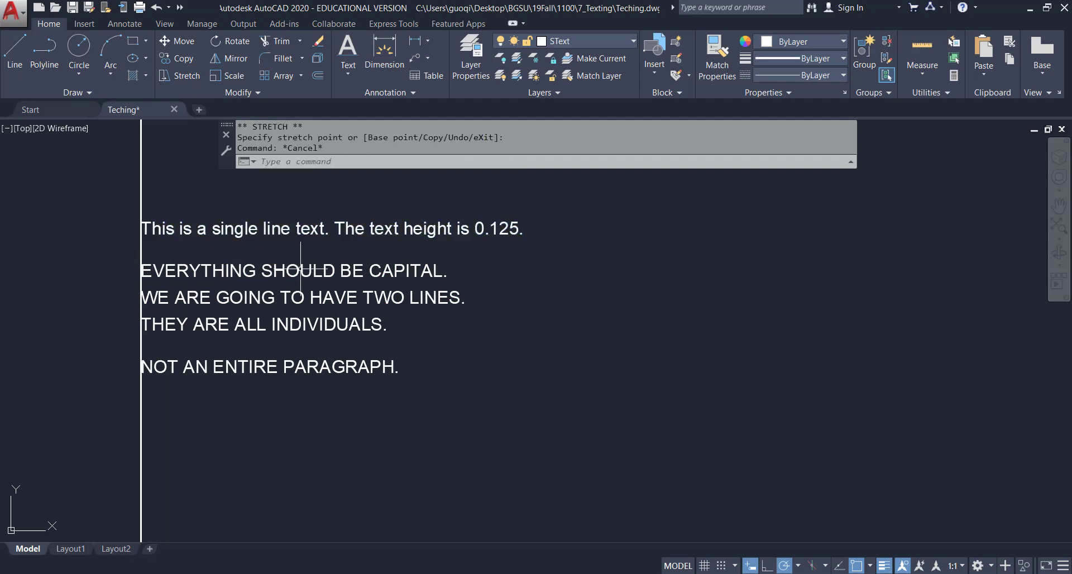
left_click(486, 365)
key("Escape")
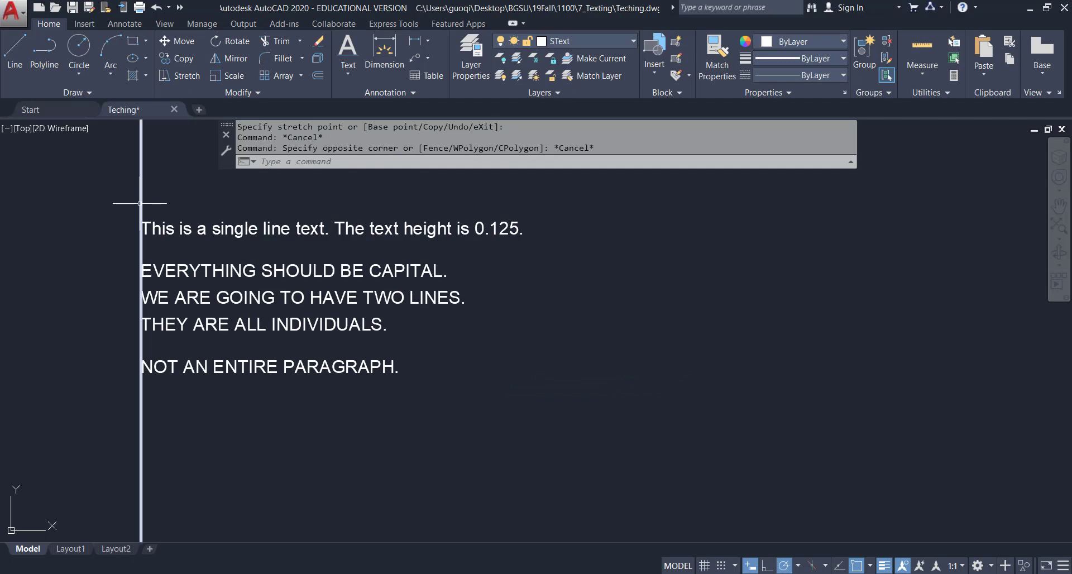
Create a new layer named Cons and close the layer manager.
mouse_move(140, 203)
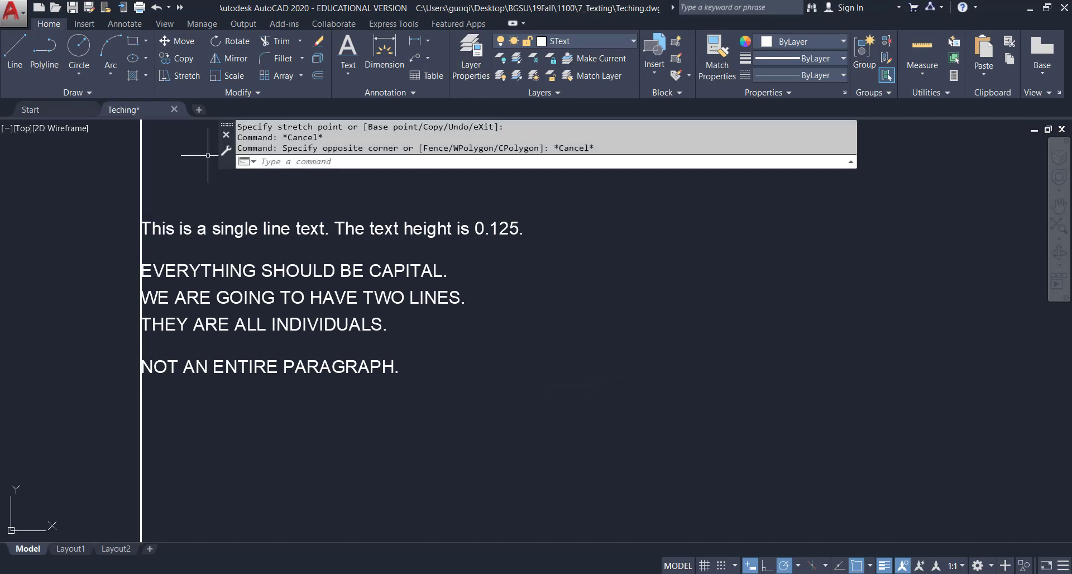
left_click(479, 65)
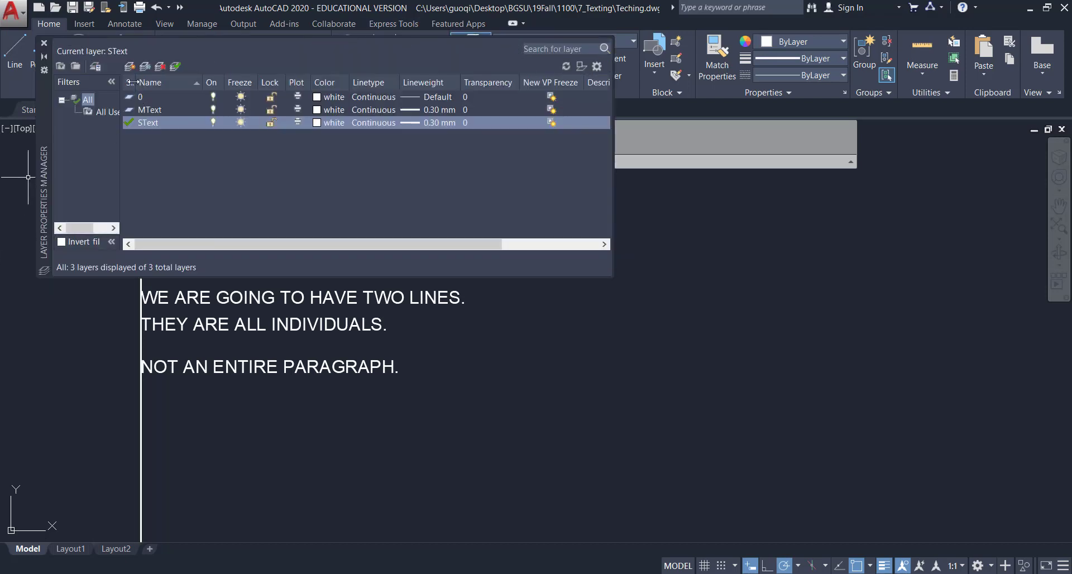
left_click(129, 66)
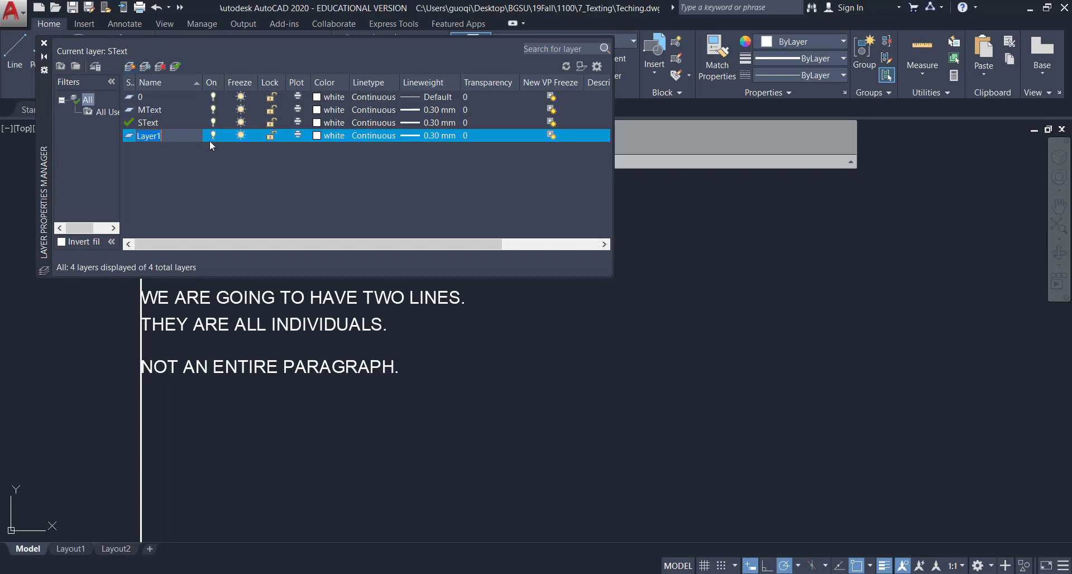
type("c")
key("BackSpace")
type("Cons")
key("Return")
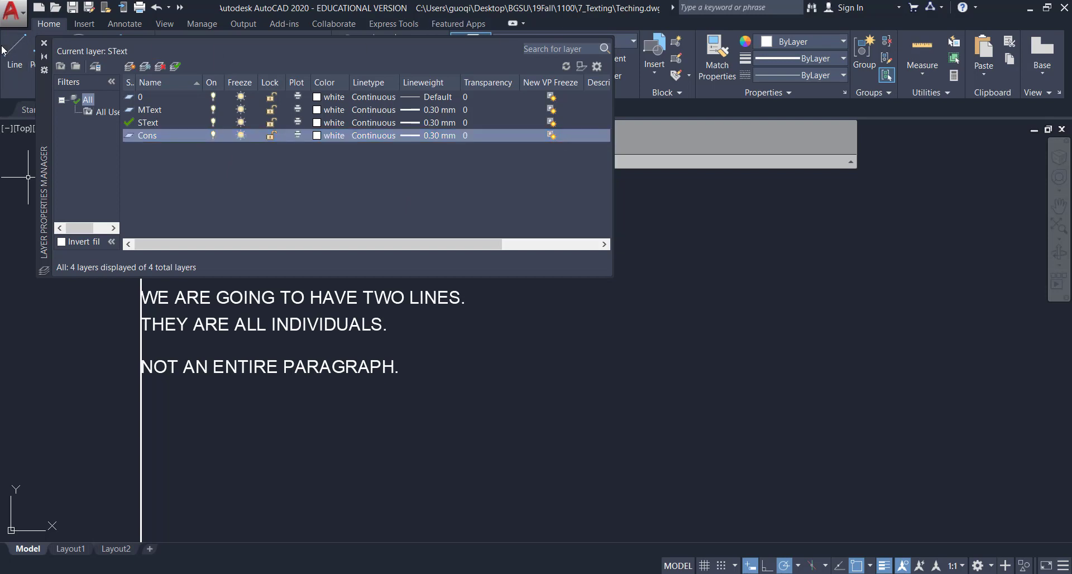
left_click(44, 43)
Assign the vertical construction line to the Cons layer and turn that layer off.
left_click(142, 480)
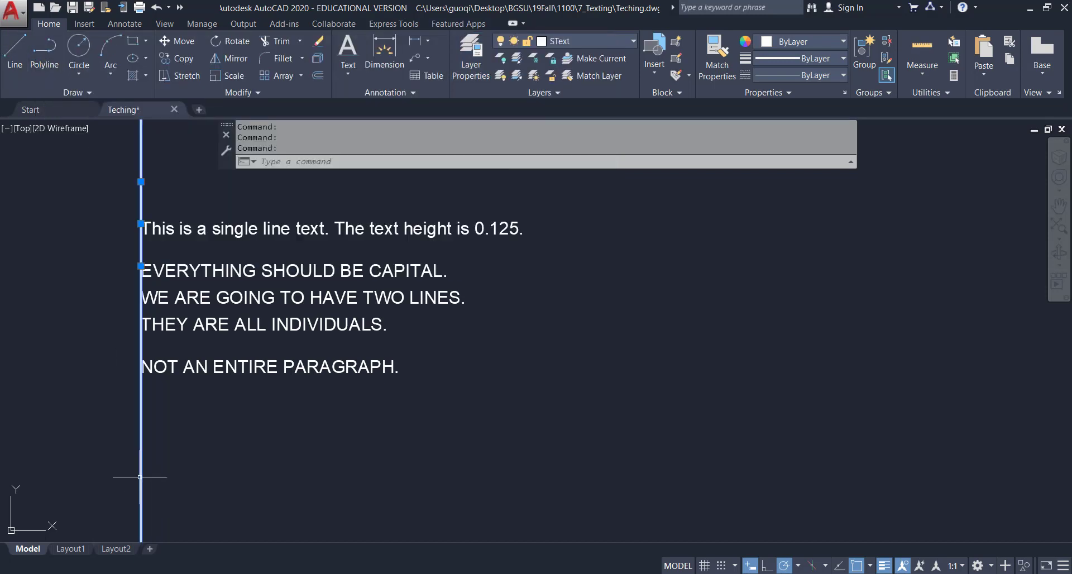
left_click(615, 43)
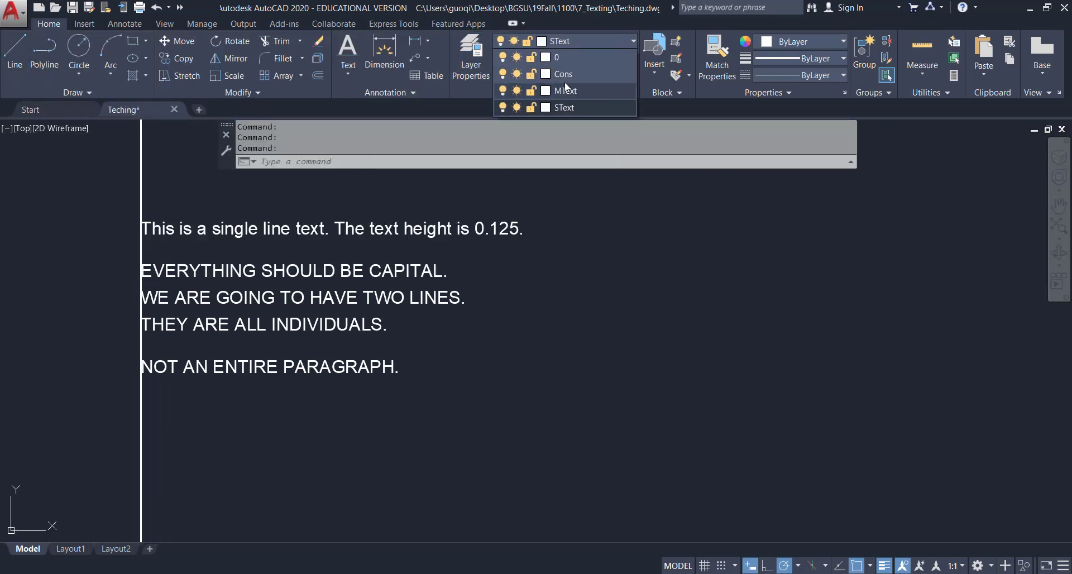
left_click(566, 80)
left_click(502, 42)
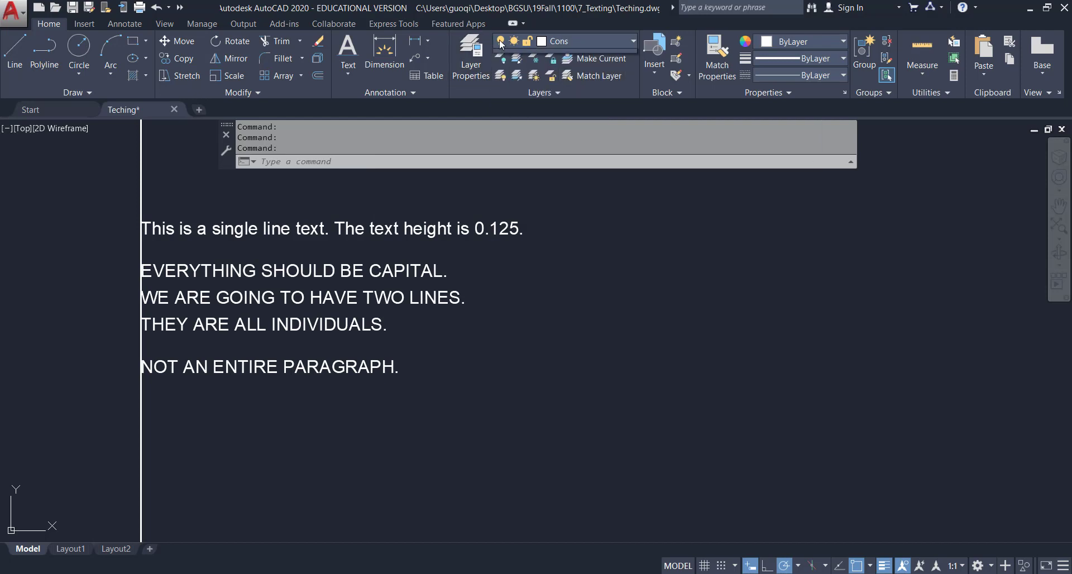
left_click(503, 74)
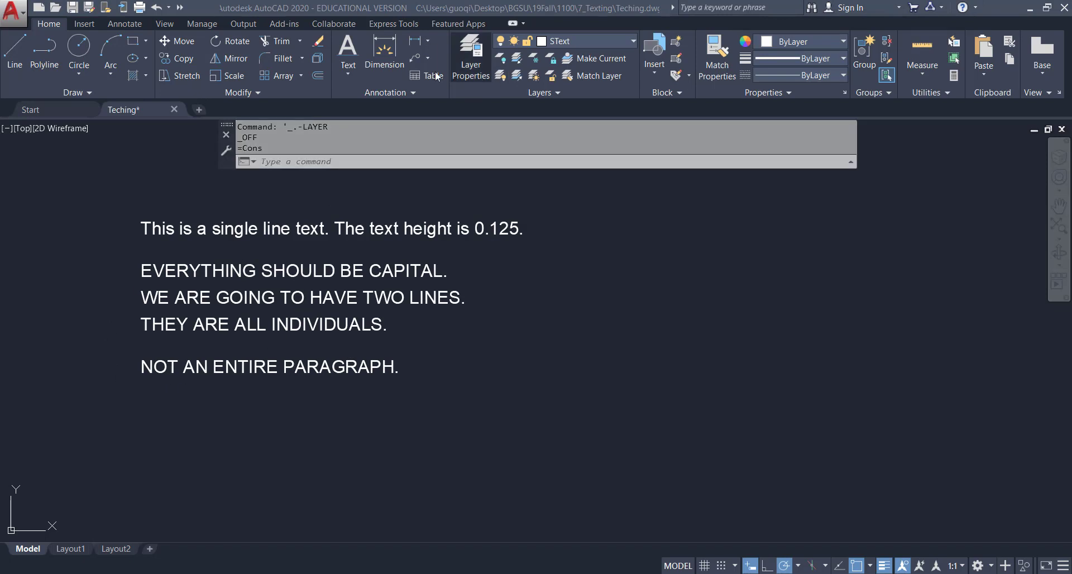
Place a Center-justified single-line text below the existing texts' left edge with rotation 0, reading "THIS IS A CENTERED TEXT.".
left_click(354, 76)
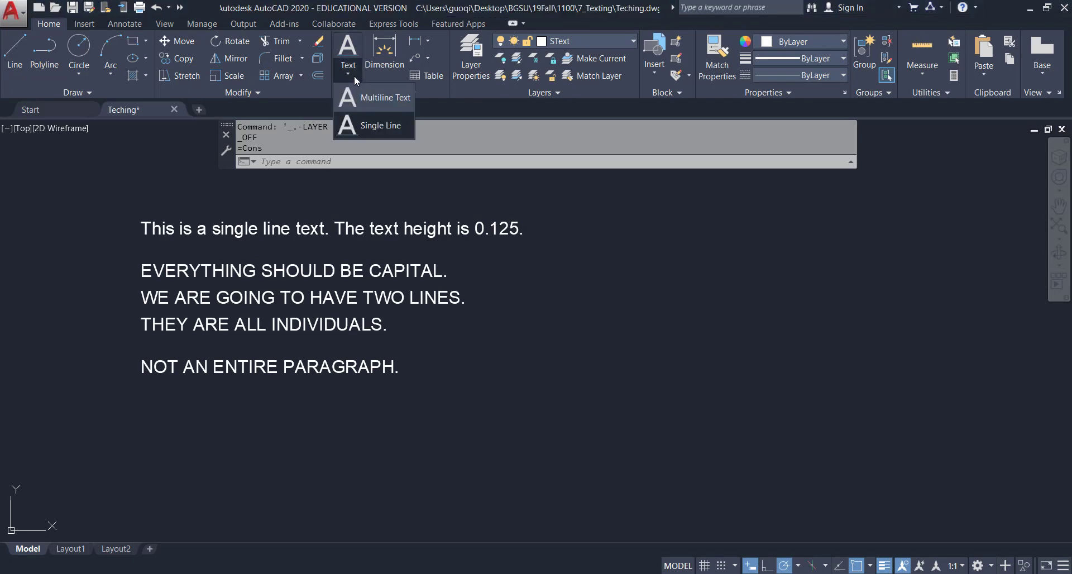
left_click(377, 128)
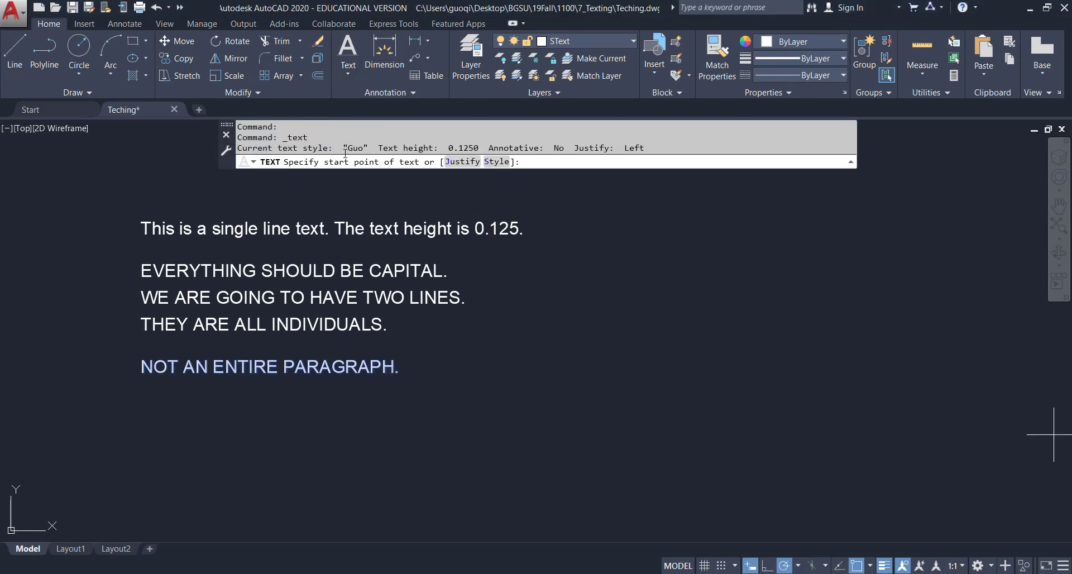
left_click(471, 163)
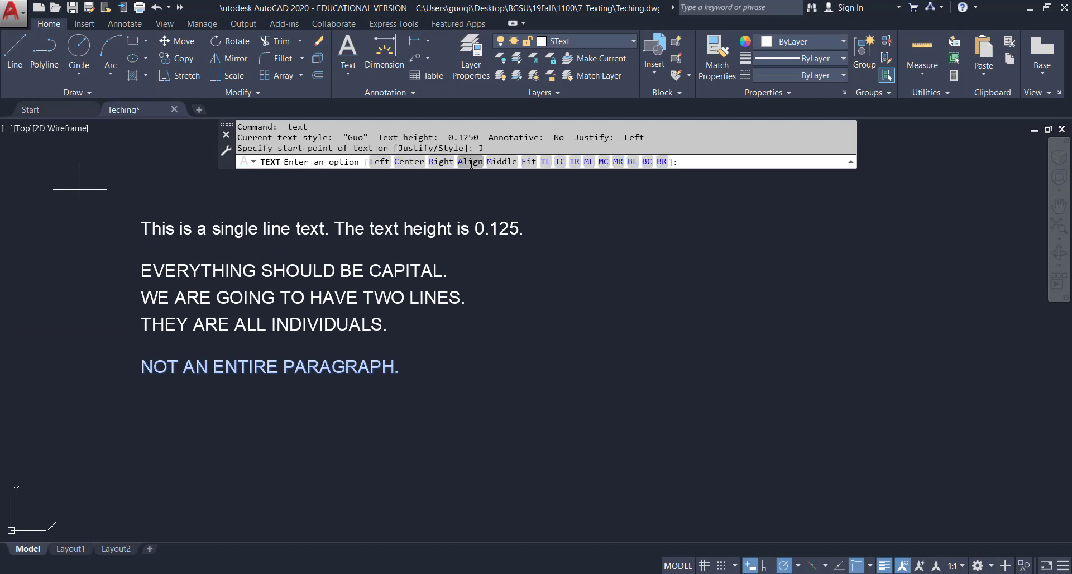
left_click(404, 163)
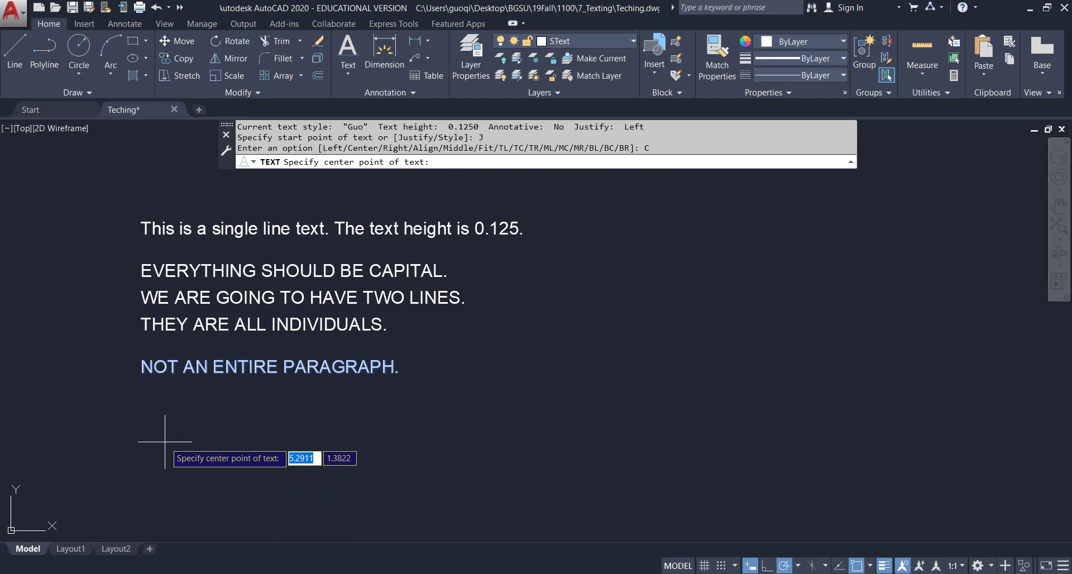
left_click(139, 423)
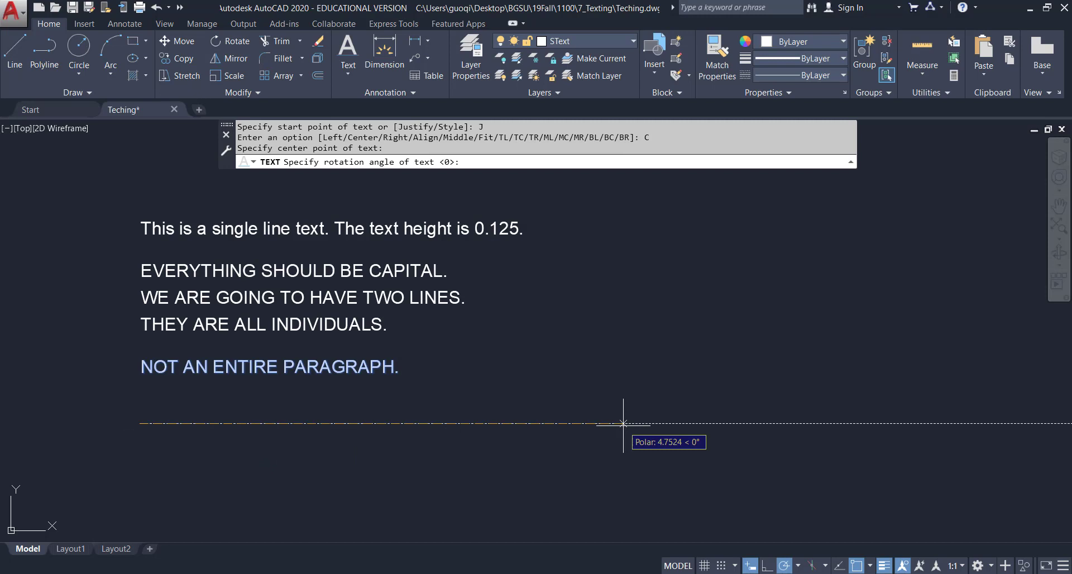
key("Return")
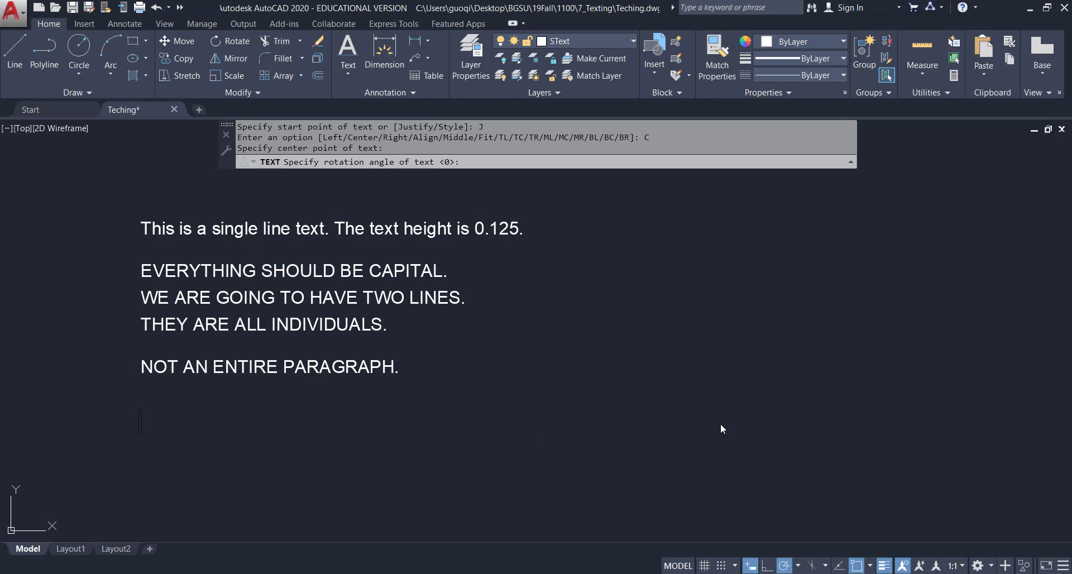
type("THIS IS A C")
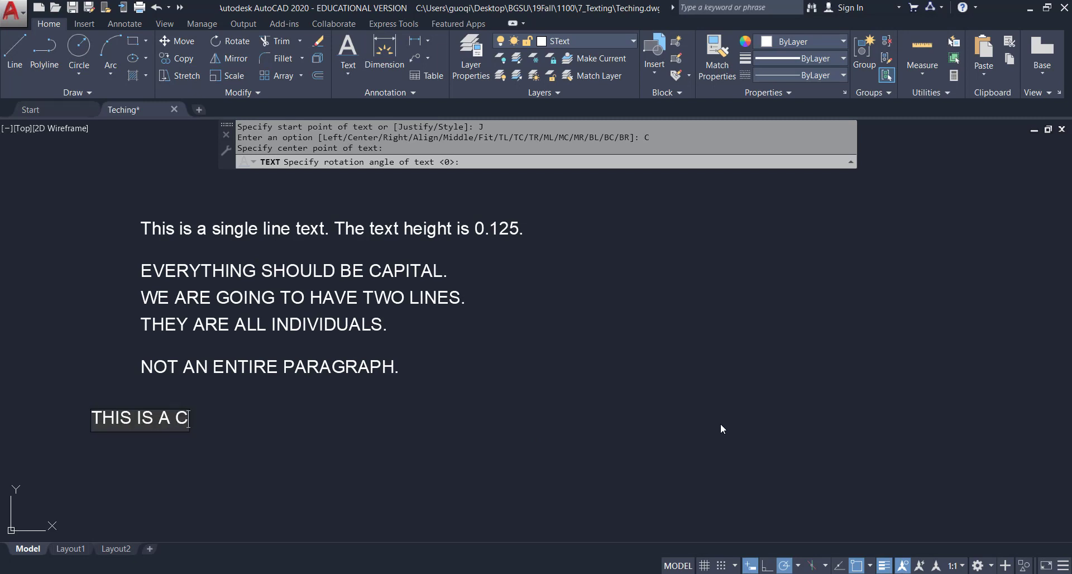
type("ENTERED")
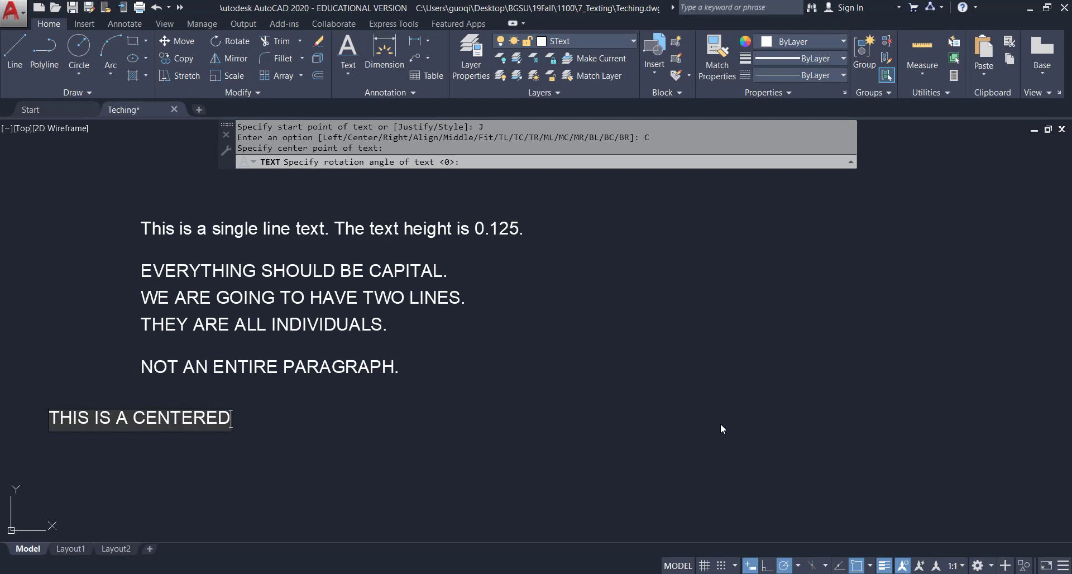
type(" TEXT.")
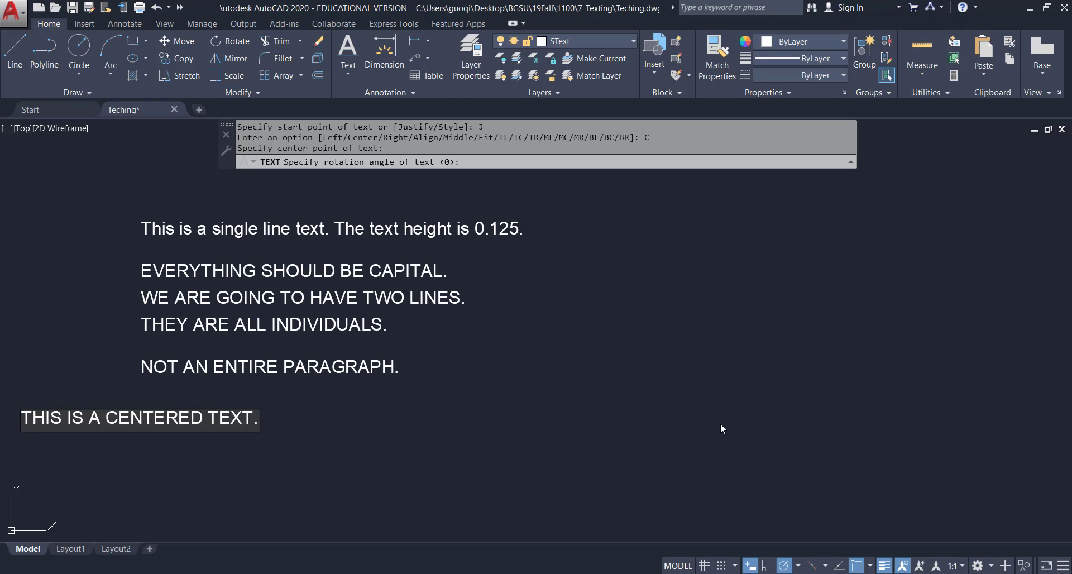
Add the second centered single-line text "EVERYTHING SHOULD BE CENTERED." below the first and finish the text command.
key("Return")
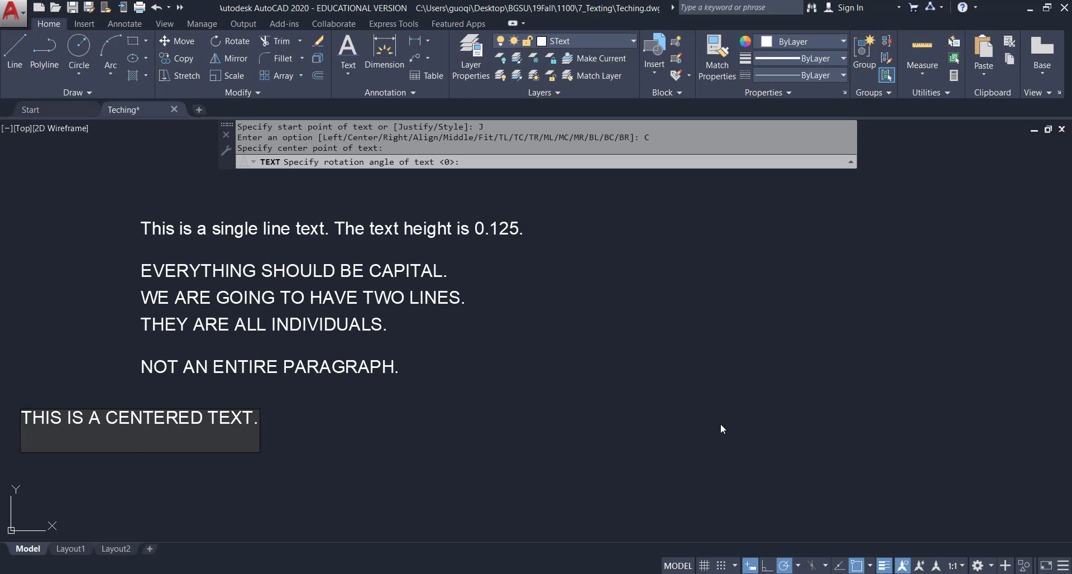
type("EVERYTHING SHOULD BE CN")
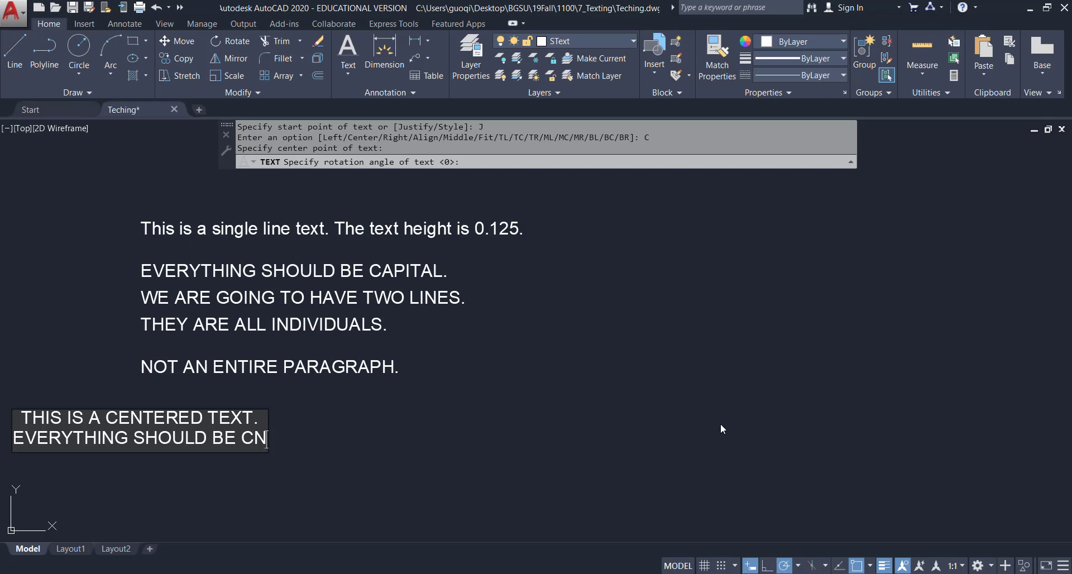
key("BackSpace")
type("E")
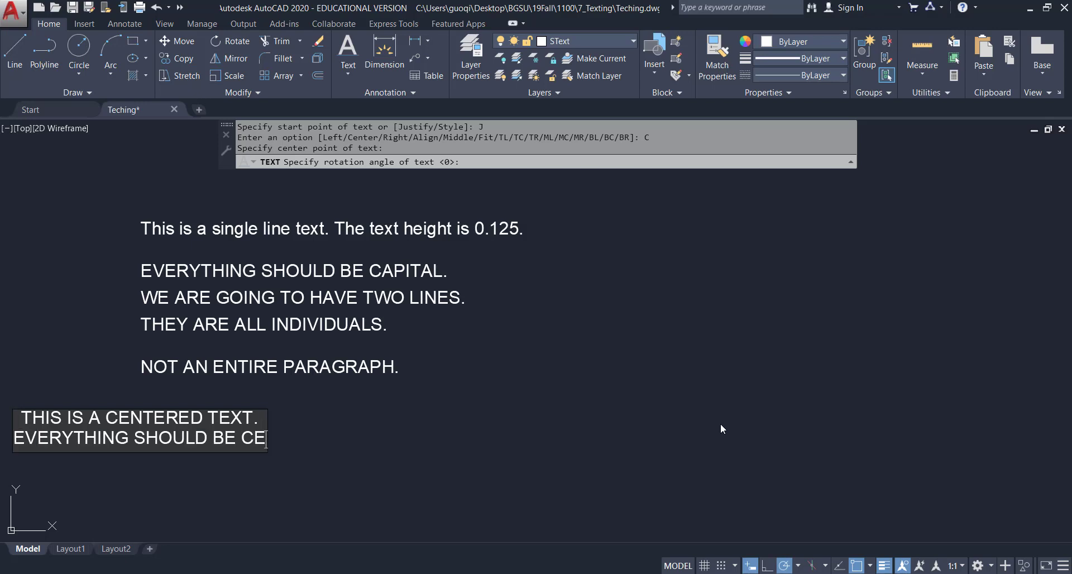
type("NTERED.")
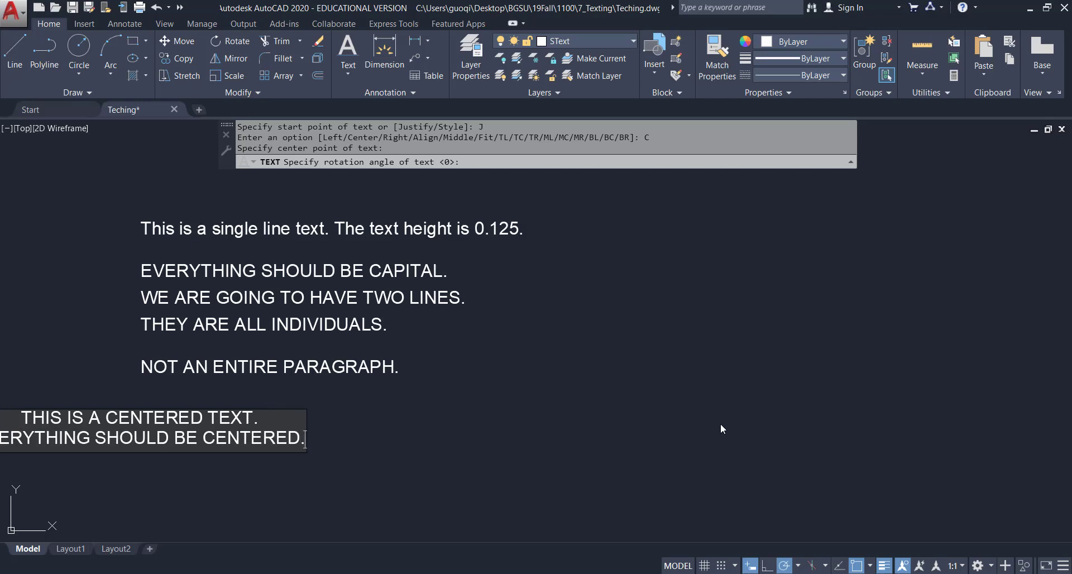
left_click(330, 447)
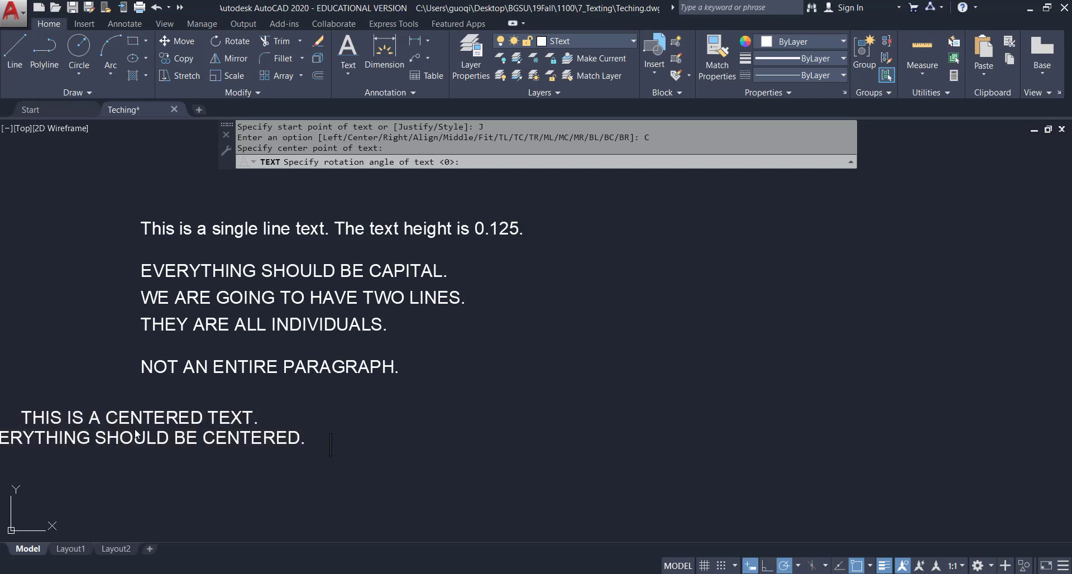
left_click(133, 416)
scroll(153, 430, "down", 2)
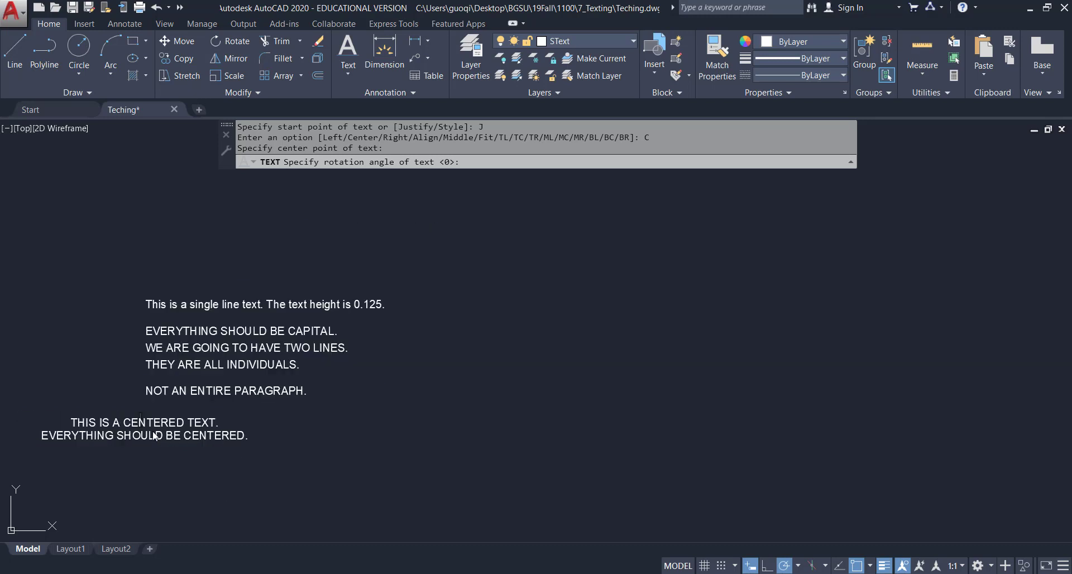
key("Escape")
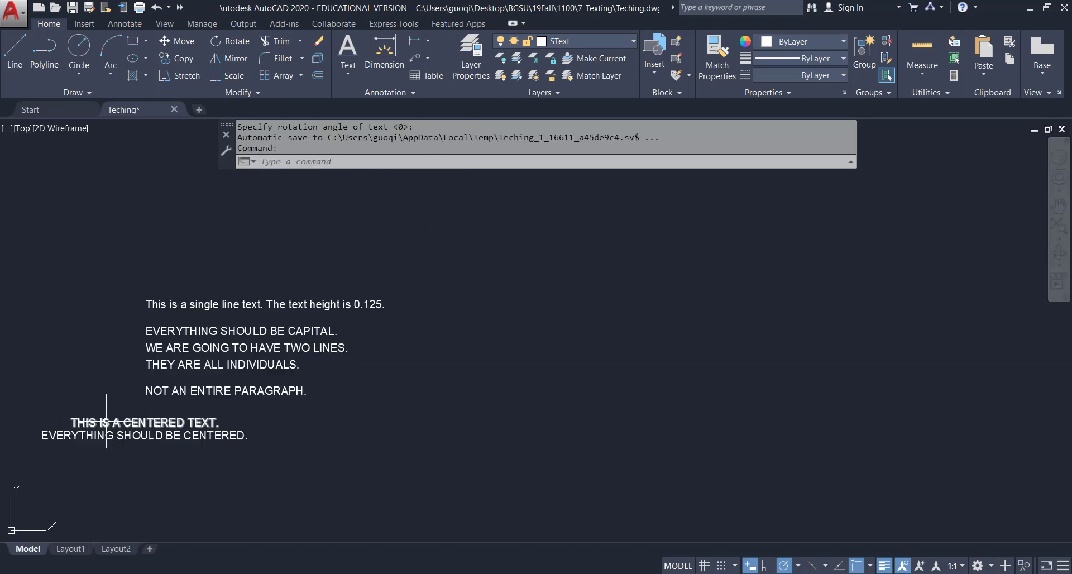
Move the two centered texts horizontally about 1.34 and 1.38 units to the right by their center grips, and clear the selection.
left_click(104, 422)
left_click(103, 437)
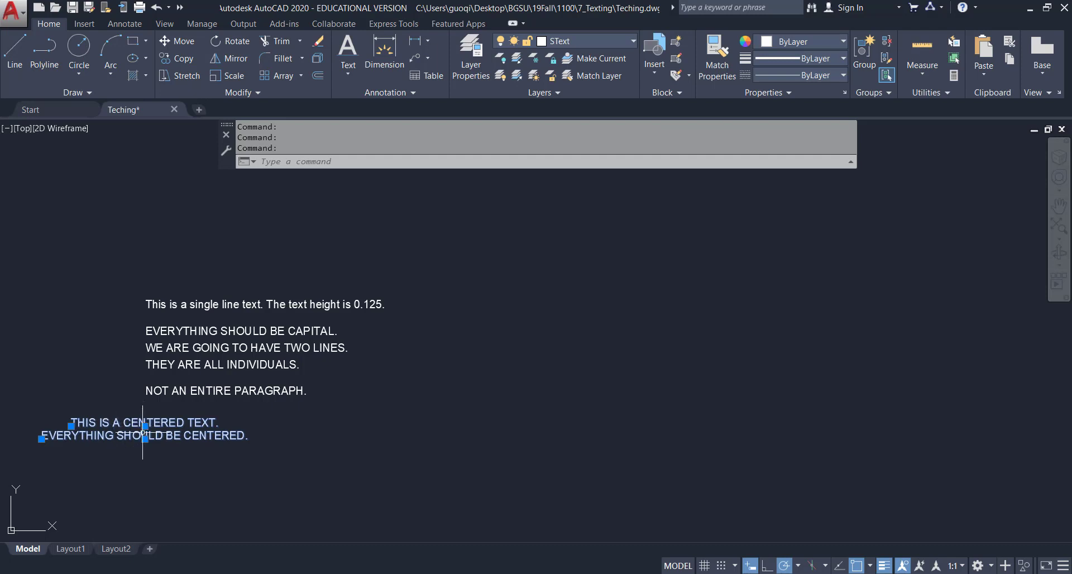
left_click(145, 426)
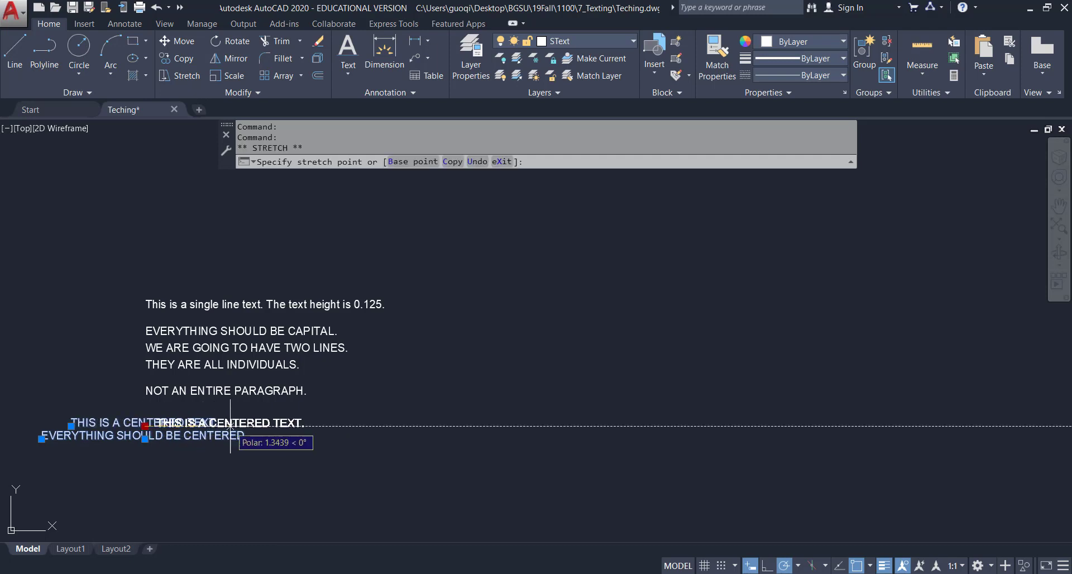
left_click(230, 426)
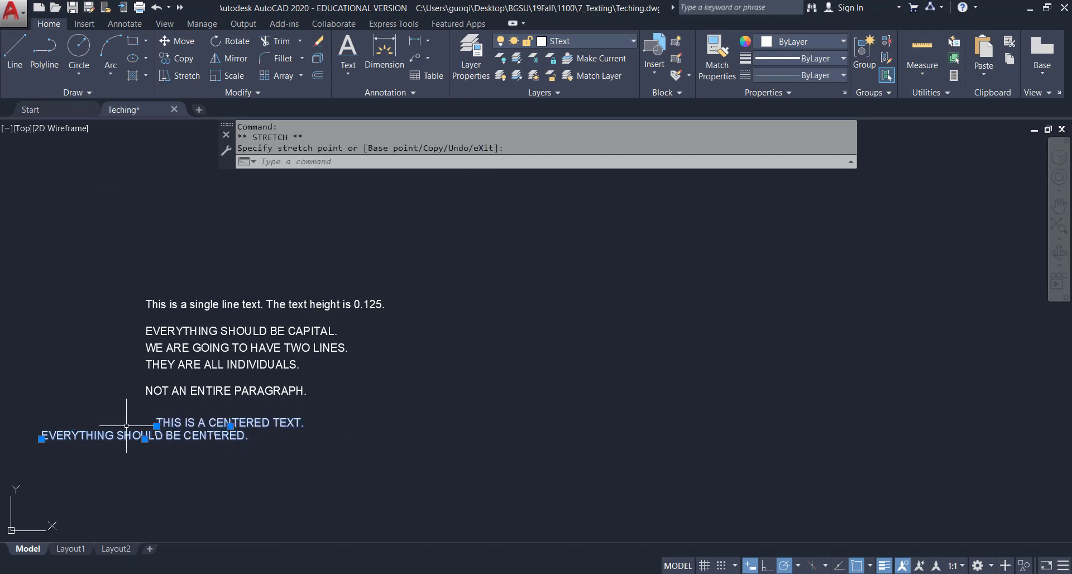
left_click(144, 439)
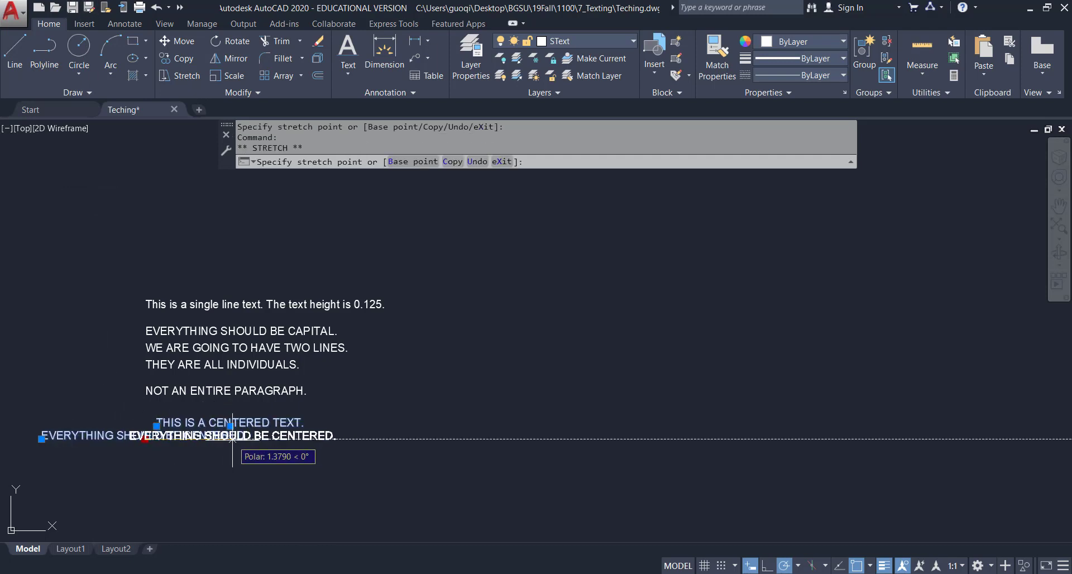
key("Escape")
key("Escape")
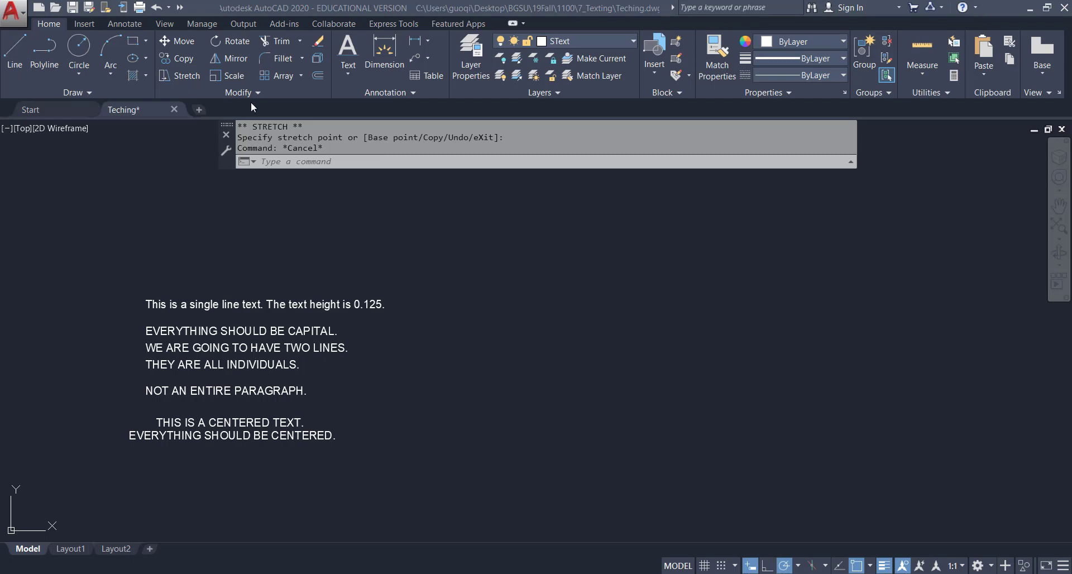
Start a multiline text below the centered texts in a box about 4.09 units diagonally, with the first line "THIS IS A MULTILINE TEXT.".
left_click(349, 73)
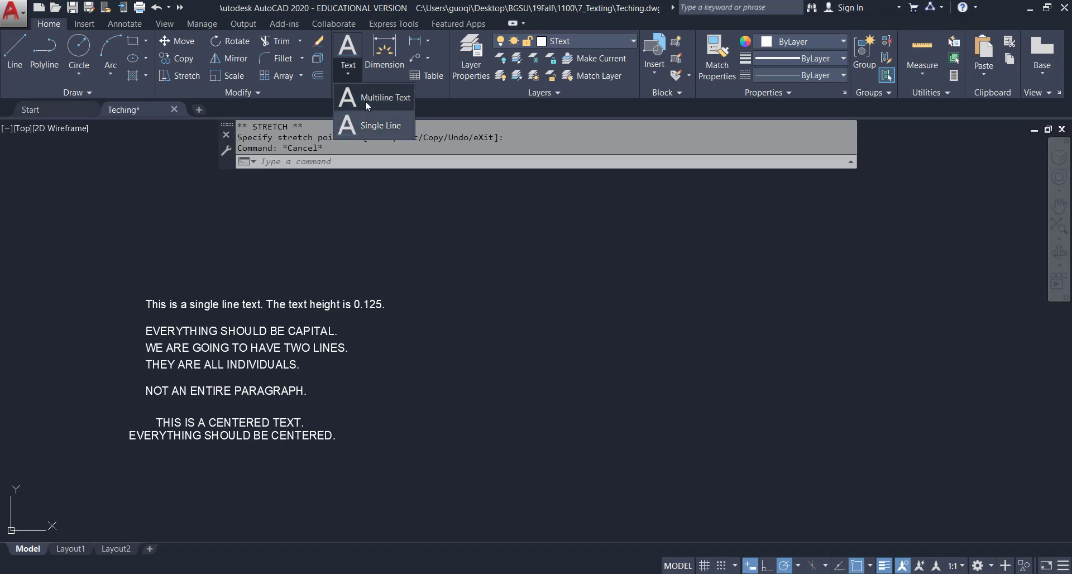
left_click(346, 66)
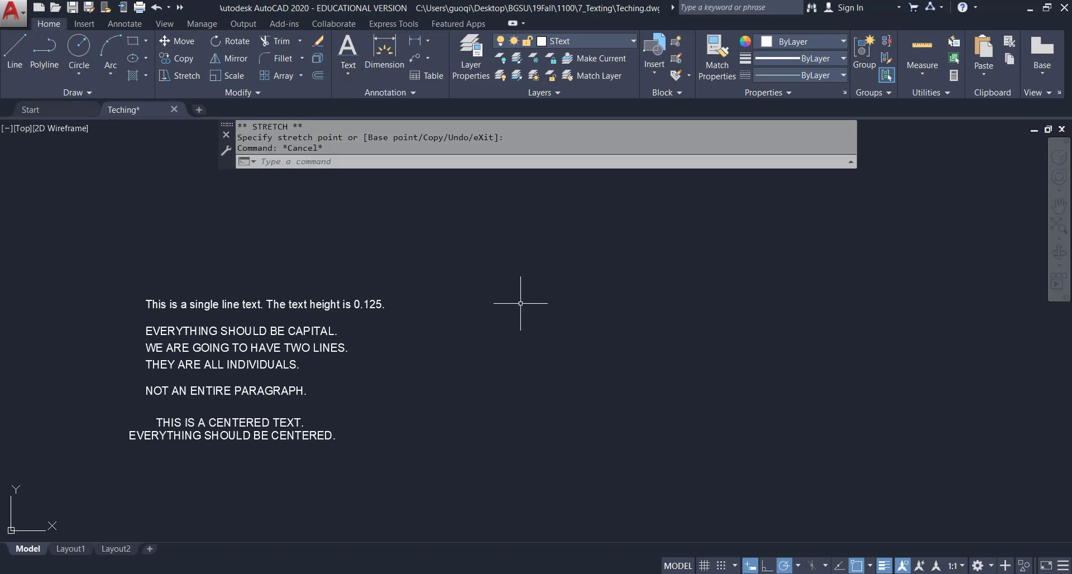
type("MTEXT")
key("Return")
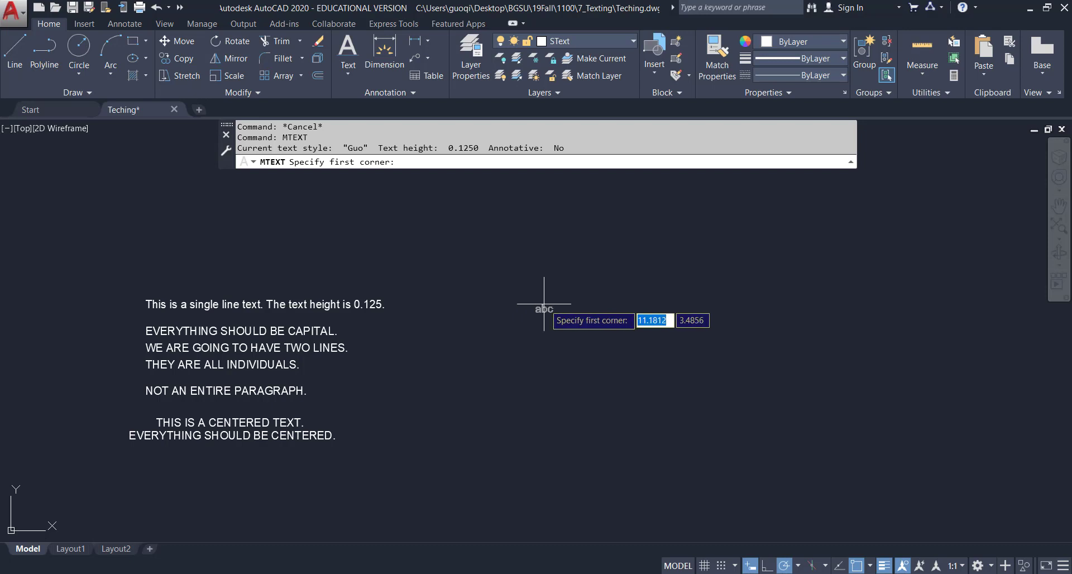
left_click(132, 458)
middle_click_drag(283, 509, 284, 364)
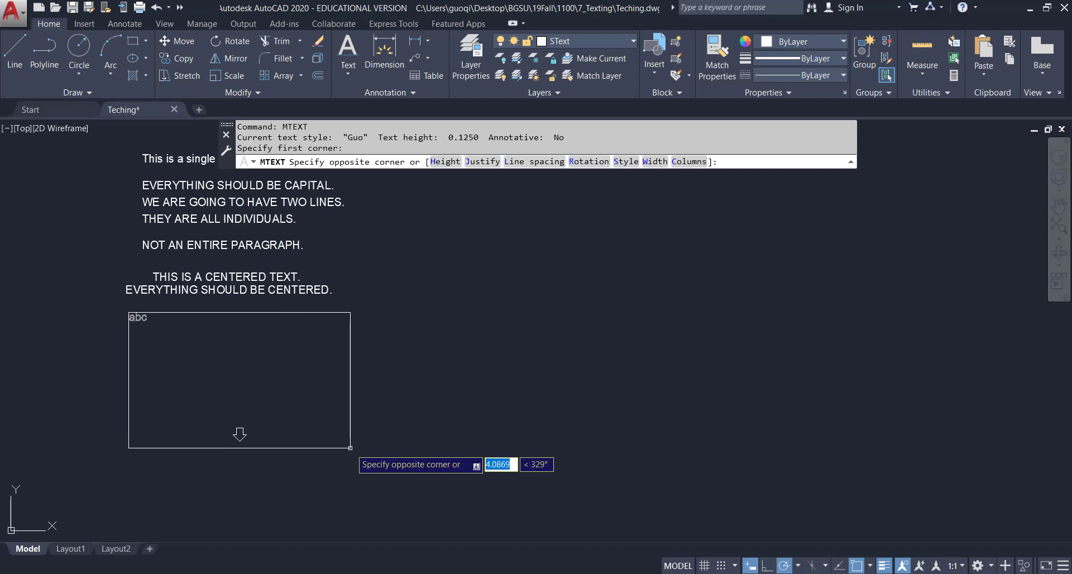
left_click(350, 448)
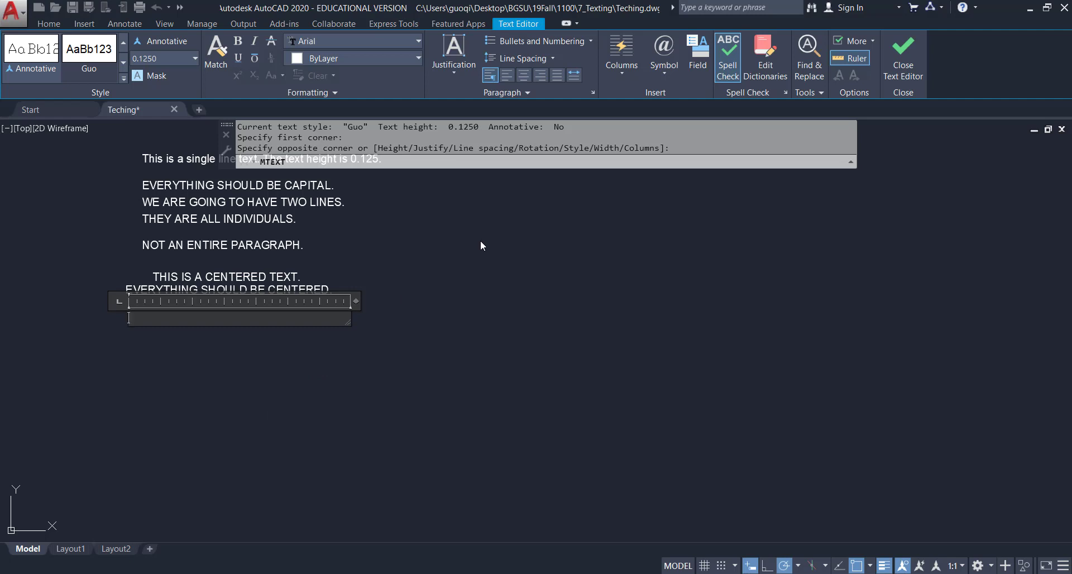
type("THIS IS A MULTILI")
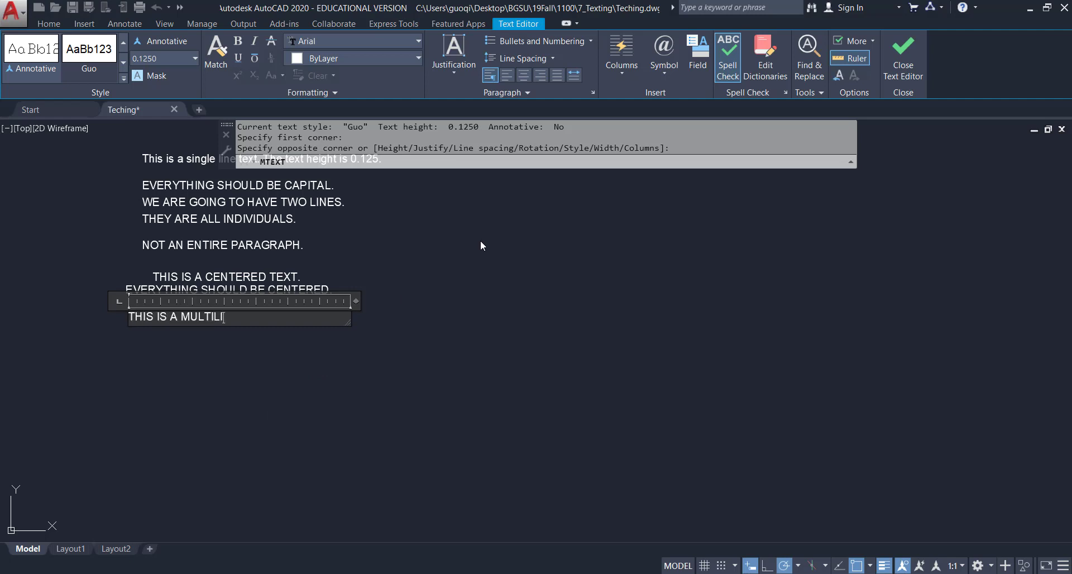
type("NE TEXT.")
key("Return")
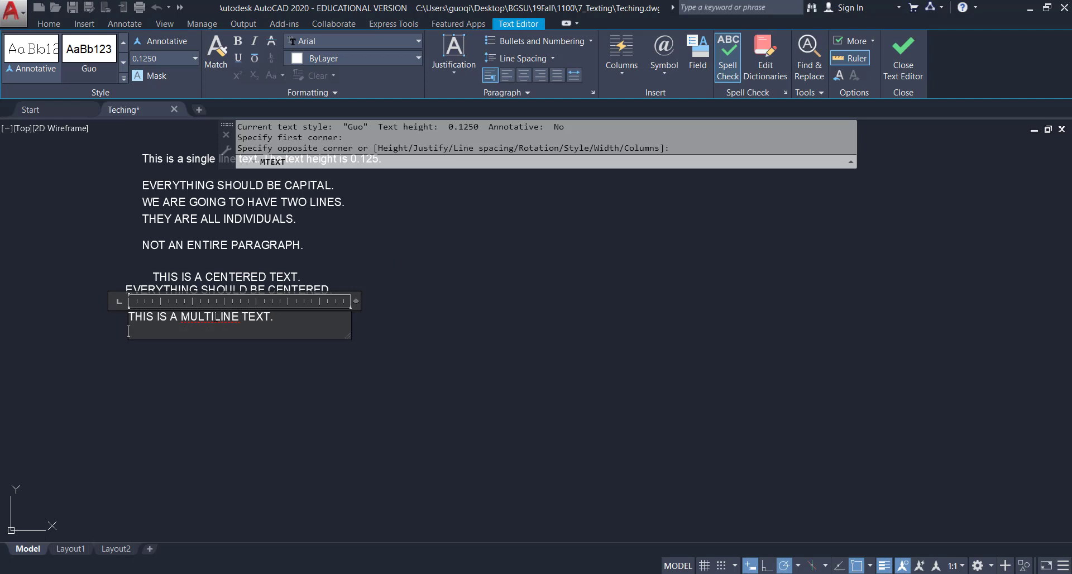
Replace MULTILINE with the spelling suggestion MULTILANE and add the second line "THEY ARE NOT INDIVIDUAL LINES.".
right_click(216, 316)
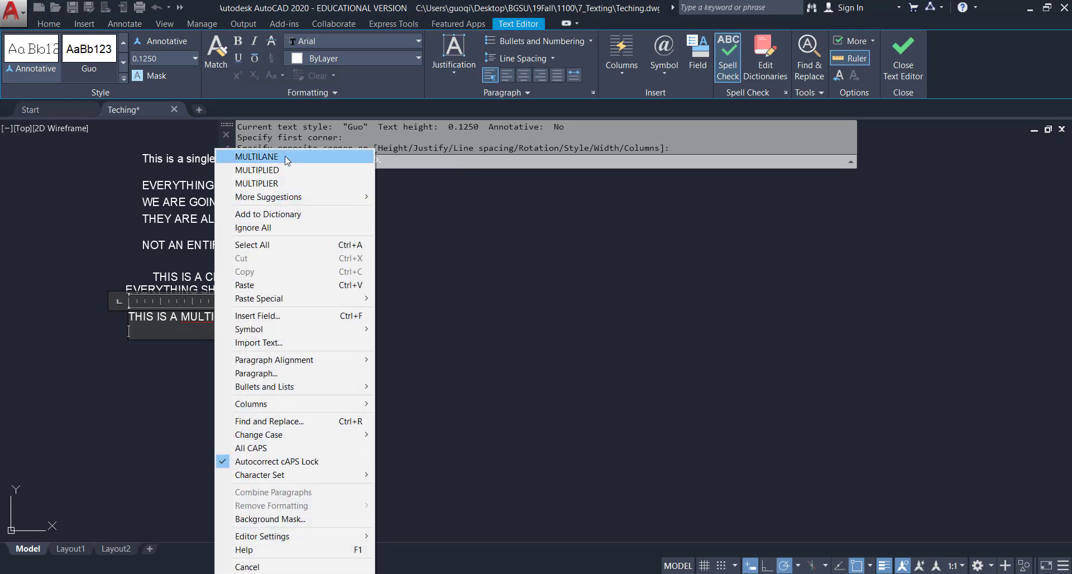
left_click(257, 156)
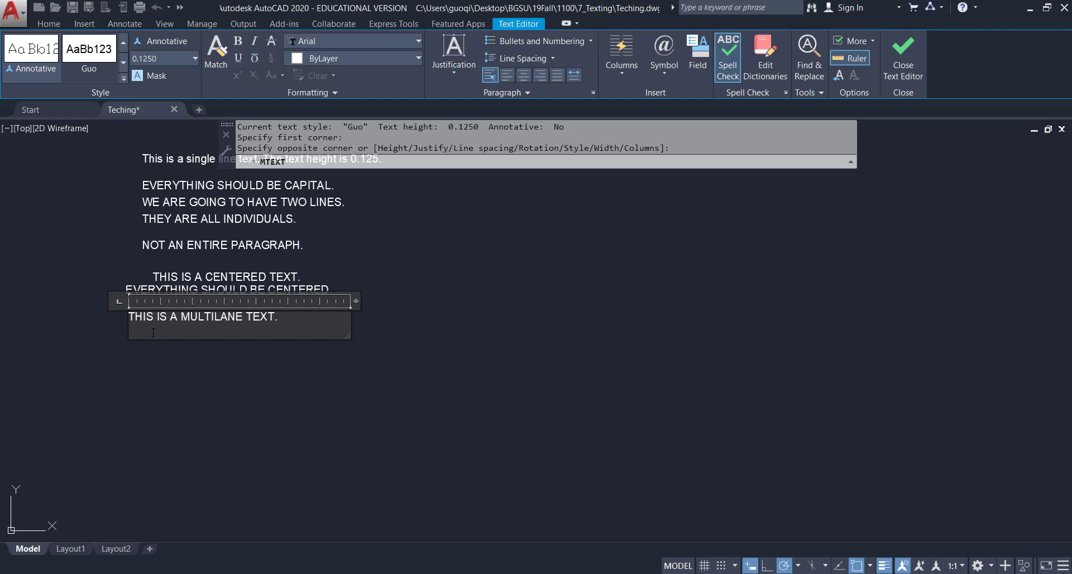
type("THEY ARE")
type("NOT INDIV")
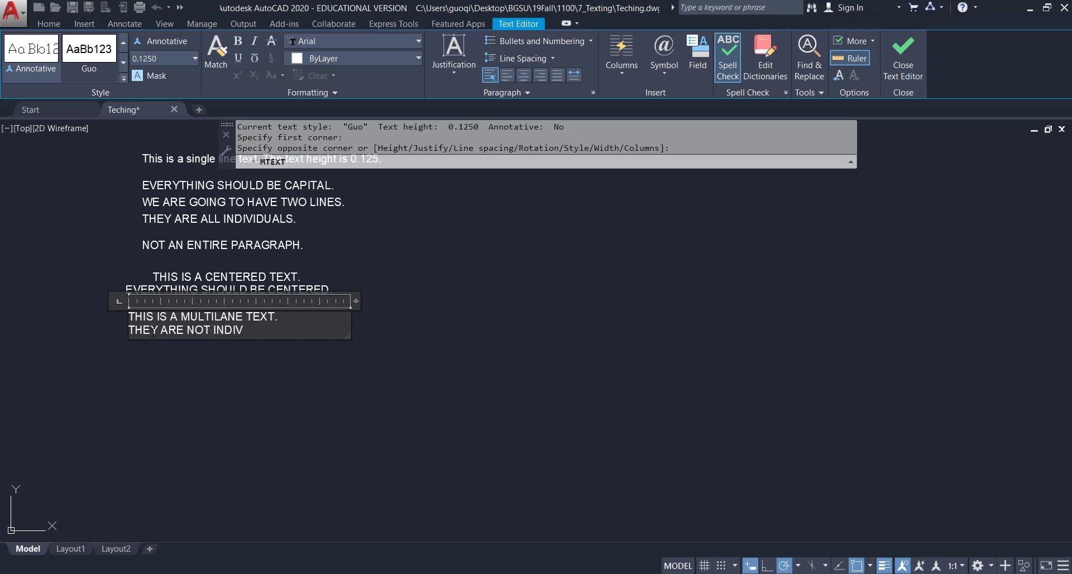
type("IDUAL LINES.")
key("Return")
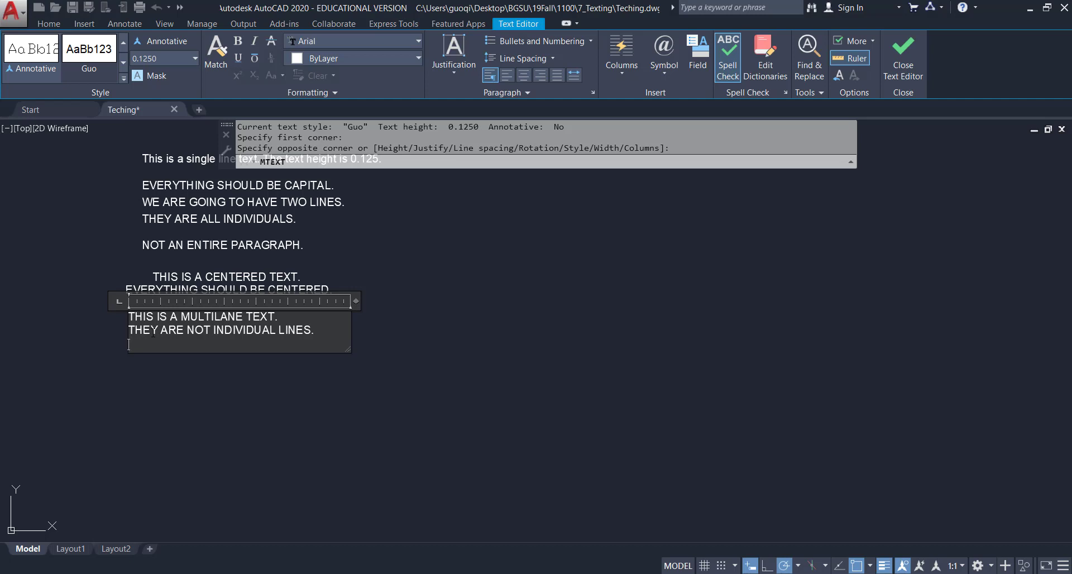
Add the third line "THEY ARE AN ENTIRE ENTITY." to the multiline text and close the text editor.
type("THEY ARE AN IN")
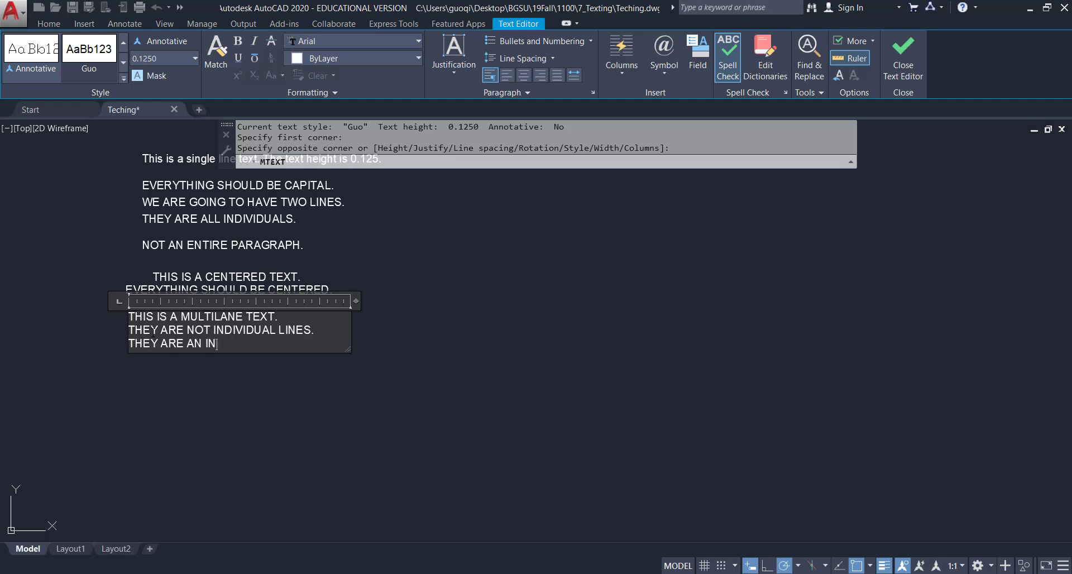
type("TNRE")
key("BackSpace")
key("BackSpace")
key("BackSpace")
key("BackSpace")
key("BackSpace")
type("ENTIRE ENTITY")
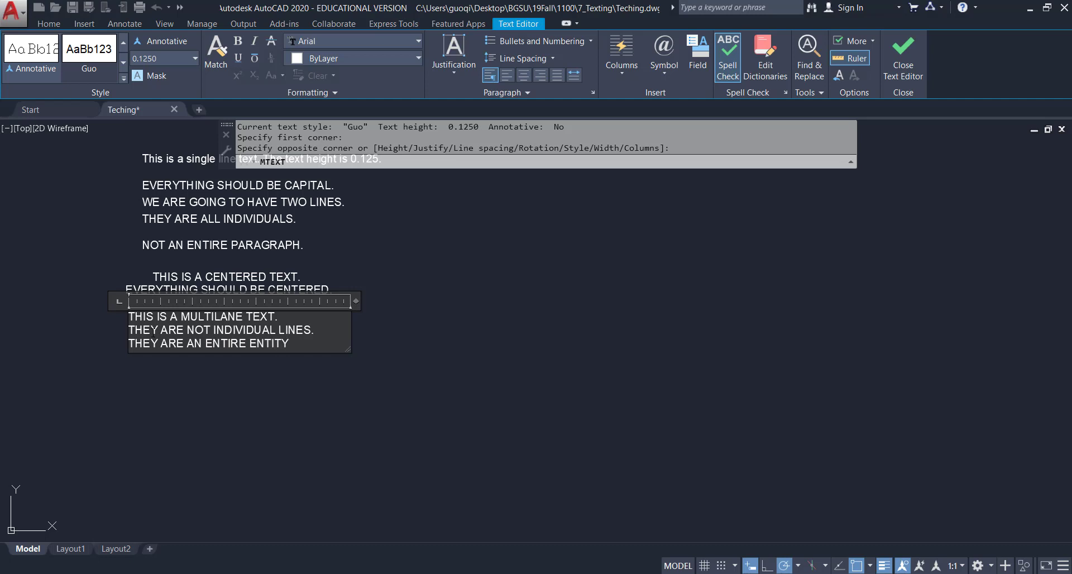
type(".")
left_click(366, 354)
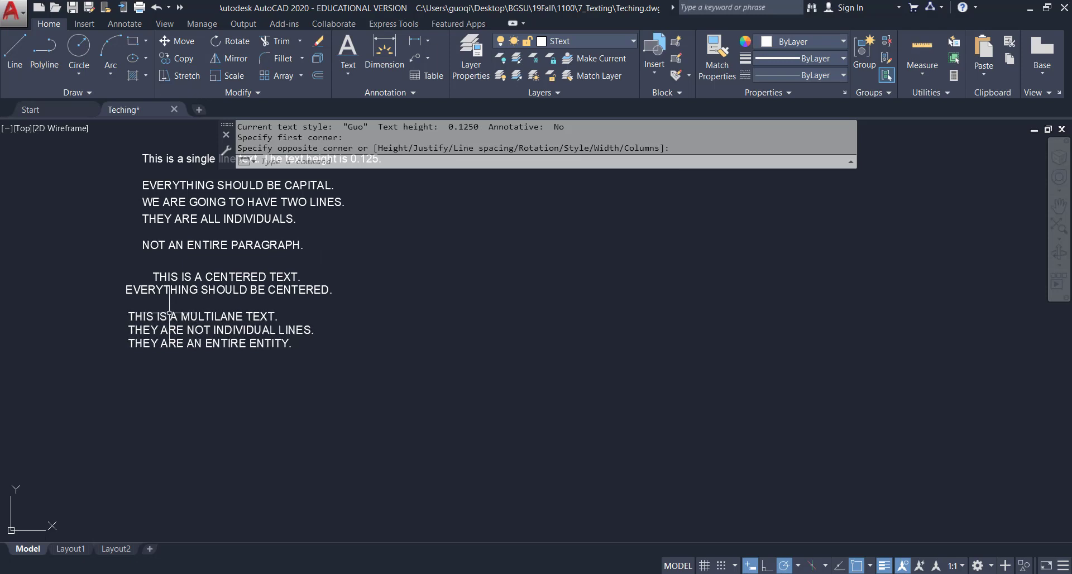
Assign the multiline text to the MText layer, switch its layer back to SText, and clear the selection.
left_click(168, 316)
left_click(587, 43)
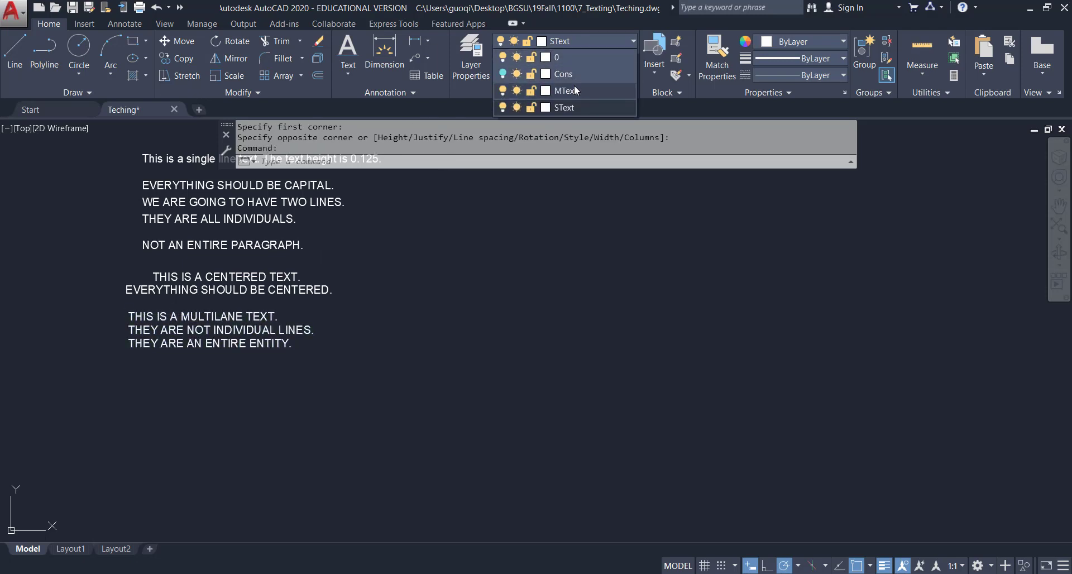
left_click(575, 91)
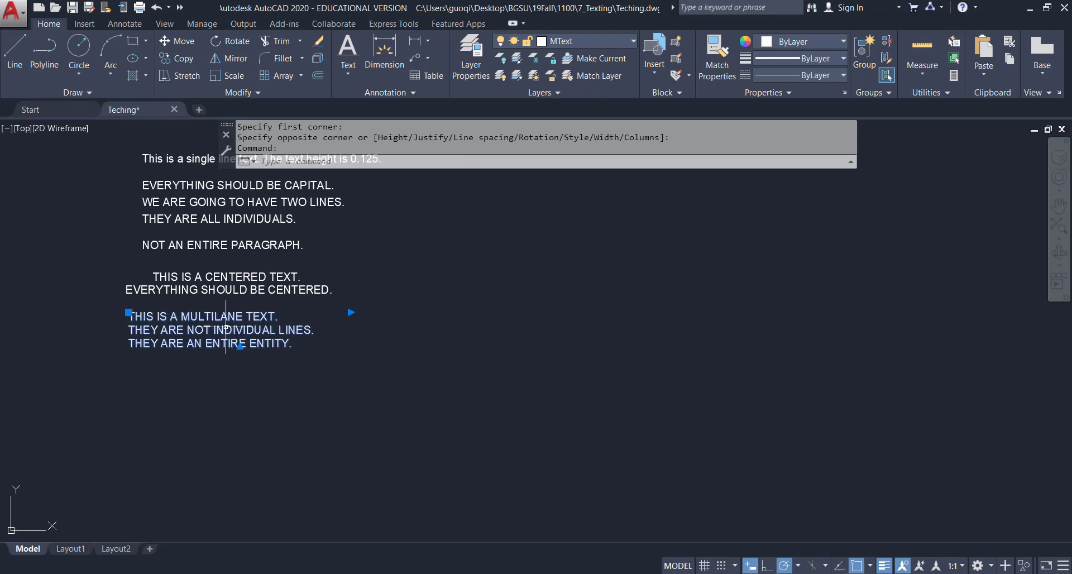
left_click(604, 44)
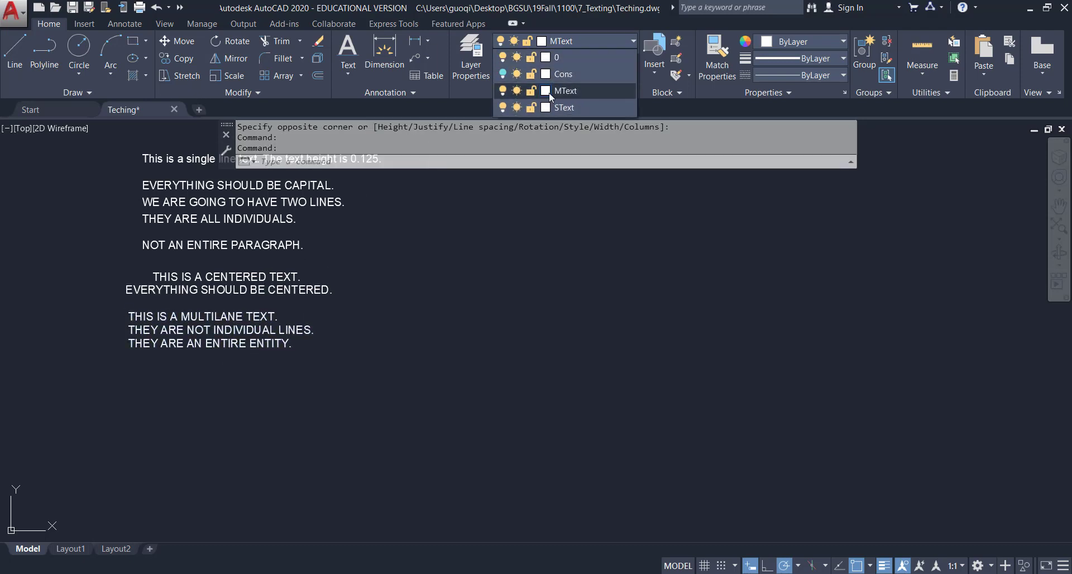
left_click(574, 106)
key("Escape")
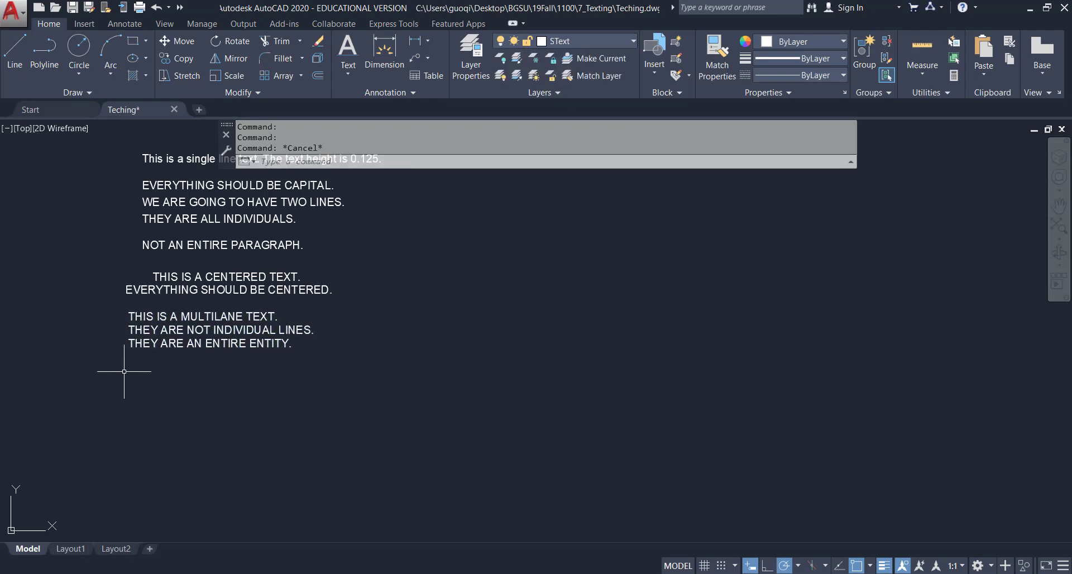
Start a multiline text below the MULTILANE text with the first line "Ø 10", using the Diameter symbol.
left_click(348, 74)
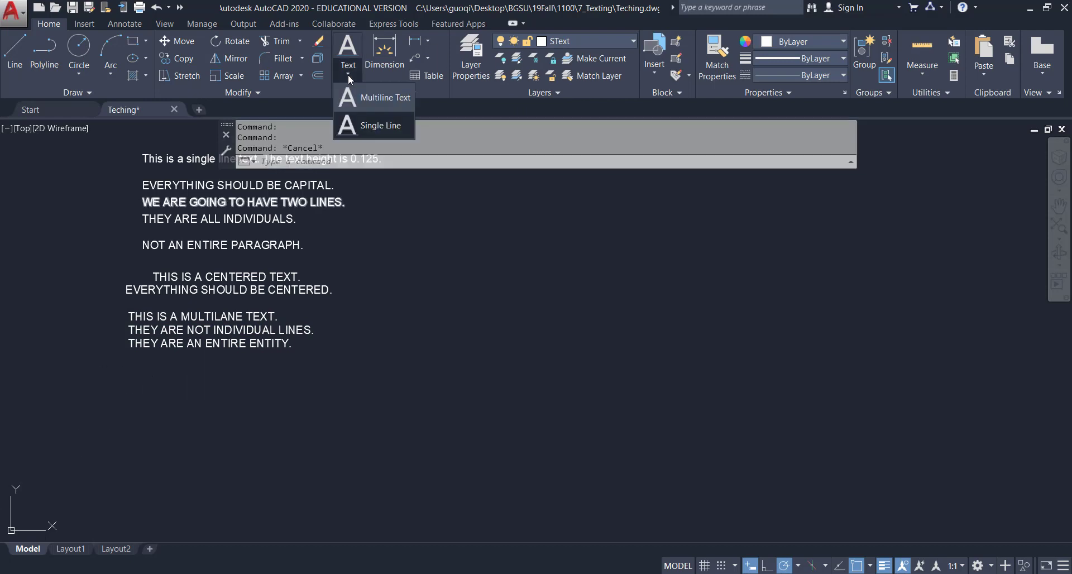
left_click(380, 98)
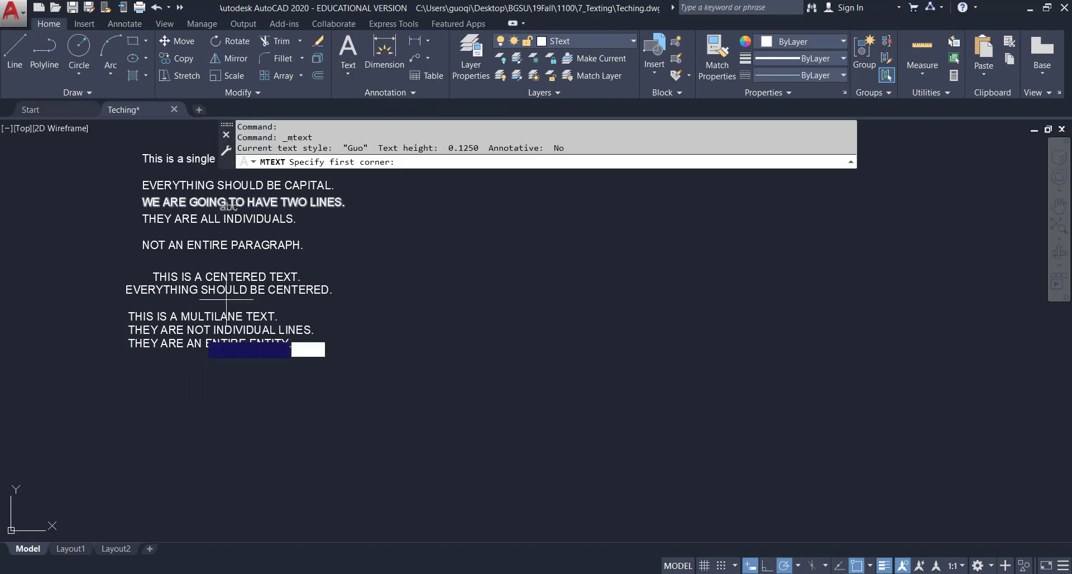
left_click(132, 374)
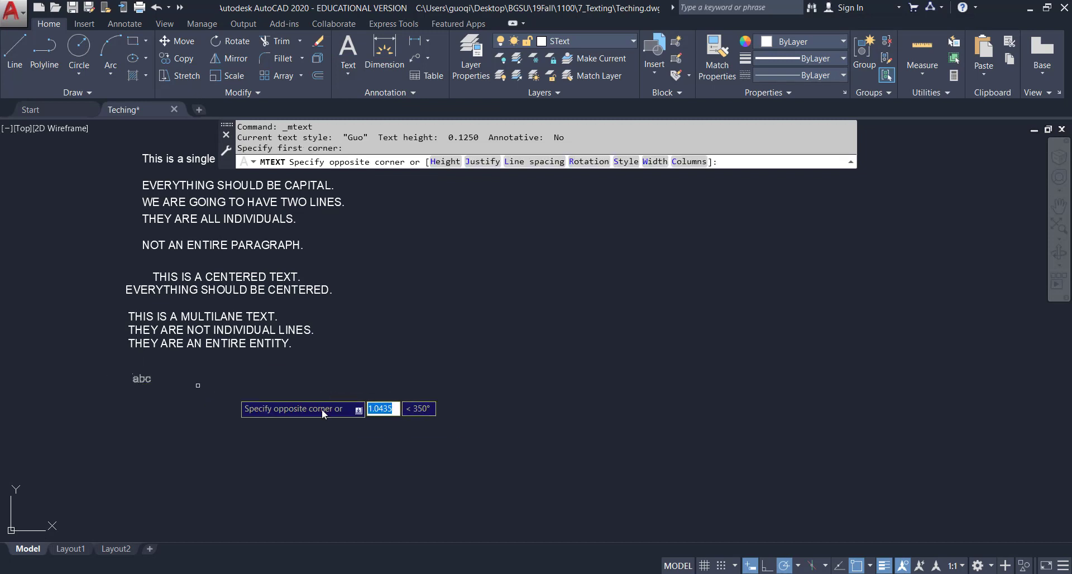
left_click(352, 426)
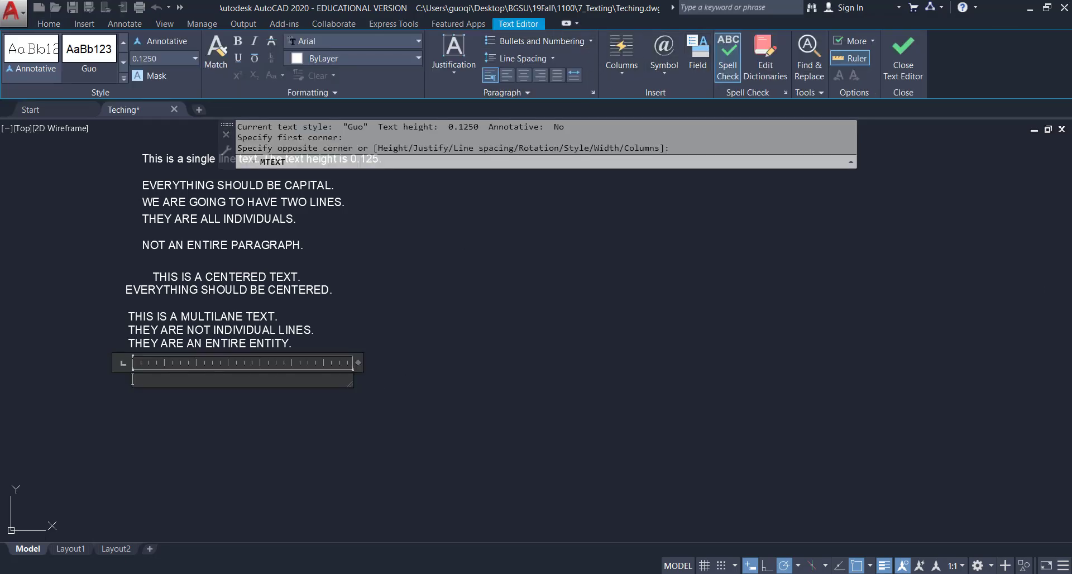
type("10")
left_click(669, 72)
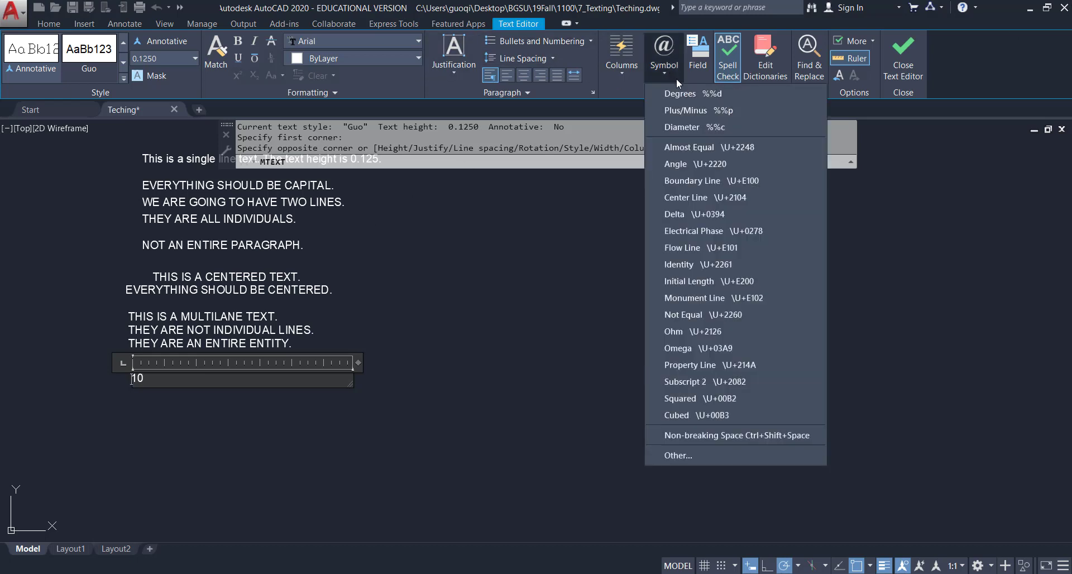
left_click(698, 125)
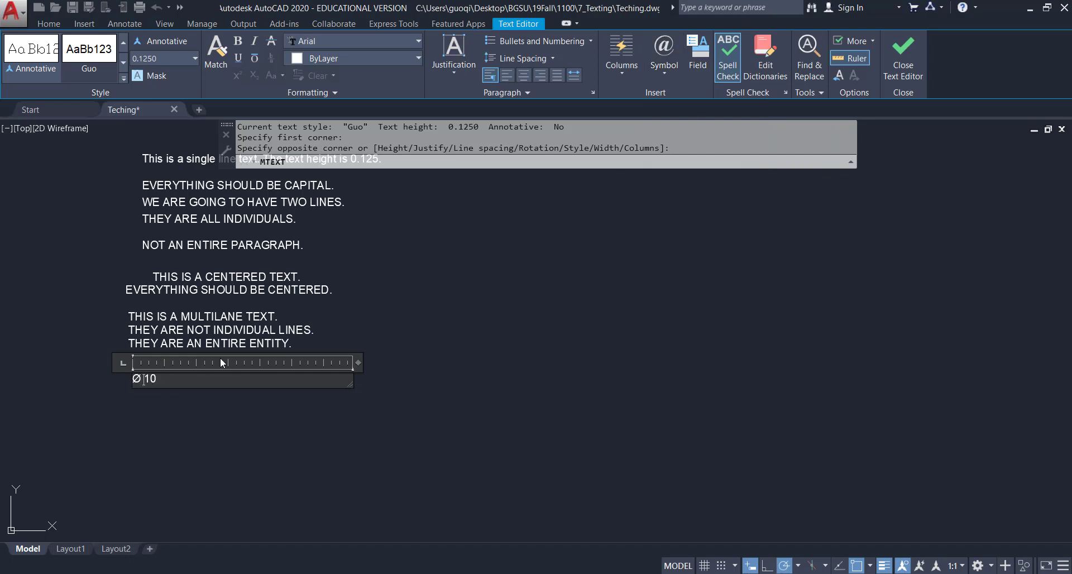
key("Return")
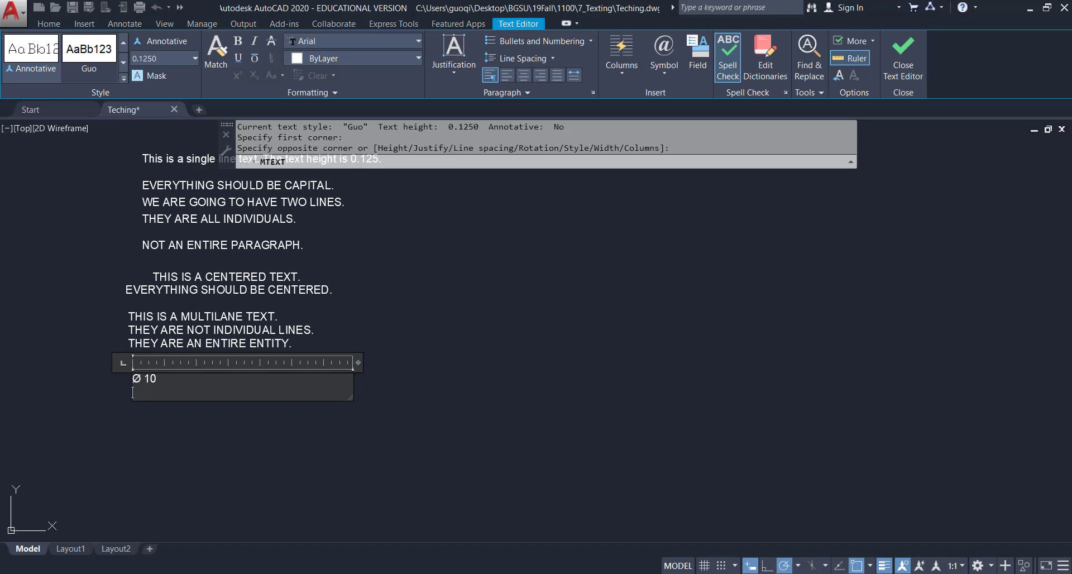
Add the second line "35°" to the multiline text, using the Degrees symbol.
type("35")
left_click(666, 75)
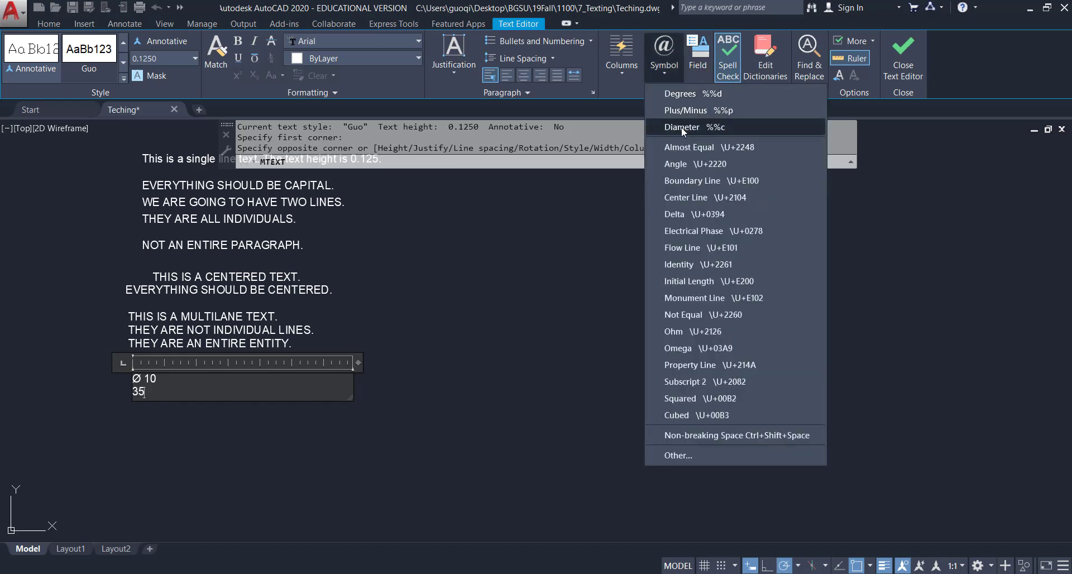
left_click(706, 94)
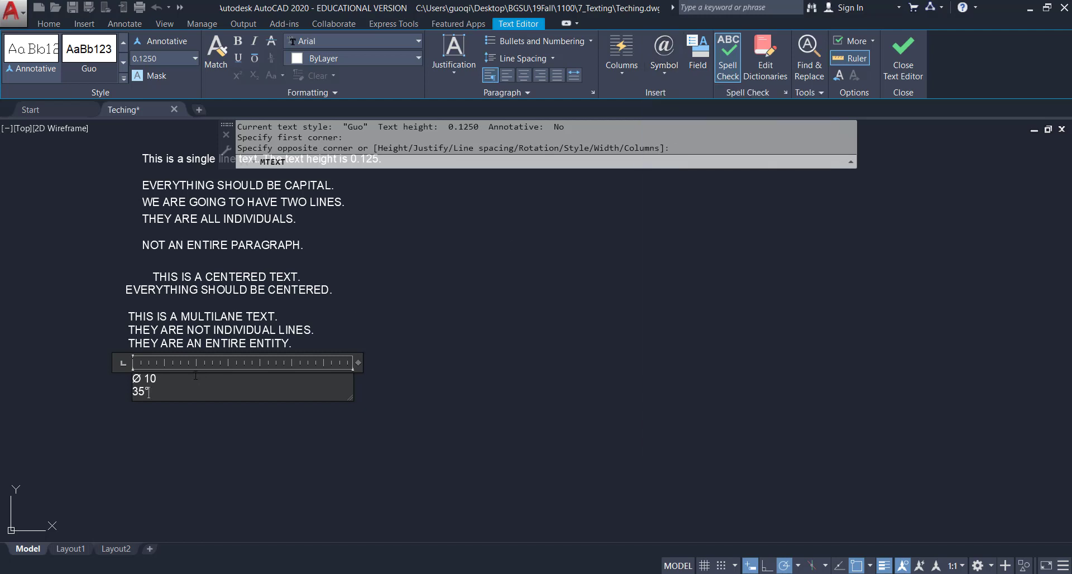
key("Return")
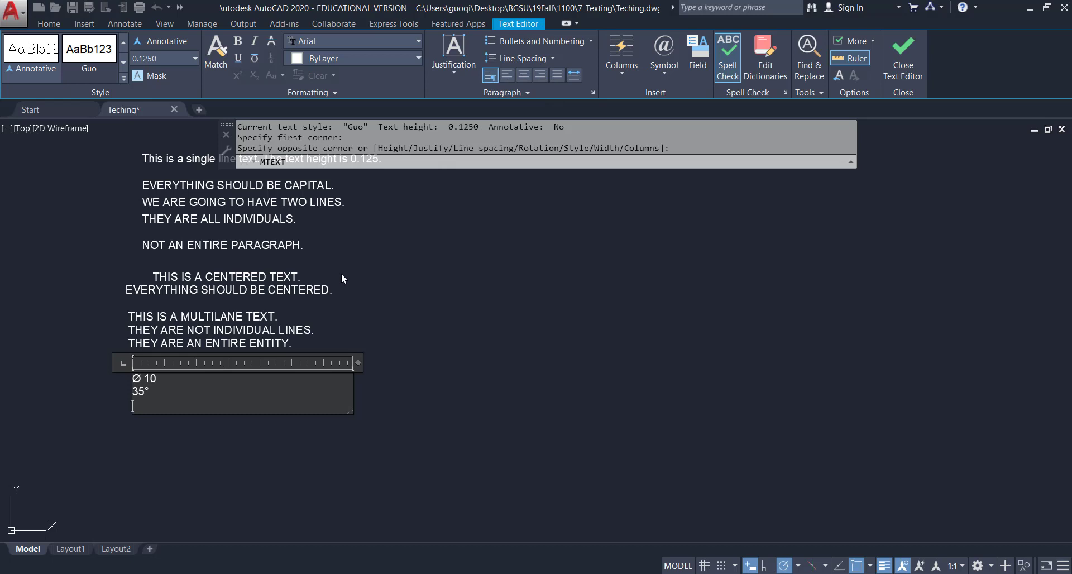
Add the third line "± 0.002" with the Plus/Minus symbol, undo its automatic list formatting, and close the text editor.
type("0.002")
left_click(133, 405)
left_click(672, 73)
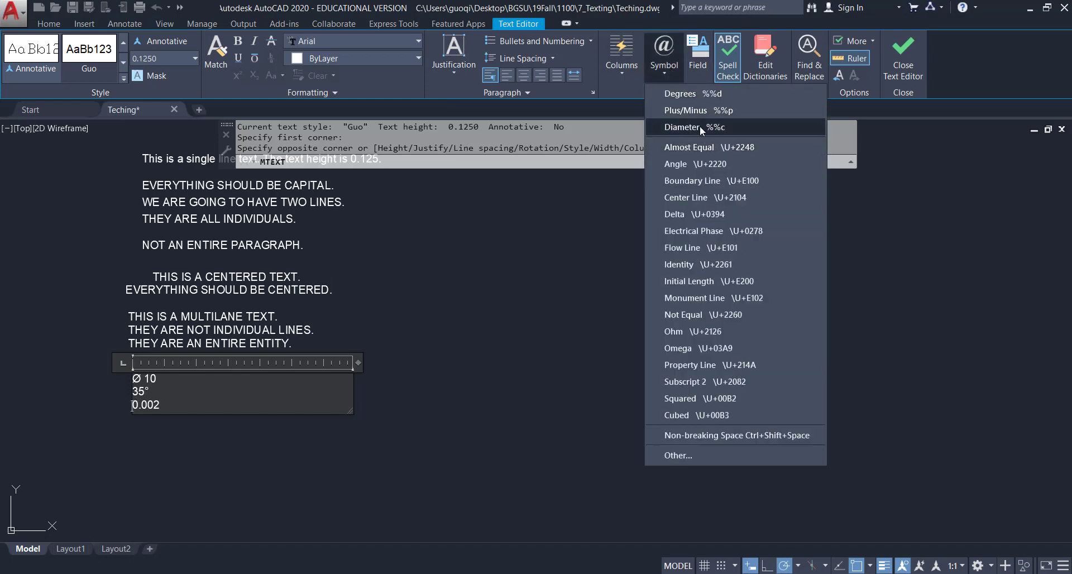
left_click(698, 109)
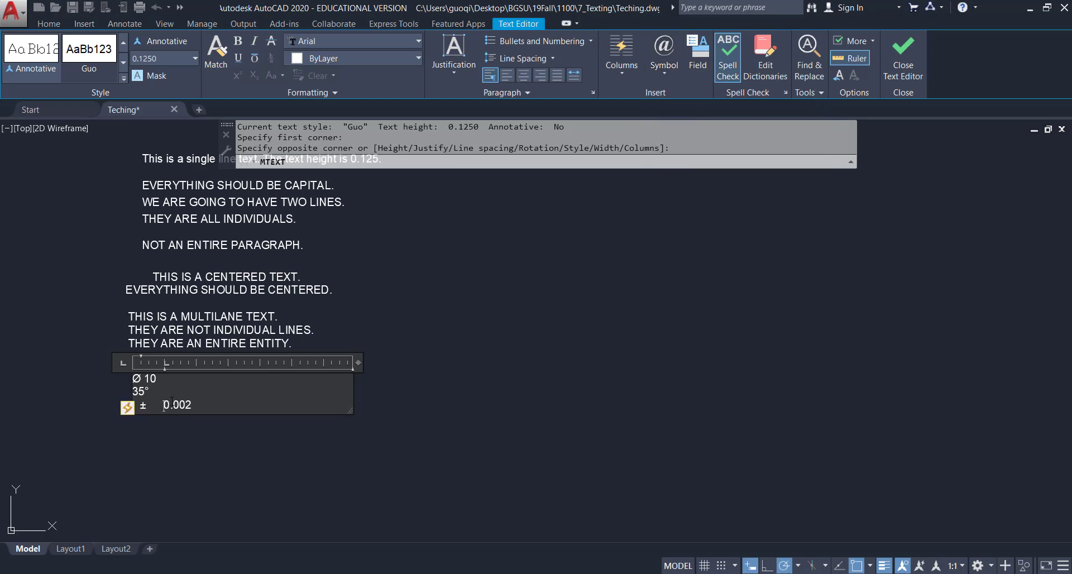
key("ctrl+z")
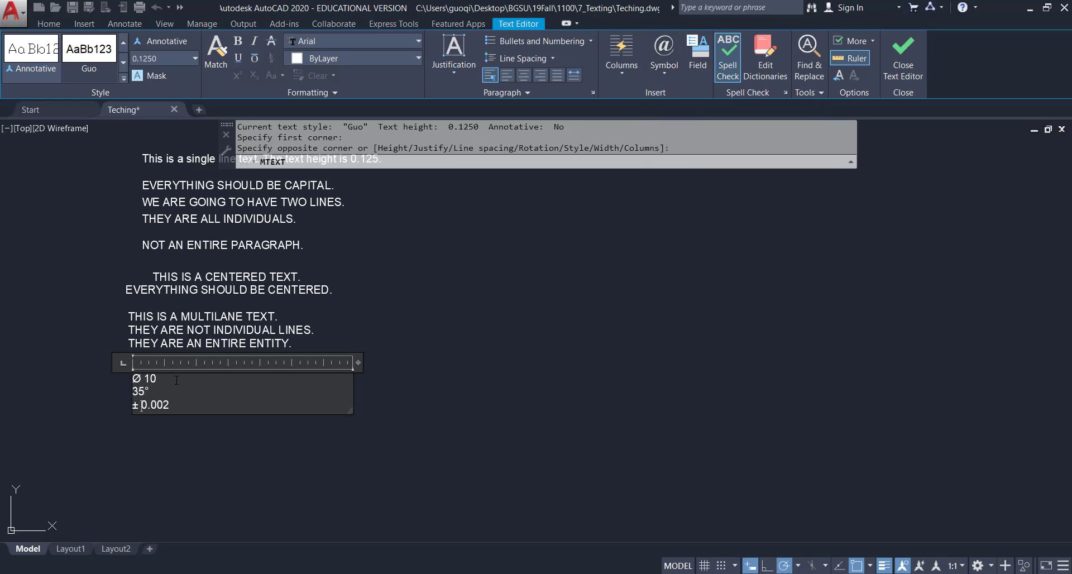
left_click(422, 392)
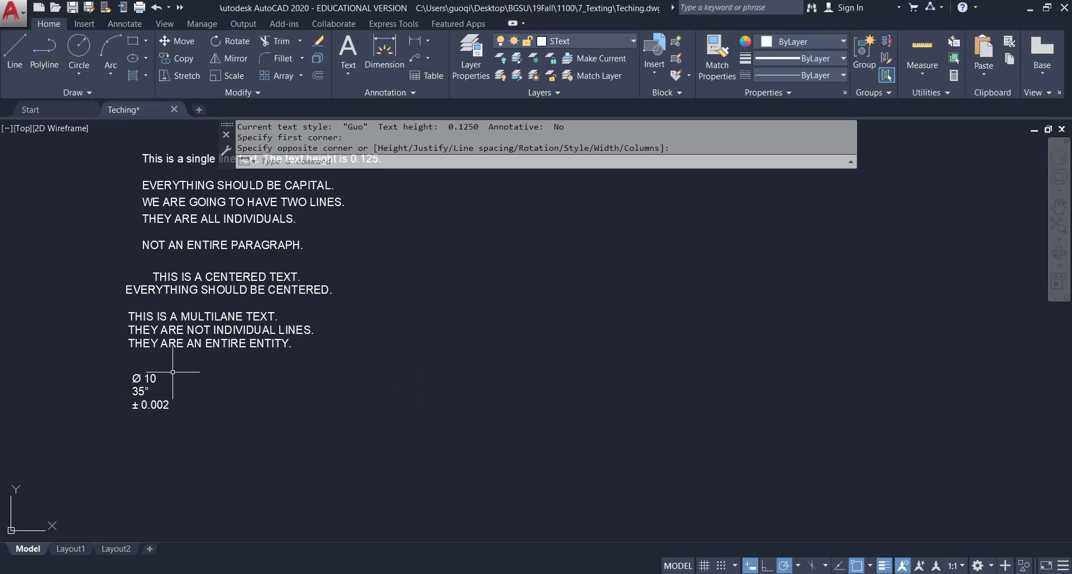
Shift the MULTILANE text horizontally to the right and narrow its box until its sentences wrap onto extra lines.
left_click(200, 326)
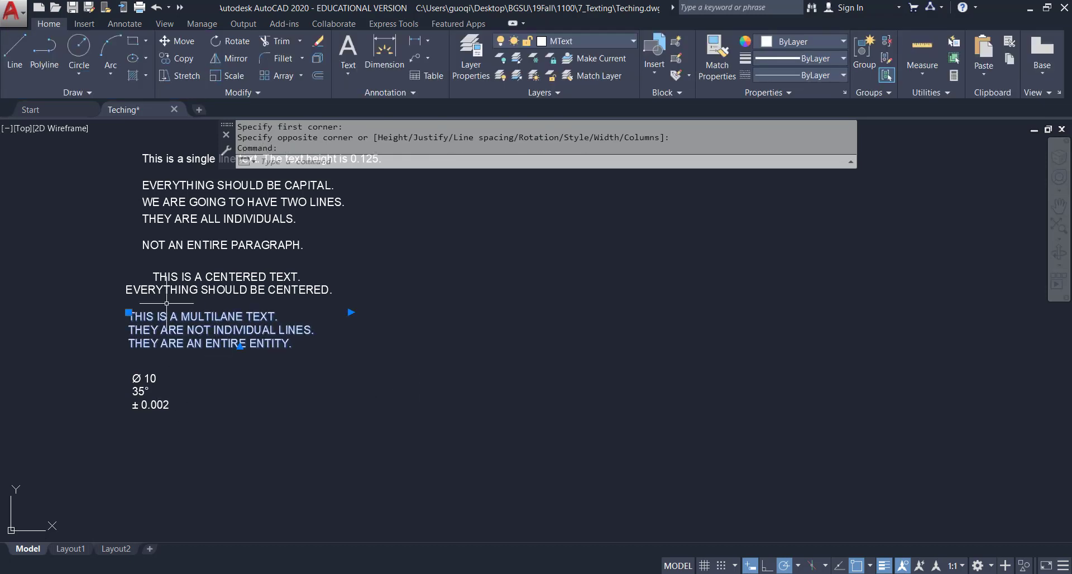
left_click(128, 312)
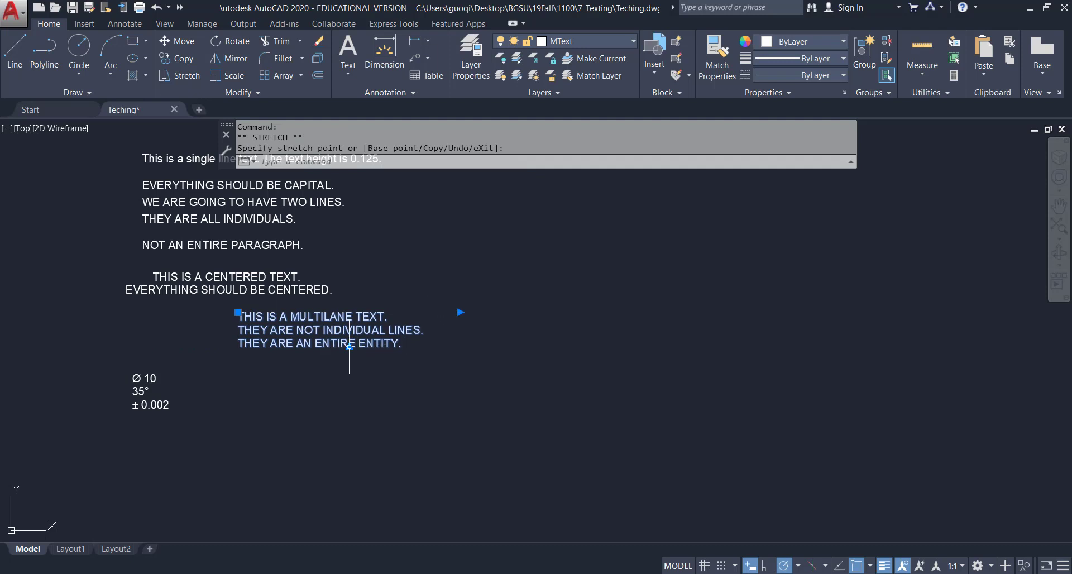
left_click(459, 312)
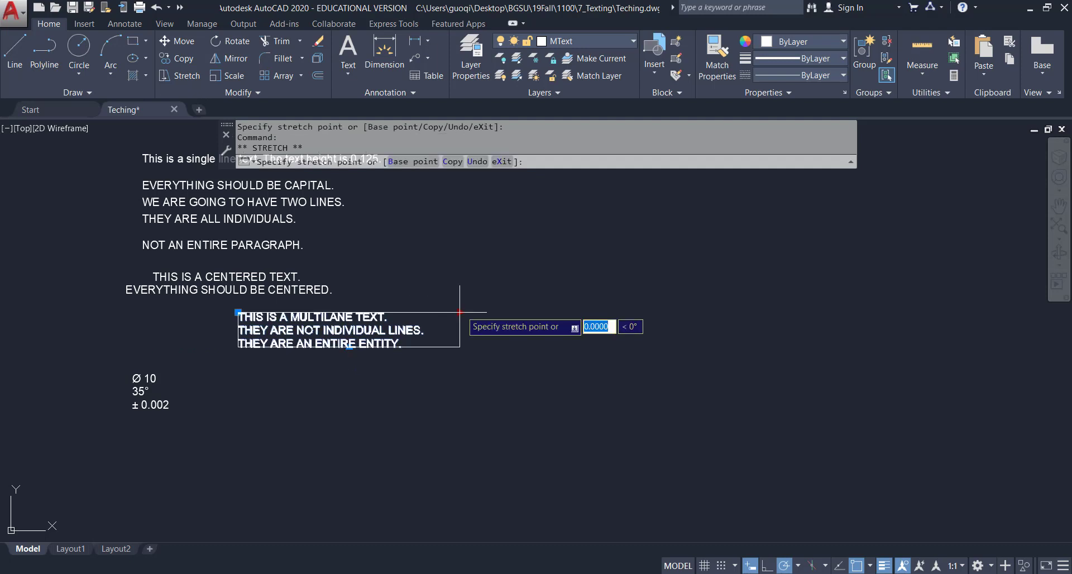
left_click(381, 312)
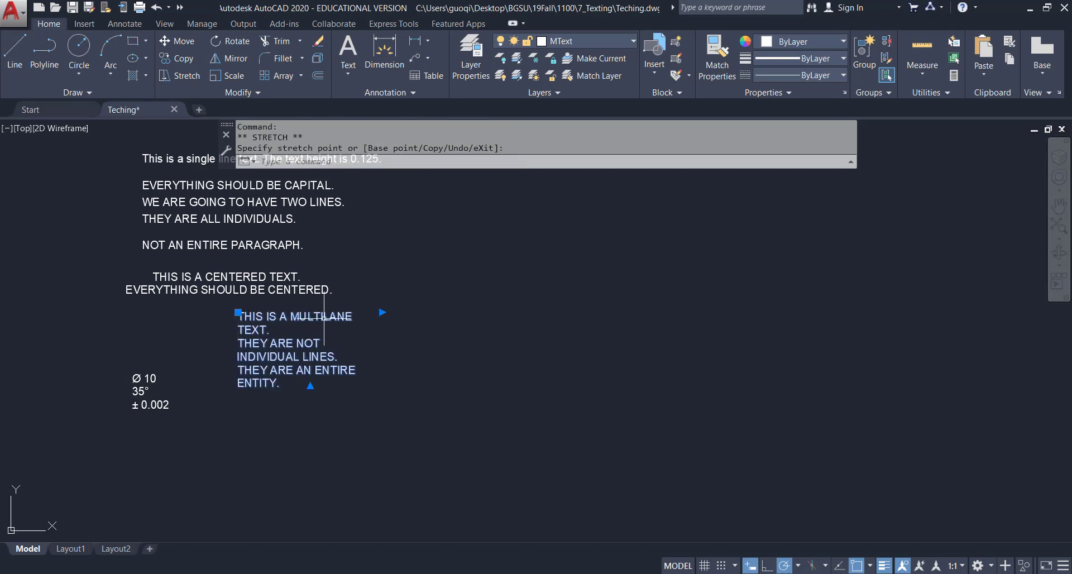
left_click(383, 312)
left_click(353, 312)
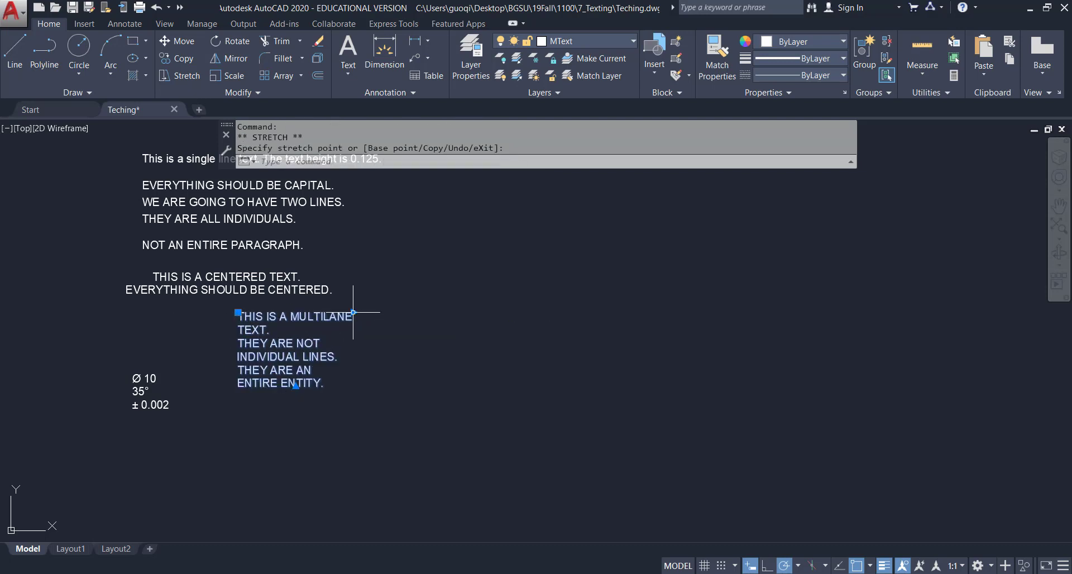
Try to shorten the MULTILANE text's box by moving its bottom edge up with object snap on.
double_click(344, 381)
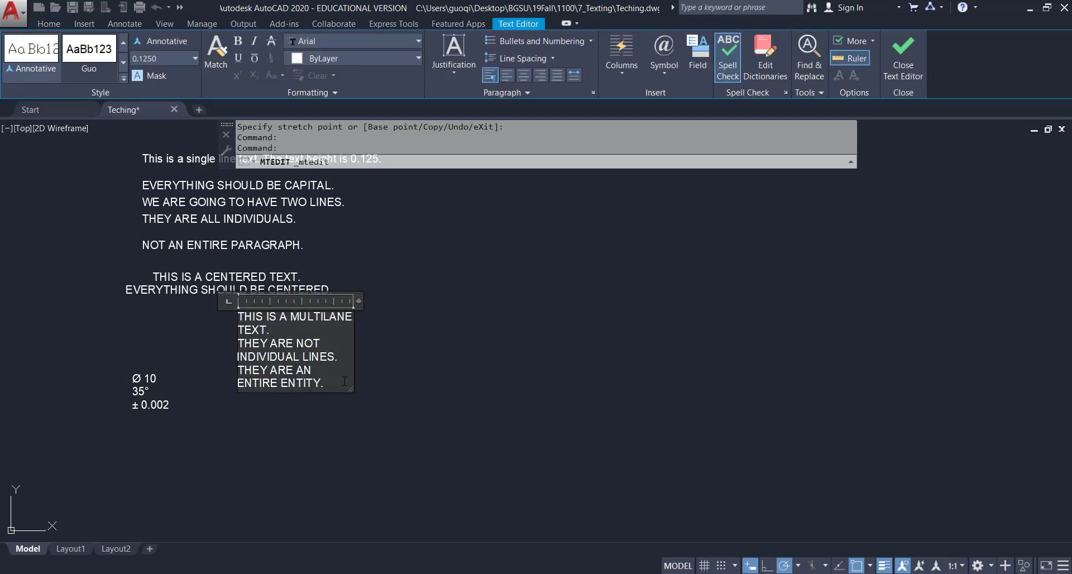
left_click(302, 411)
left_click(289, 388)
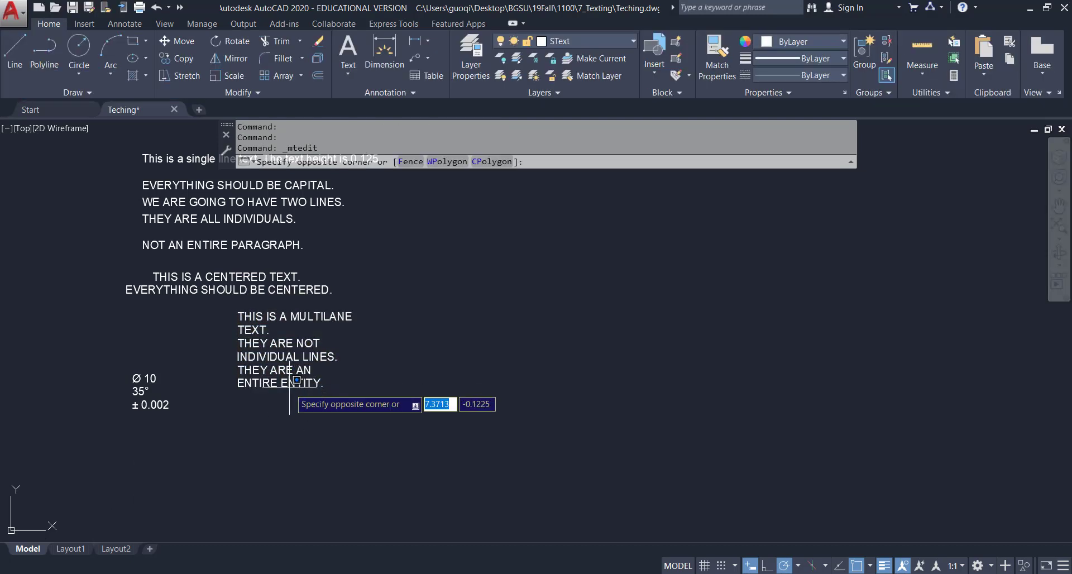
left_click(287, 378)
left_click(294, 385)
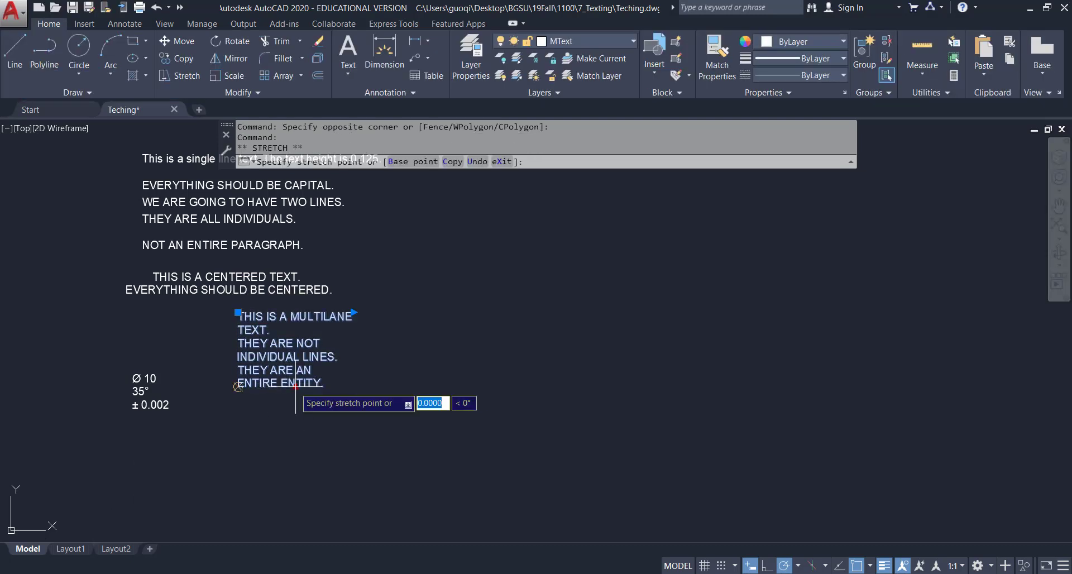
left_click(296, 390)
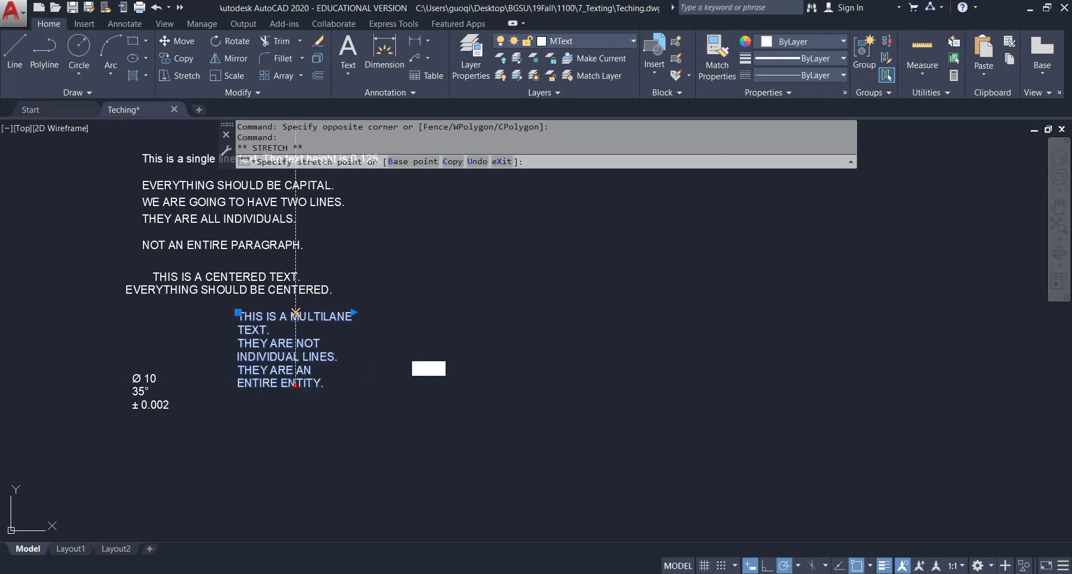
left_click(295, 389)
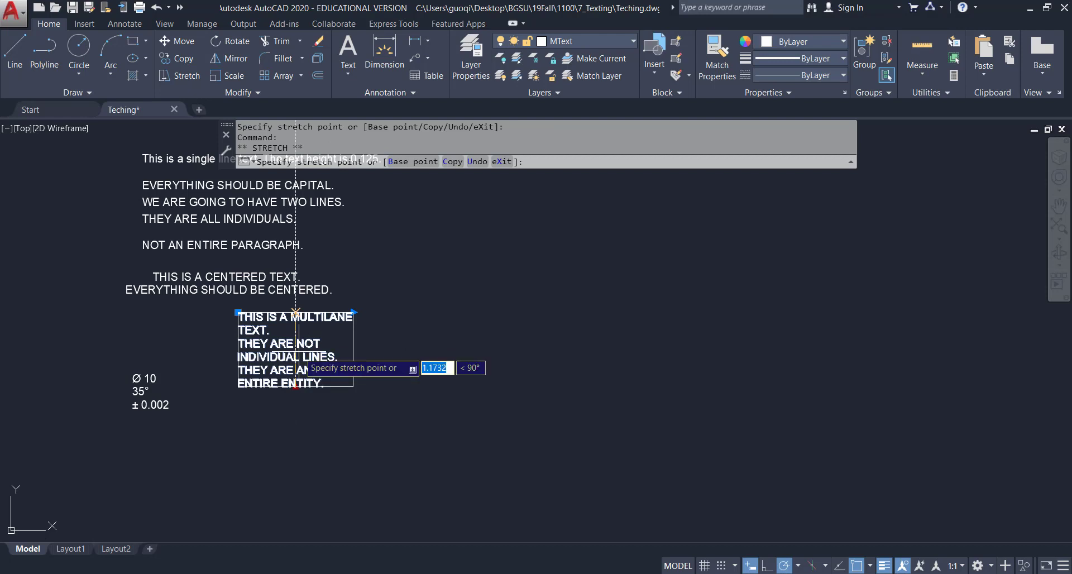
left_click(298, 352)
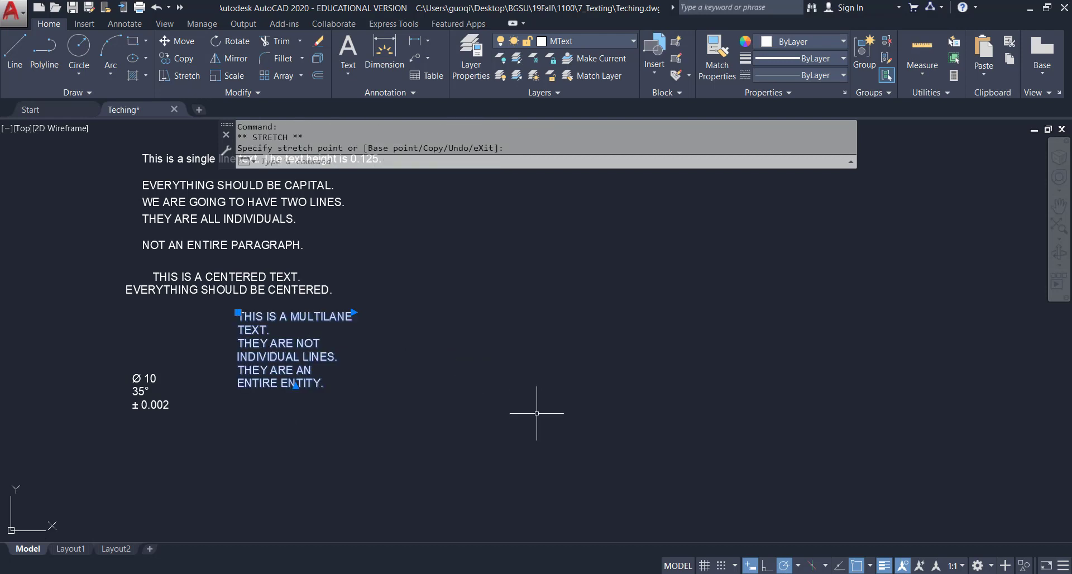
Turn off object snap and shorten the MULTILANE text's box so the last sentence flows into a second column.
left_click(857, 565)
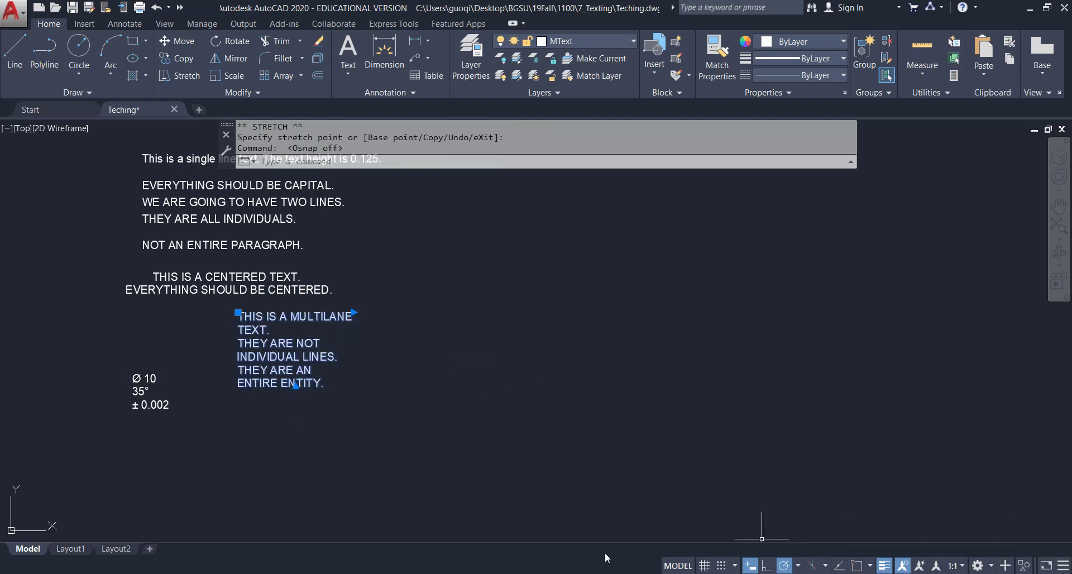
left_click(296, 385)
left_click(296, 361)
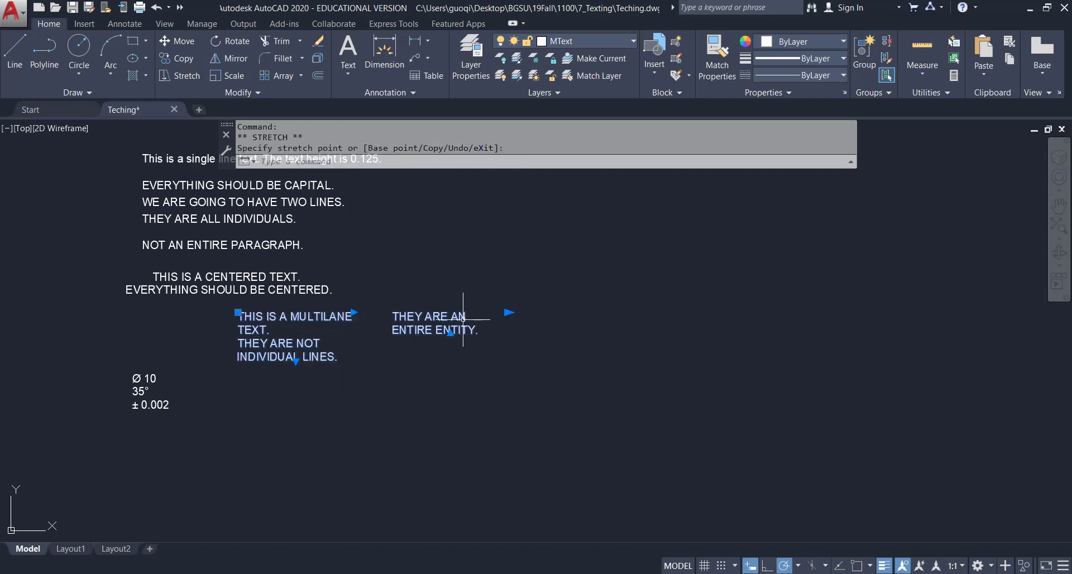
Stretch the MULTILANE text's box taller and wider into one column with each sentence on a single line, and save the drawing.
left_click(296, 361)
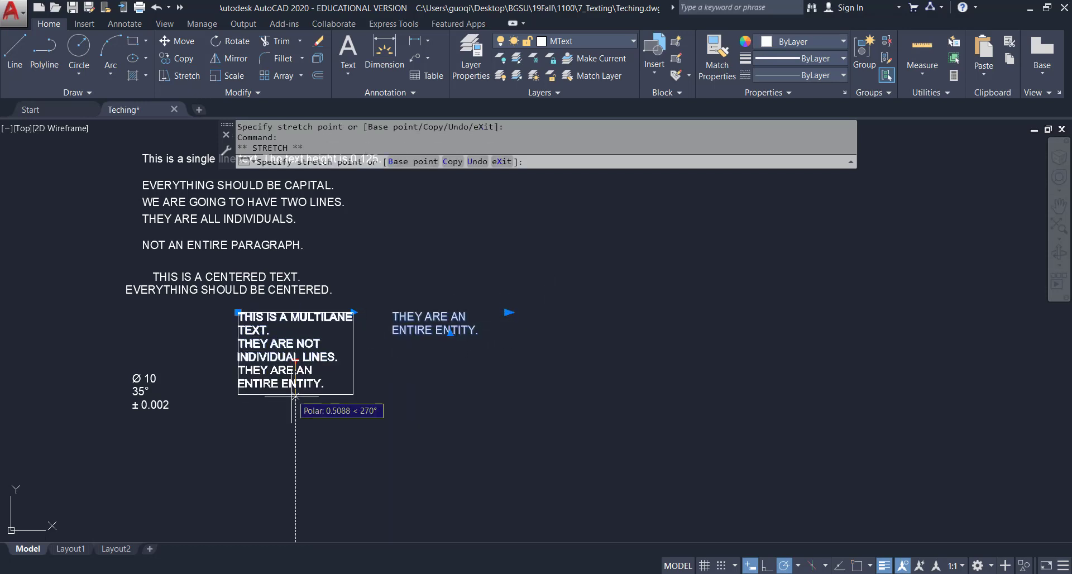
left_click(296, 398)
left_click(354, 313)
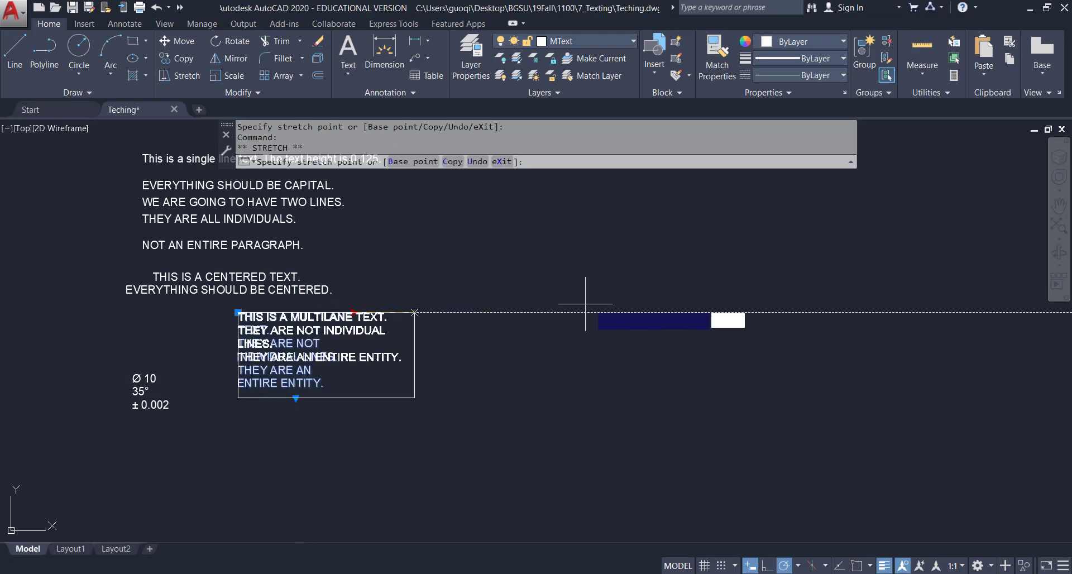
left_click(544, 318)
key("Escape")
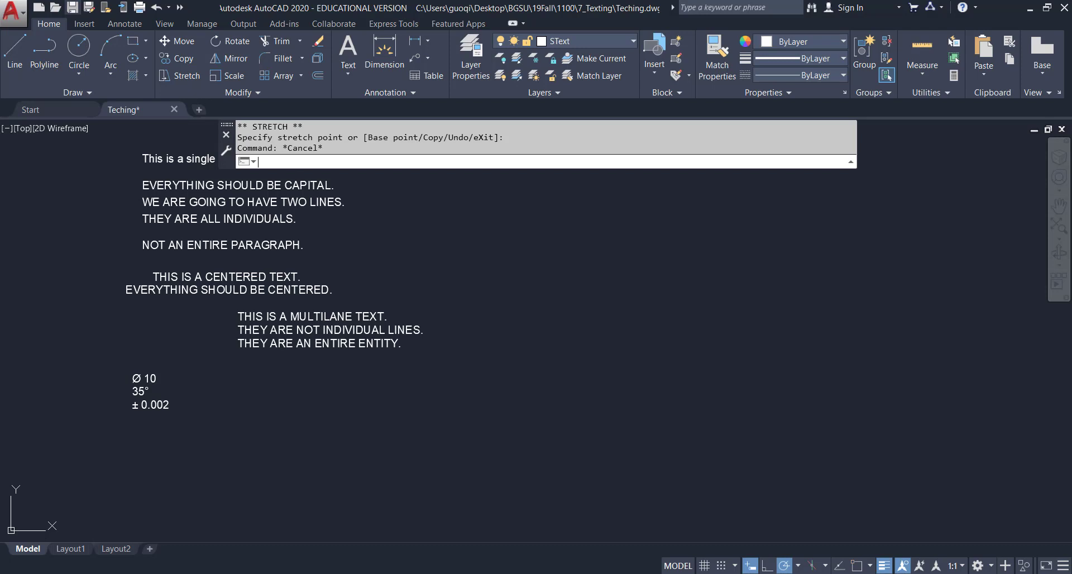
left_click(72, 6)
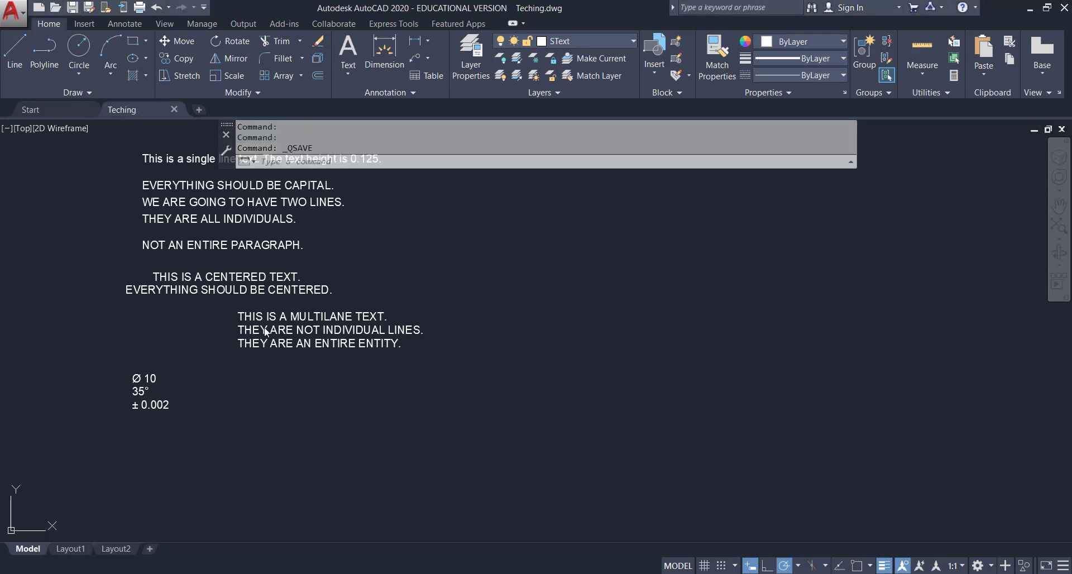
Move the MULTILANE text horizontally back above the symbol text, near the left edge of the centered lines, and clear the selection.
left_click(246, 323)
left_click(238, 313)
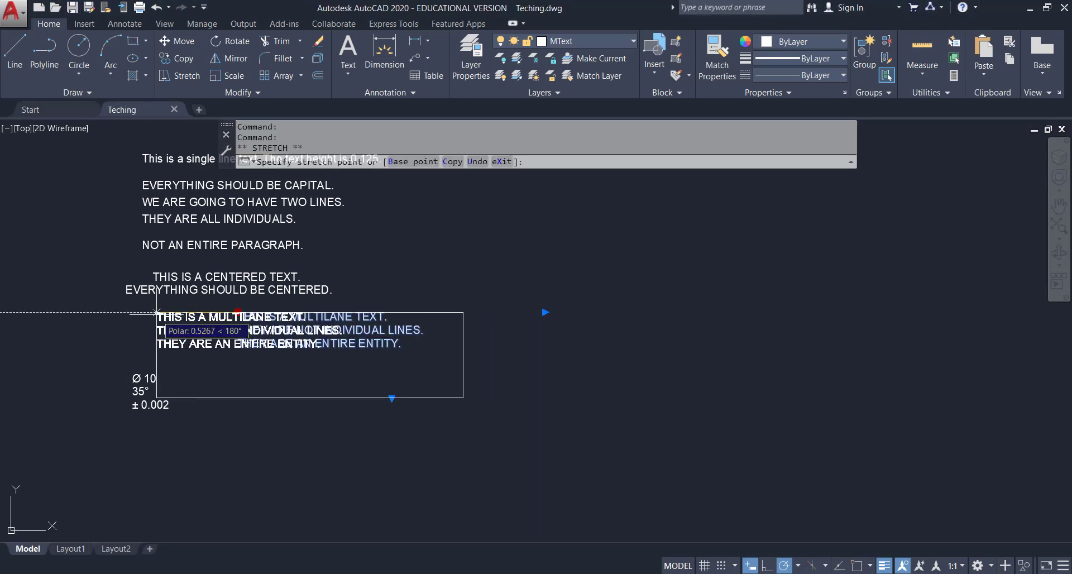
left_click(128, 312)
left_click(806, 386)
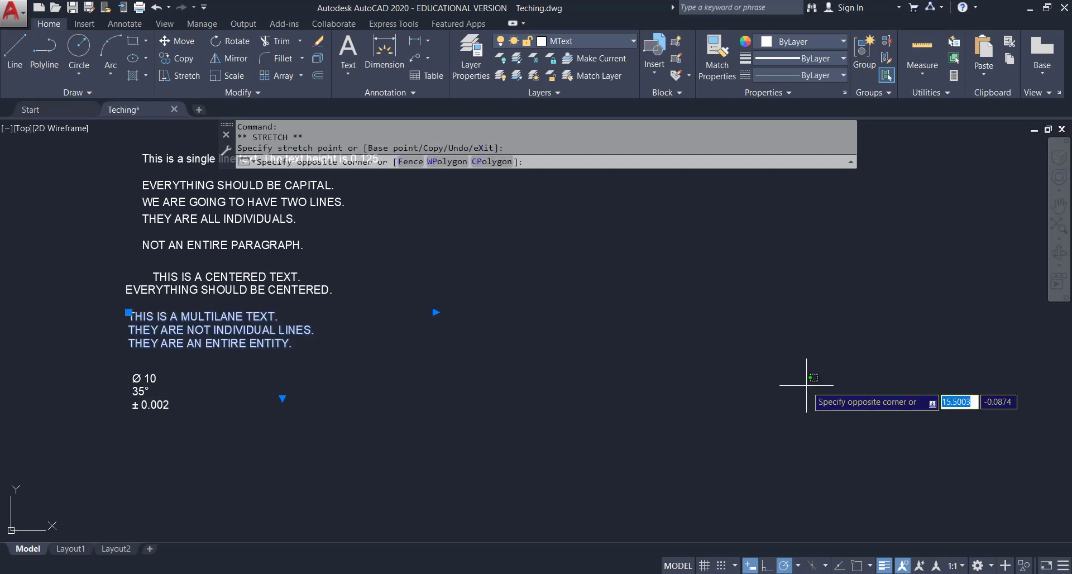
key("Escape")
key("Escape")
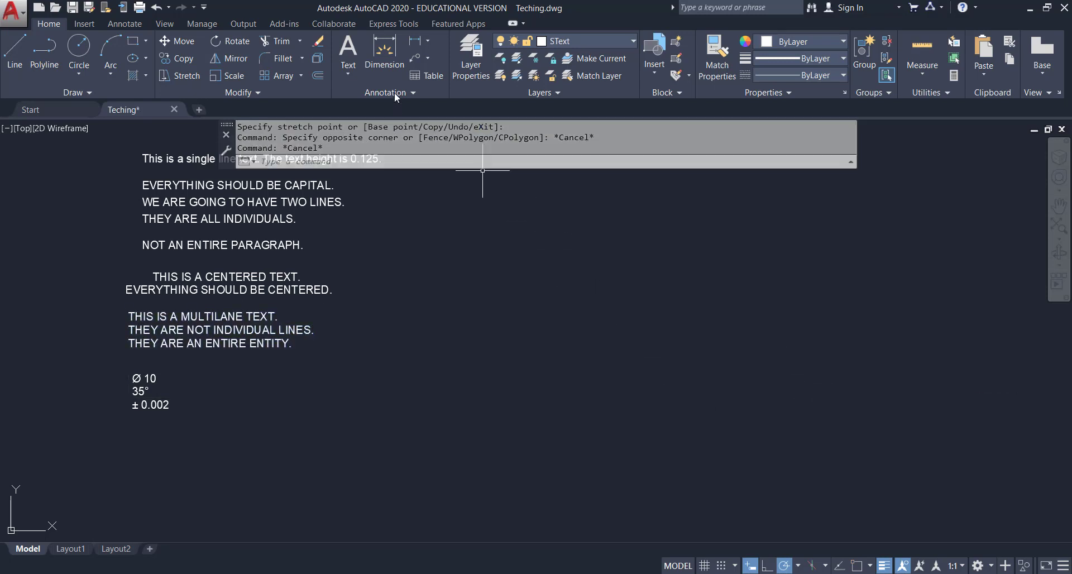
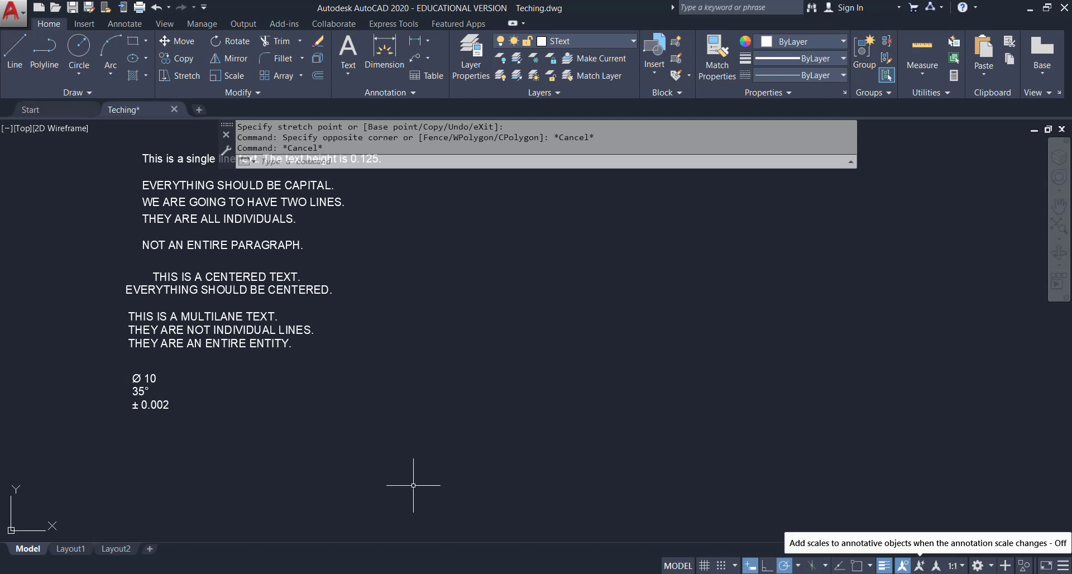
Change the font of the Annotative text style from the text style settings to Arial.
left_click(403, 92)
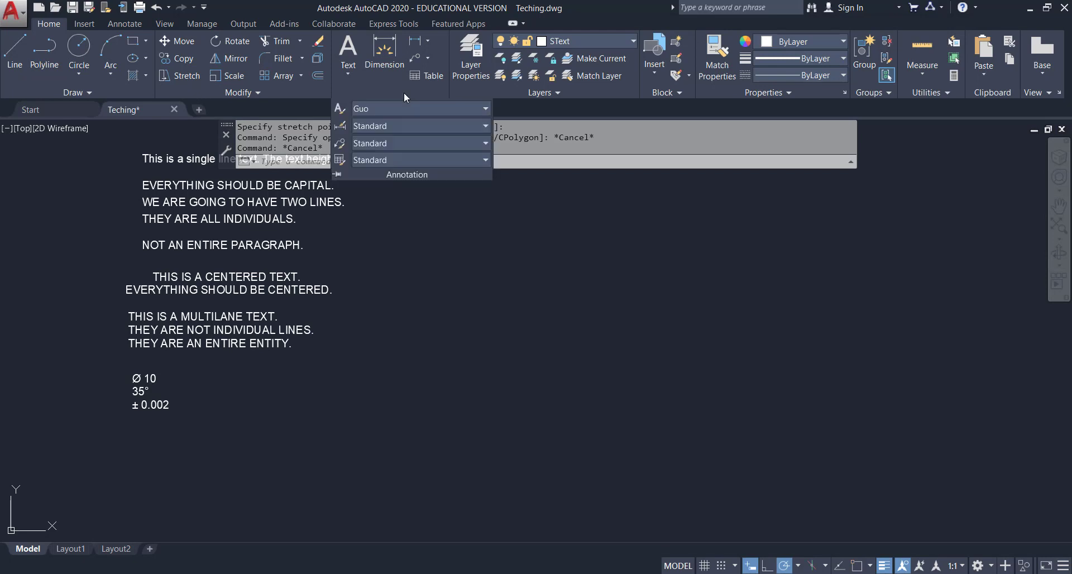
left_click(340, 110)
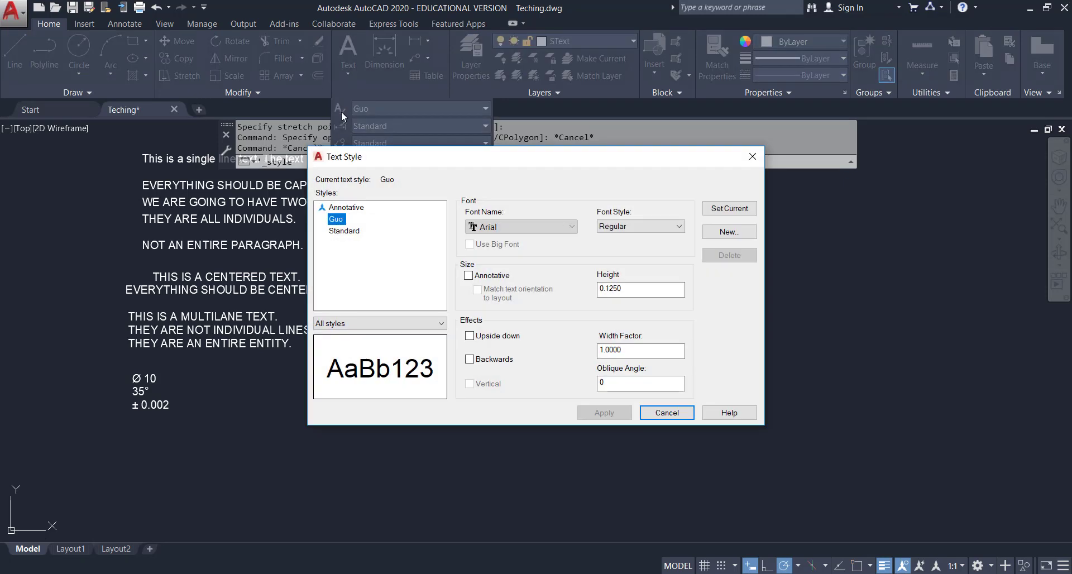
left_click(345, 209)
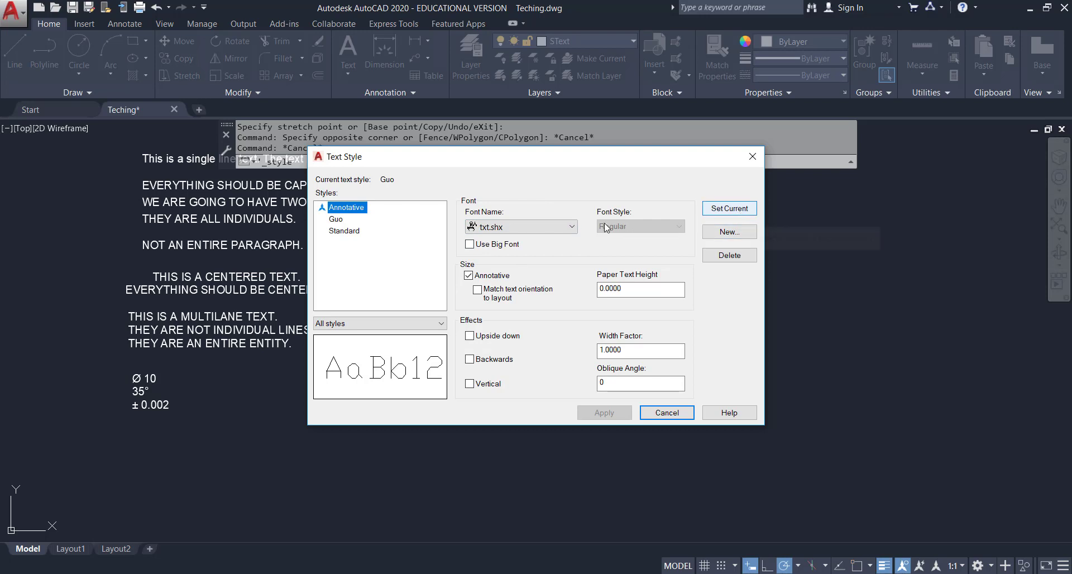
left_click(572, 226)
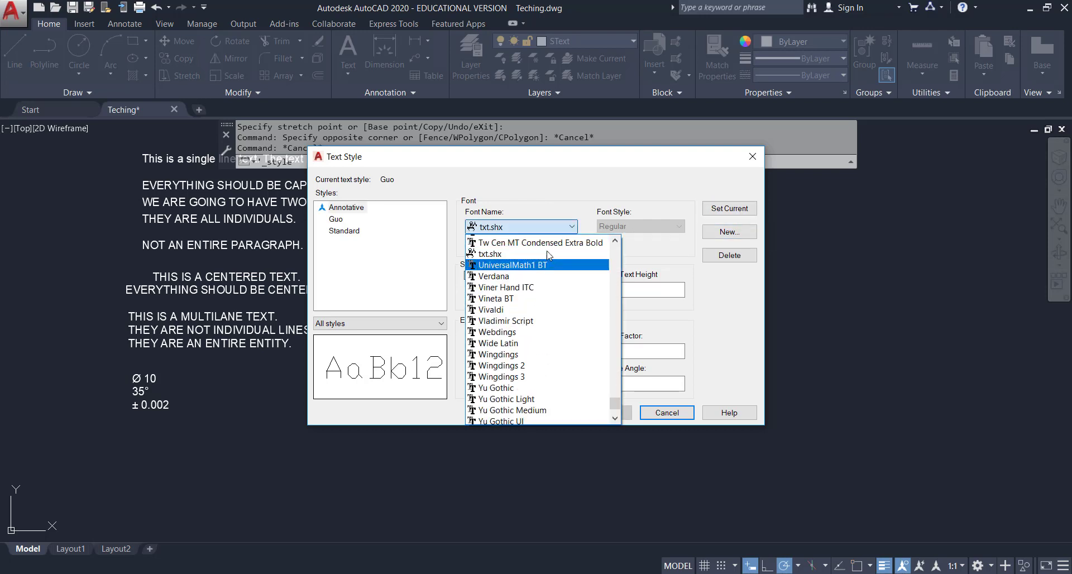
scroll(549, 255, "up", 20)
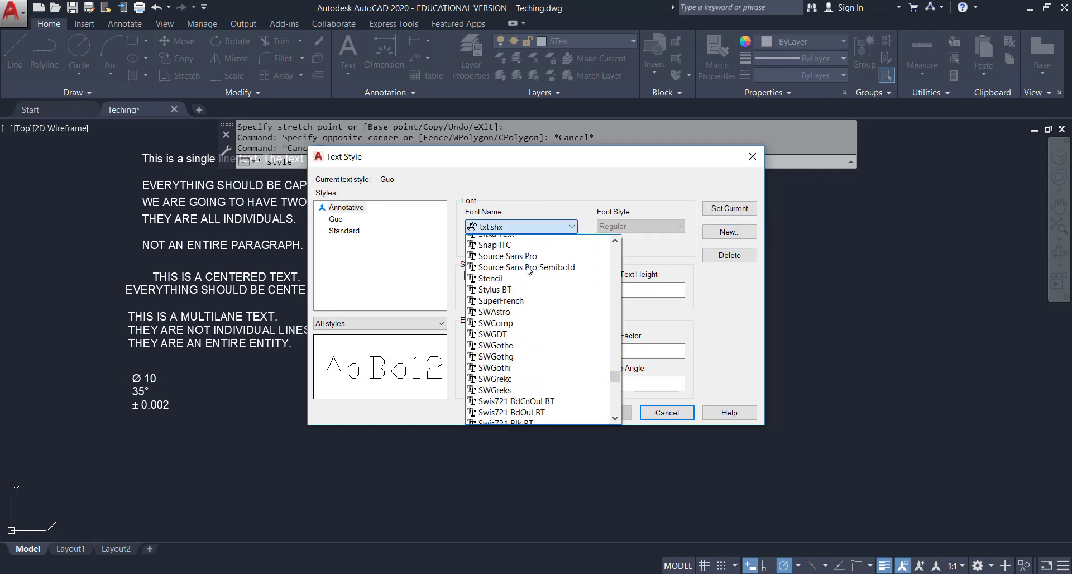
scroll(528, 270, "up", 20)
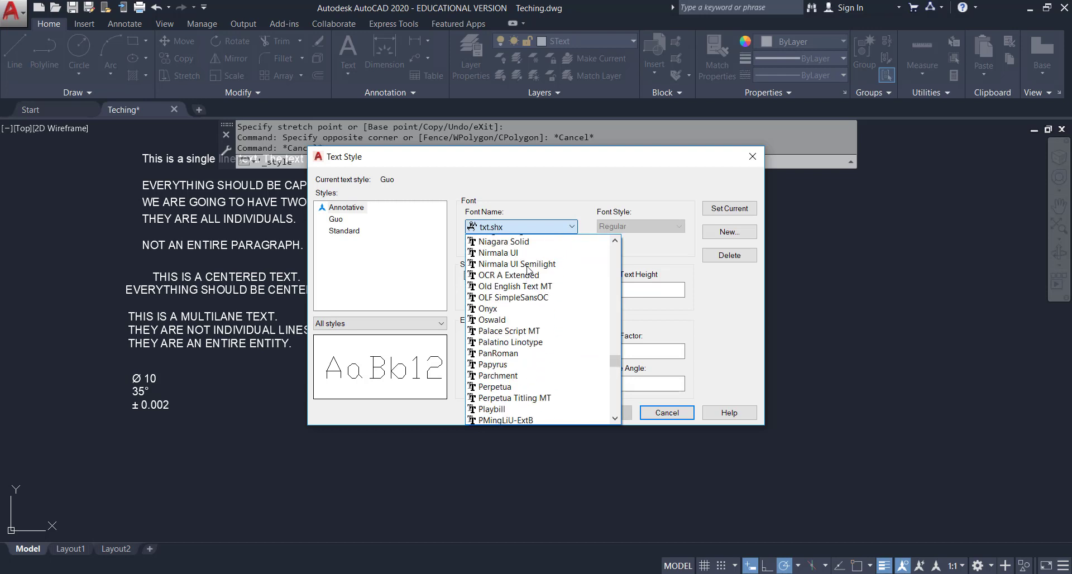
scroll(528, 270, "up", 10)
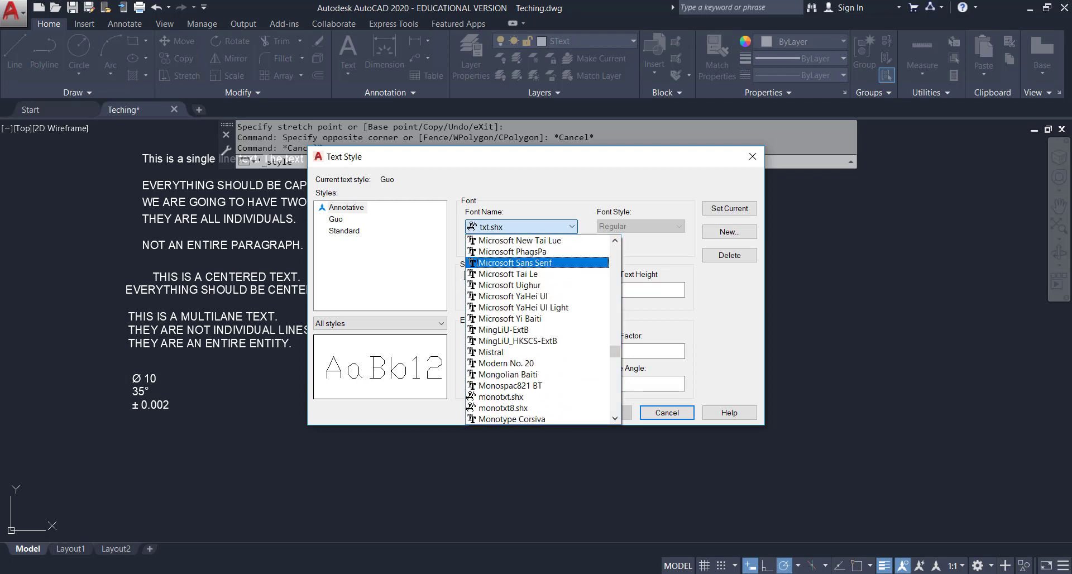
left_click(530, 226)
scroll(525, 274, "up", 10)
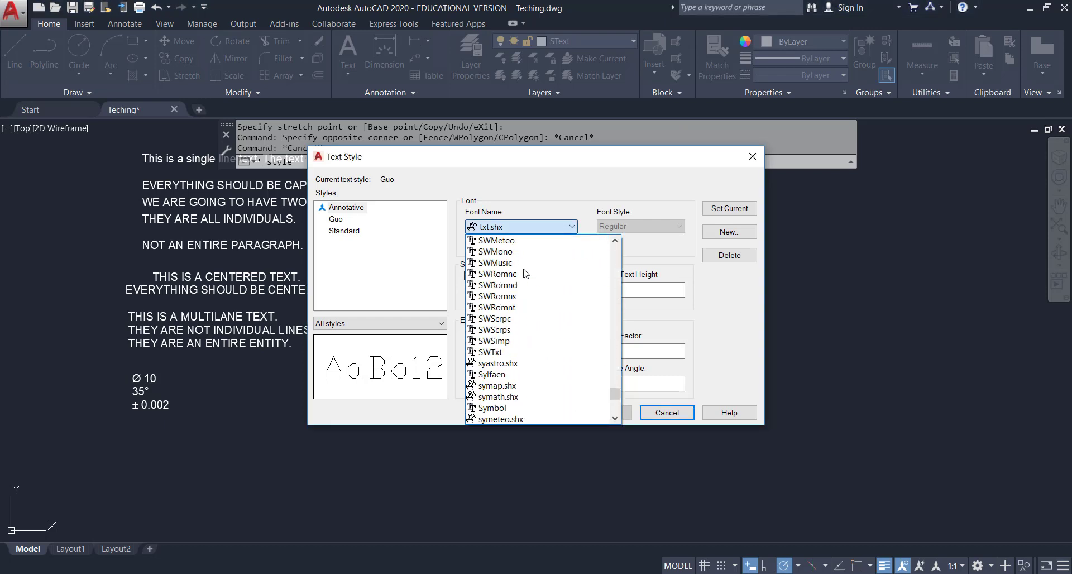
scroll(524, 273, "up", 20)
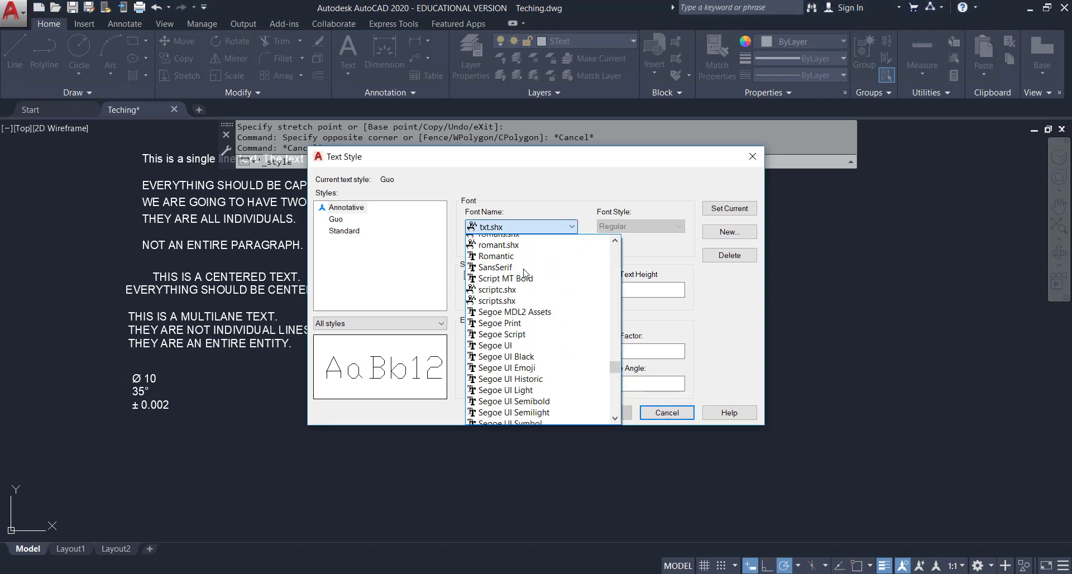
scroll(523, 273, "up", 20)
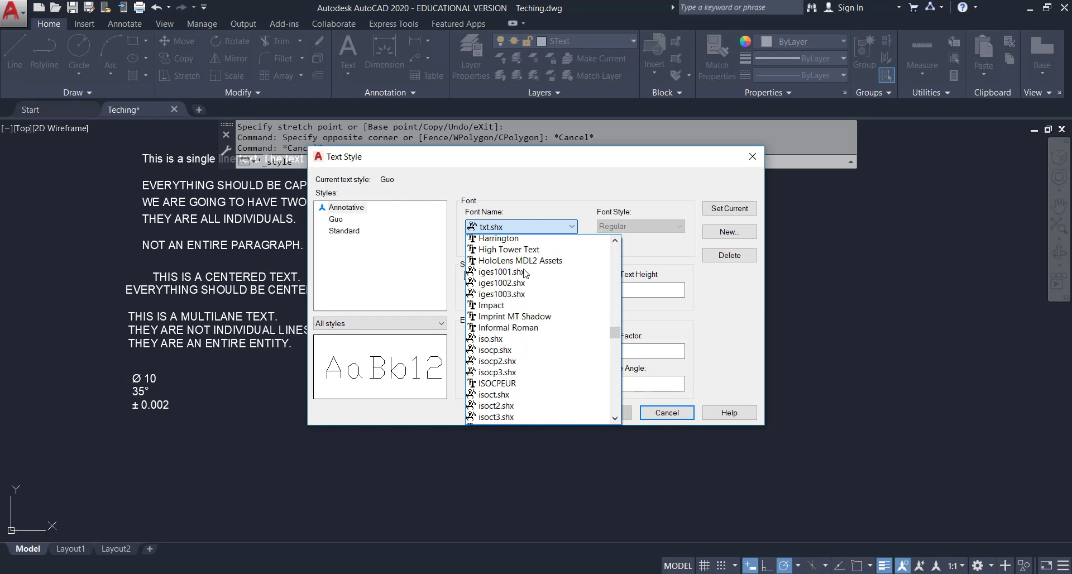
scroll(524, 273, "up", 9)
scroll(581, 312, "down", 5)
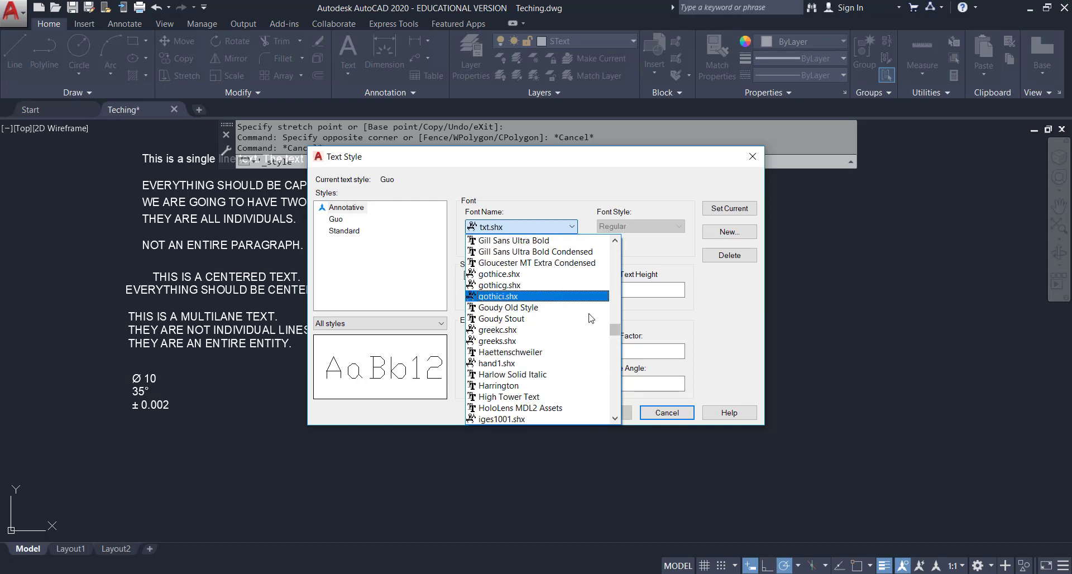
left_click_drag(614, 330, 613, 242)
left_click(505, 279)
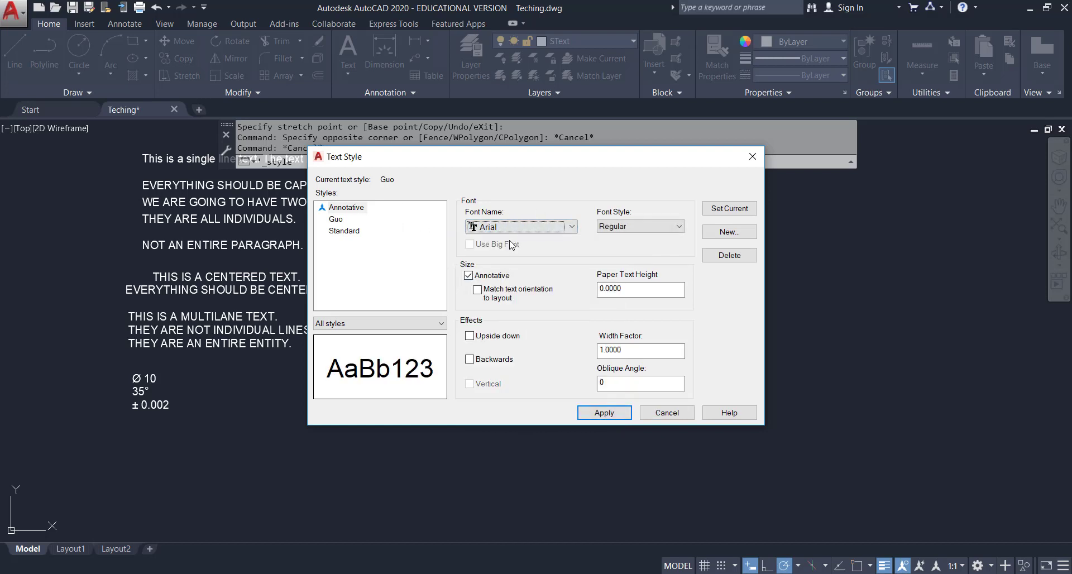
Save the Annotative style's changes and create a new text style from it, named after the existing custom style with the suffix "-Annotative".
left_click(345, 209)
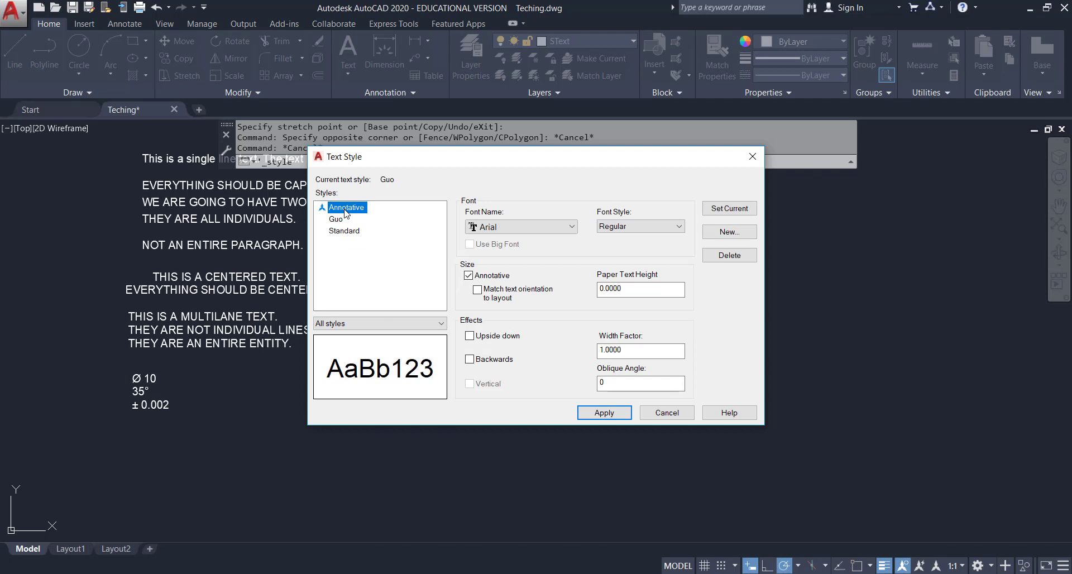
left_click(744, 233)
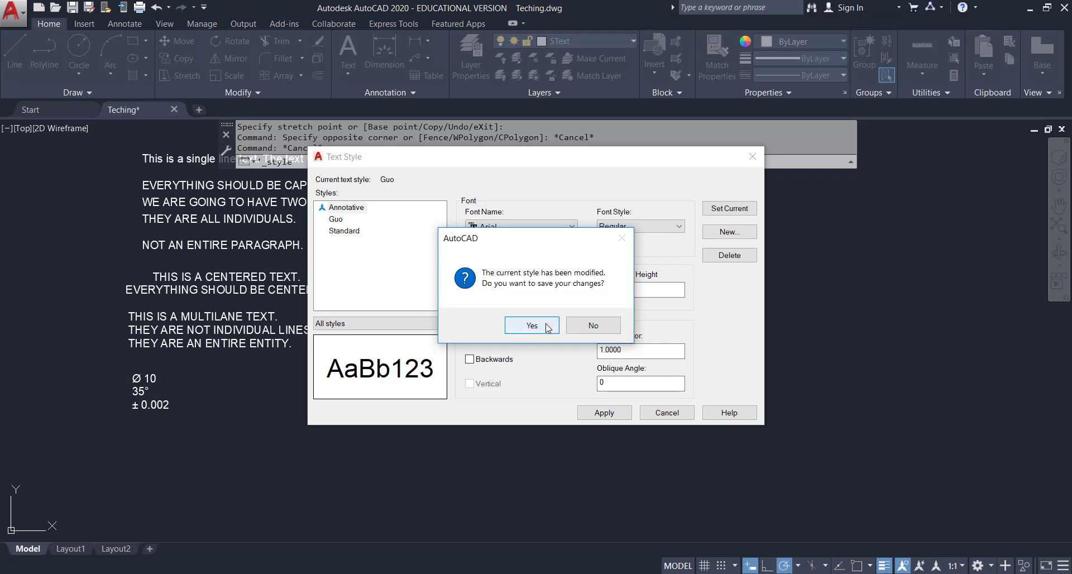
left_click(532, 325)
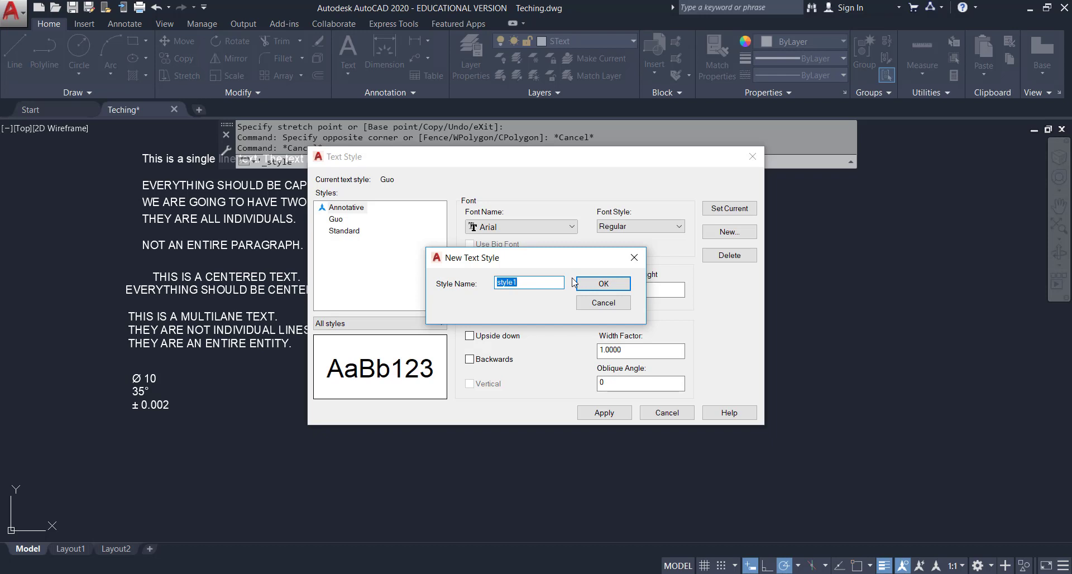
type("gU")
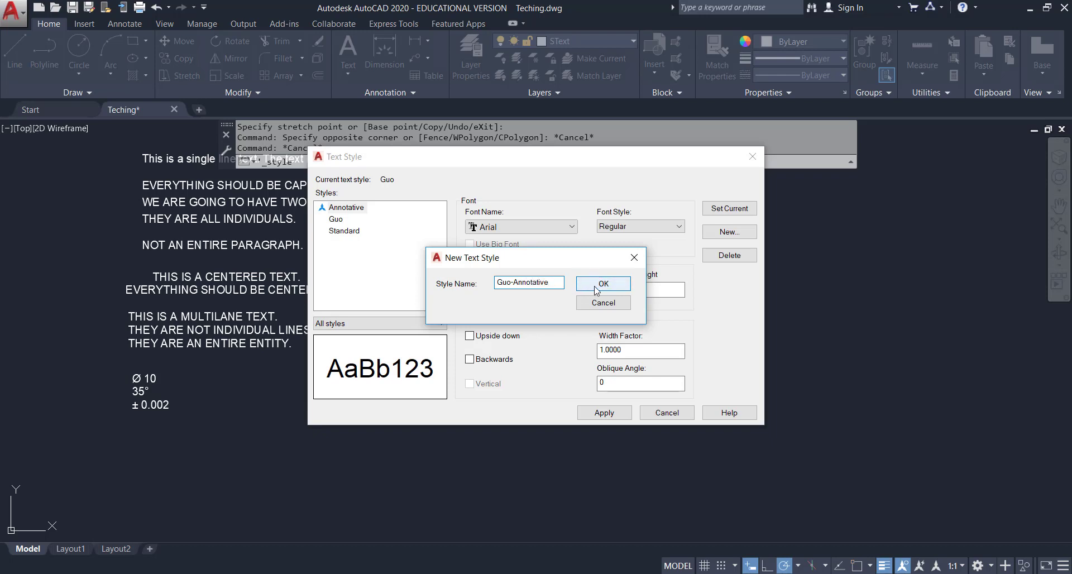
left_click(596, 287)
Set the new annotative style's paper text height to 0.125, apply it and close the text style settings.
double_click(621, 288)
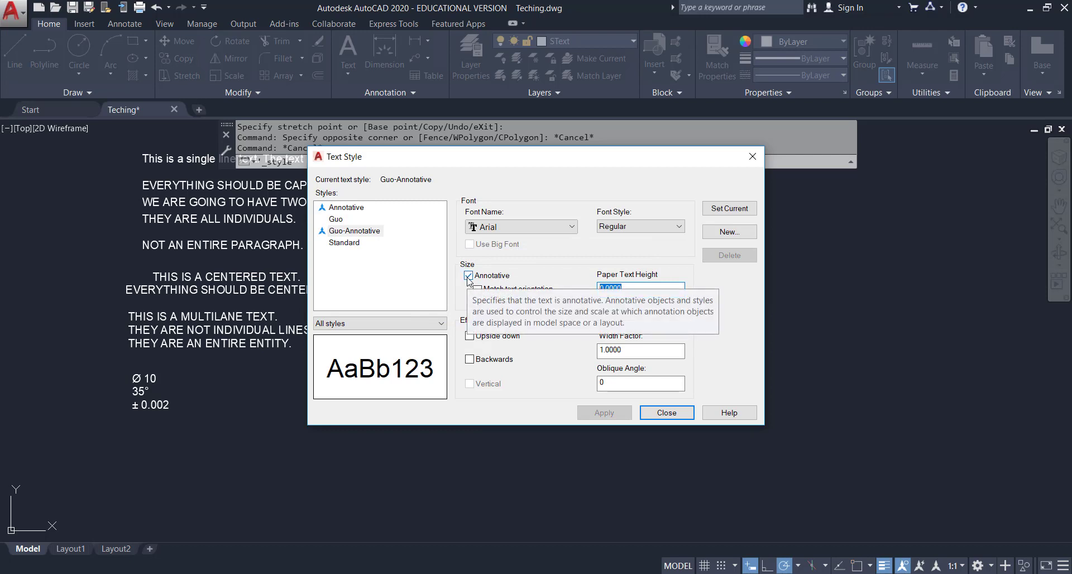
type("0.21")
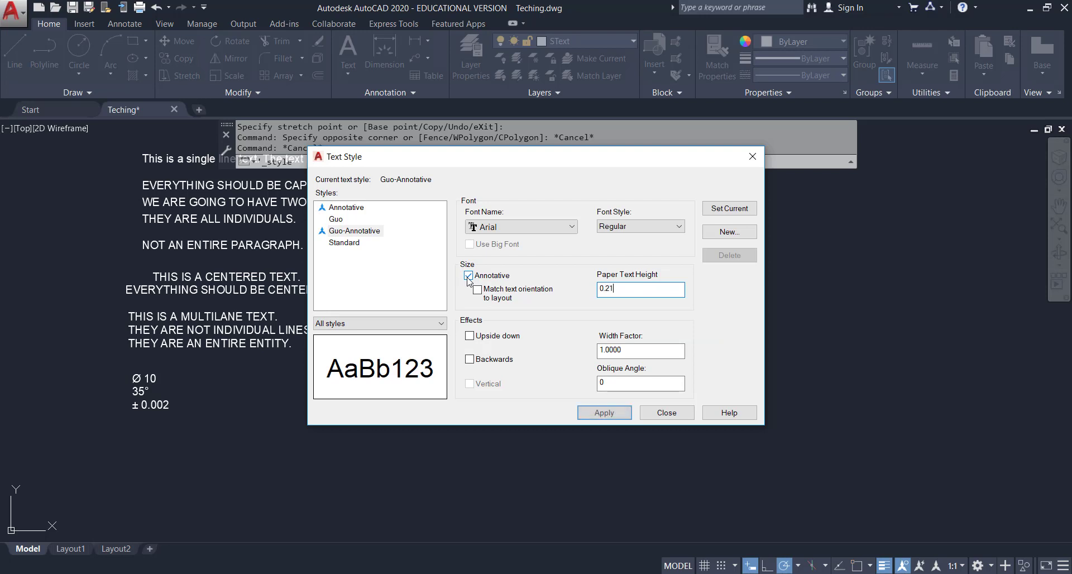
key("BackSpace")
key("BackSpace")
type("125")
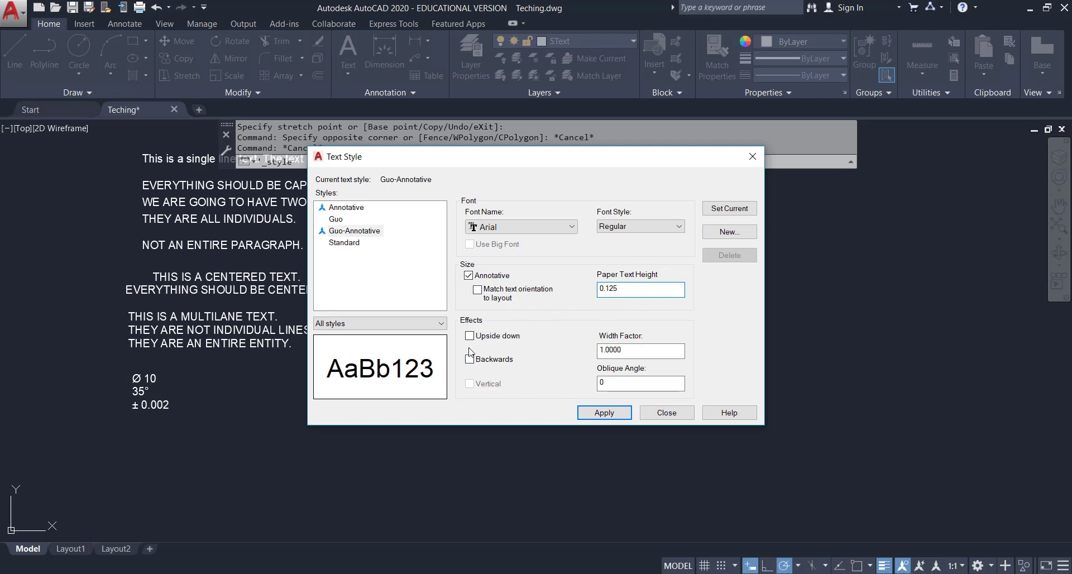
left_click(605, 414)
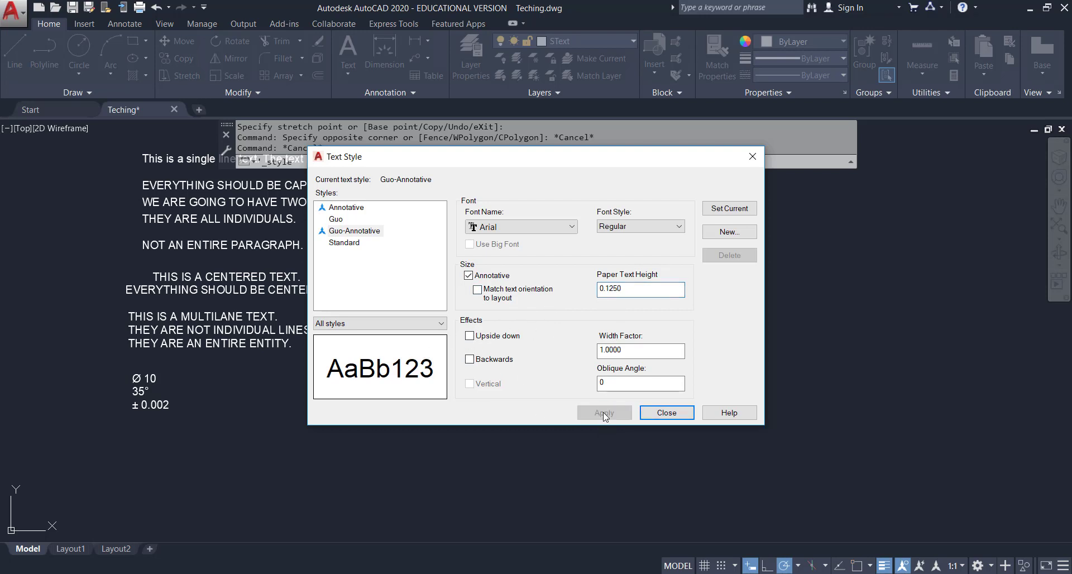
left_click(666, 413)
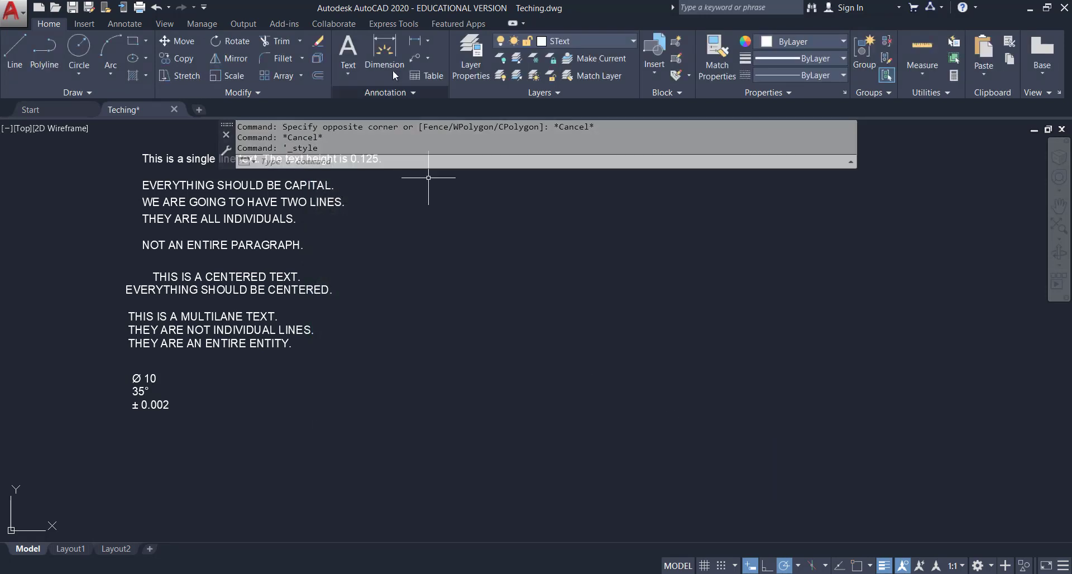
Choose the new custom annotative style as the current text style.
left_click(350, 75)
left_click(427, 91)
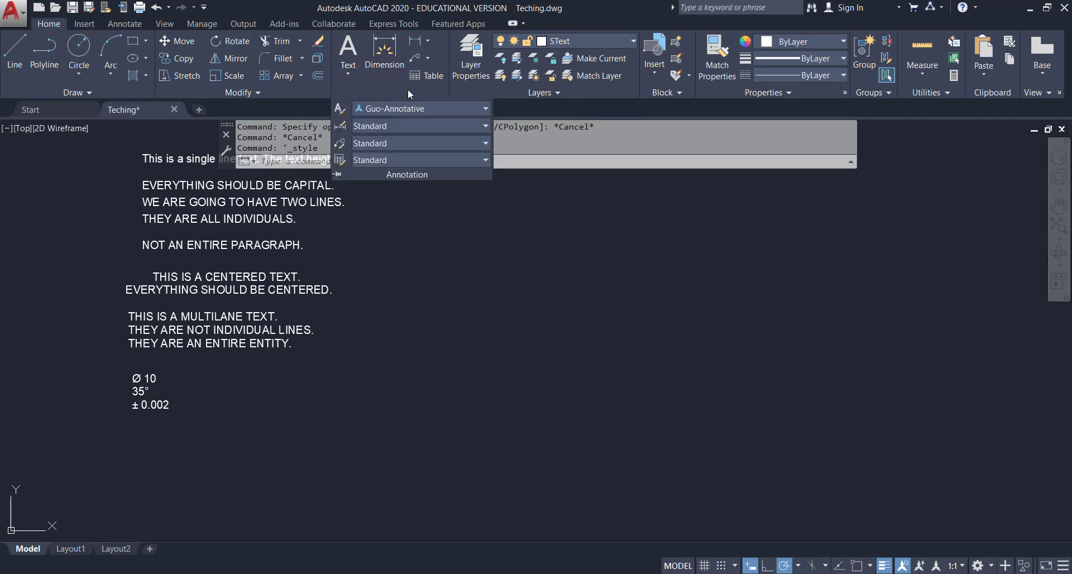
left_click(409, 108)
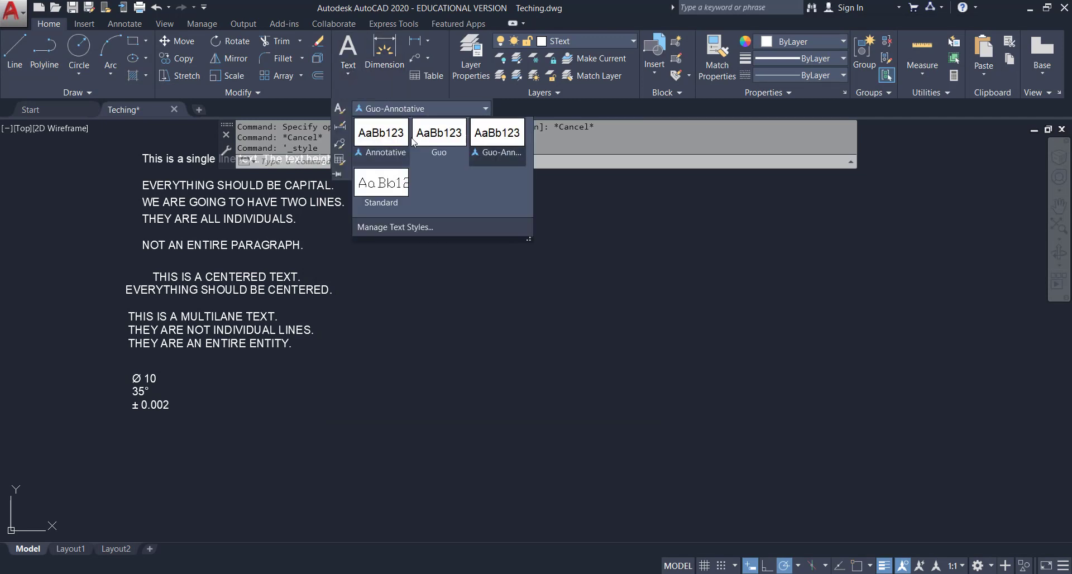
left_click(508, 137)
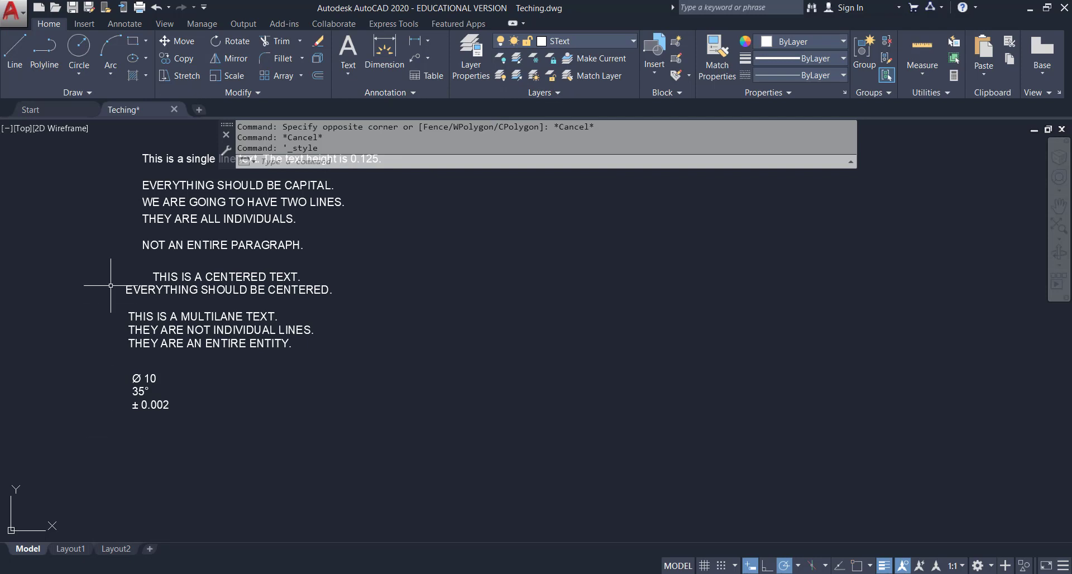
Start a multiline text at annotation scale 1:1 and define its box below the ± 0.002 symbol text.
left_click(352, 71)
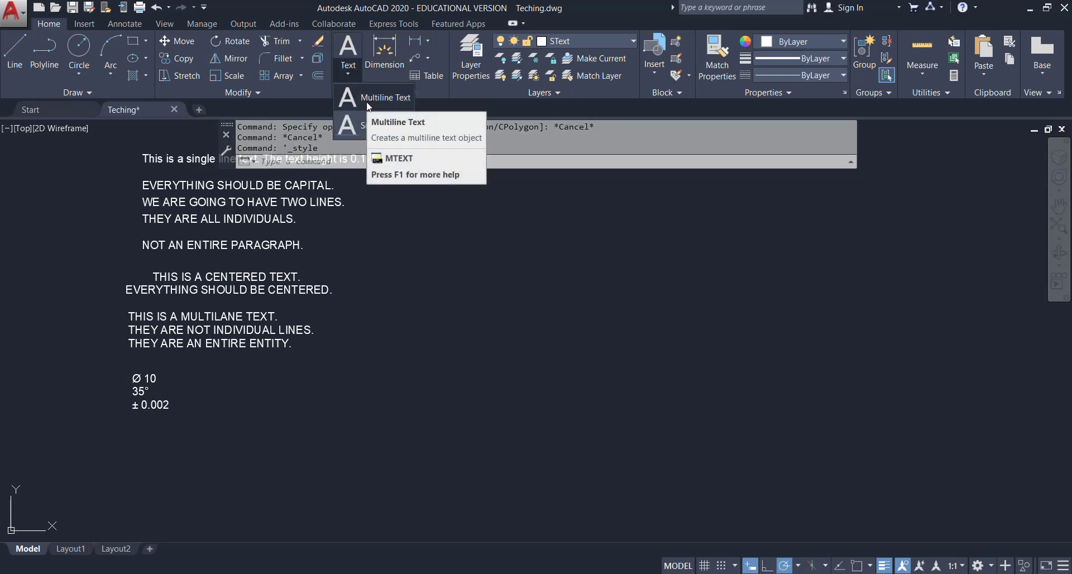
left_click(367, 99)
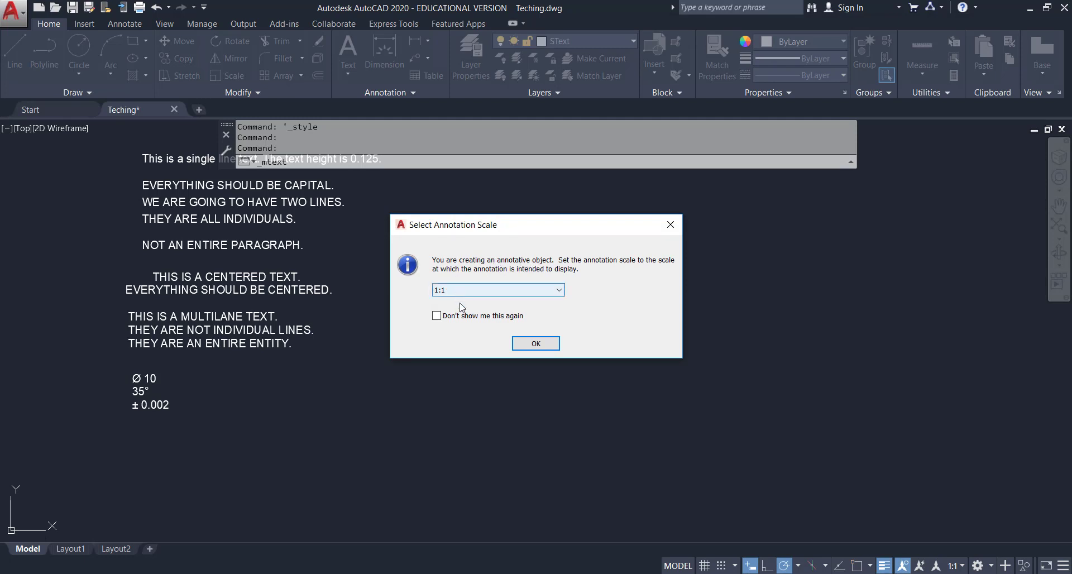
left_click(526, 344)
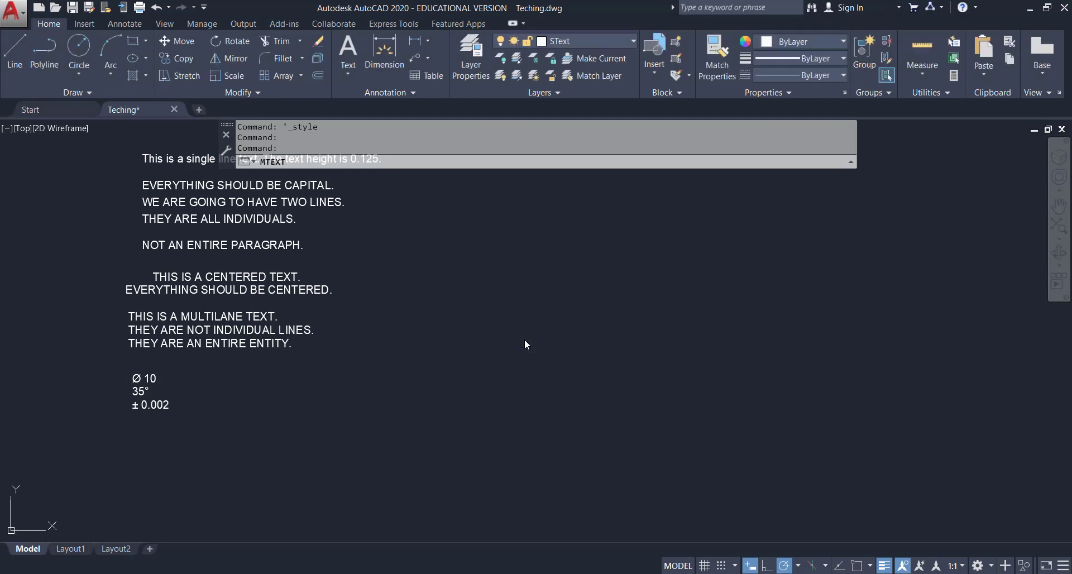
left_click(134, 435)
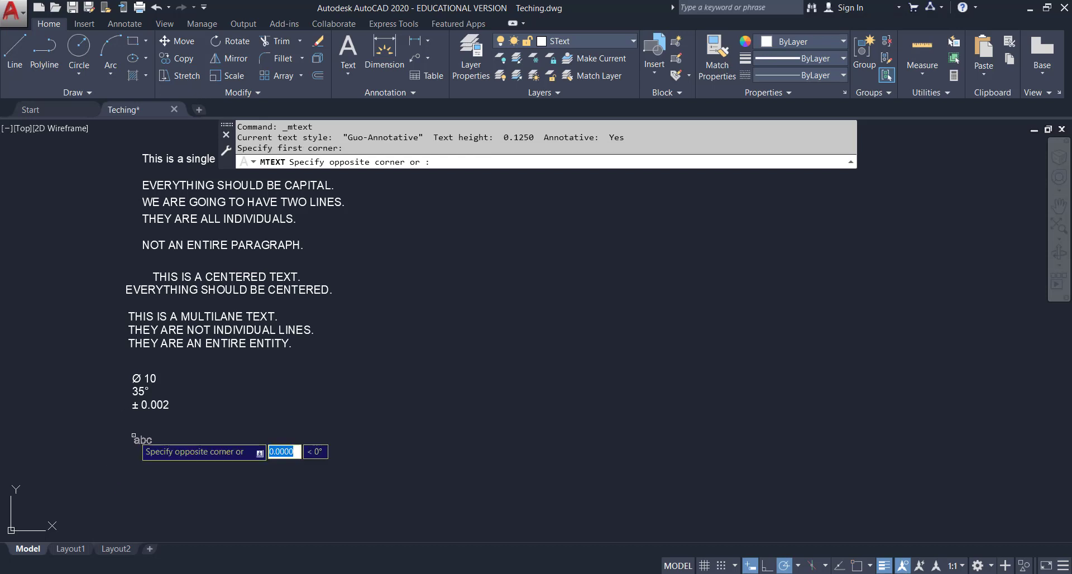
left_click(392, 497)
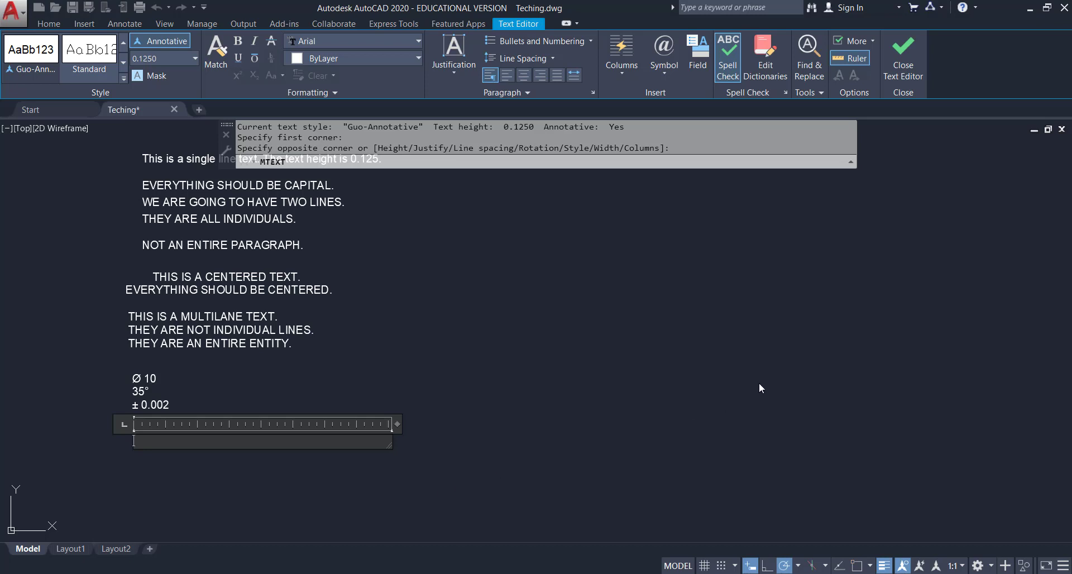
Enter "THIS IS AN ANNOTATIVE TEXT WITH THE SCALE 1:1. THE TEXT SIZE IS 0.125." and finish the multiline text.
type("TTHIS IS AN ANNOTATIVE TEXT")
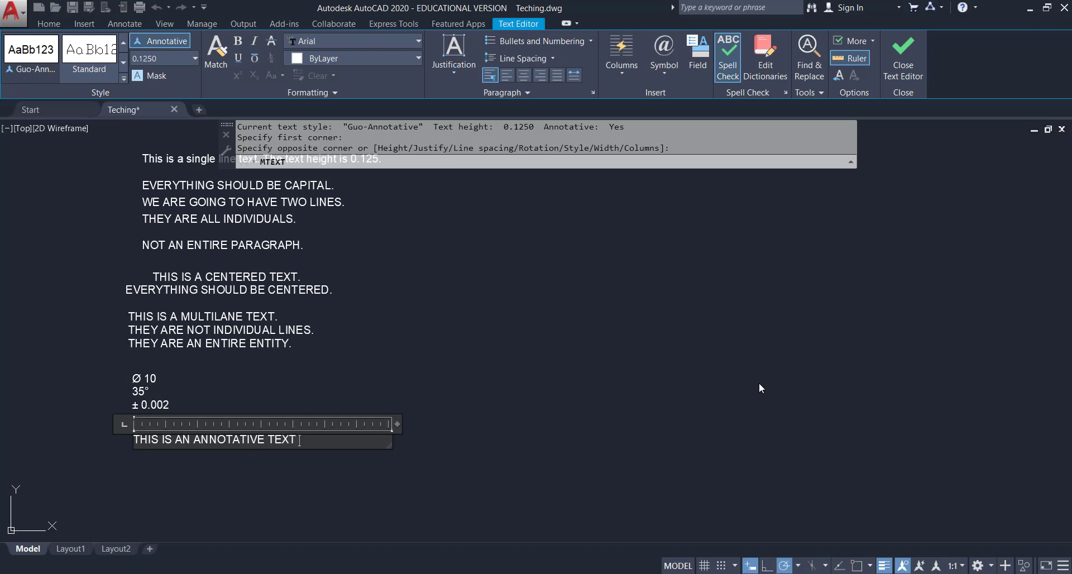
type(" WITH THE SCALE 1:1.")
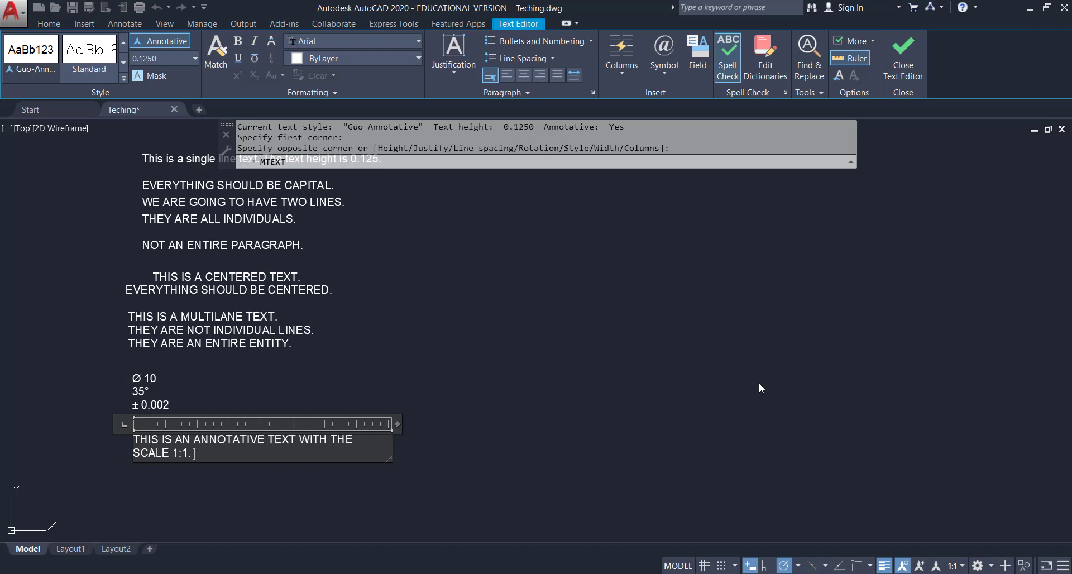
type("THE TEXT SIZE IS")
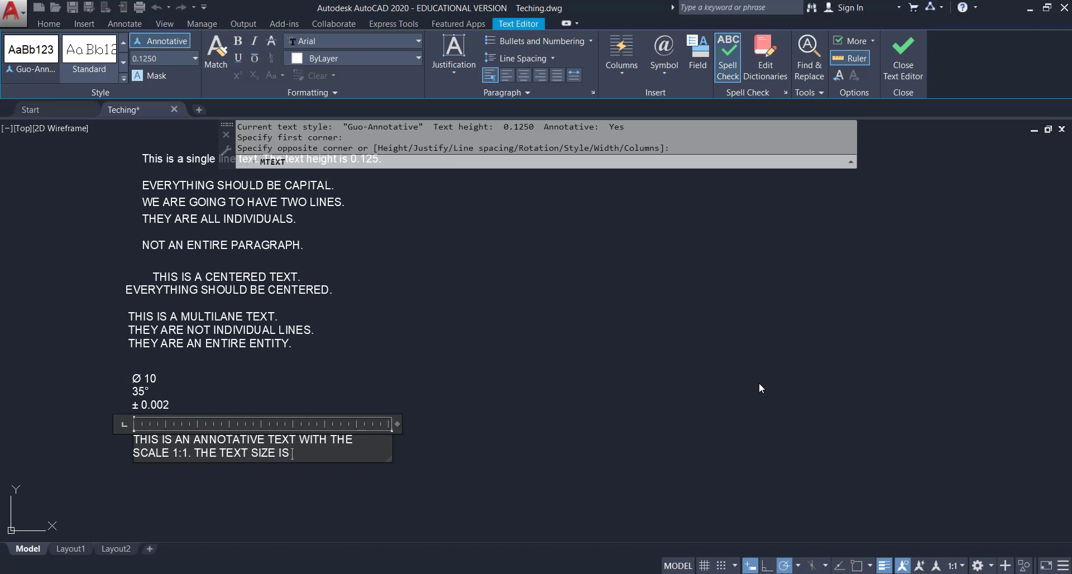
type(" 0.1")
key("BackSpace")
type("0.125")
left_click(413, 456)
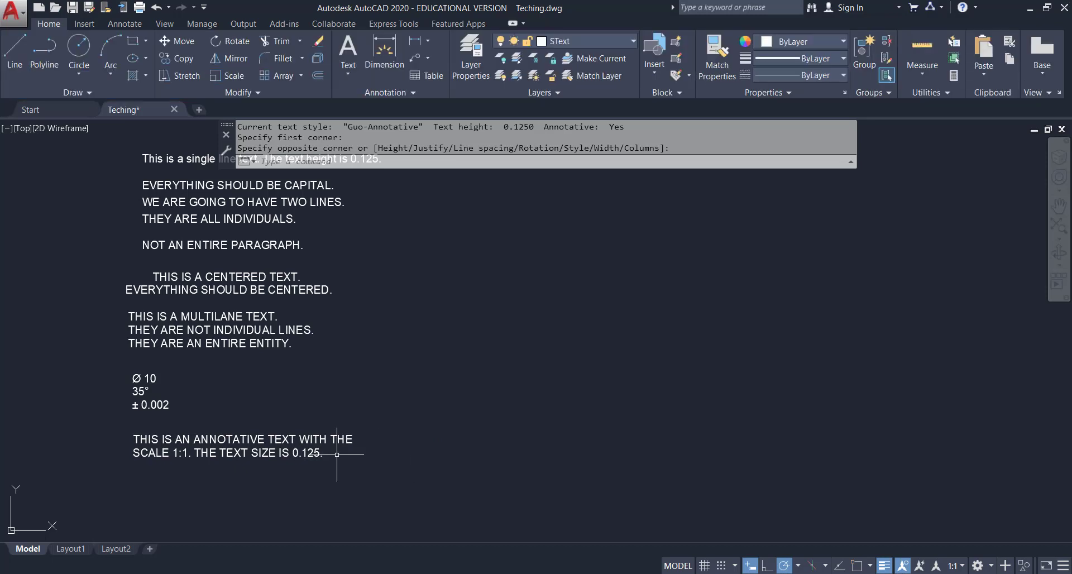
Open the 1:1 annotative multiline text for editing and copy its entire content.
left_click(221, 441)
double_click(326, 451)
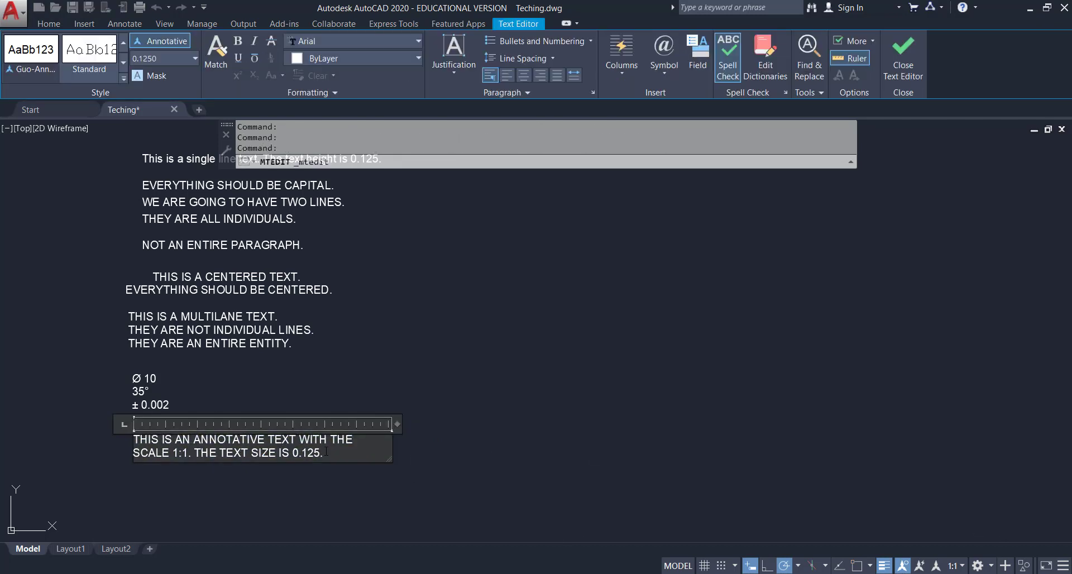
key("ctrl+a")
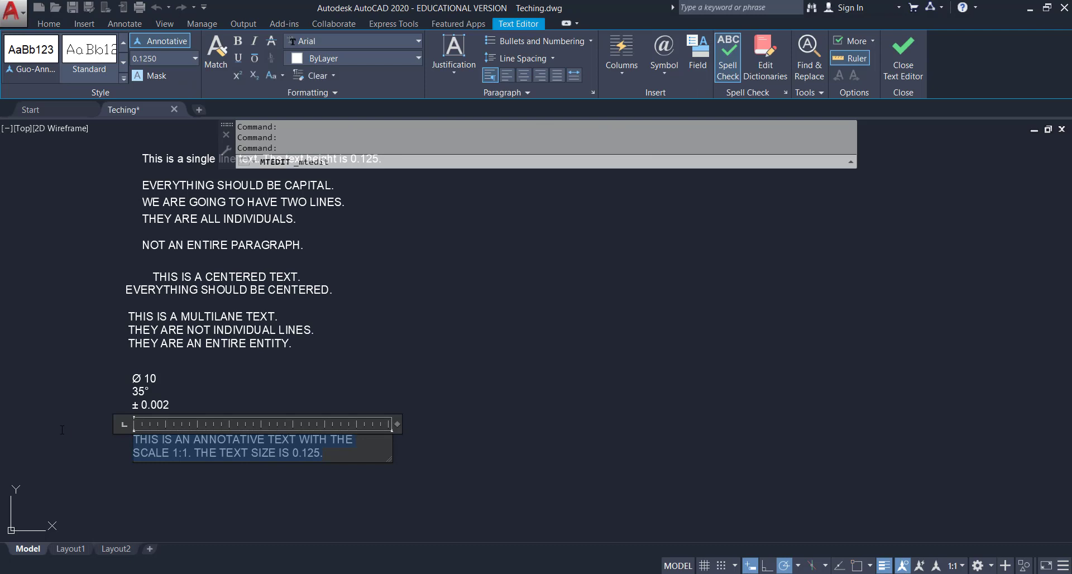
key("ctrl+c")
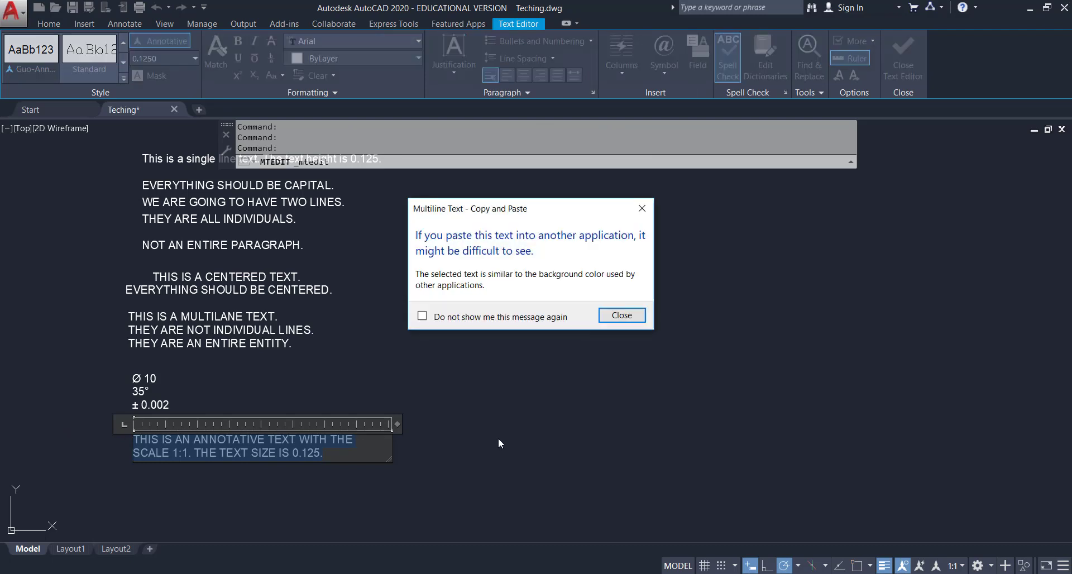
left_click(618, 319)
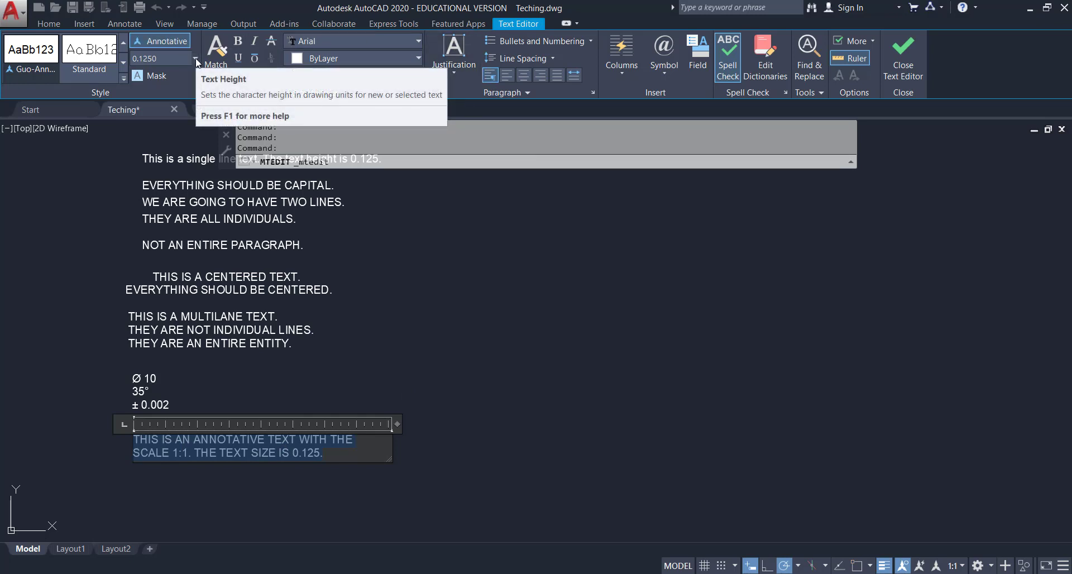
Apply bold, underline and overline formatting to the whole annotative sentence and close the text editor.
left_click(178, 59)
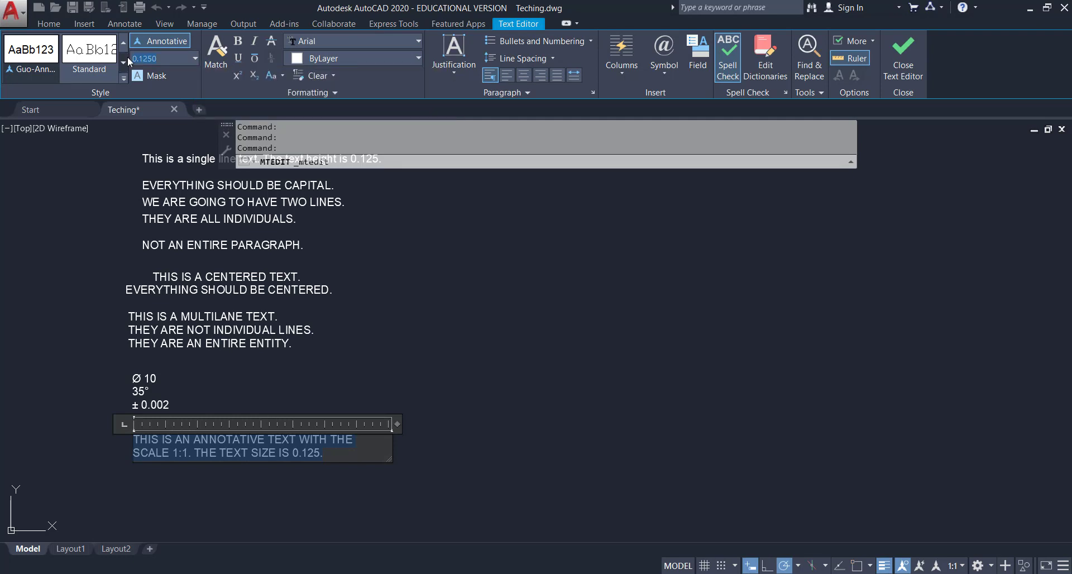
left_click(244, 43)
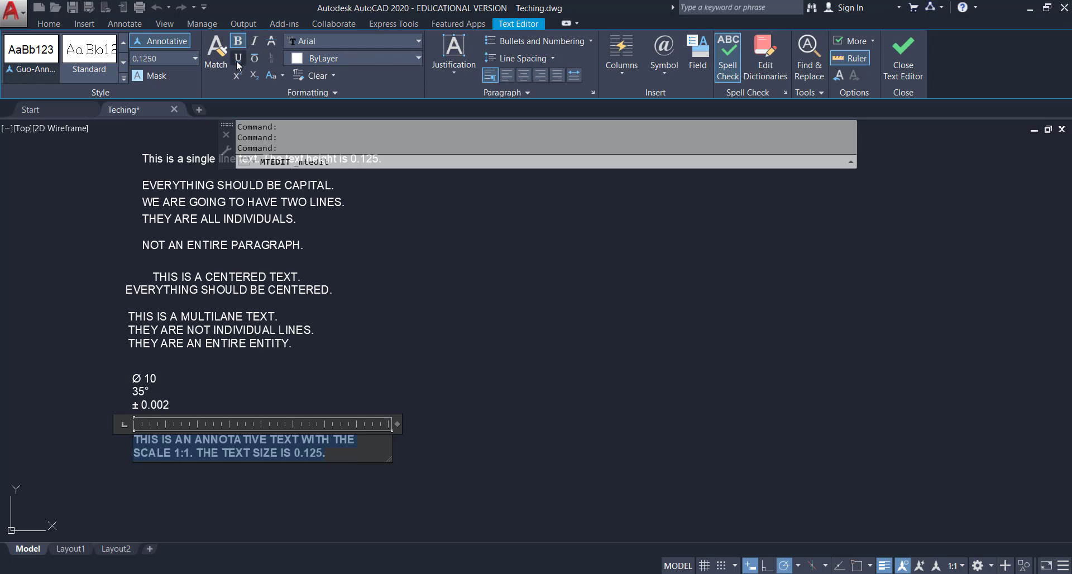
left_click(239, 60)
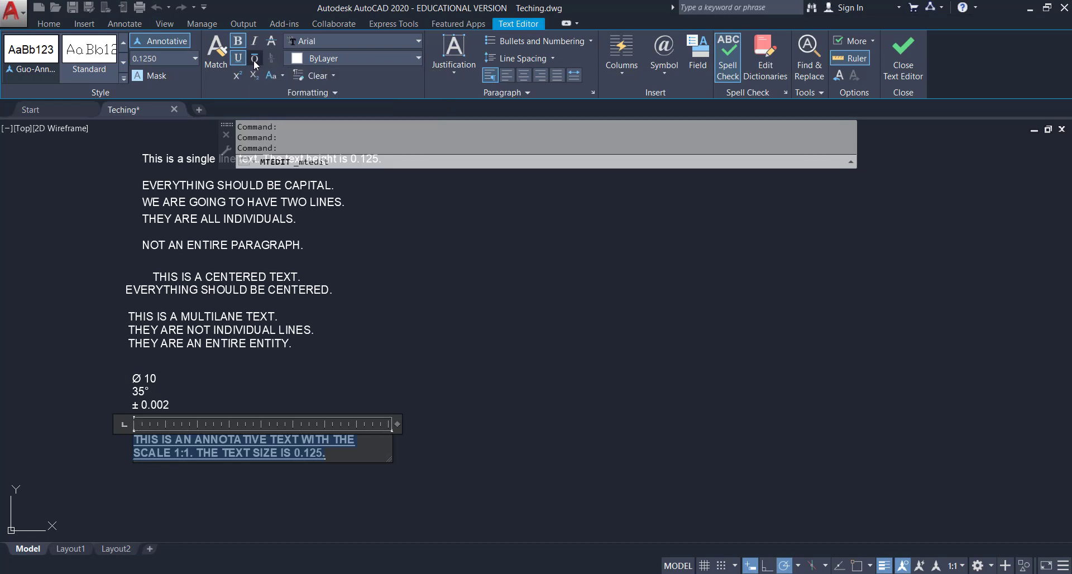
left_click(254, 59)
left_click(414, 463)
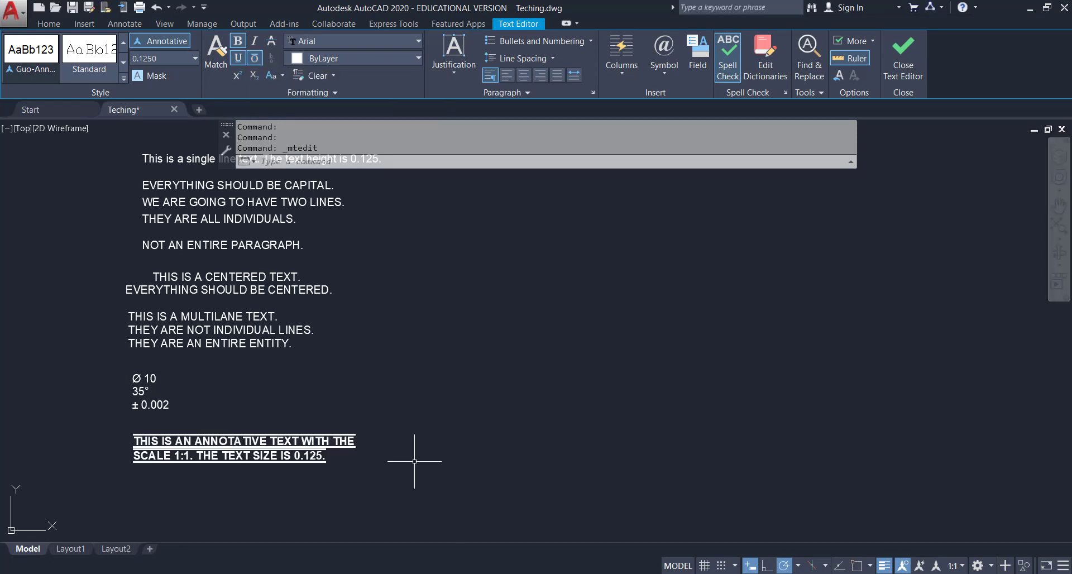
Widen the annotative text's box horizontally until its sentence fits on a single line.
left_click(285, 443)
left_click(392, 435)
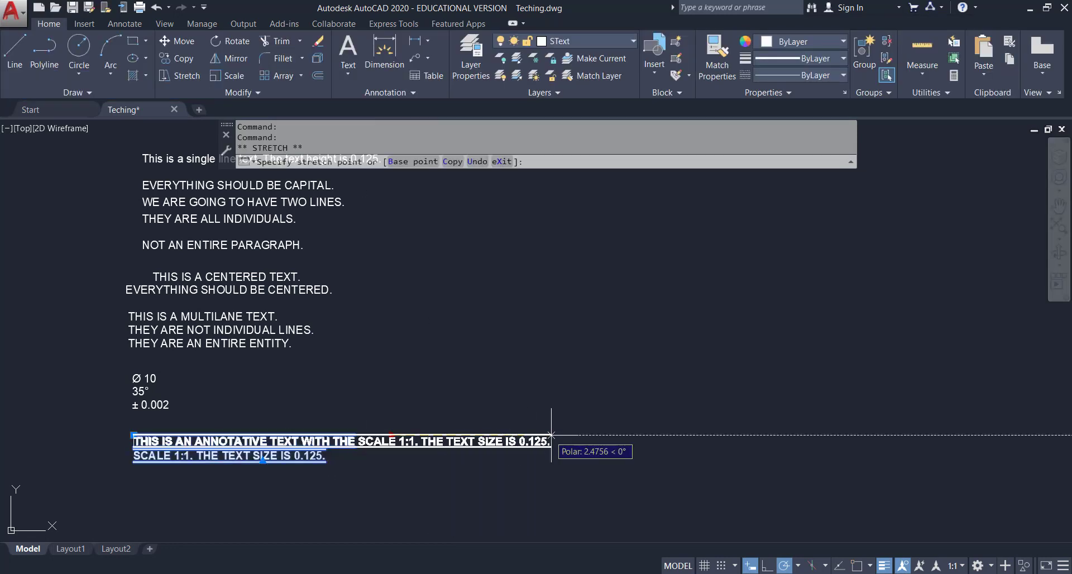
left_click(722, 435)
left_click(428, 477)
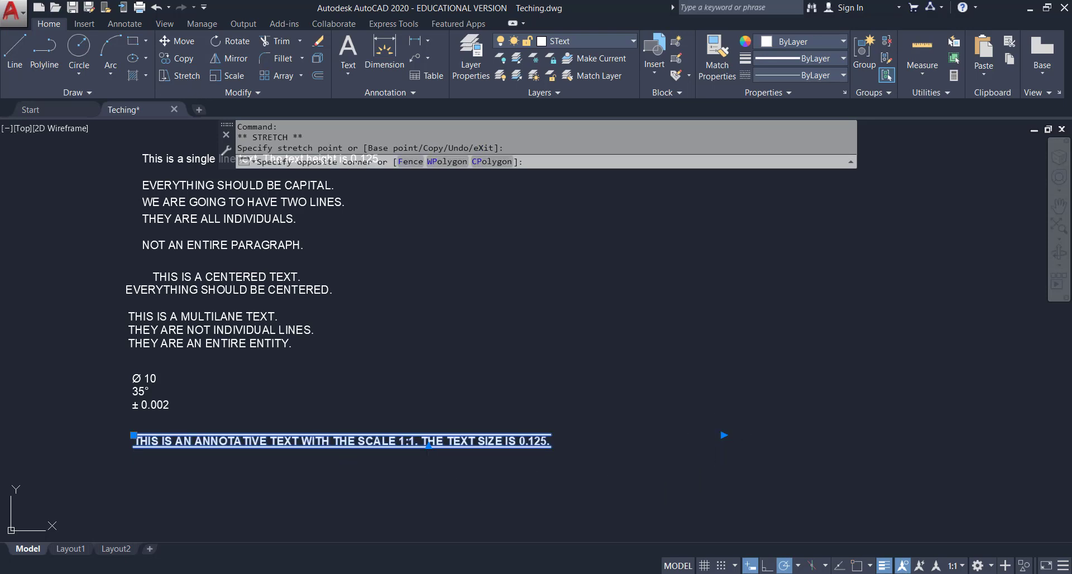
key("Escape")
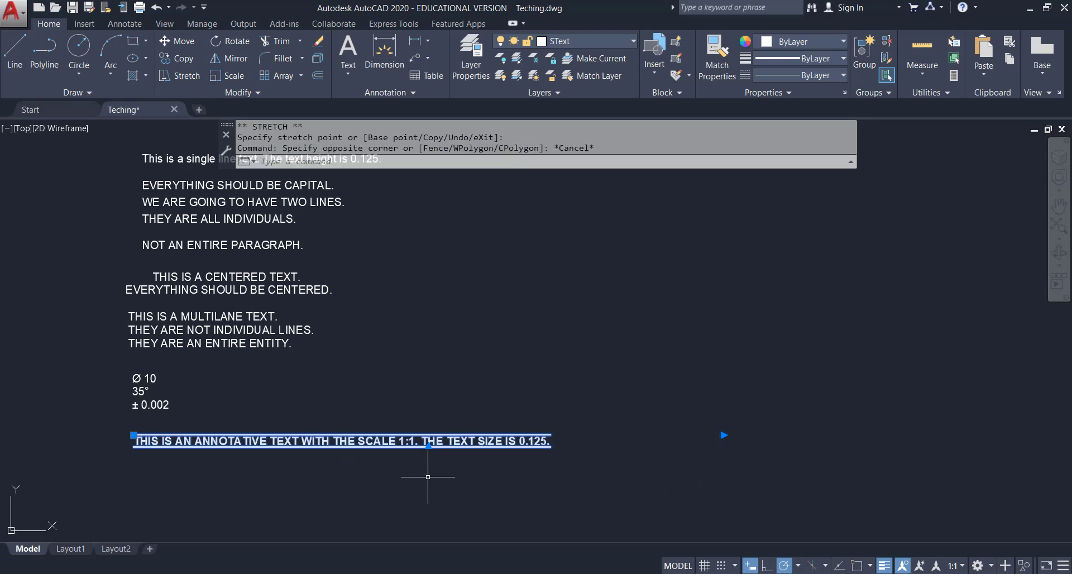
Reopen the annotative text and remove the bold, underline and overline formatting from the whole sentence.
double_click(396, 443)
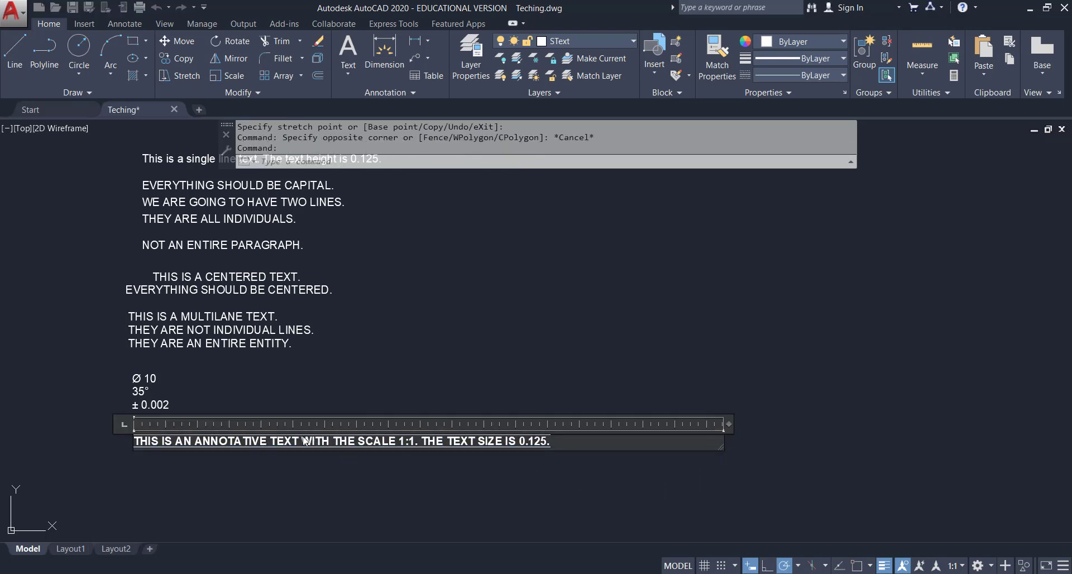
left_click_drag(557, 448, 133, 442)
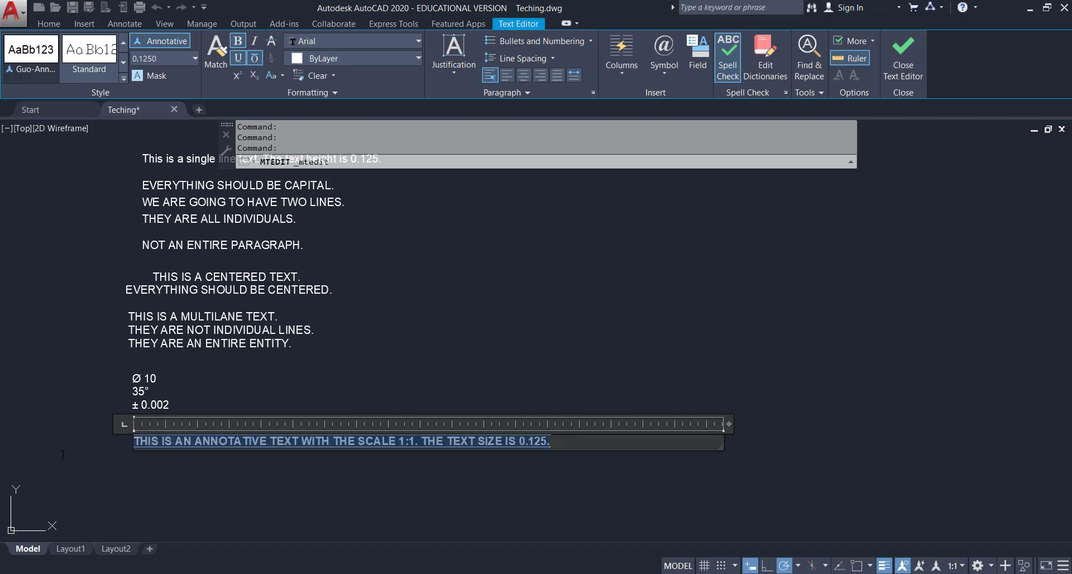
left_click(238, 59)
left_click(237, 41)
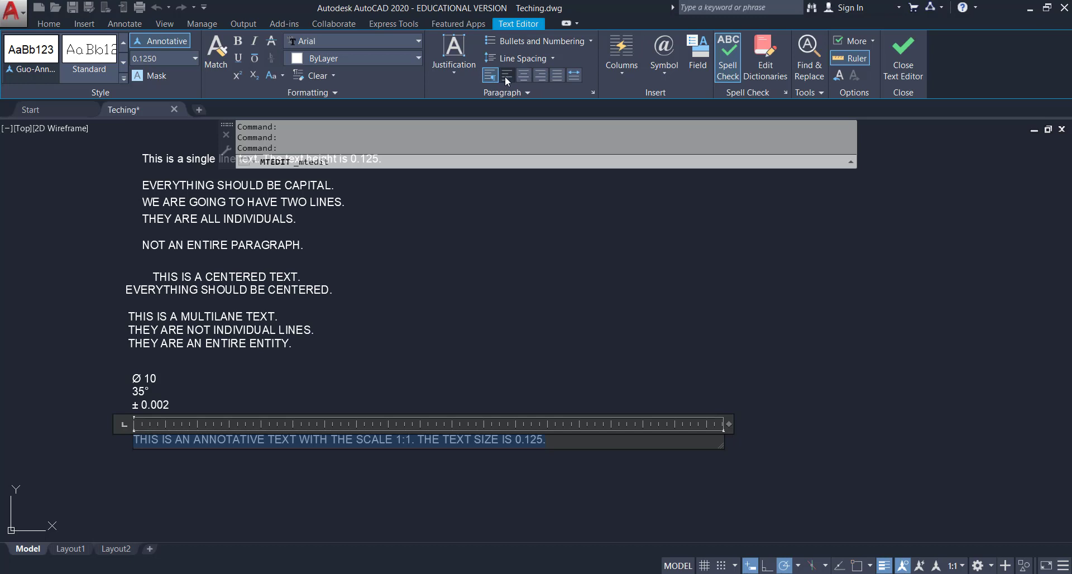
Try centre alignment on the annotative sentence, restore the default alignment and check the line spacing options.
left_click(524, 75)
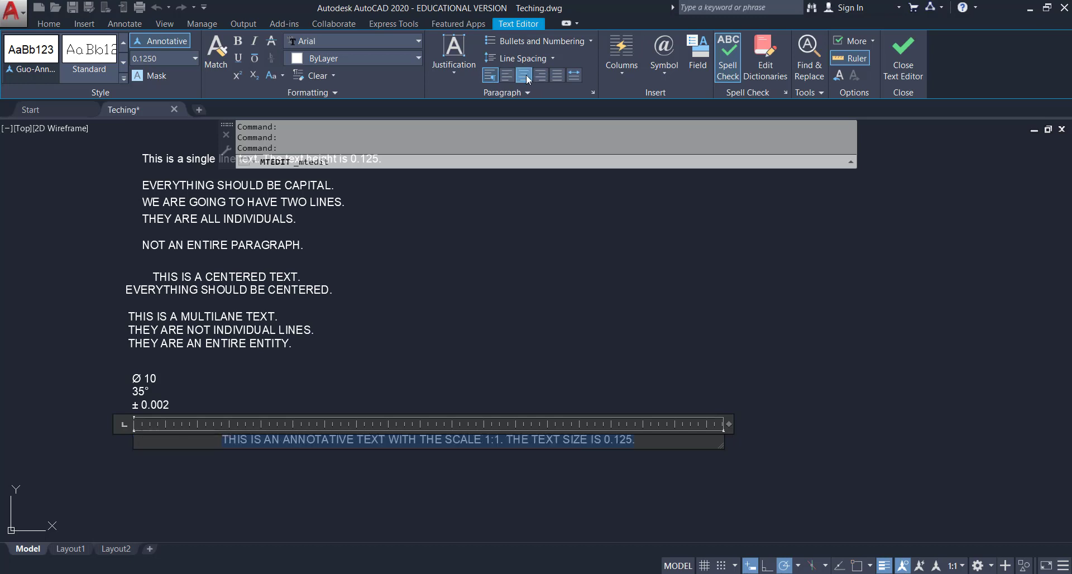
left_click(491, 82)
left_click(553, 58)
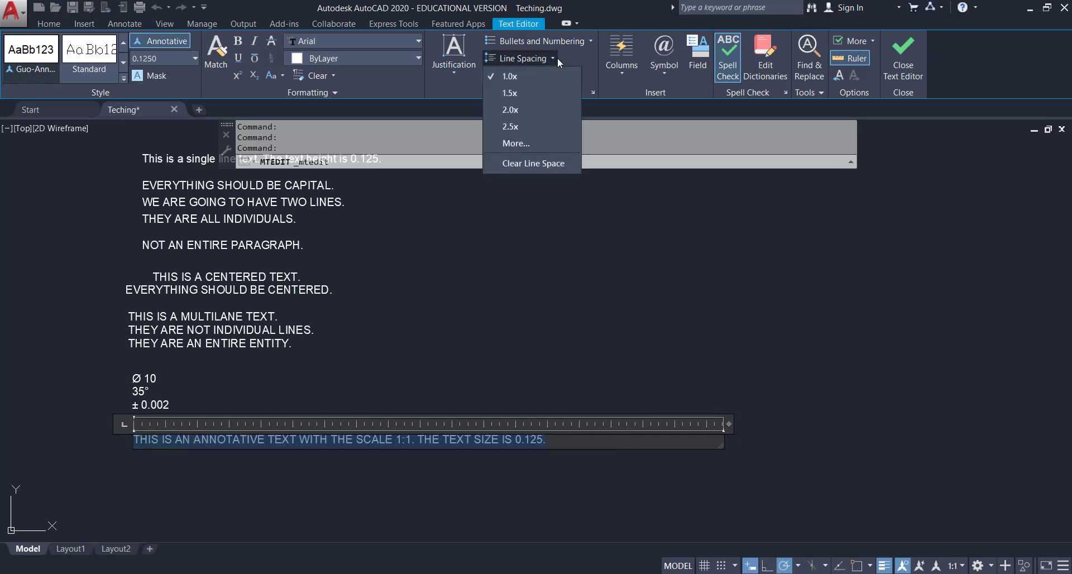
left_click(557, 58)
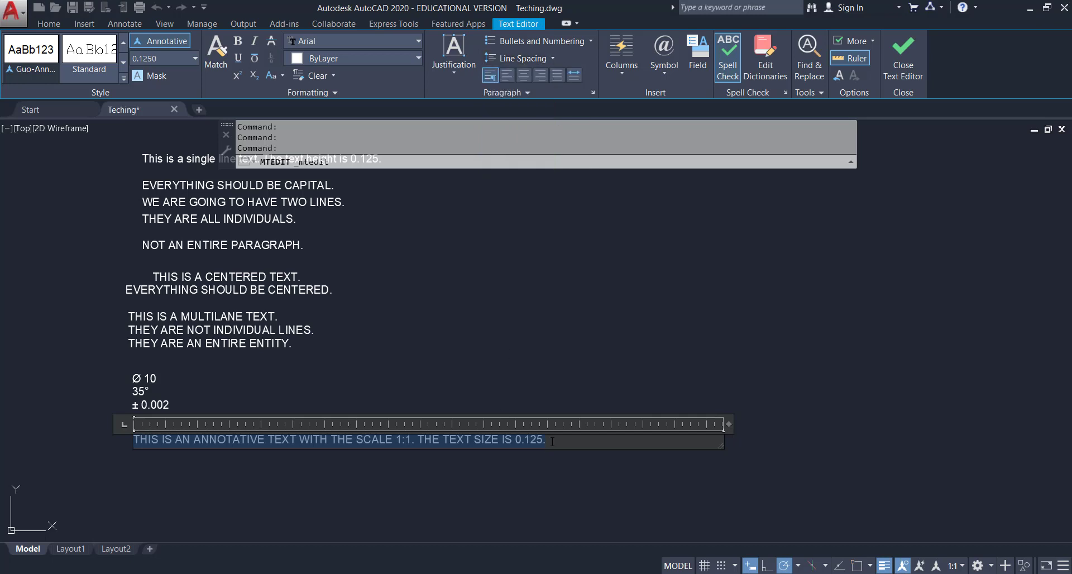
Copy the whole annotative sentence and close the text editor.
mouse_move(552, 441)
left_mouse_down()
mouse_move(246, 441)
mouse_move(125, 426)
left_mouse_up()
key("ctrl+c")
left_click(687, 314)
left_click(478, 481)
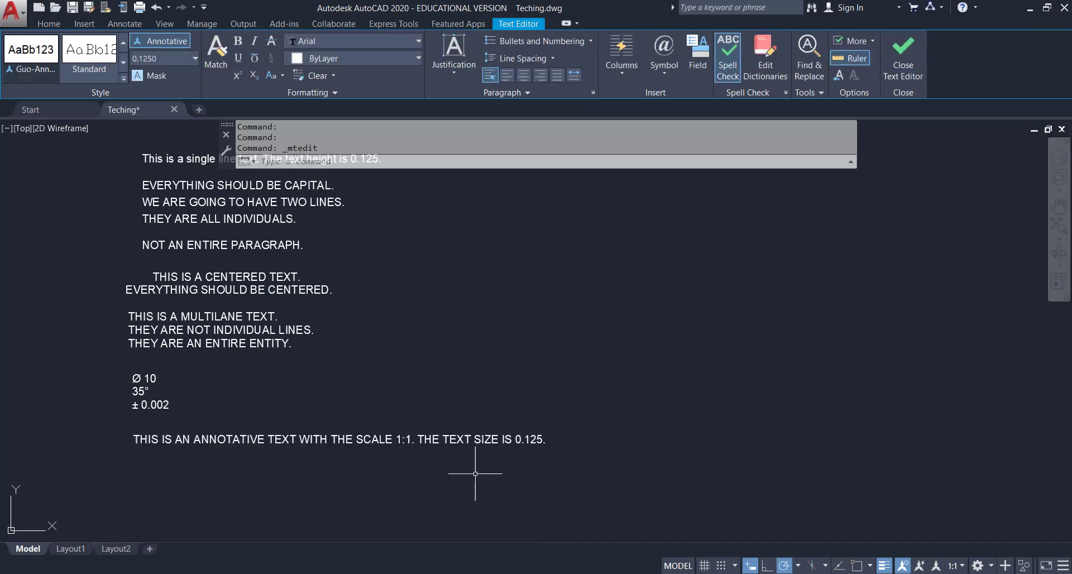
left_click(961, 565)
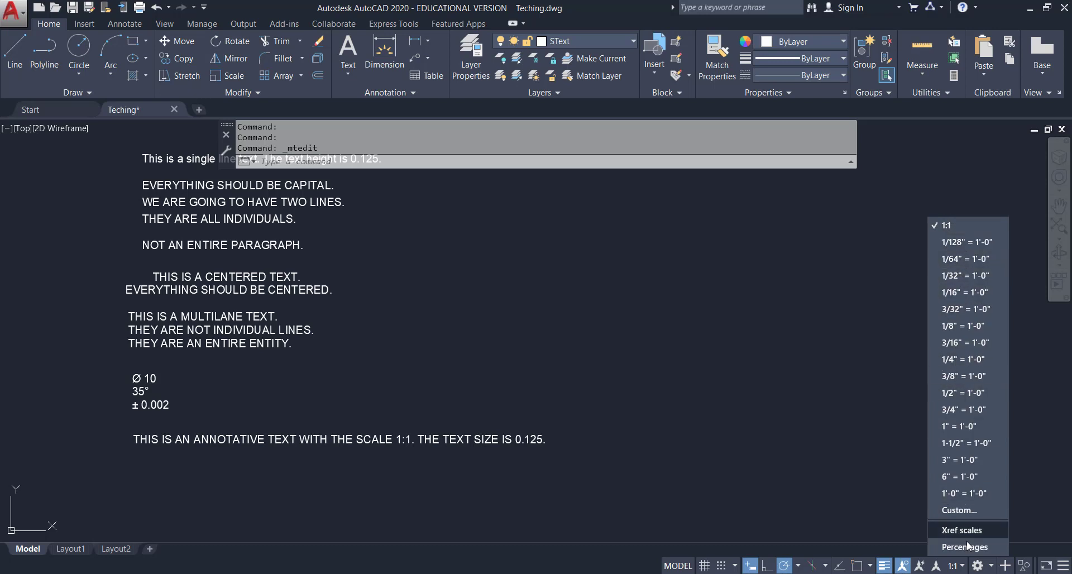
left_click(964, 506)
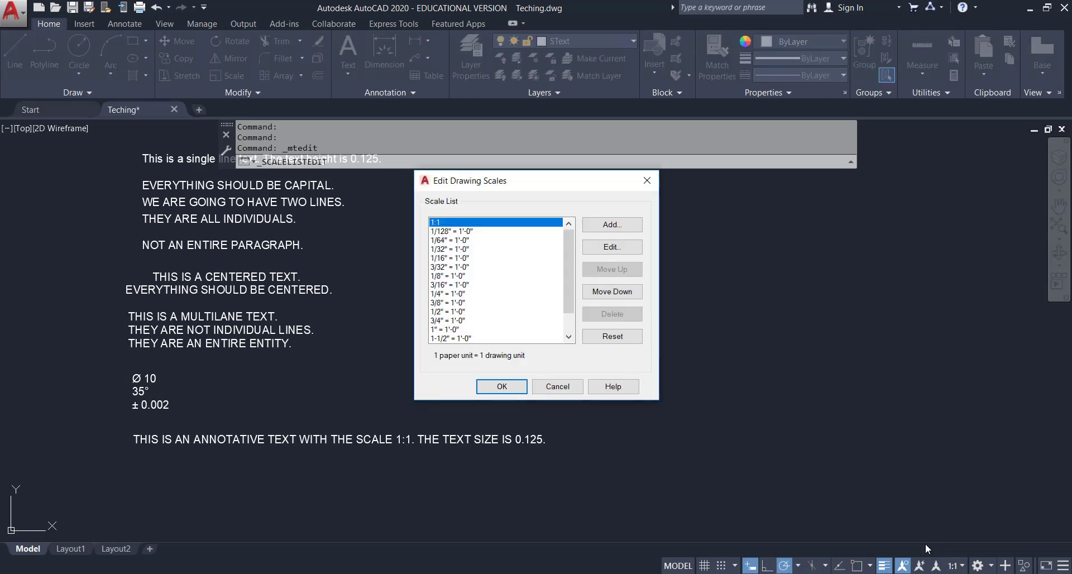
left_click(648, 180)
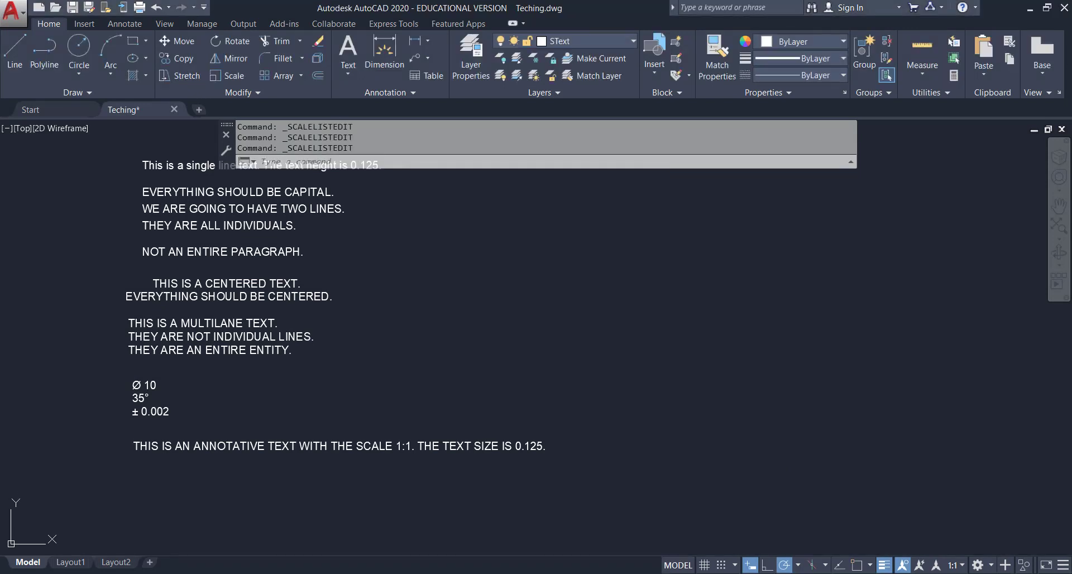
Add a custom annotation scale named 1:2 with 1 paper unit equal to 2 drawing units.
left_click(959, 565)
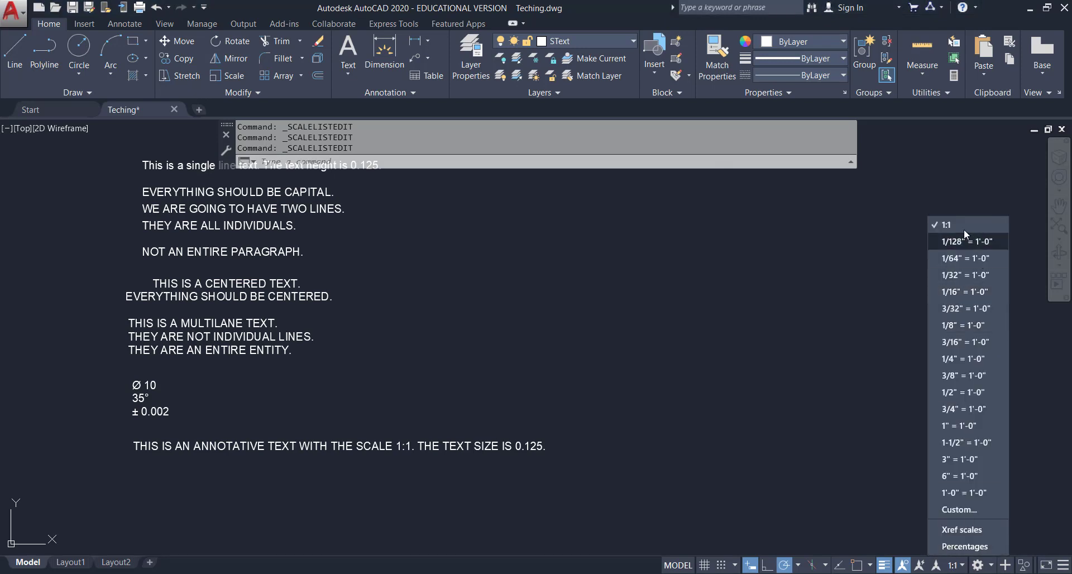
left_click(953, 510)
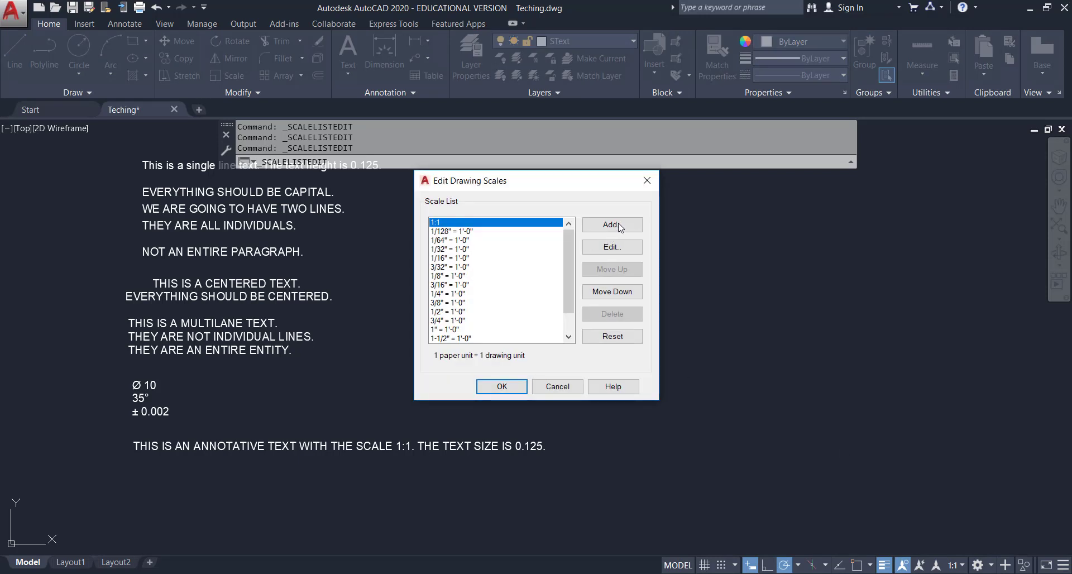
left_click(619, 227)
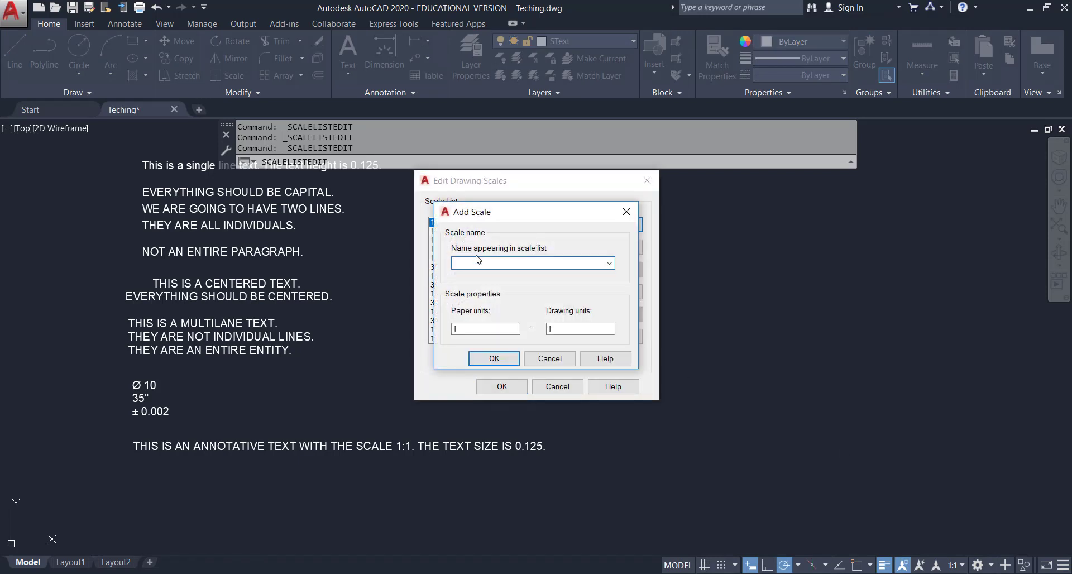
type("1")
key("Return")
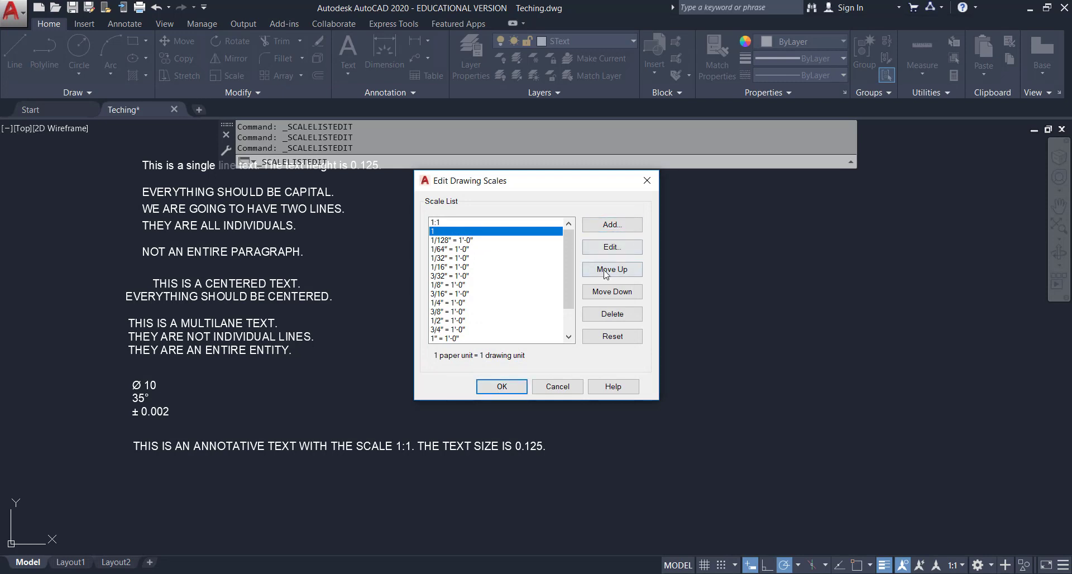
left_click(612, 247)
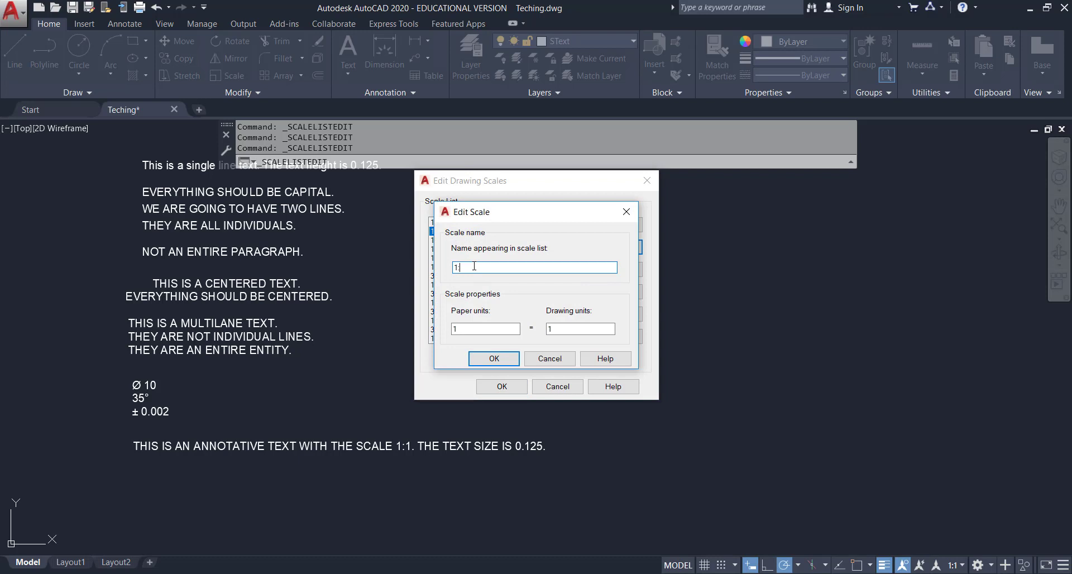
left_click_drag(588, 330, 506, 325)
type("2")
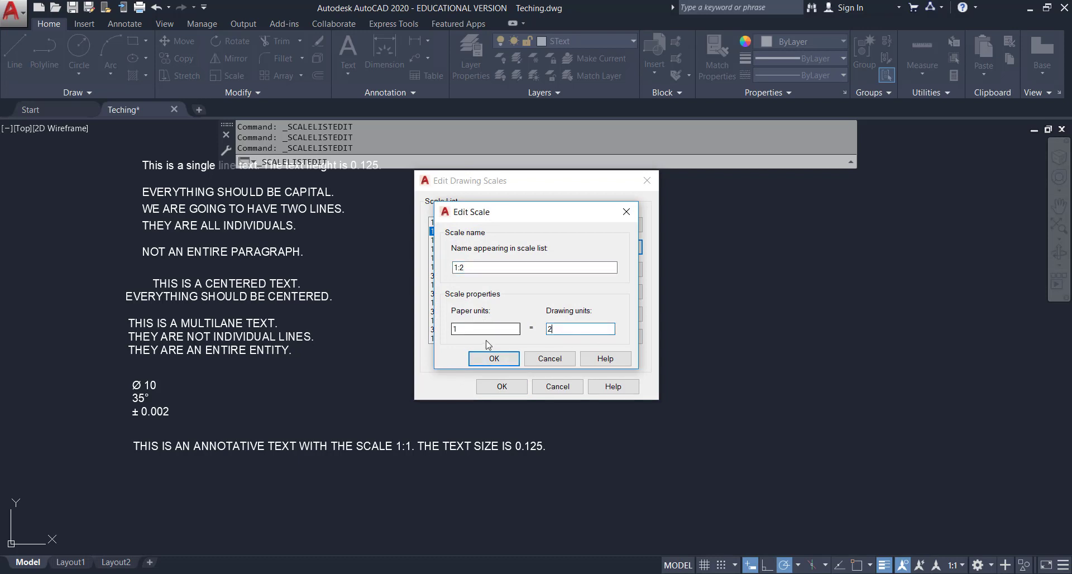
left_click(494, 359)
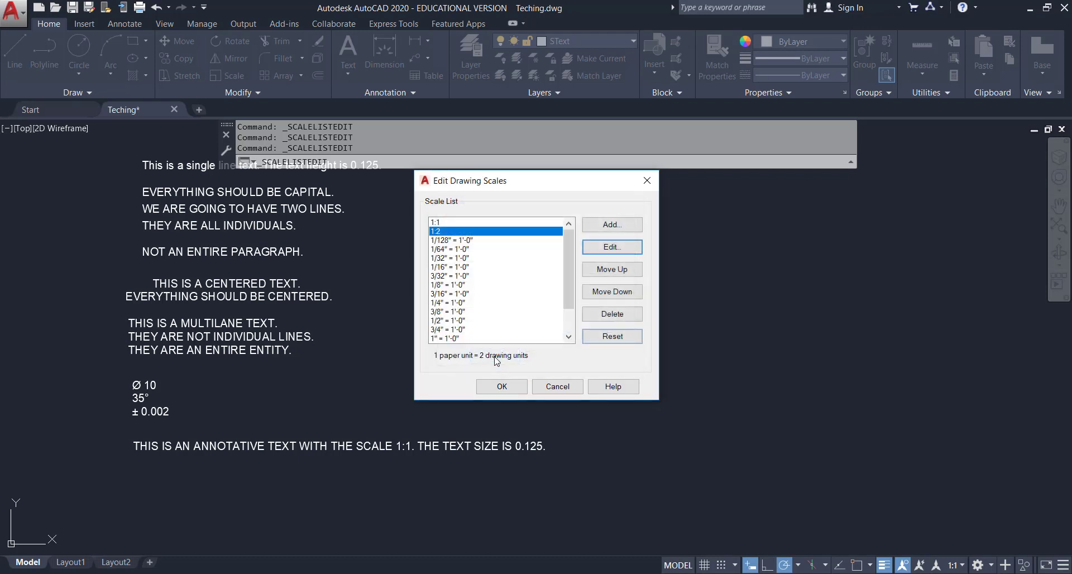
Add another scale named 1:4 with 1 paper unit equal to 4 drawing units and accept the scale list.
left_click(612, 225)
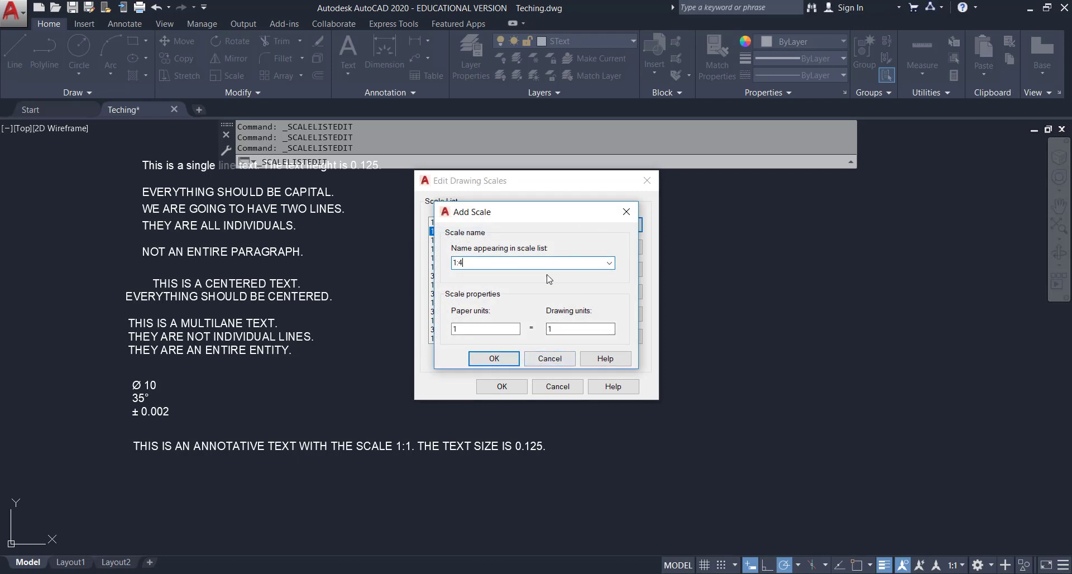
key("Tab")
key("Tab")
left_click(494, 359)
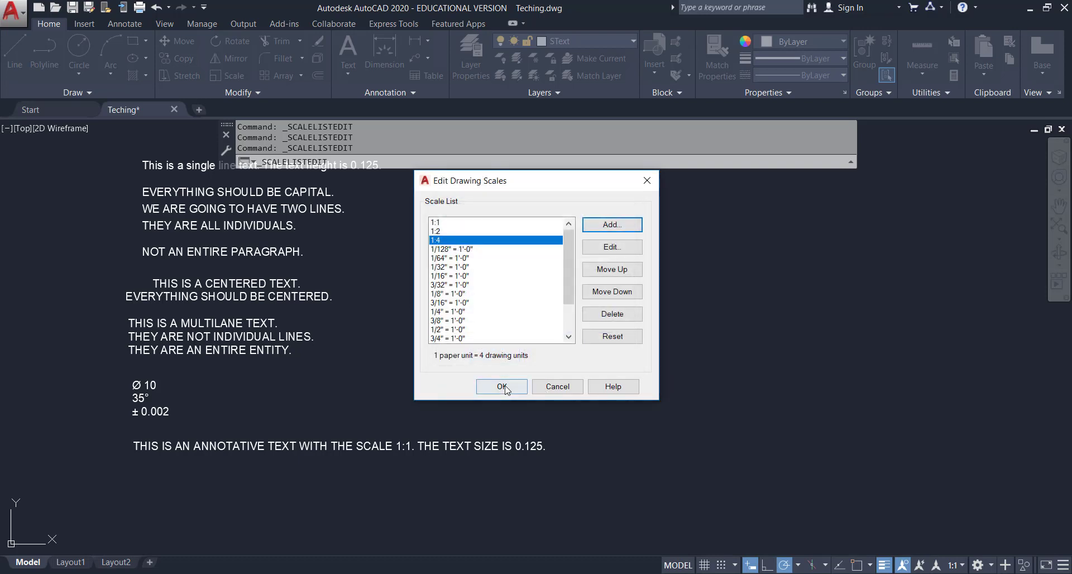
left_click(501, 386)
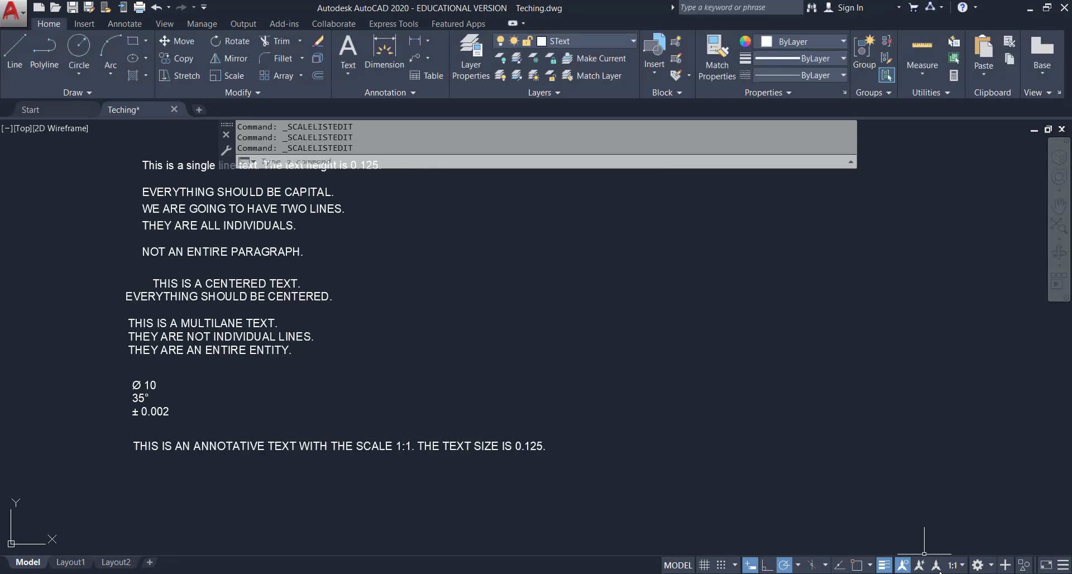
Set the annotation scale to 1:2 and paste the copied sentence as multiline text in a frame below the 1:1 annotative text.
left_click(960, 566)
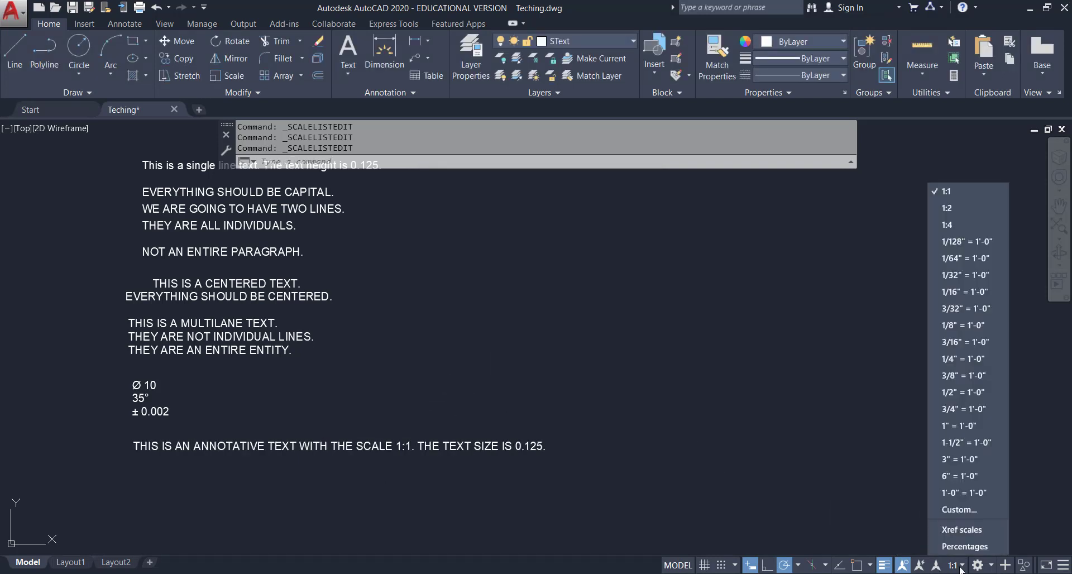
left_click(983, 208)
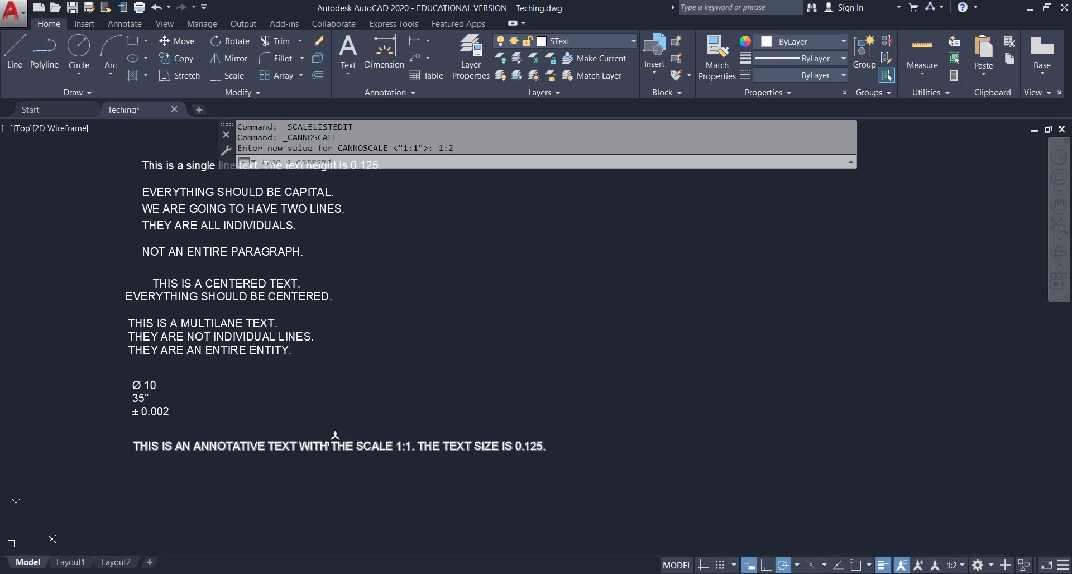
left_click(344, 77)
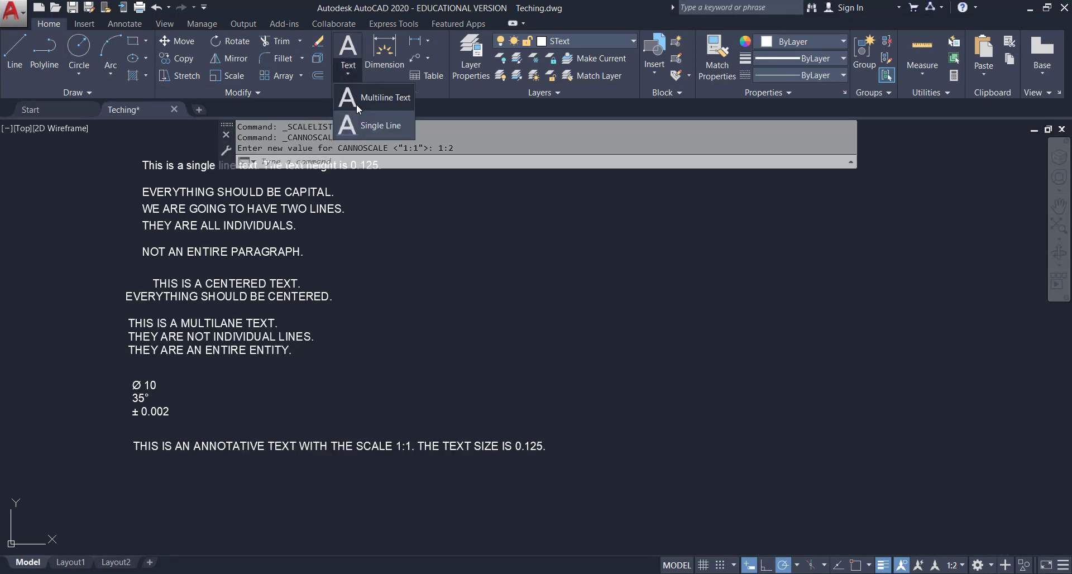
left_click(356, 105)
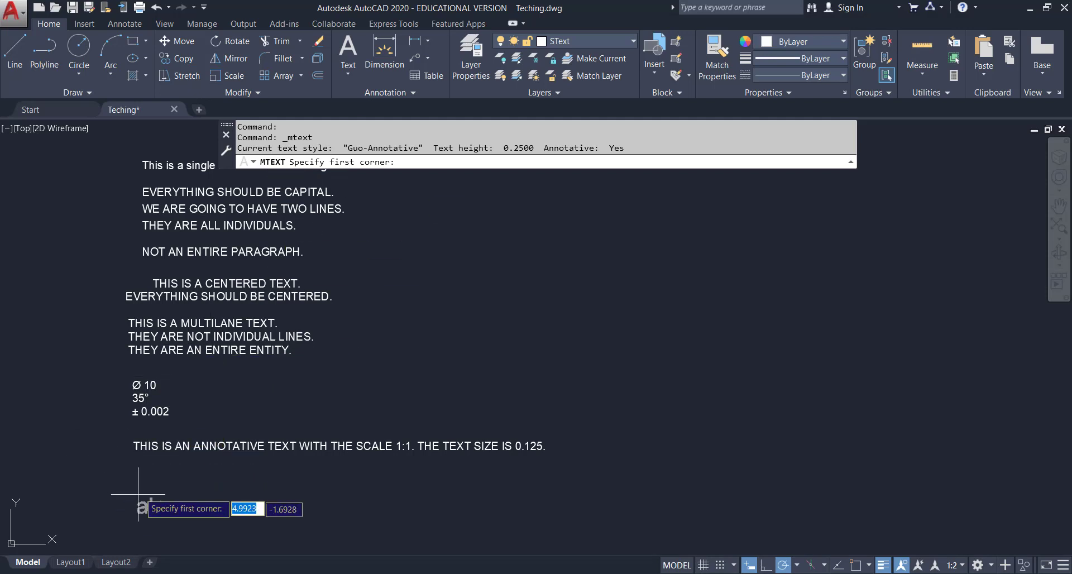
left_click(134, 476)
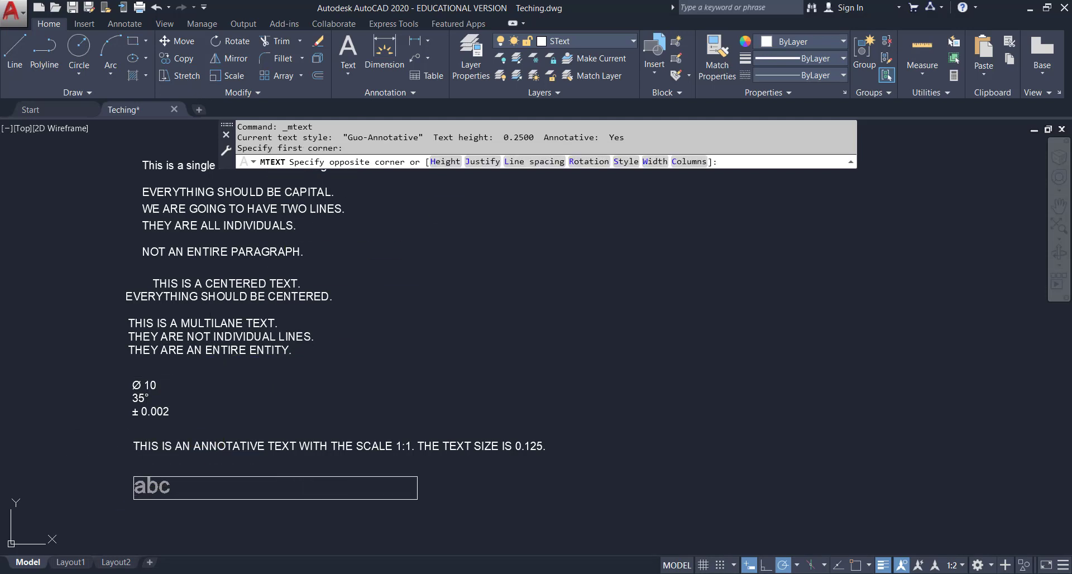
left_click(417, 499)
key("ctrl+v")
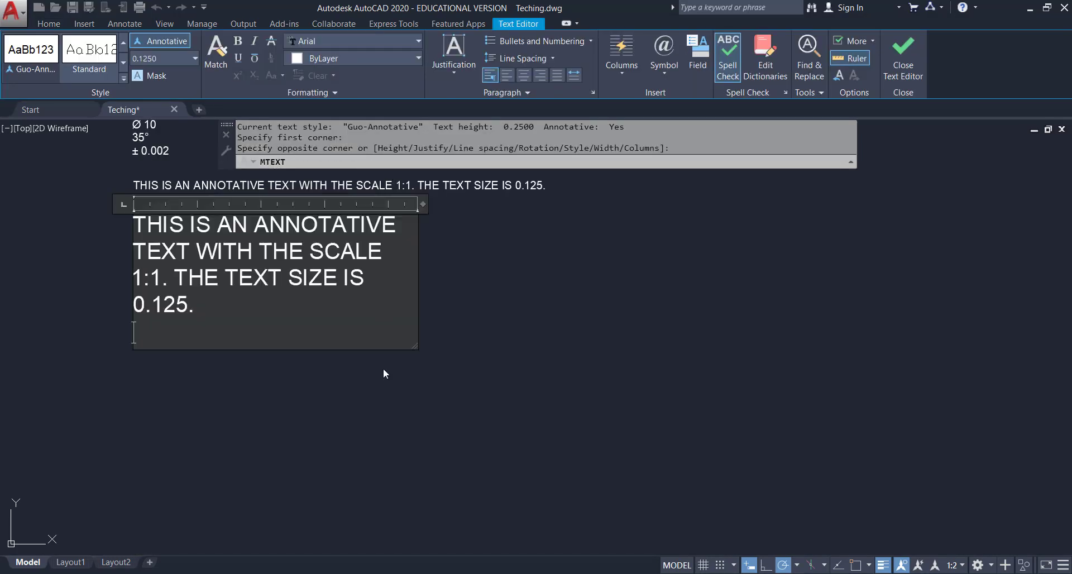
Widen the new text's frame so the sentence wraps onto two lines and save the text changes.
left_click_drag(421, 278, 687, 280)
key("Escape")
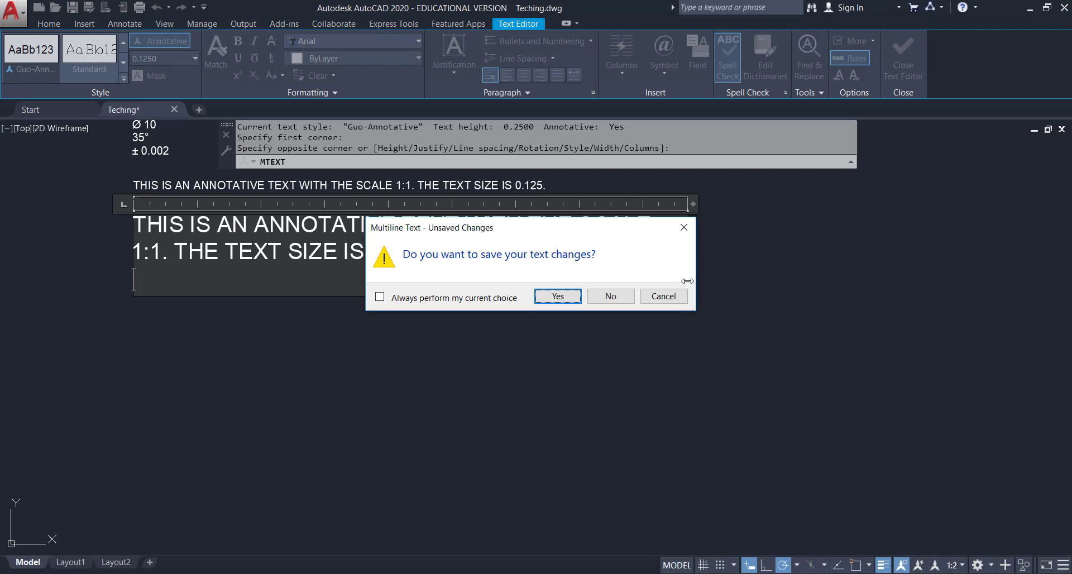
left_click(556, 298)
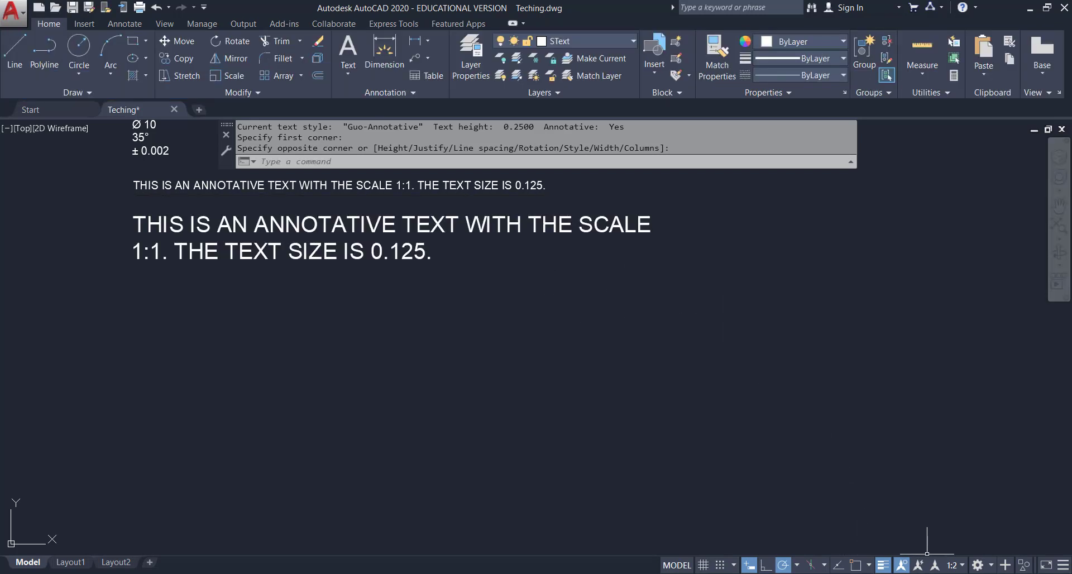
Set the annotation scale to 1:4 and paste the copied sentence as another multiline text below the 1:2-scale text.
left_click(963, 565)
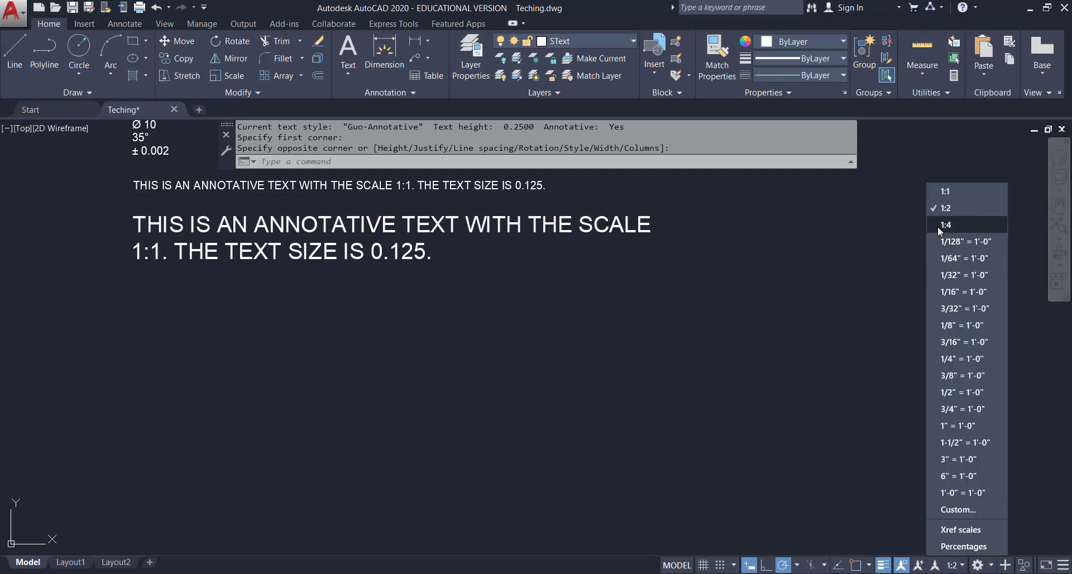
left_click(846, 234)
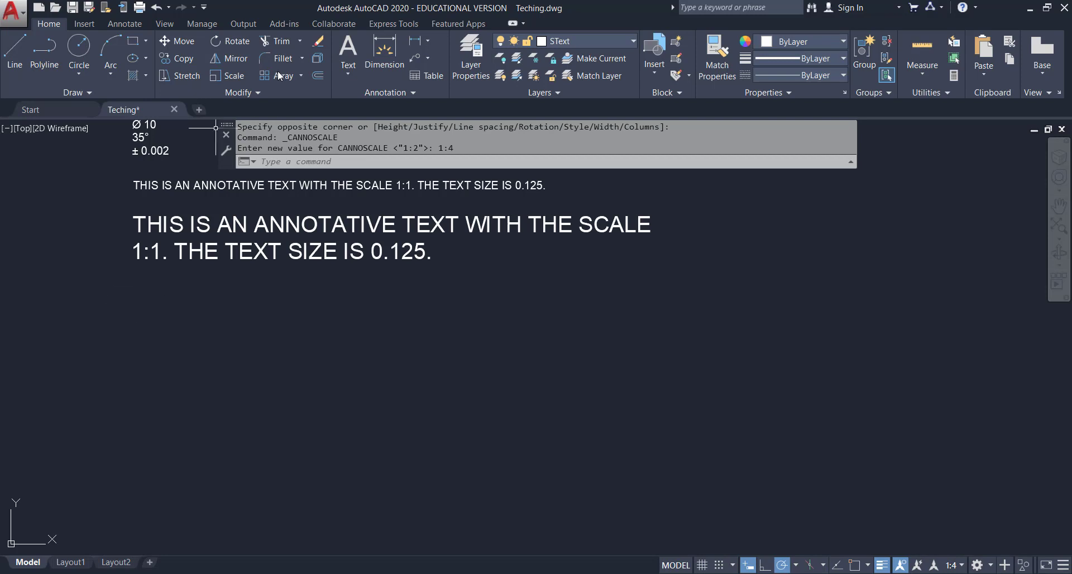
left_click(348, 73)
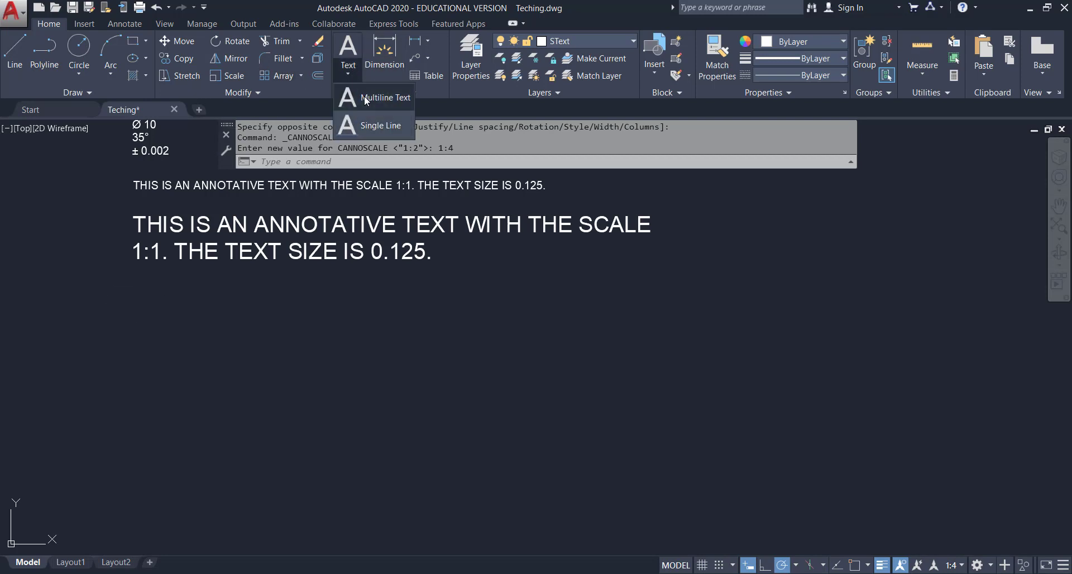
left_click(371, 97)
left_click(129, 303)
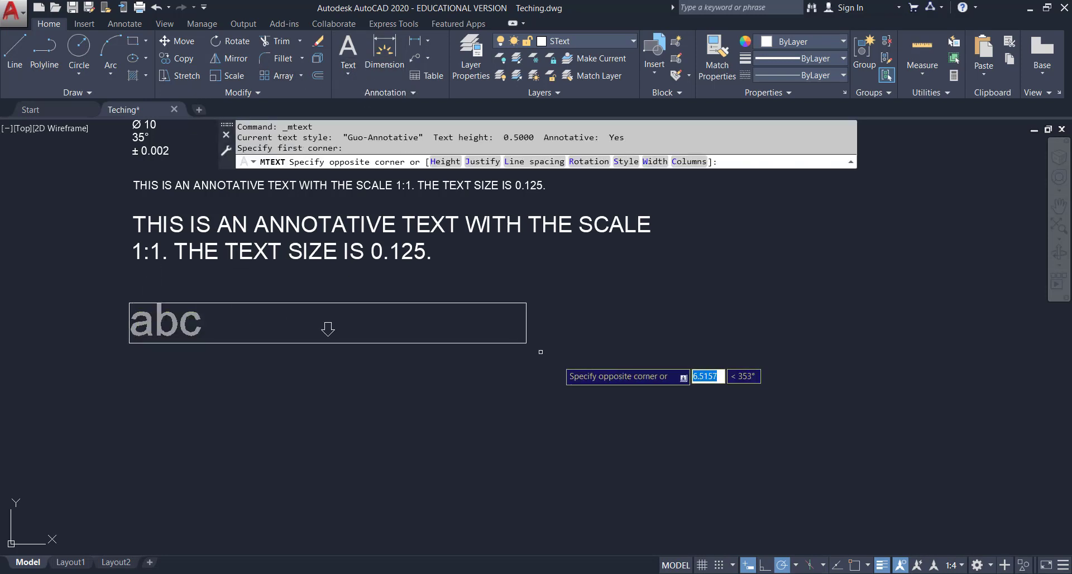
left_click(620, 382)
type("THIS IS AN ANNOTATIVE TEXT WITH THE SCALE 1:1. THE TEXT SIZE IS 0.125.")
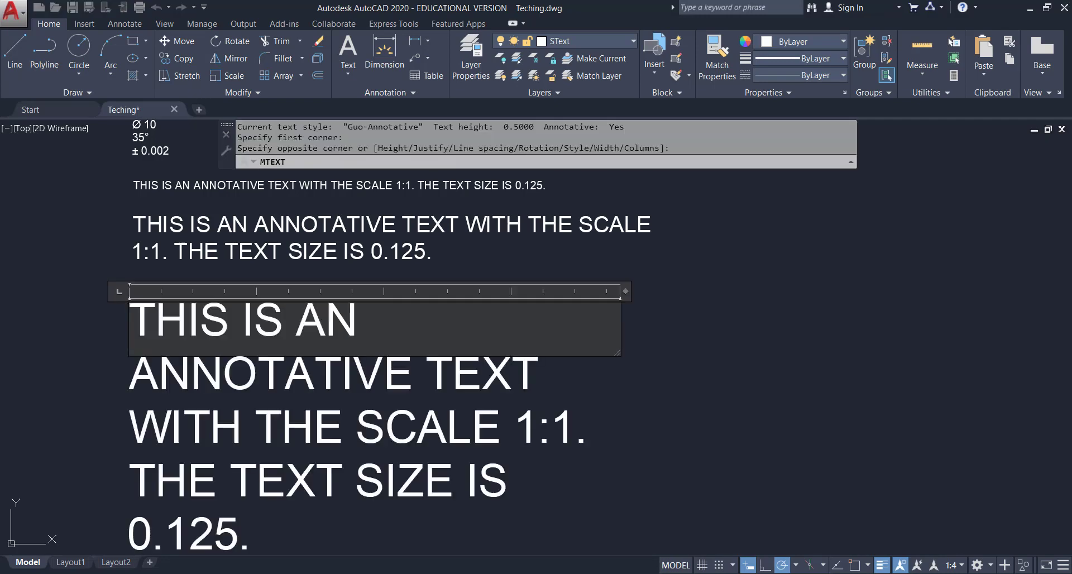
left_click(673, 314)
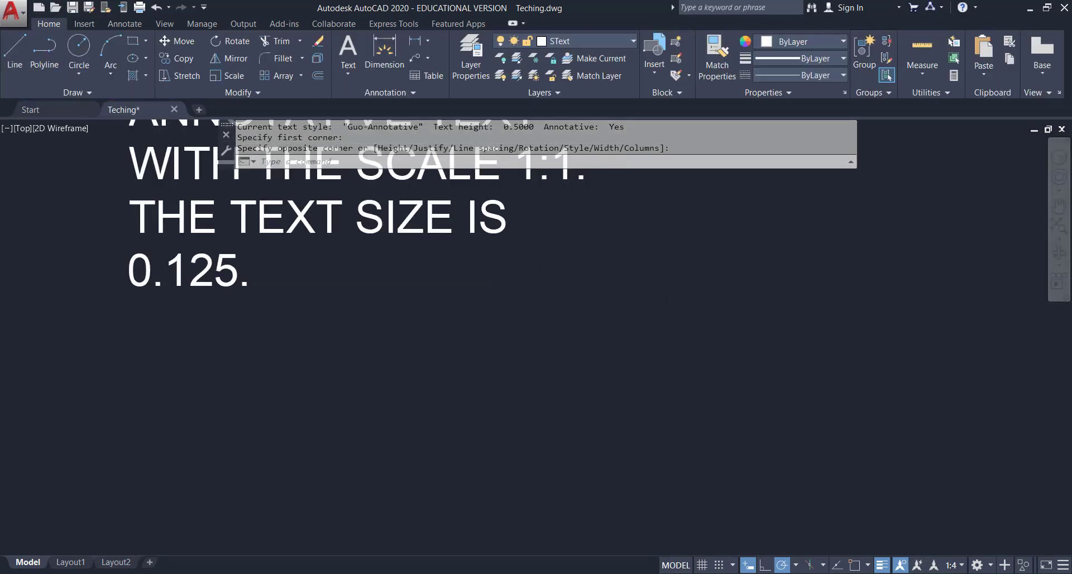
Stretch the width of the largest annotative text so the sentence wraps onto two lines.
scroll(498, 278, "up", 5)
scroll(445, 296, "down", 5)
scroll(445, 296, "down", 4)
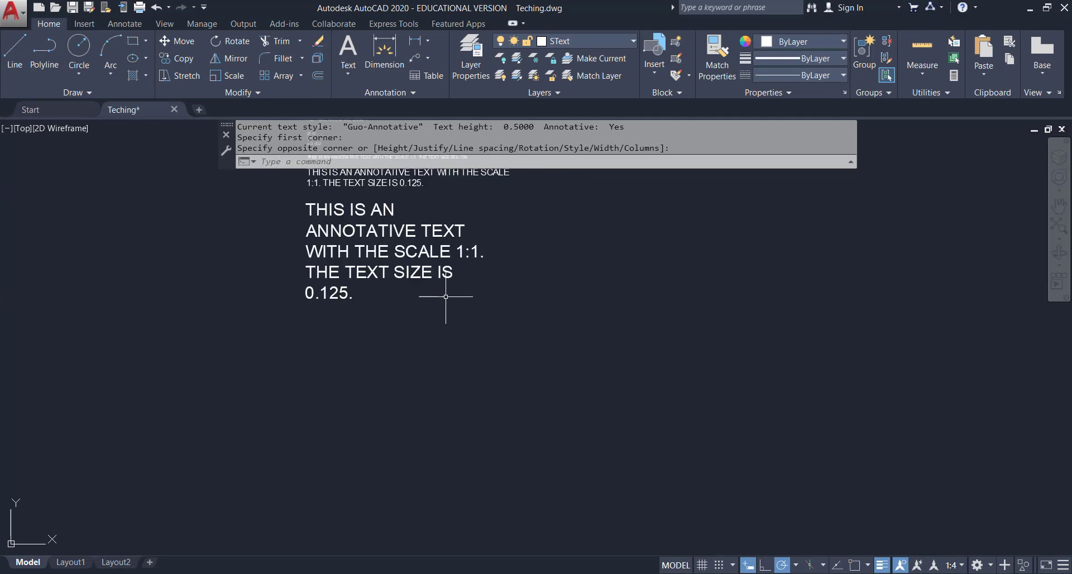
left_click(641, 252)
left_click(421, 243)
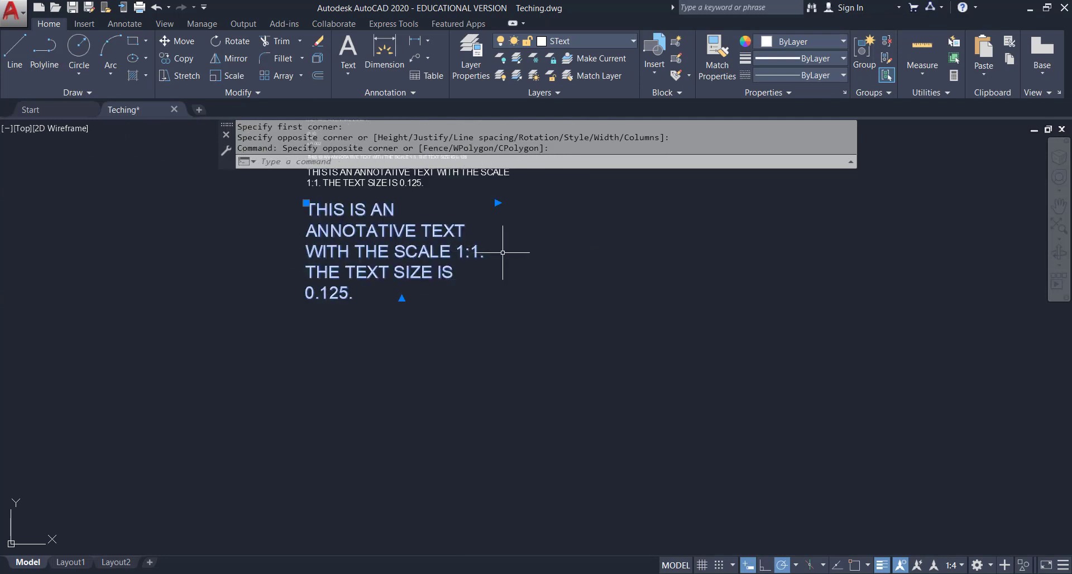
left_click(498, 203)
left_click(775, 202)
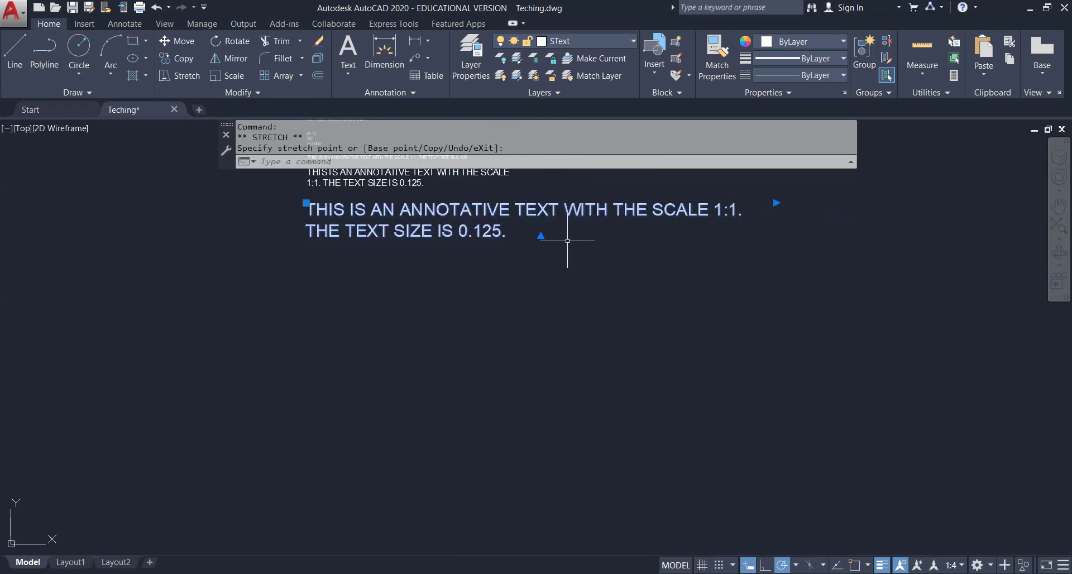
Check the quick properties of the two larger annotative texts together and clear the selection.
scroll(569, 239, "up", 3)
scroll(570, 239, "down", 3)
middle_click_drag(582, 195, 536, 373)
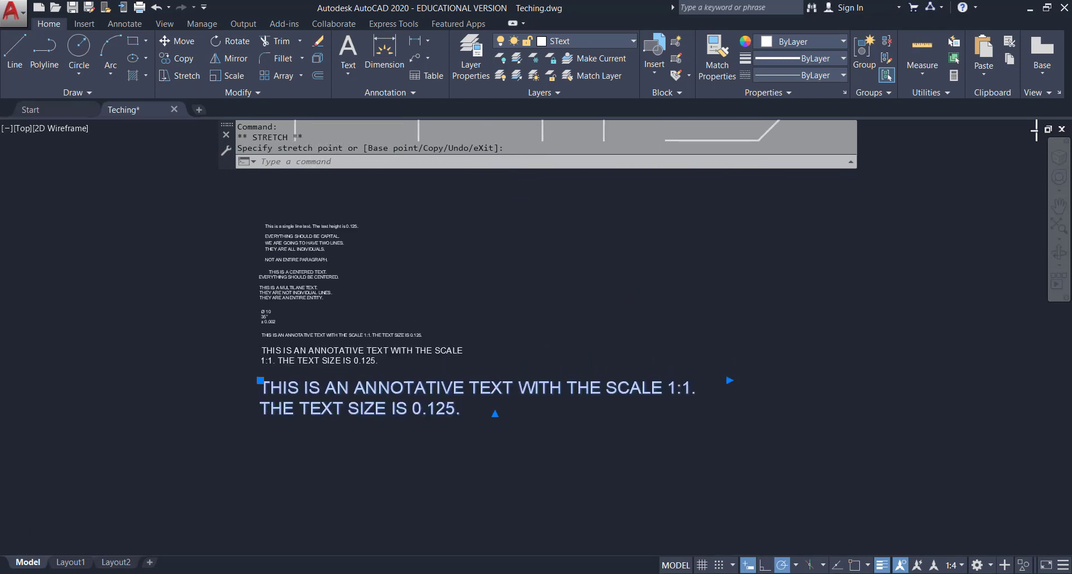
scroll(305, 355, "up", 4)
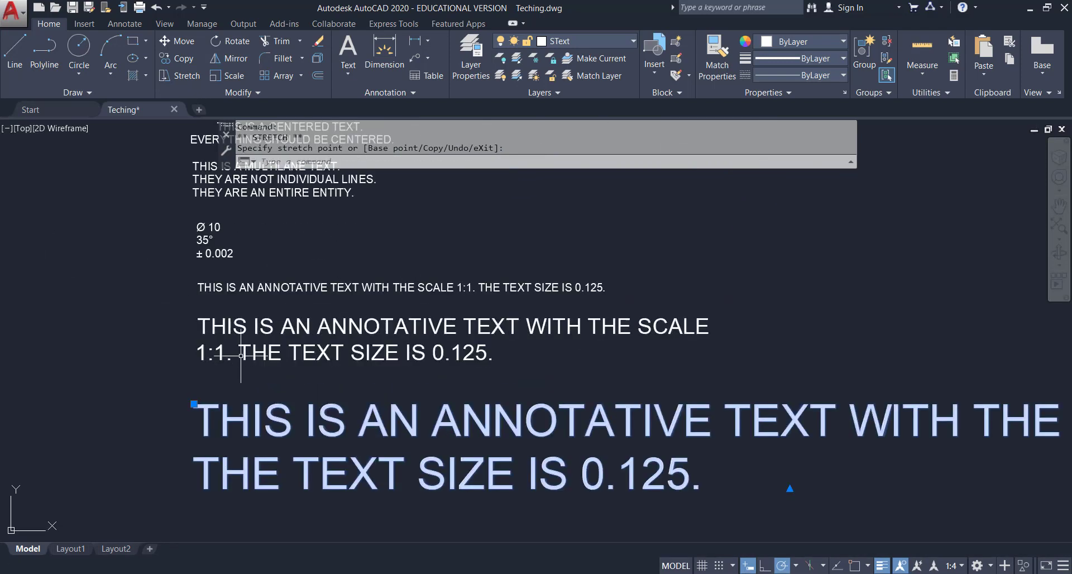
left_click(222, 352)
key("ctrl+shift+p")
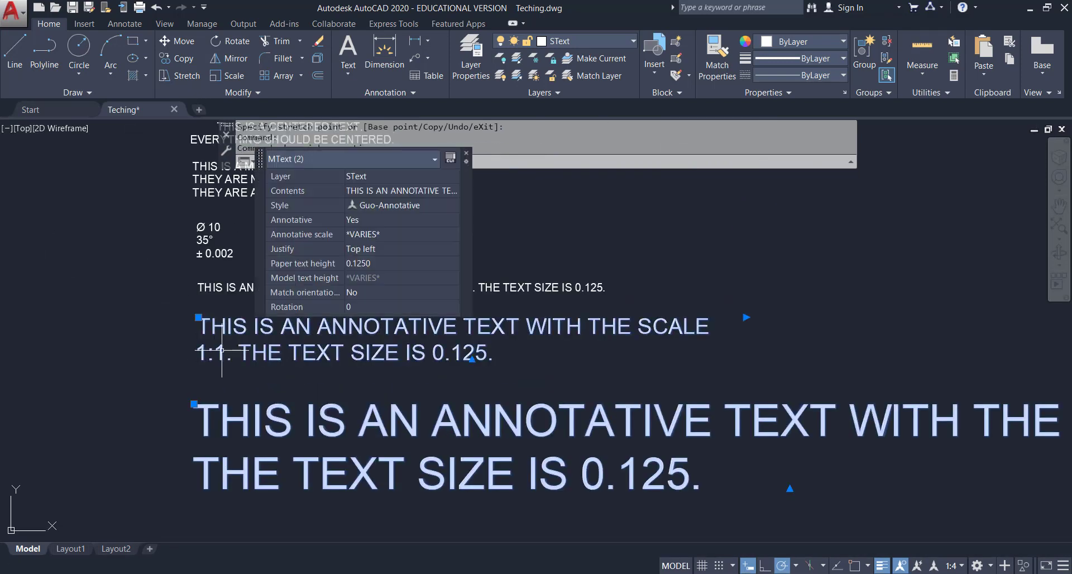
key("Escape")
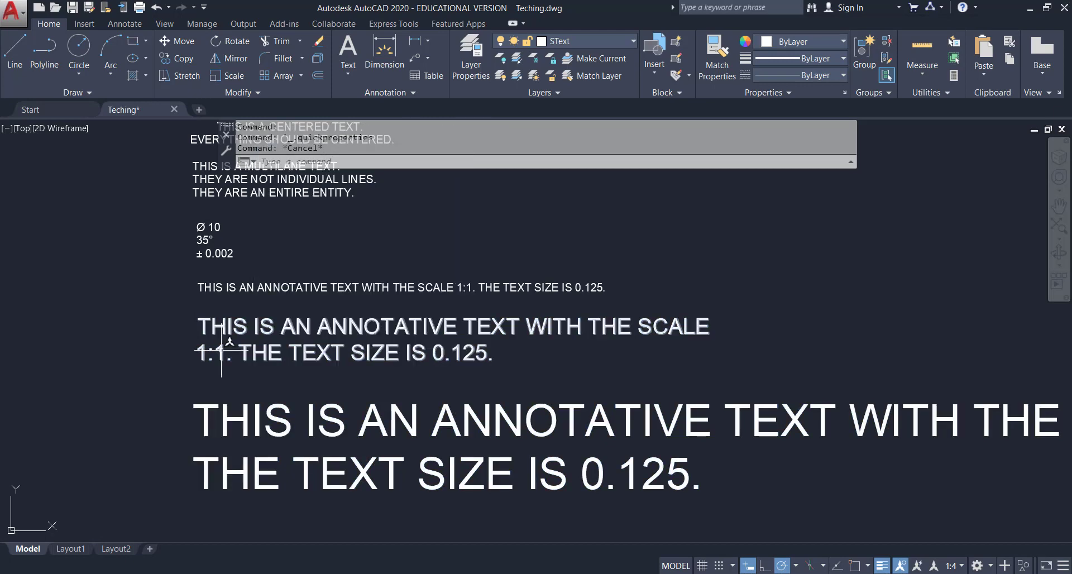
Edit the middle annotative text so its sentence states the scale as 1:2.
double_click(226, 352)
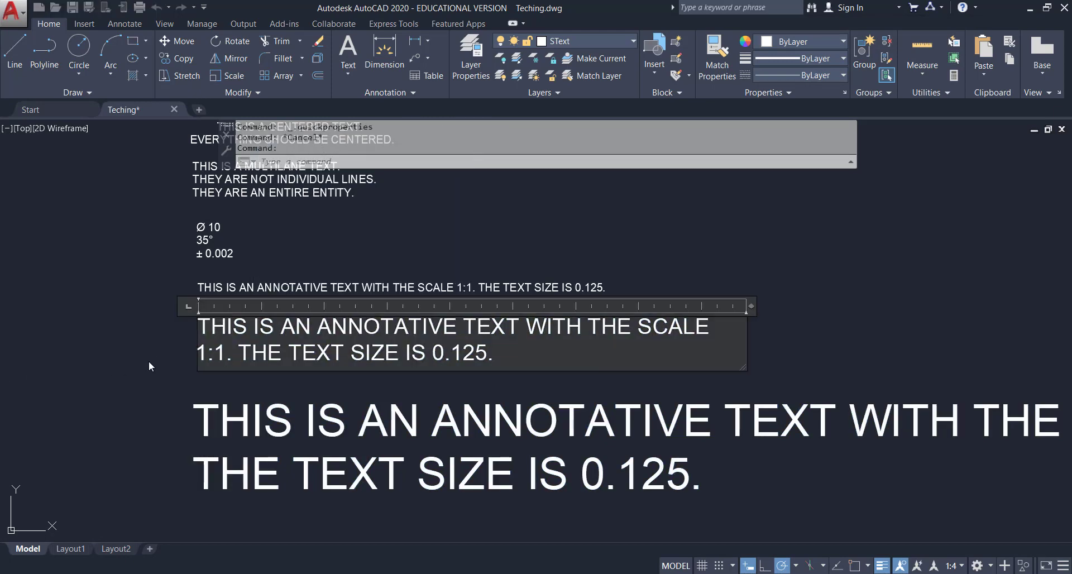
key("BackSpace")
type("2")
left_click(228, 372)
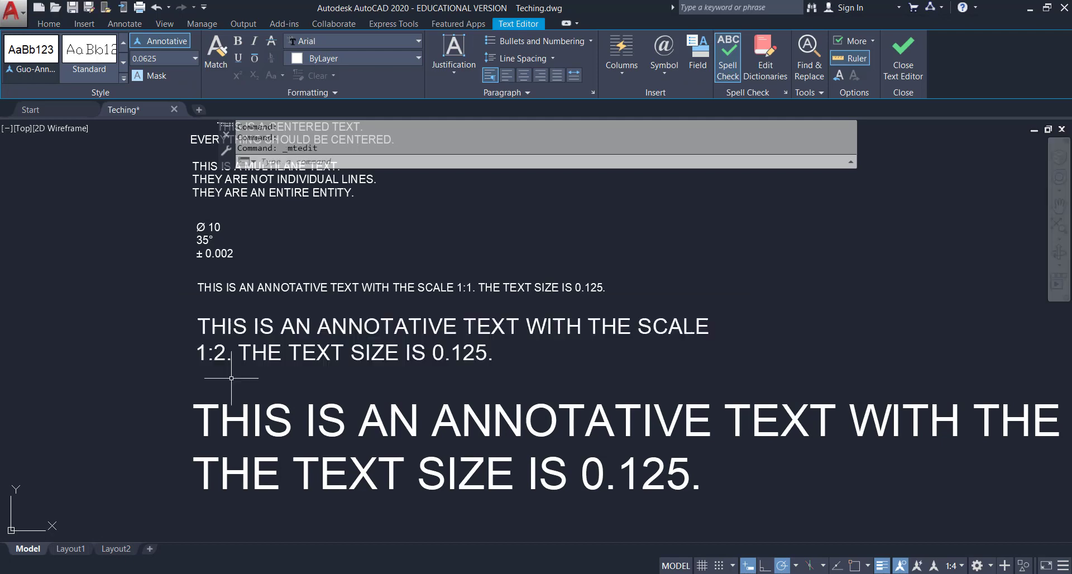
Edit the largest annotative text so its sentence states the scale as 1:4.
middle_click_drag(836, 453, 637, 453)
scroll(675, 438, "down", 4)
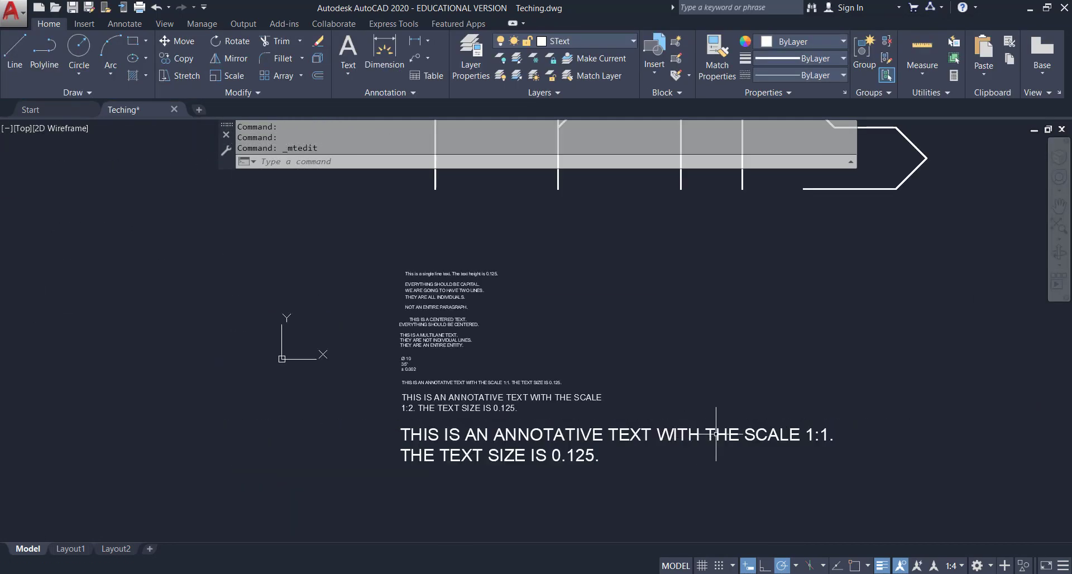
left_click(830, 435)
double_click(829, 435)
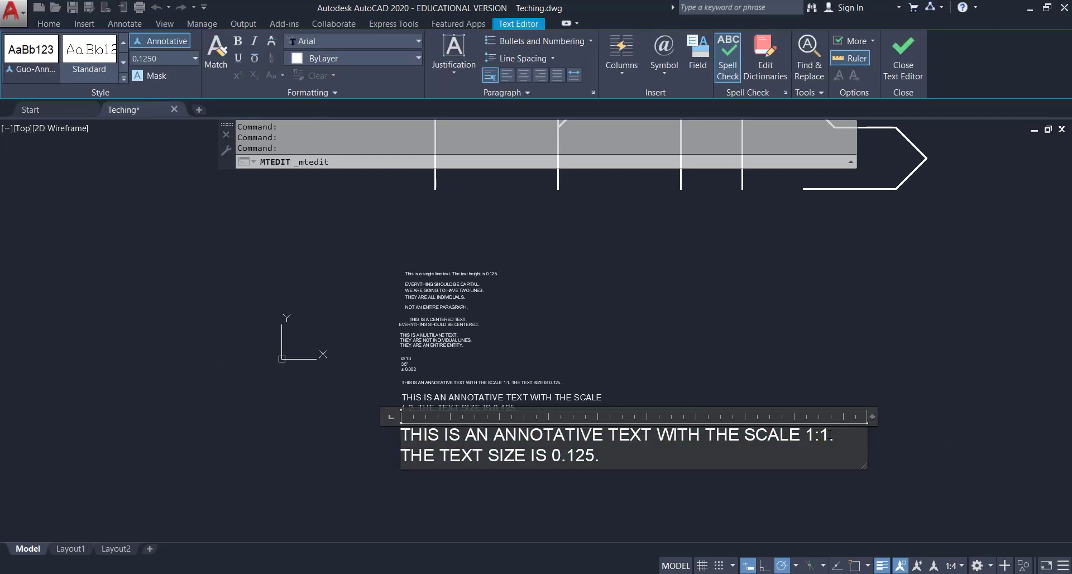
key("BackSpace")
type("5")
left_click(814, 325)
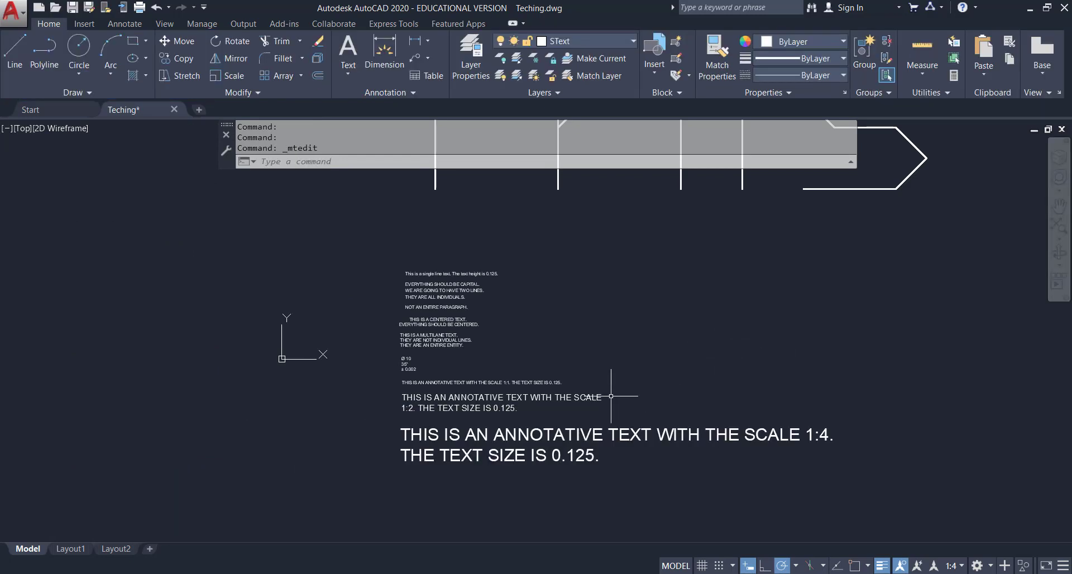
Turn the display of annotative objects at all scales off and back on.
middle_click_drag(619, 390, 394, 349)
scroll(335, 355, "up", 2)
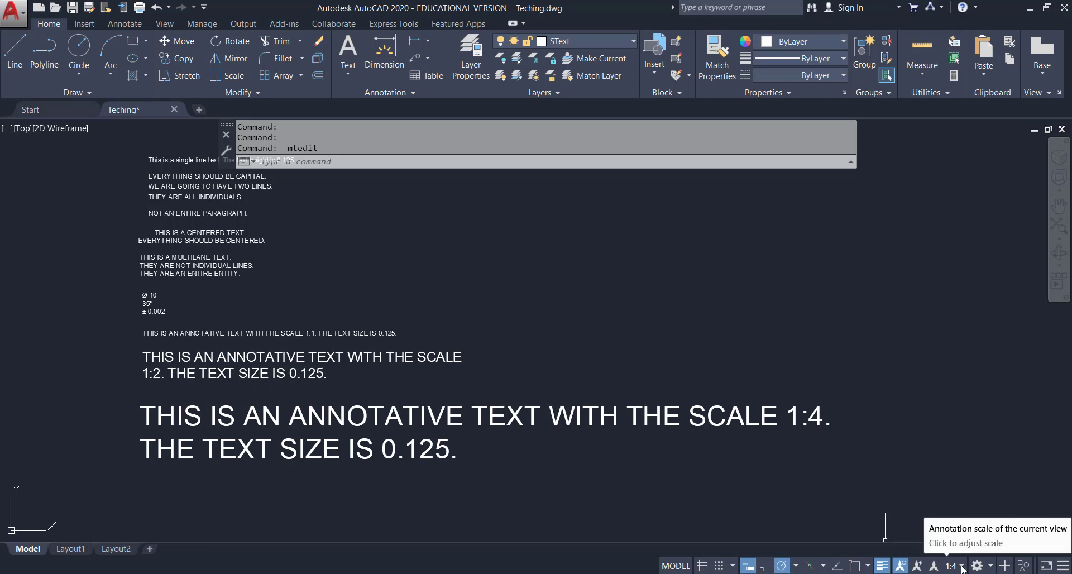
left_click(900, 566)
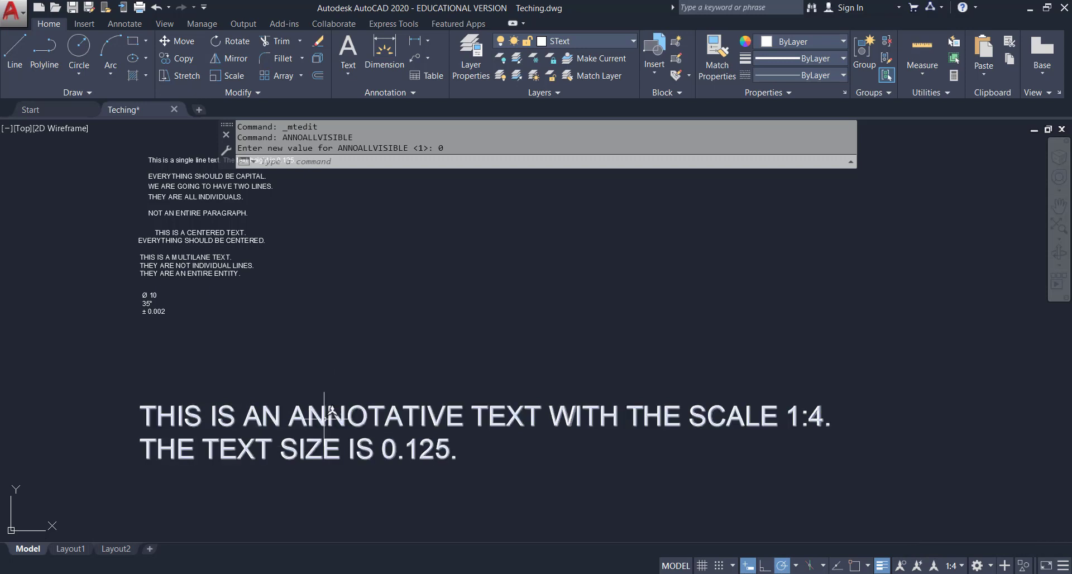
left_click(900, 566)
Set the annotation scale to 1:1 and show annotative objects only at the current scale.
left_click(962, 565)
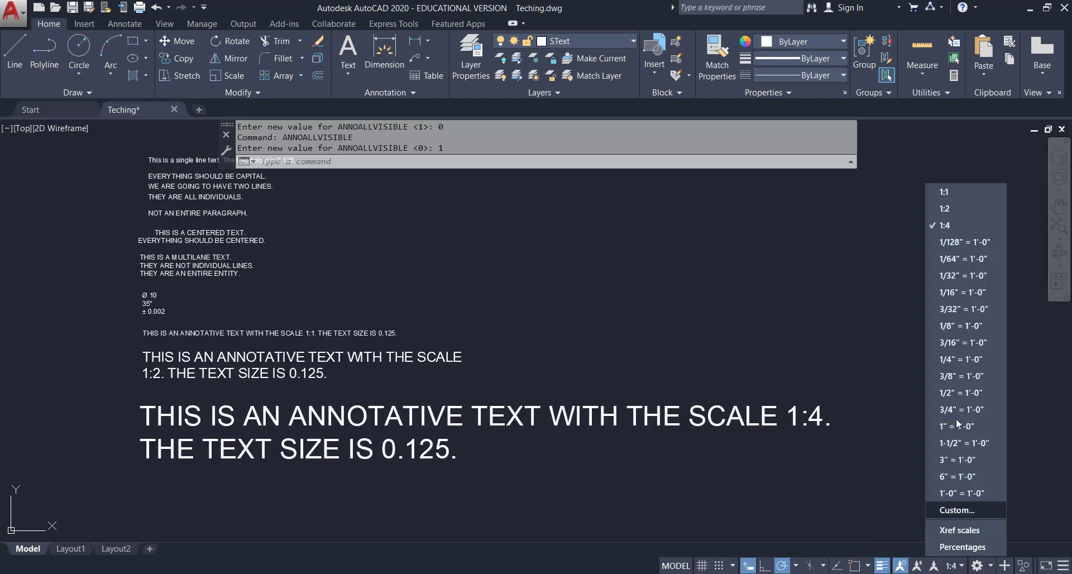
left_click(960, 192)
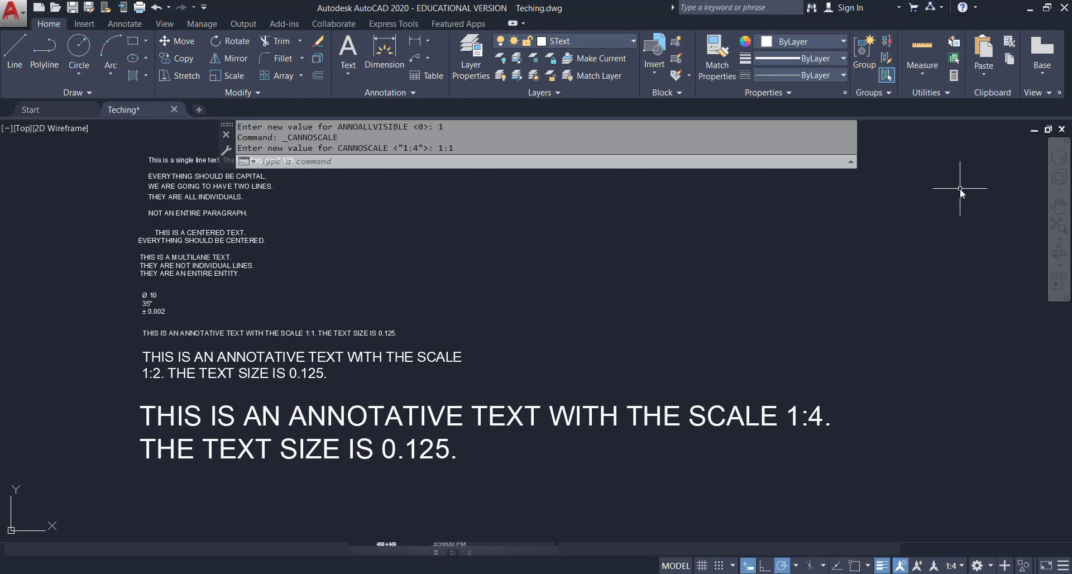
left_click(901, 565)
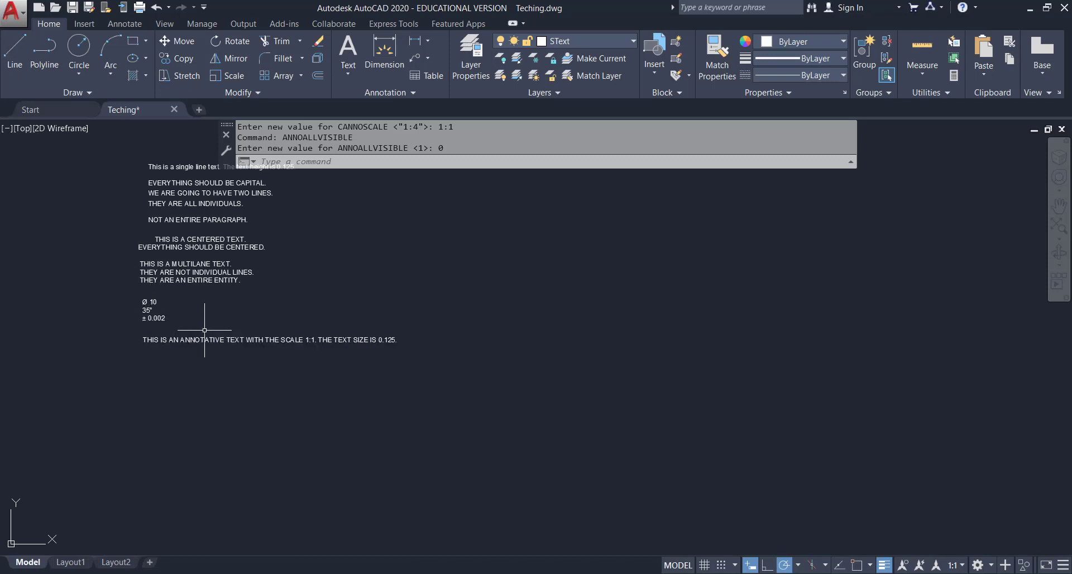
mouse_move(214, 338)
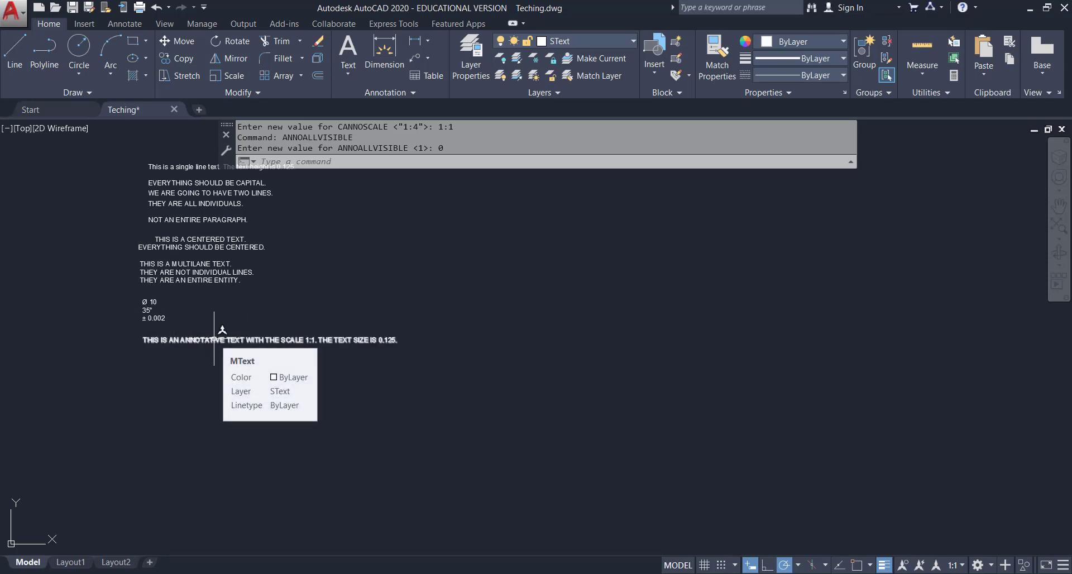
Switch the annotation scale to 1:4 and from there to 1:2 to compare which annotative text is displayed.
left_click(961, 565)
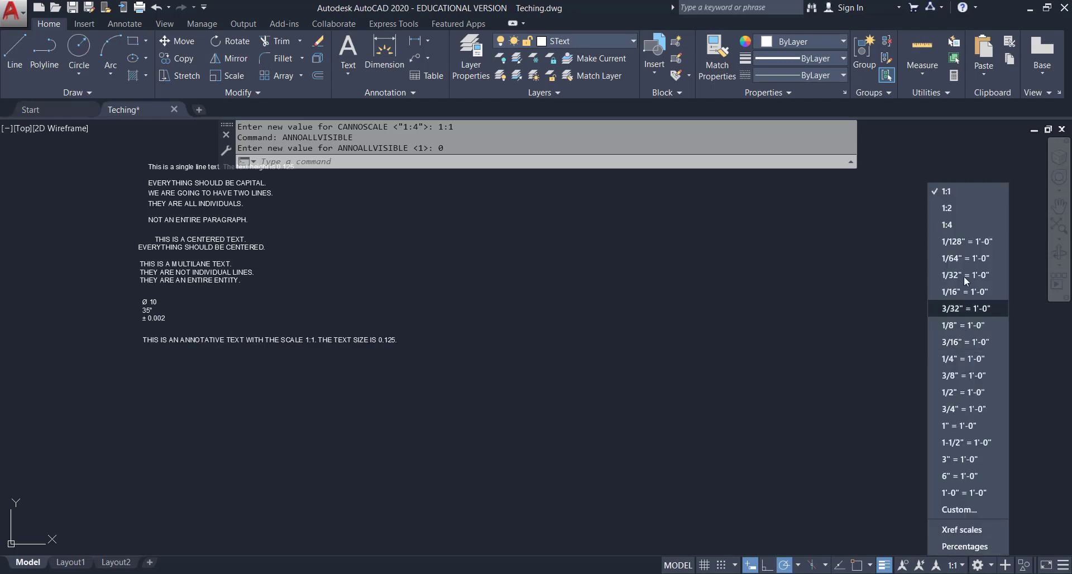
left_click(967, 219)
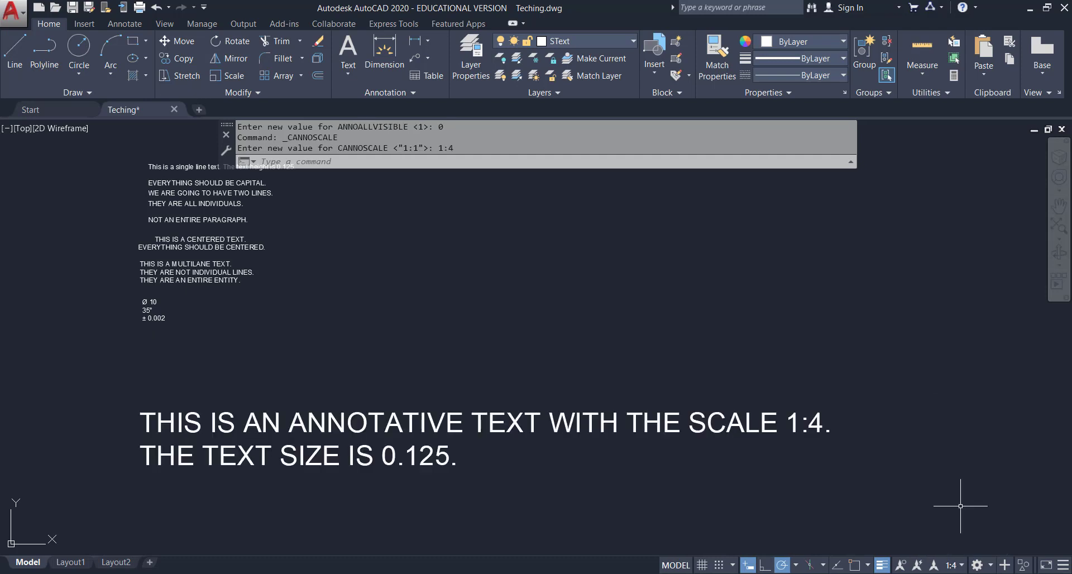
left_click(961, 565)
left_click(953, 209)
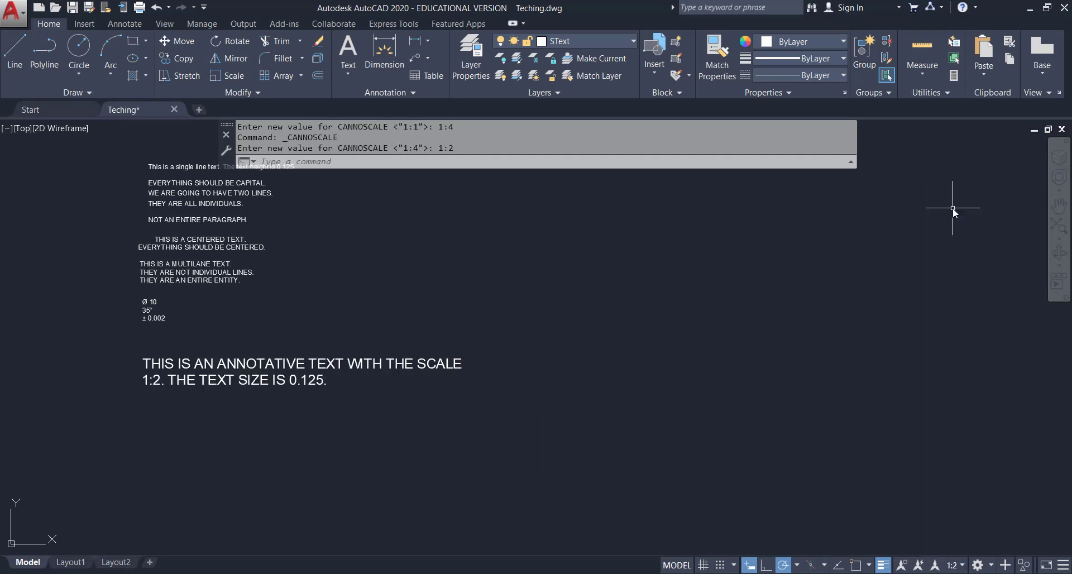
Show annotative objects at all scales and check the text height of the 1:1 and 1:2 annotative texts in the text editor.
left_click(902, 565)
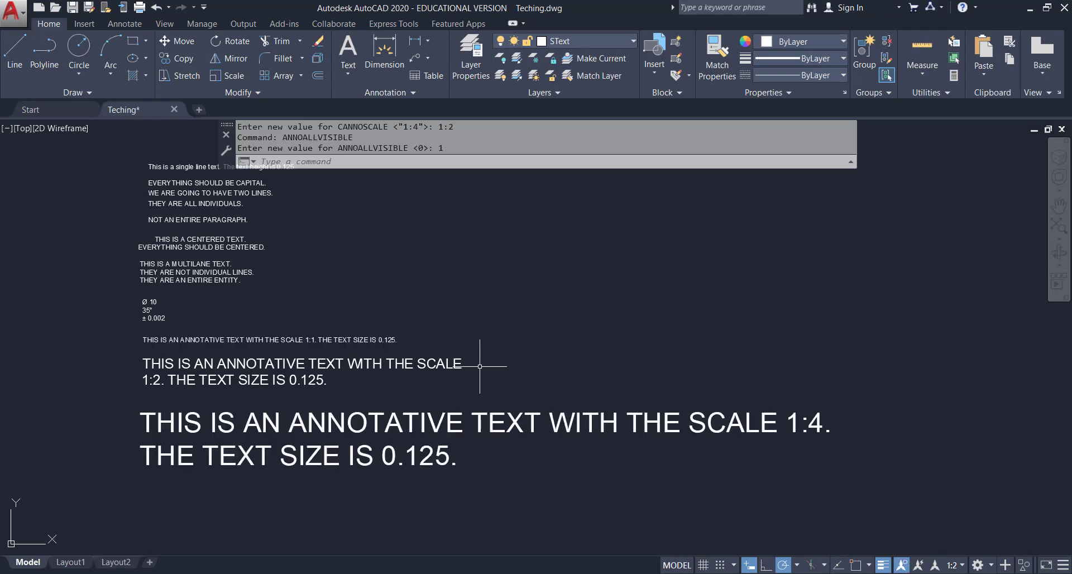
left_click(364, 337)
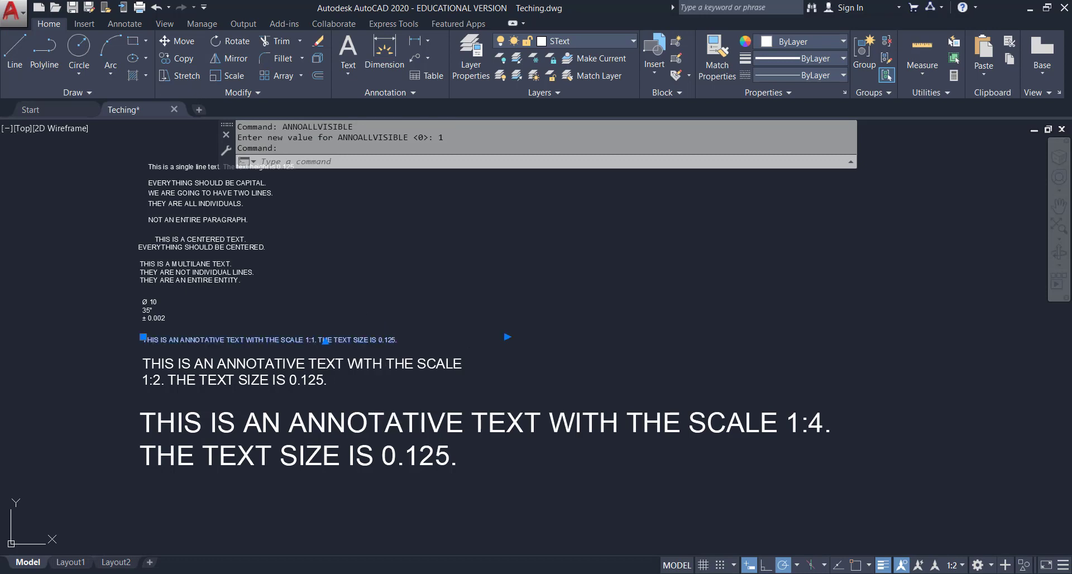
double_click(365, 338)
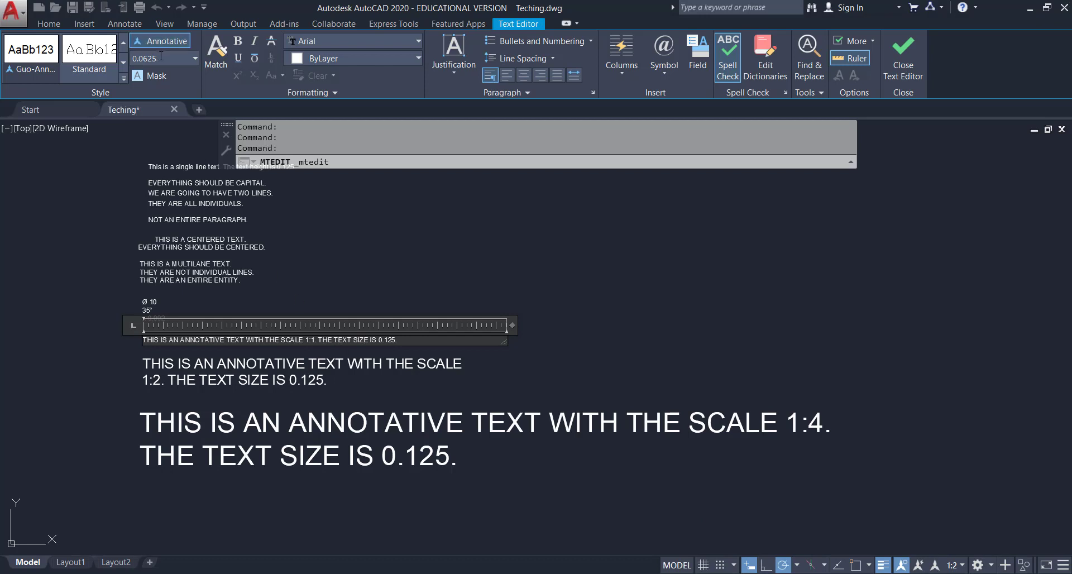
left_click(324, 367)
left_click(325, 365)
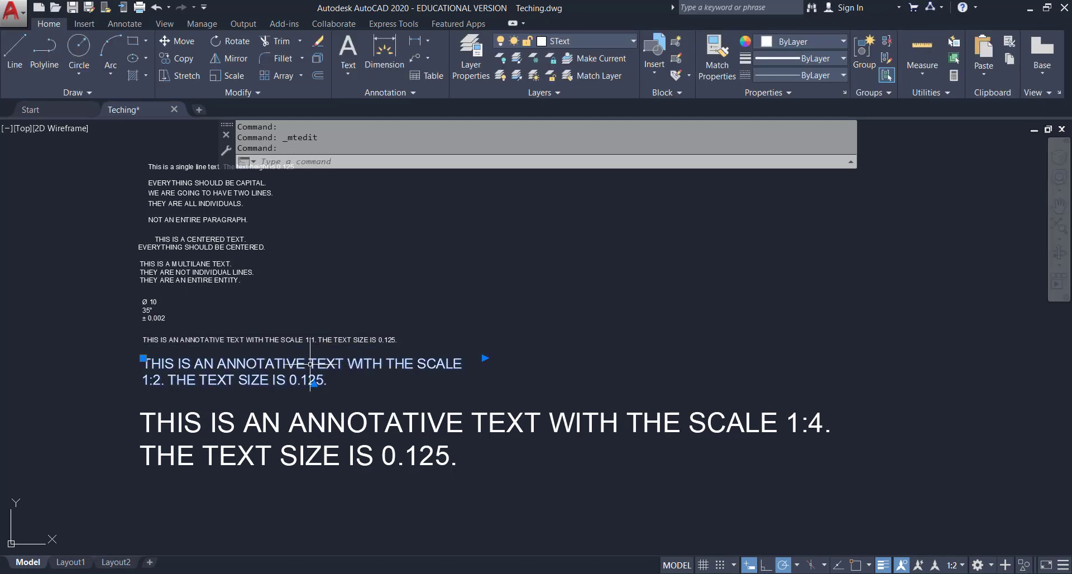
left_click(309, 364)
left_click(268, 358)
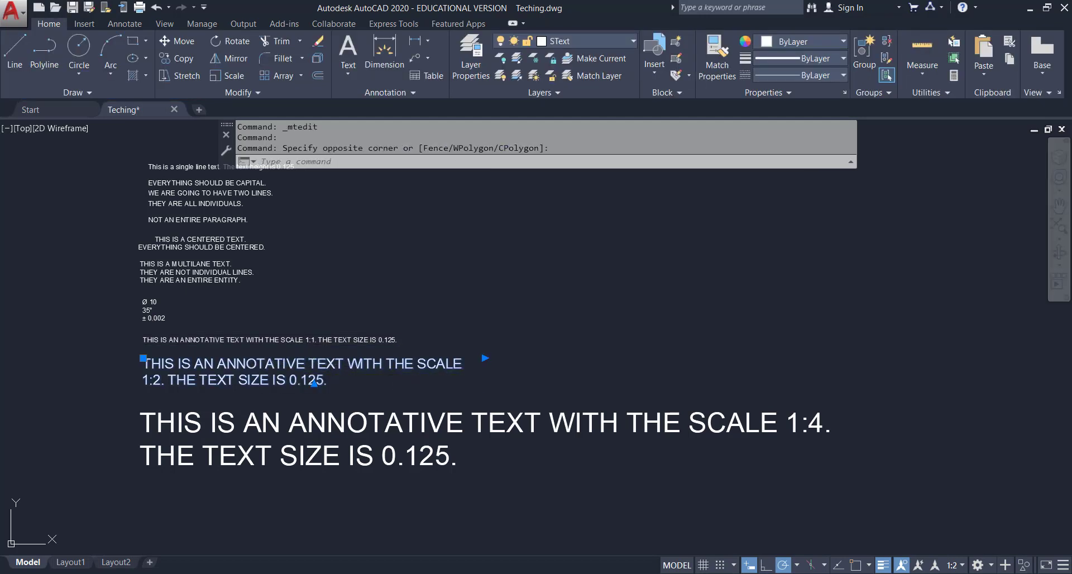
double_click(269, 366)
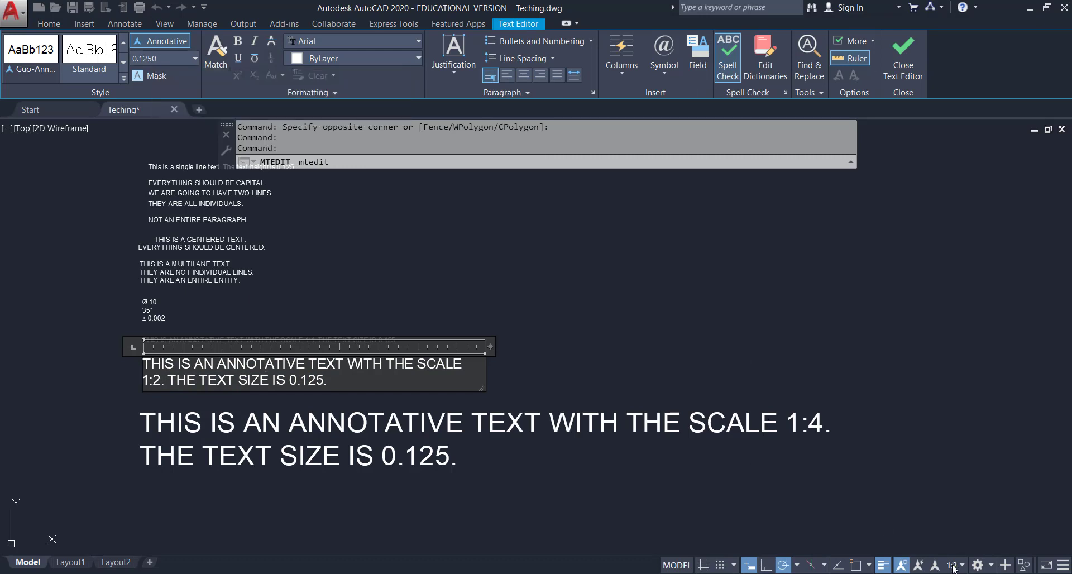
left_click(864, 500)
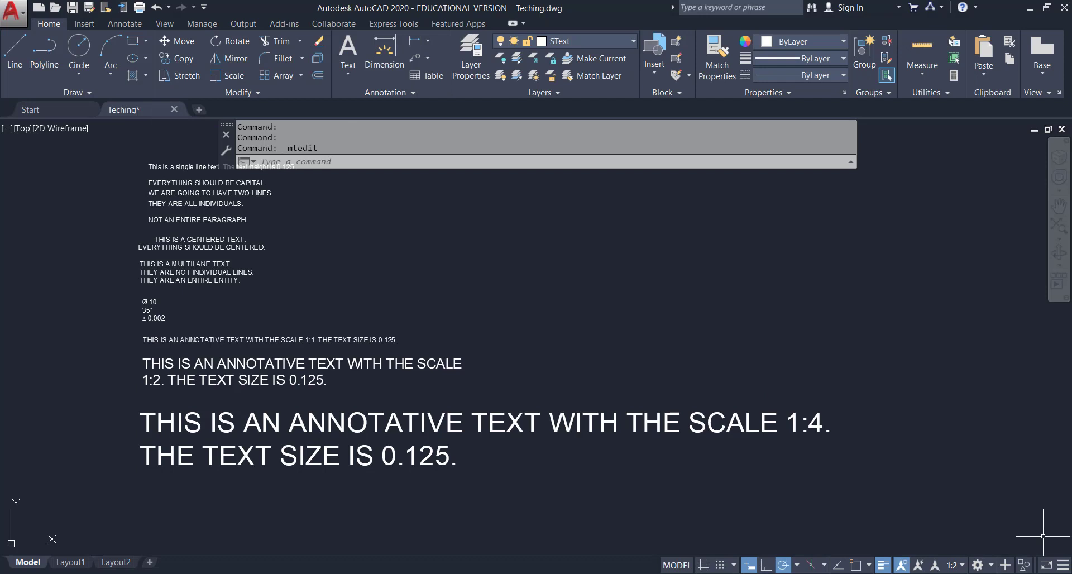
Set the annotation scale to 1:1 and check the height of the 1:1 and 1:2 annotative texts again.
left_click(961, 565)
left_click(966, 189)
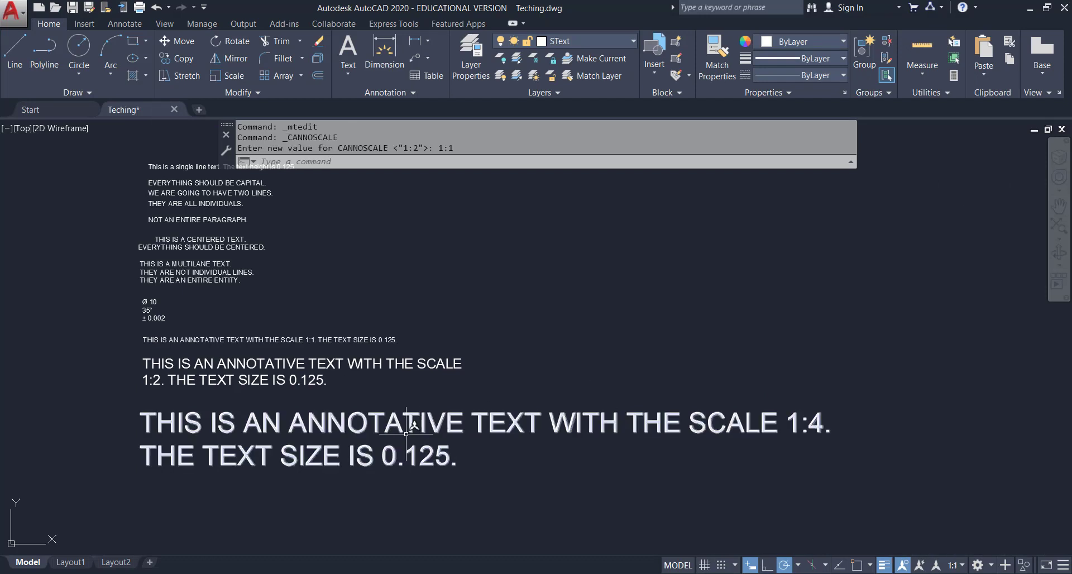
left_click(306, 338)
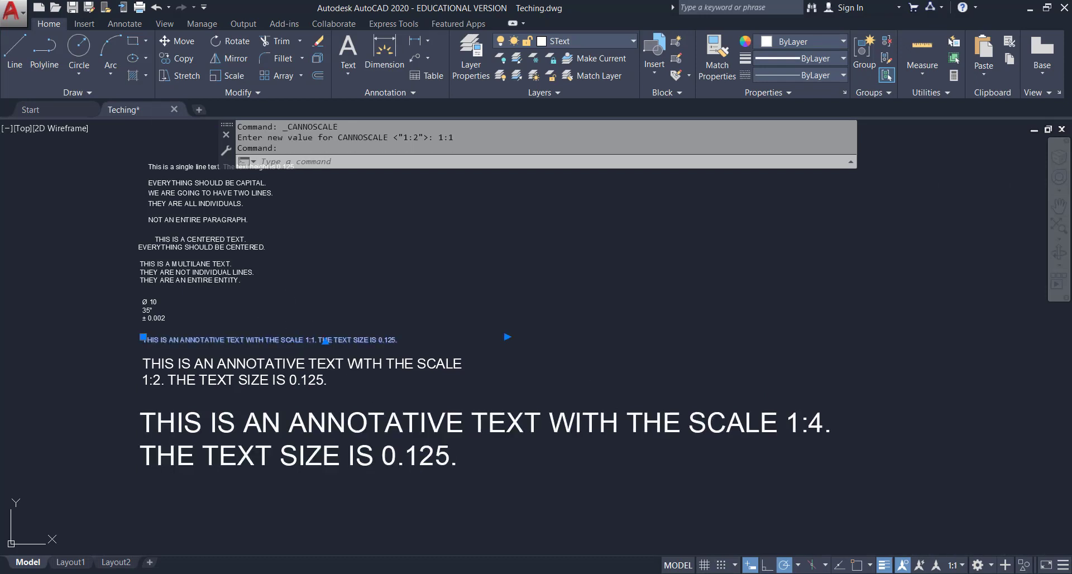
double_click(306, 338)
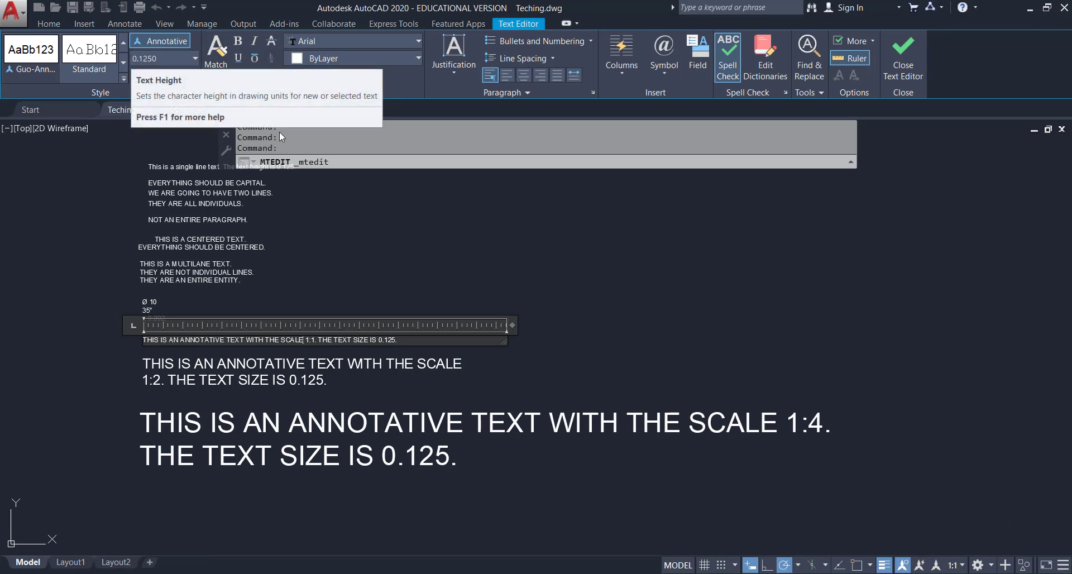
left_click(514, 263)
left_click(266, 368)
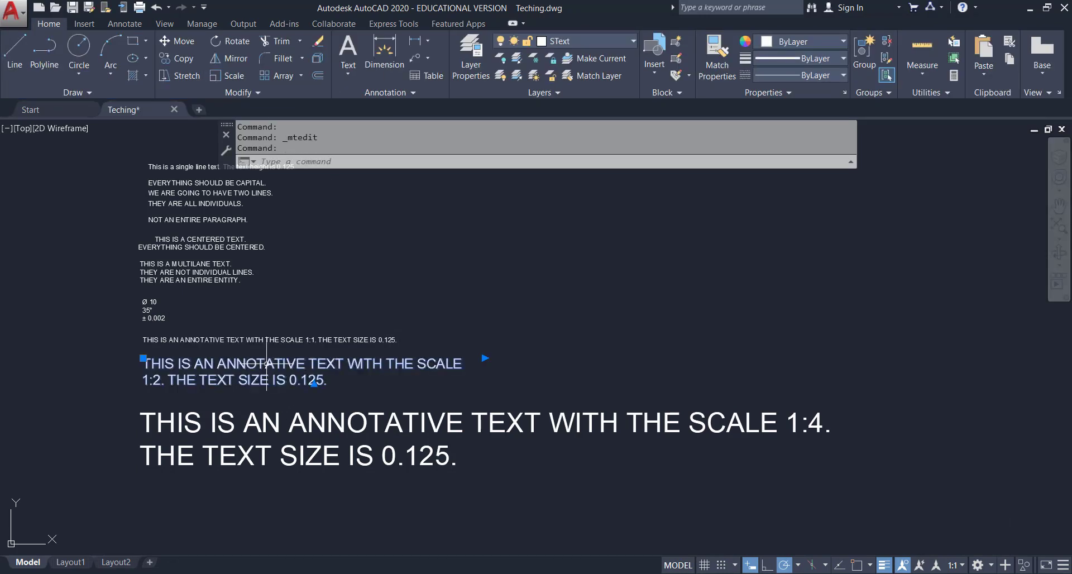
double_click(266, 369)
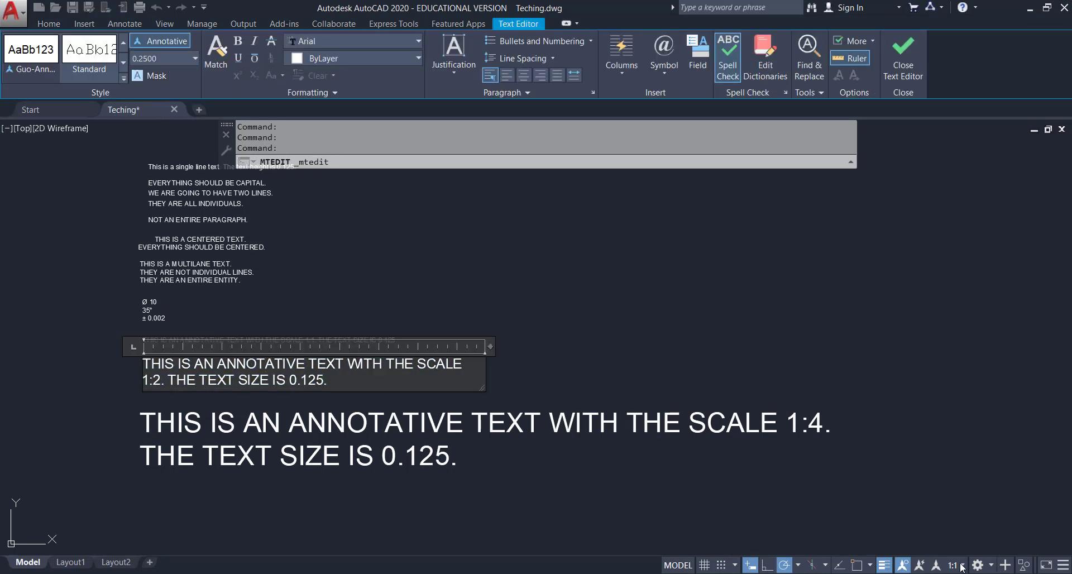
left_click(813, 496)
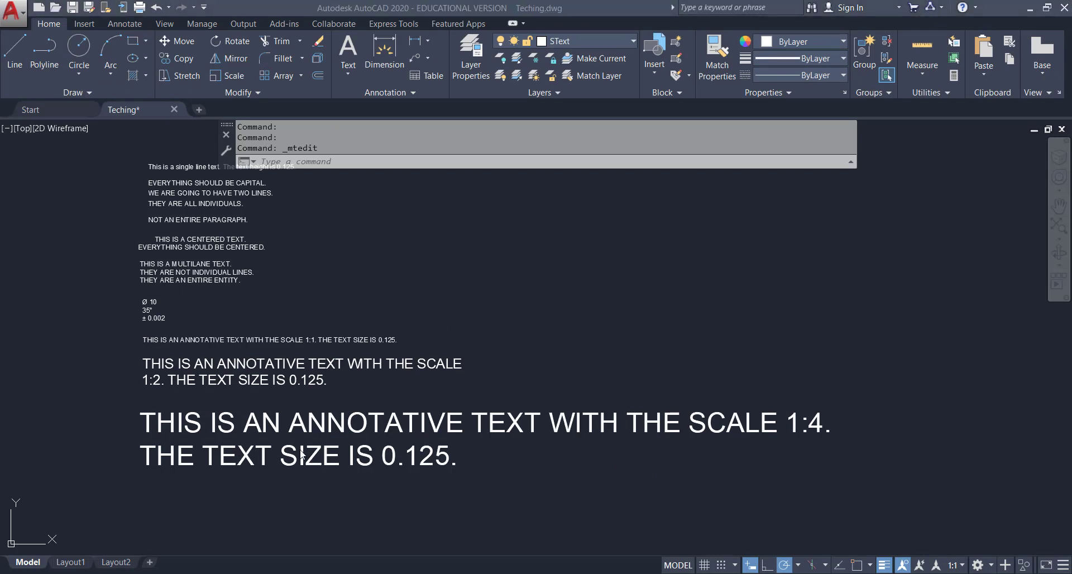
left_click(325, 427)
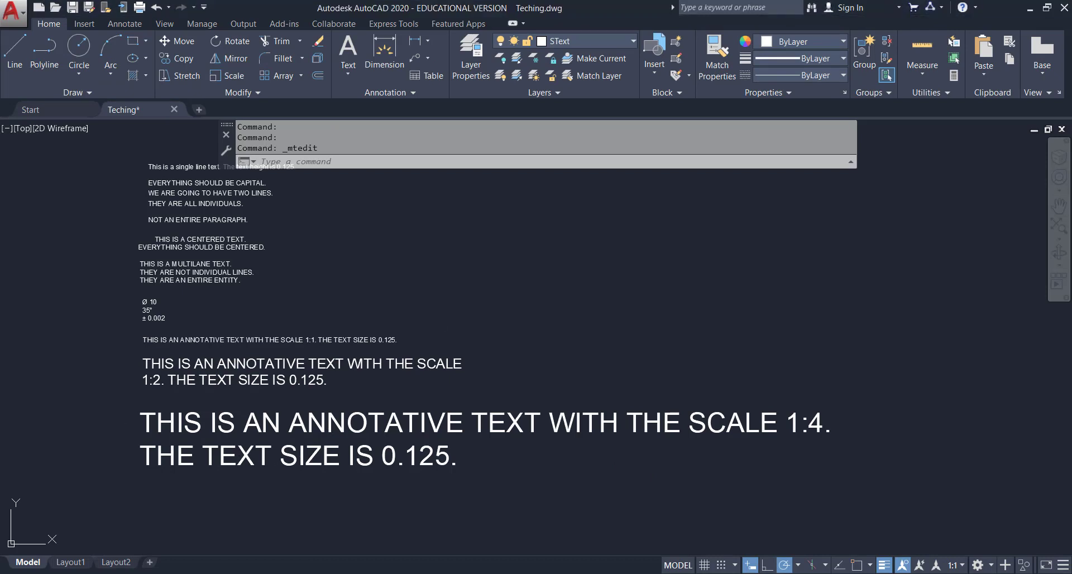
Draw a rectangle 5 wide and 2 high with its first corner at 0,0.
middle_click_drag(367, 430, 347, 304)
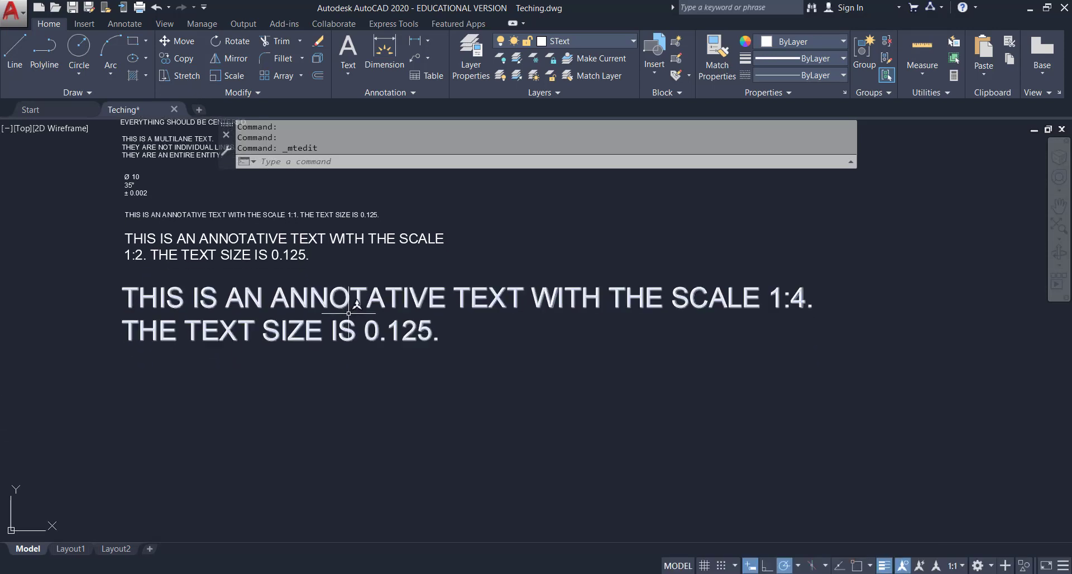
left_click(134, 43)
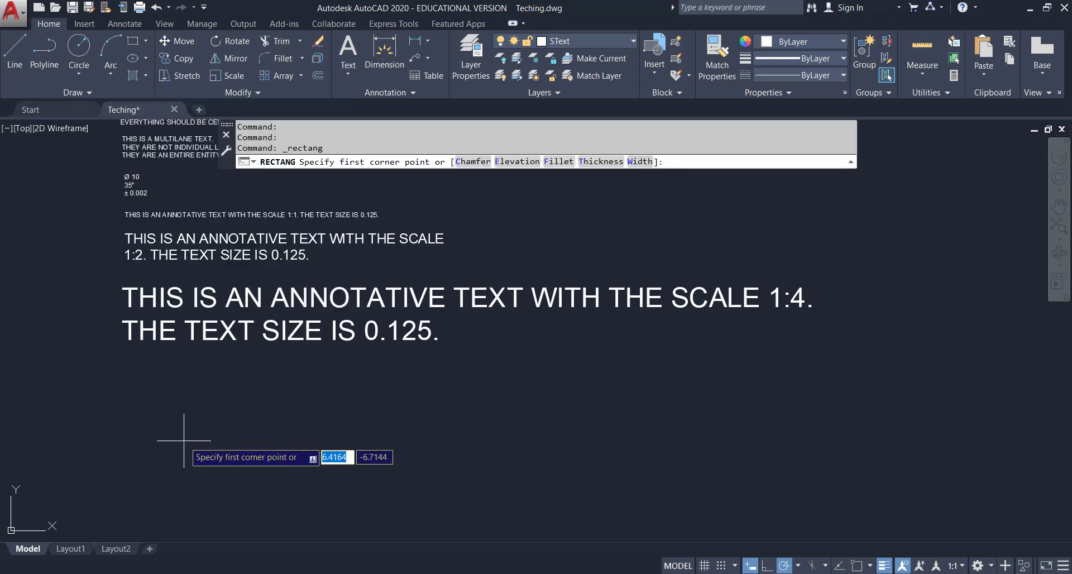
type("0,0")
key("Return")
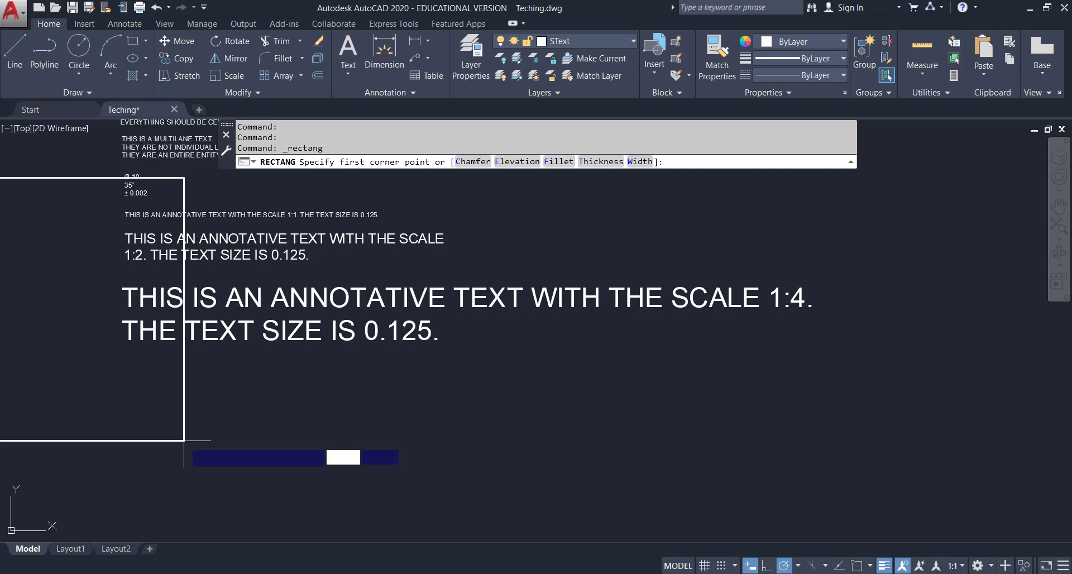
scroll(186, 450, "down", 2)
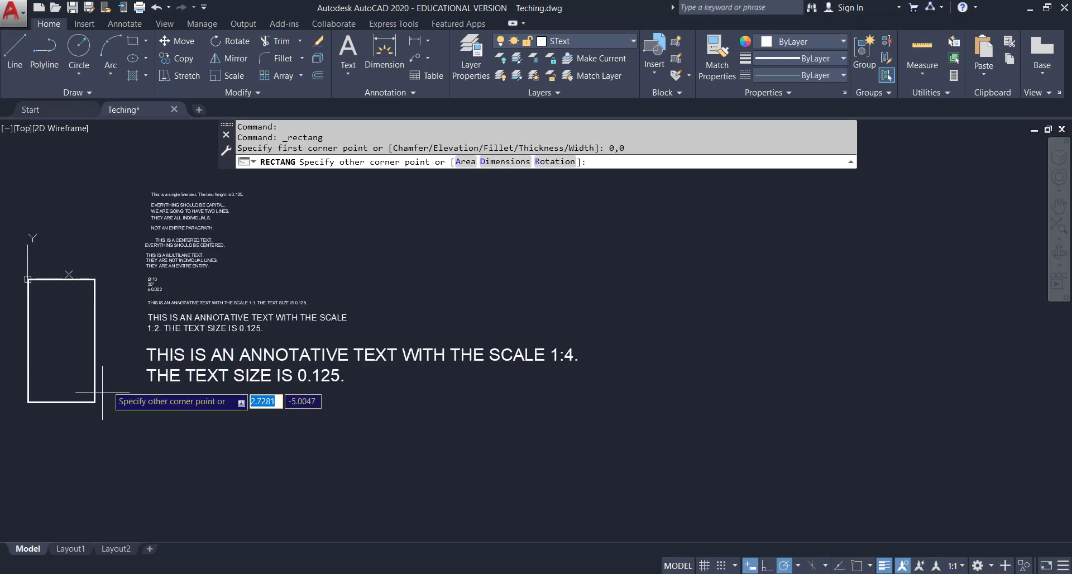
mouse_move(114, 233)
middle_mouse_down()
mouse_move(206, 239)
mouse_move(335, 312)
mouse_move(402, 325)
middle_mouse_up()
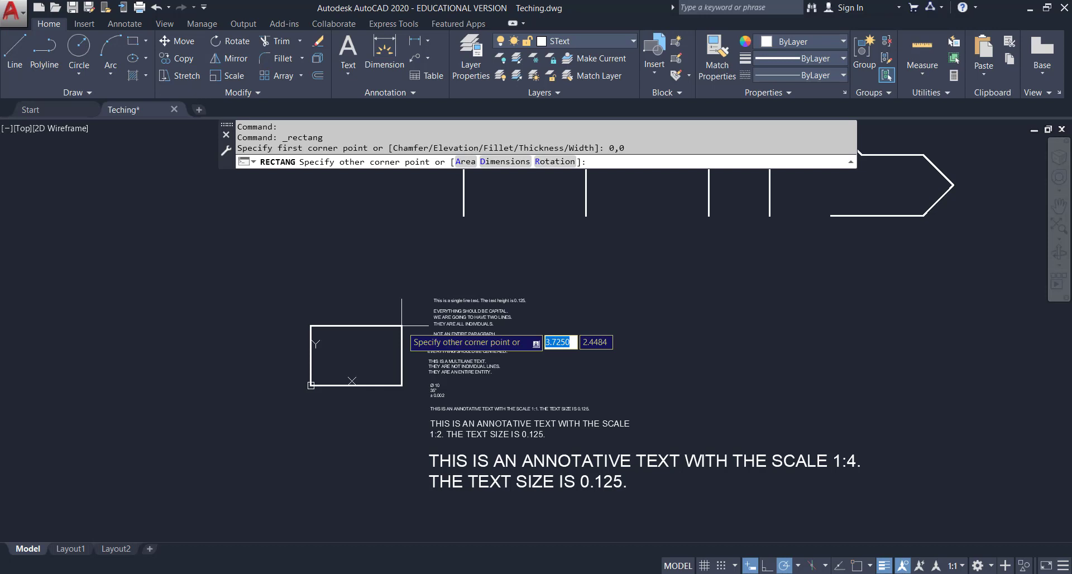
type("5")
key("Tab")
type("2")
key("Return")
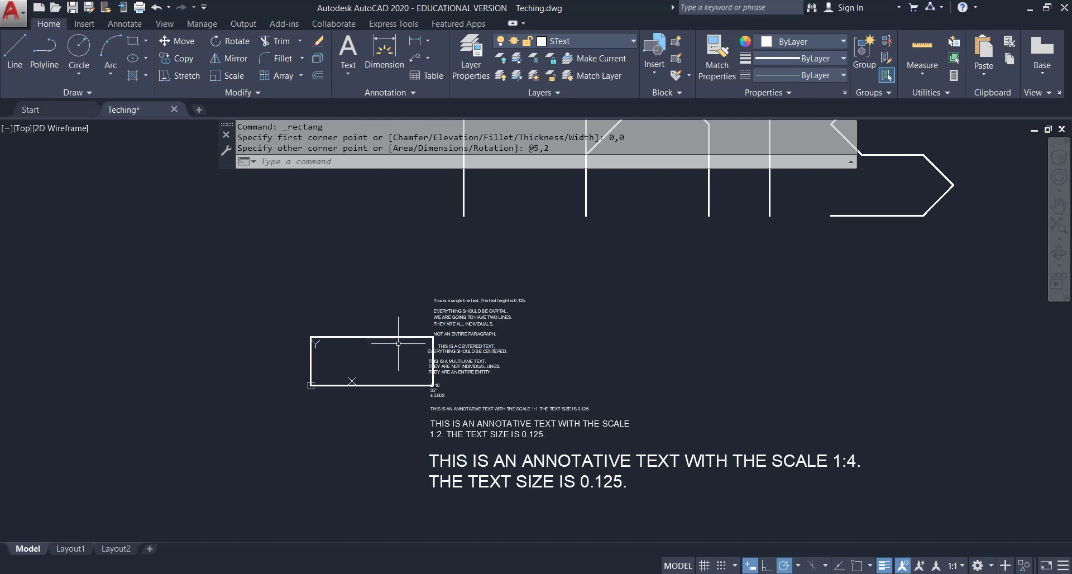
Define a multiline text box inside the new rectangle.
scroll(391, 357, "up", 4)
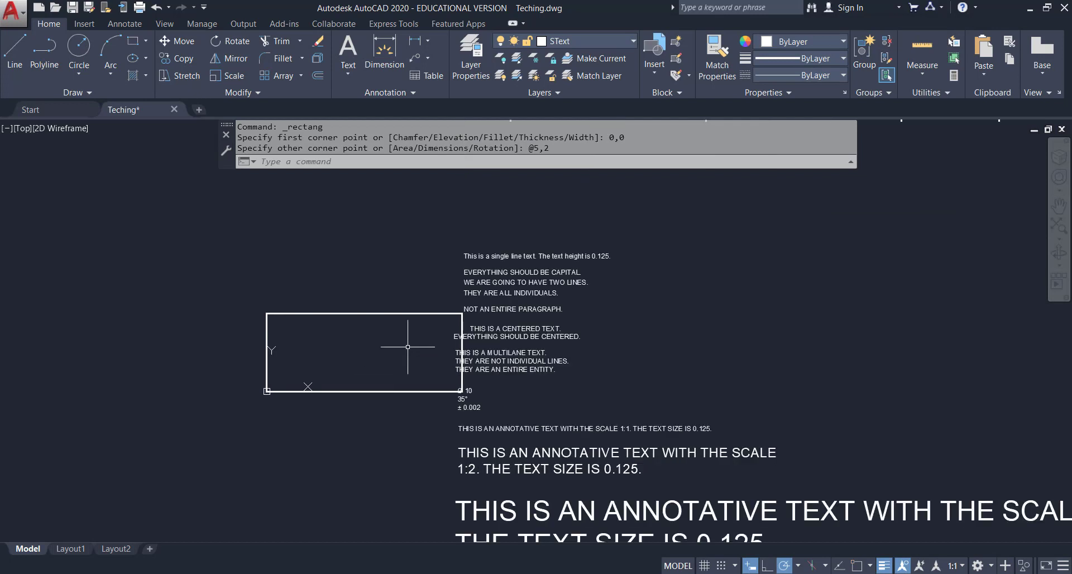
scroll(394, 327, "down", 2)
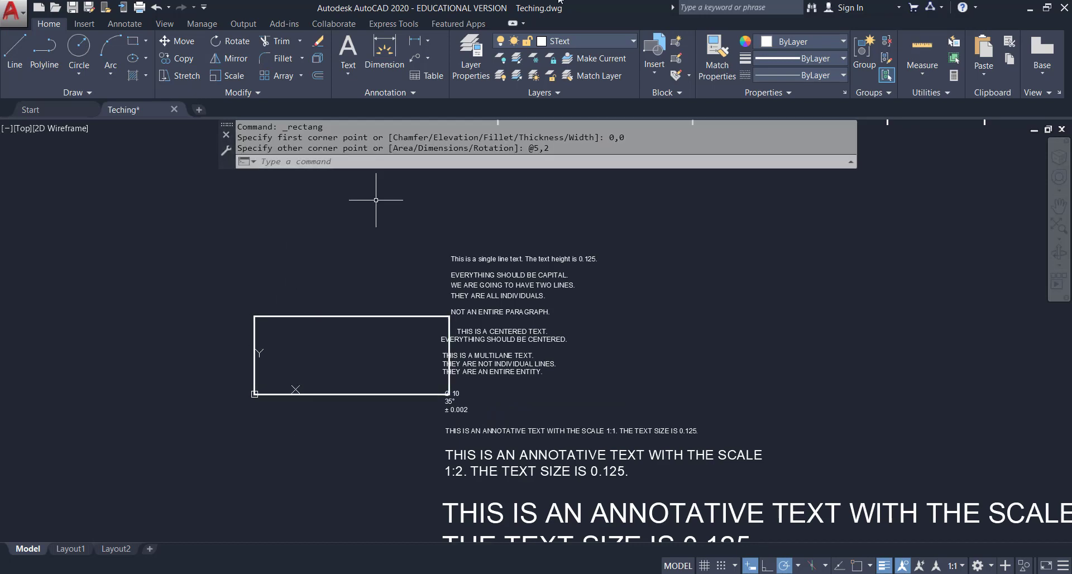
left_click(348, 70)
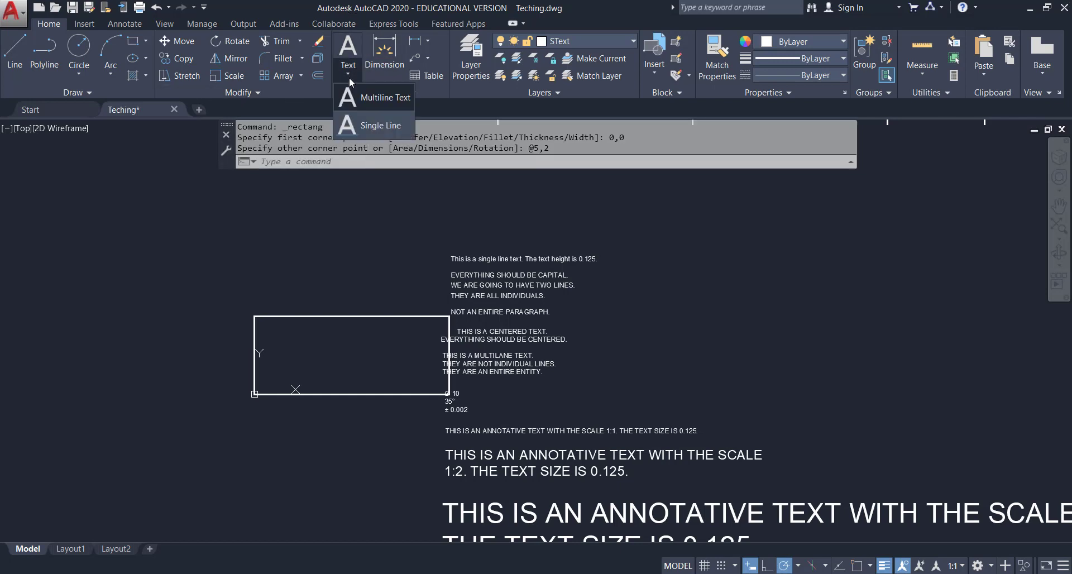
left_click(382, 104)
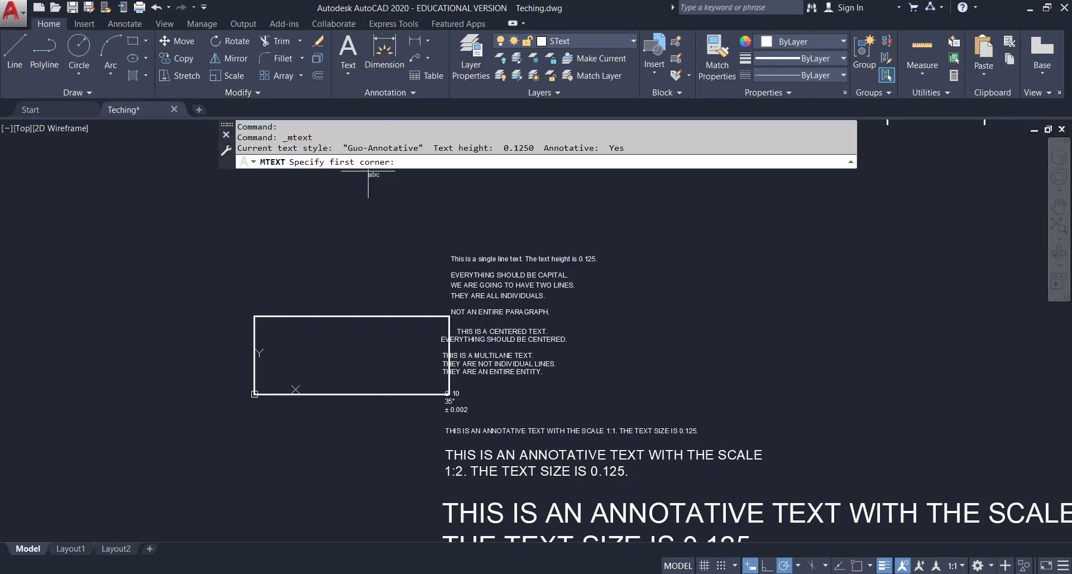
left_click(295, 338)
left_click(379, 376)
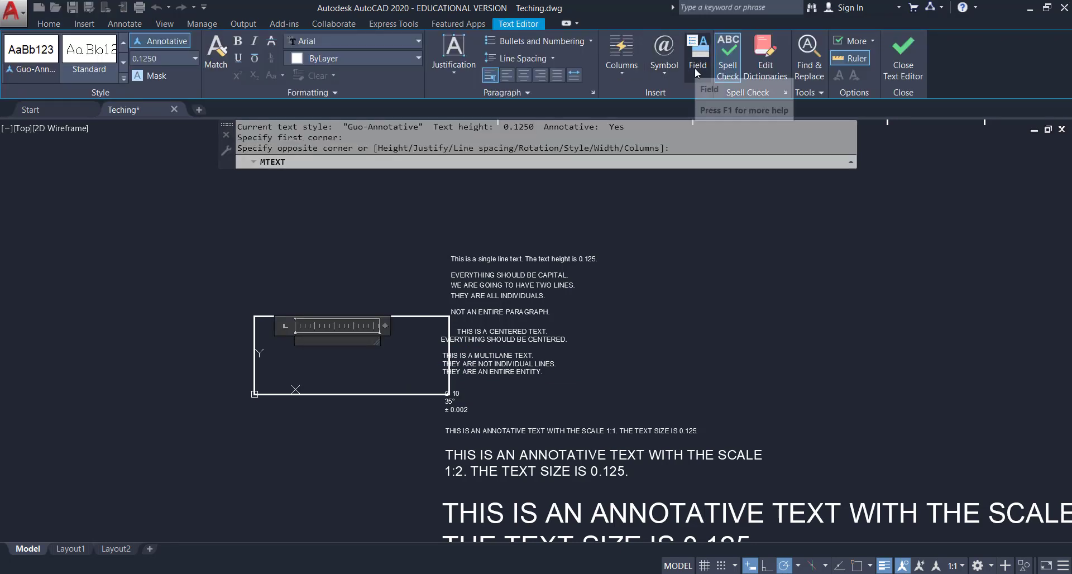
Insert an Object field from the Objects category that reports the rectangle's Area in Decimal format, and finish the text.
left_click(697, 59)
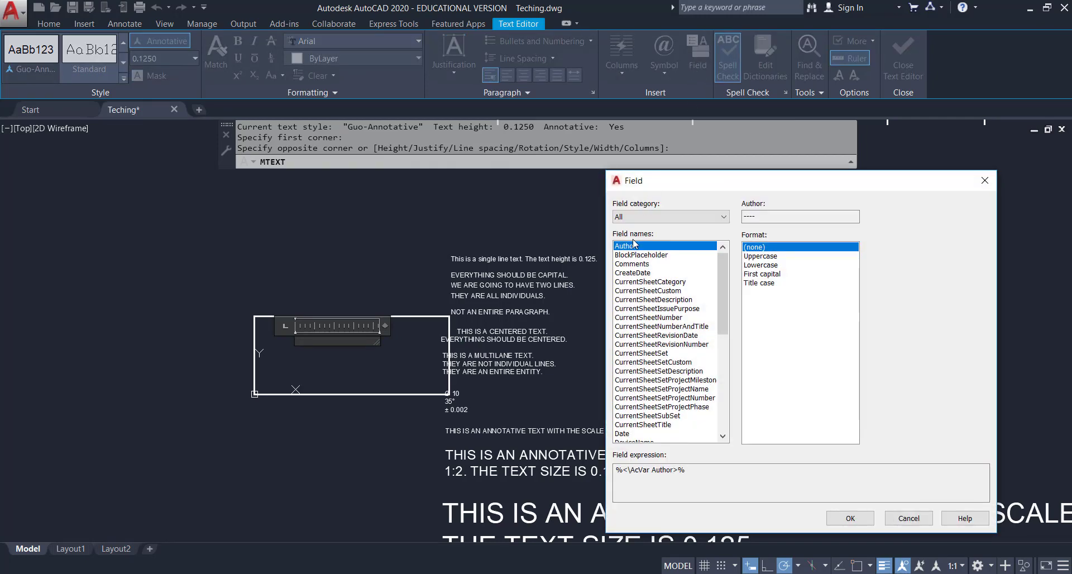
left_click(641, 217)
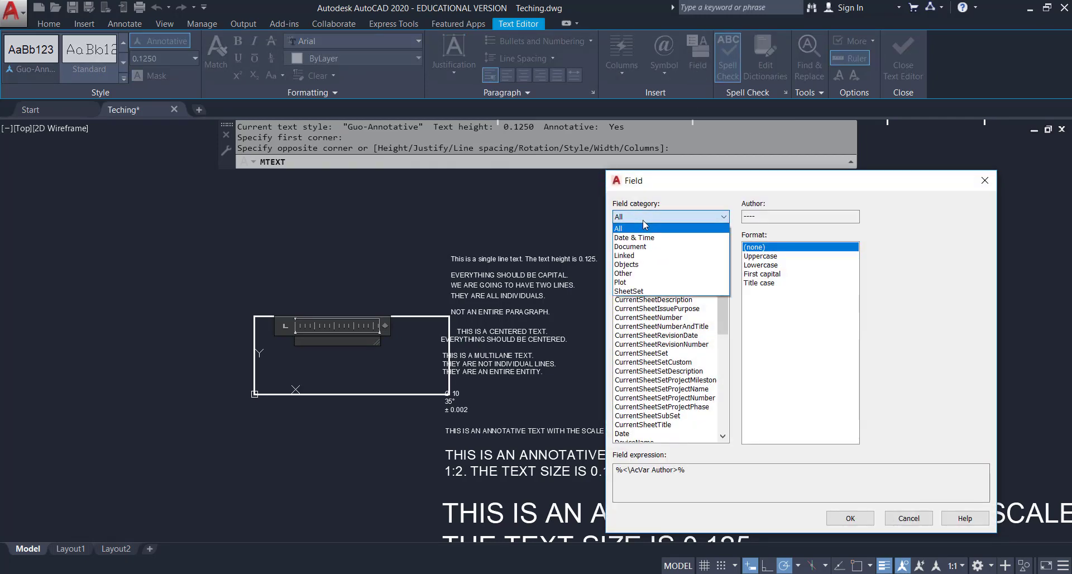
left_click(638, 265)
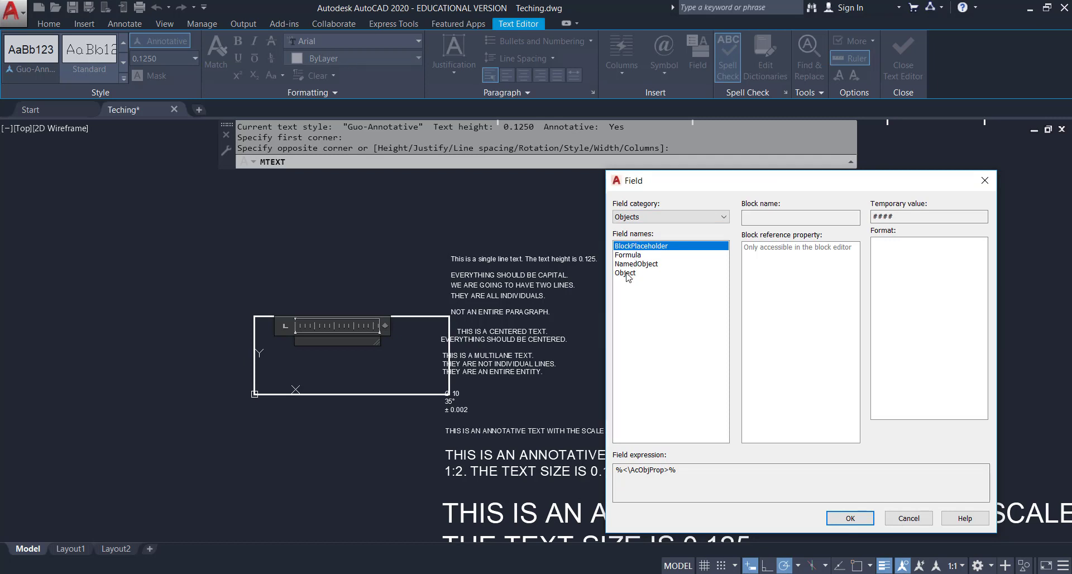
left_click(627, 273)
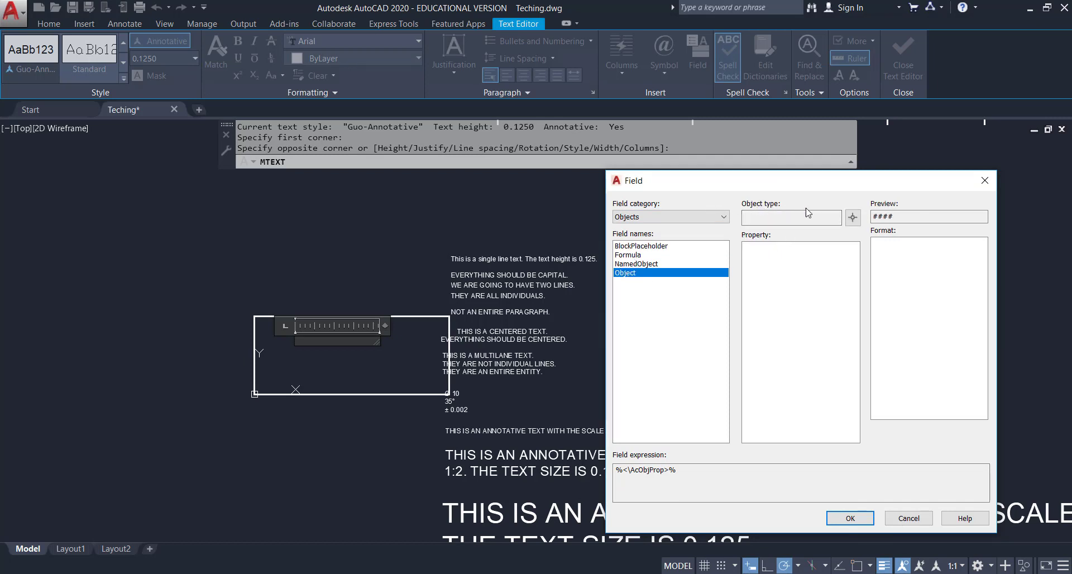
left_click(857, 222)
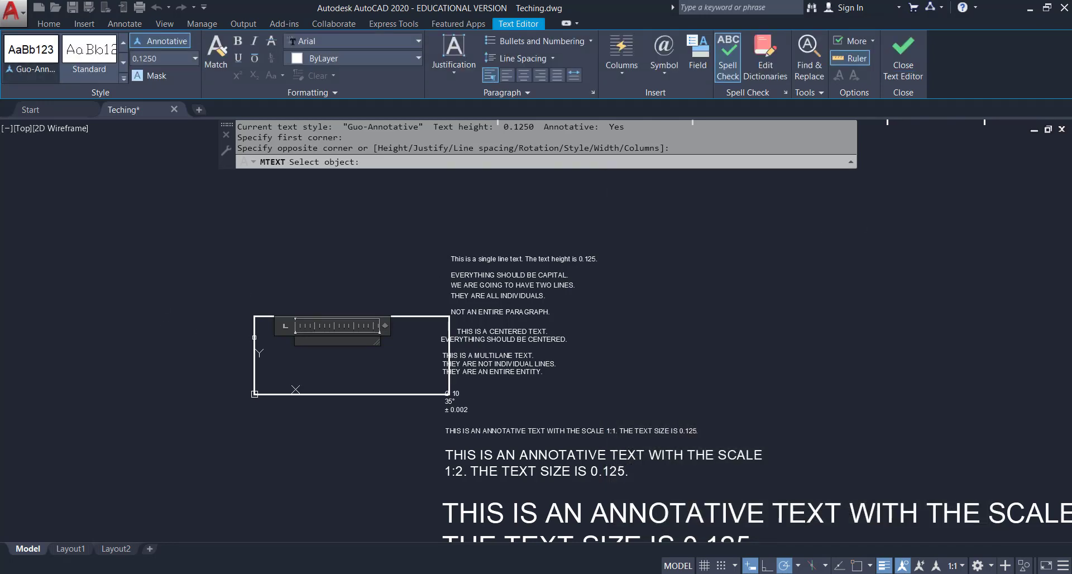
left_click(254, 337)
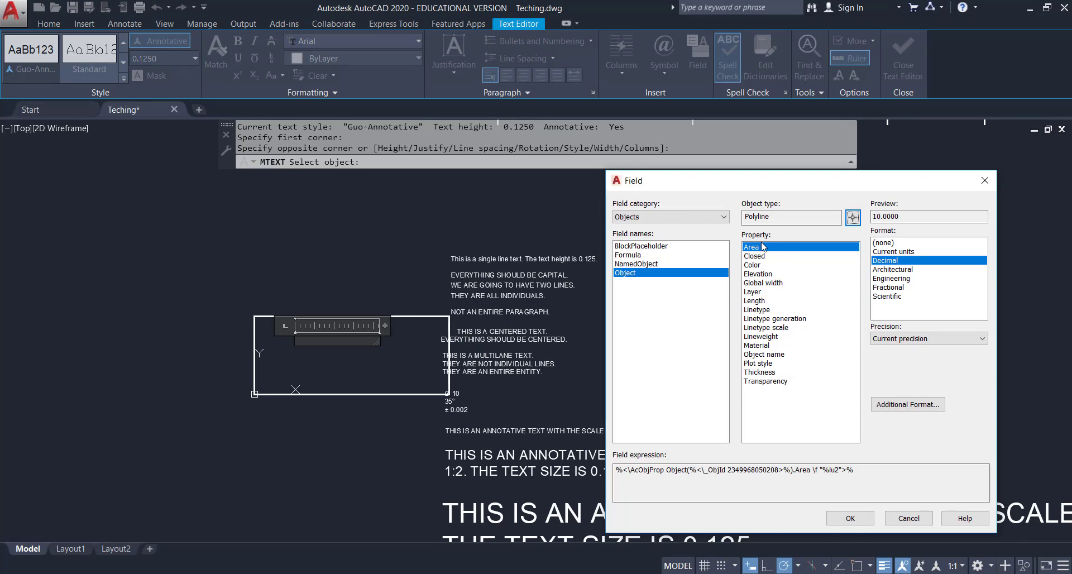
left_click(846, 518)
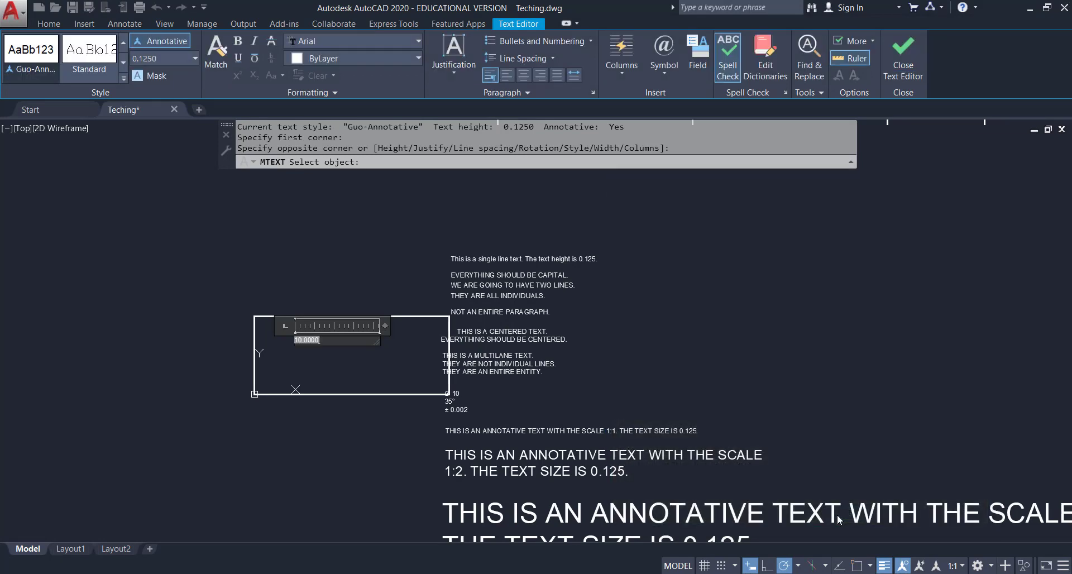
left_click(298, 297)
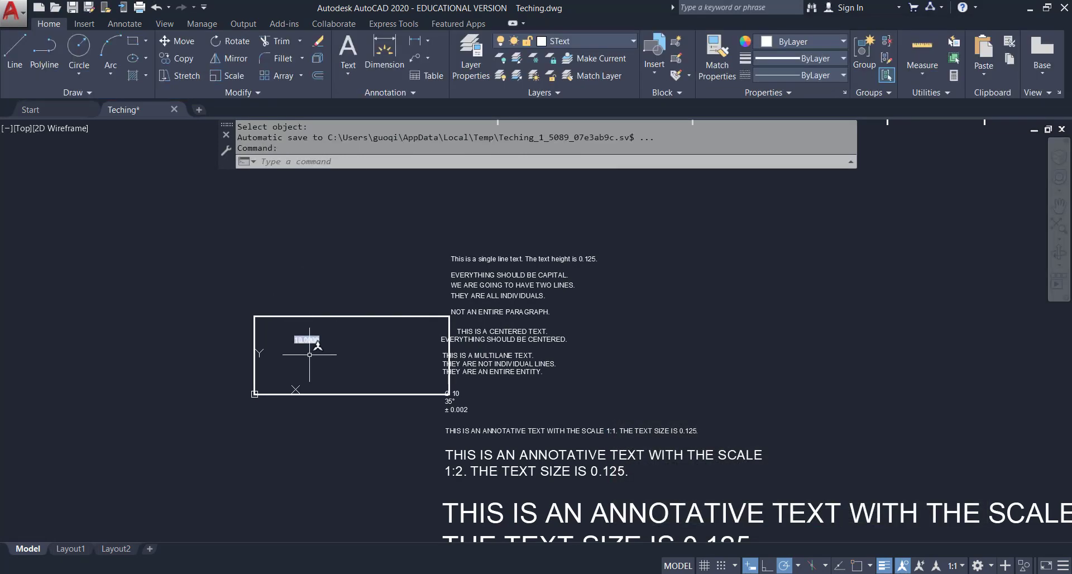
Stretch the rectangle's top edge upward by about 1.1 units and regenerate the drawing to update the area field.
scroll(307, 339, "up", 2)
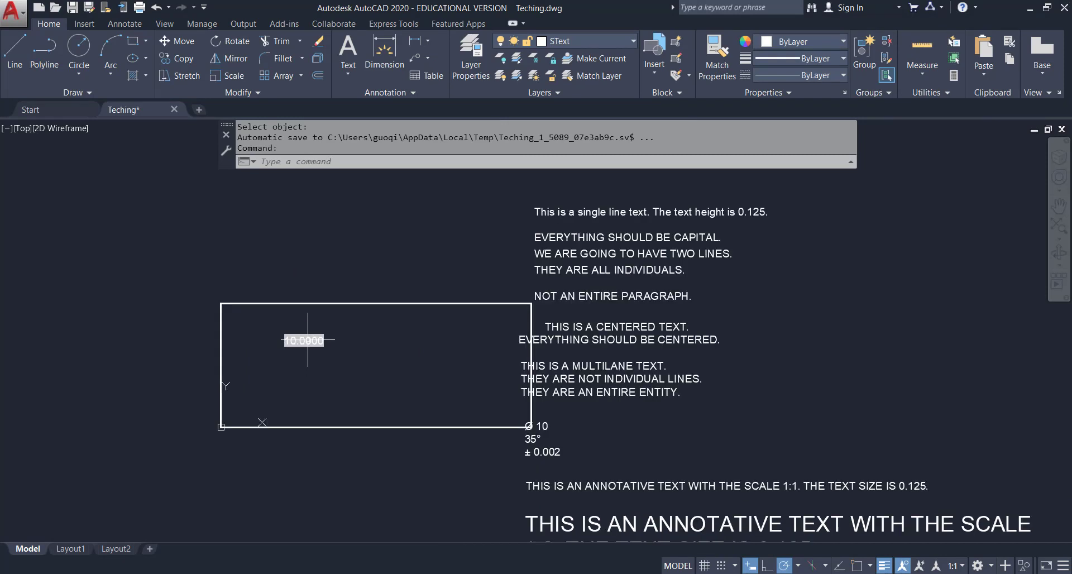
left_click(344, 302)
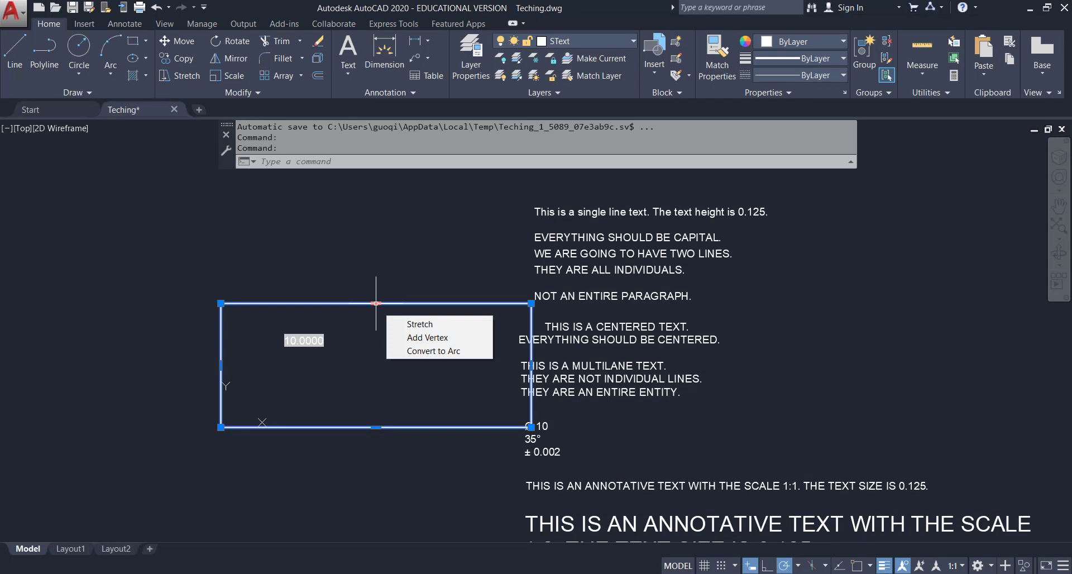
left_click(376, 303)
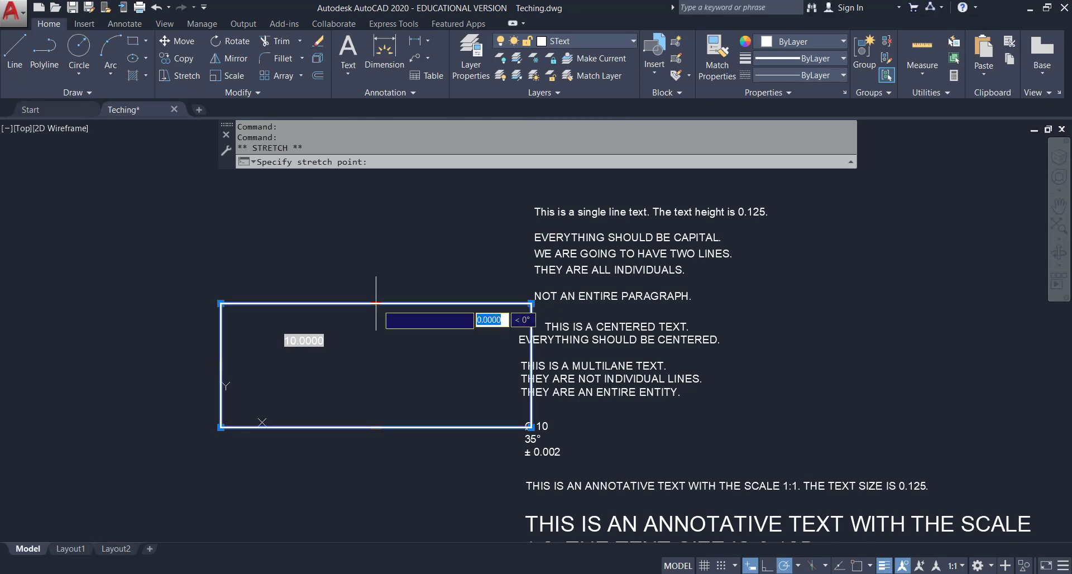
left_click(376, 234)
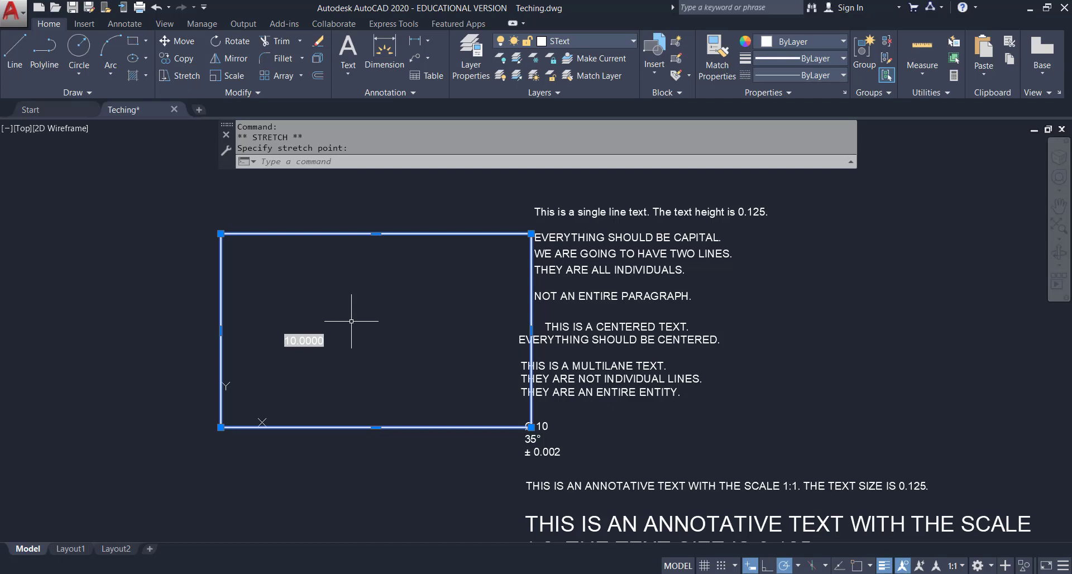
type("RE")
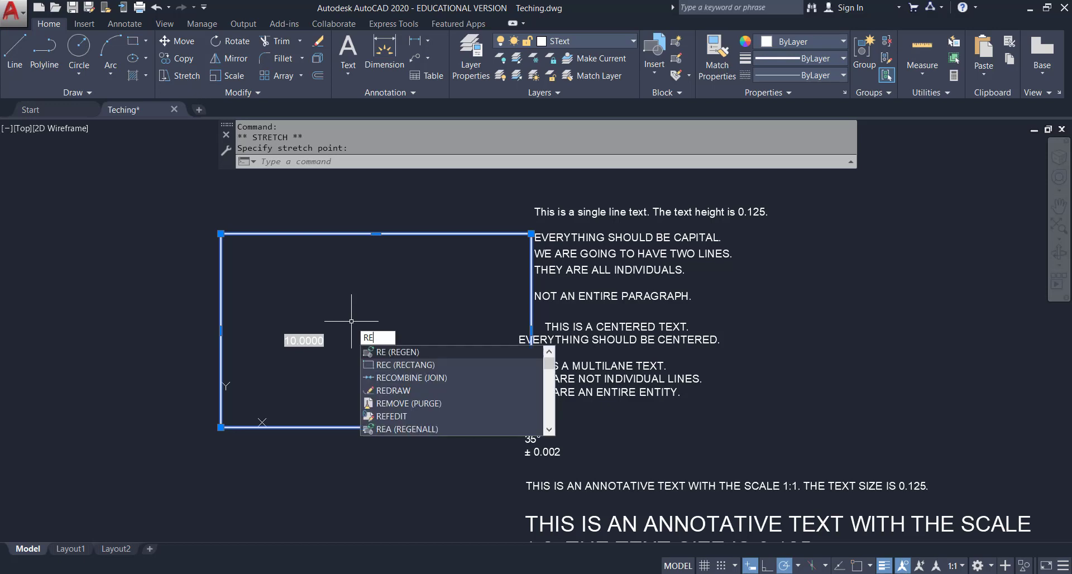
key("Return")
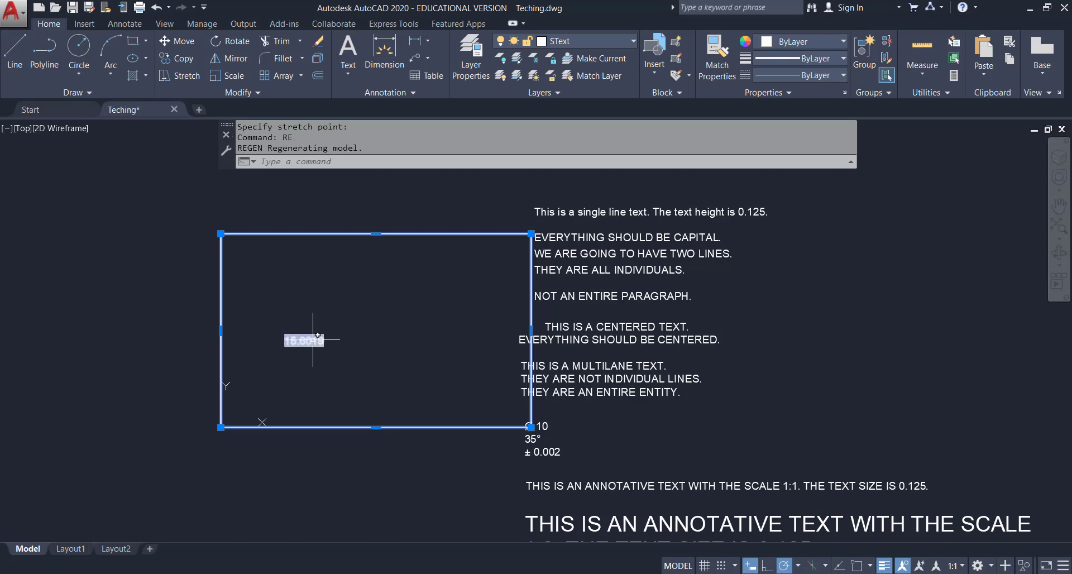
Stretch the rectangle's top edge back down by about 1.1 units and regenerate the model to refresh the area field.
left_click(376, 233)
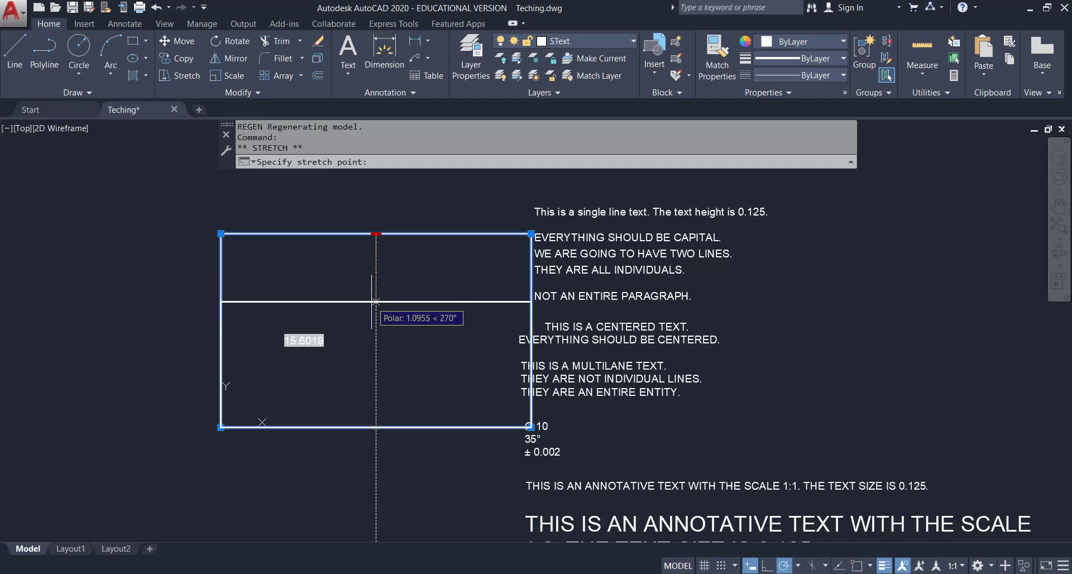
type("R")
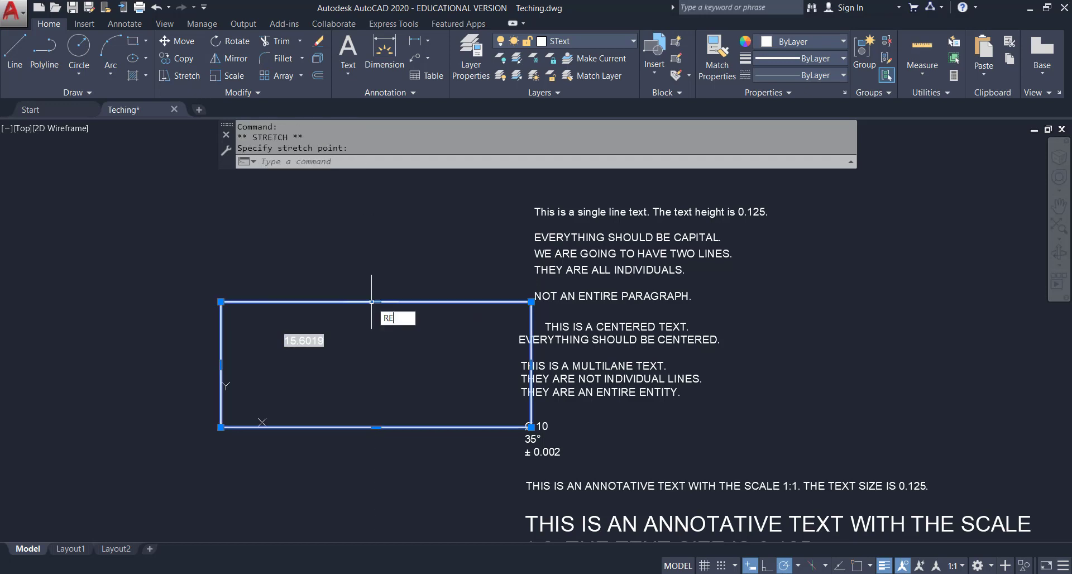
type("E")
key("Return")
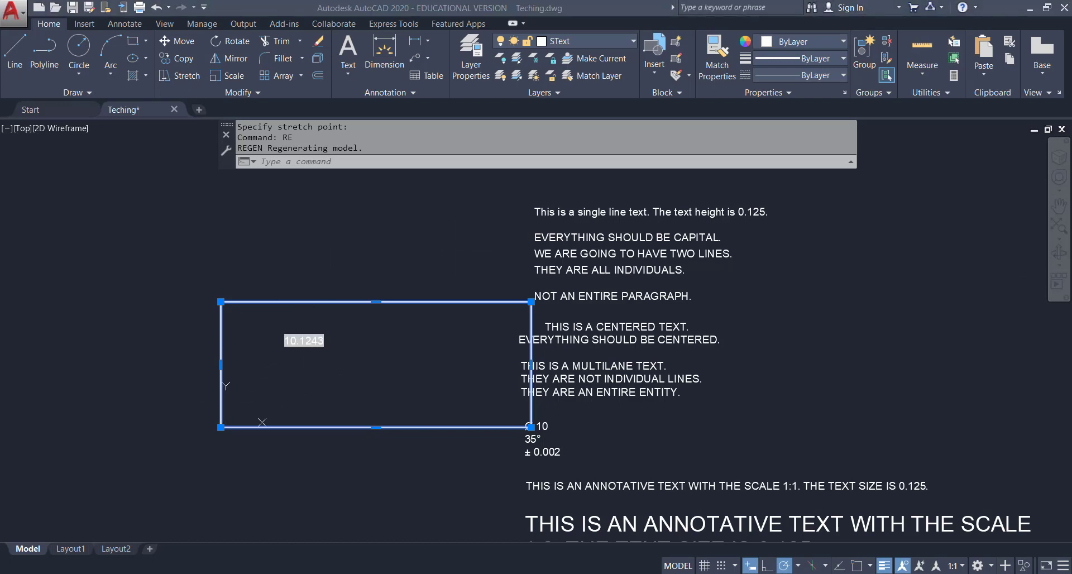
Clear the rectangle selection and save the drawing under its existing name.
left_click(288, 234)
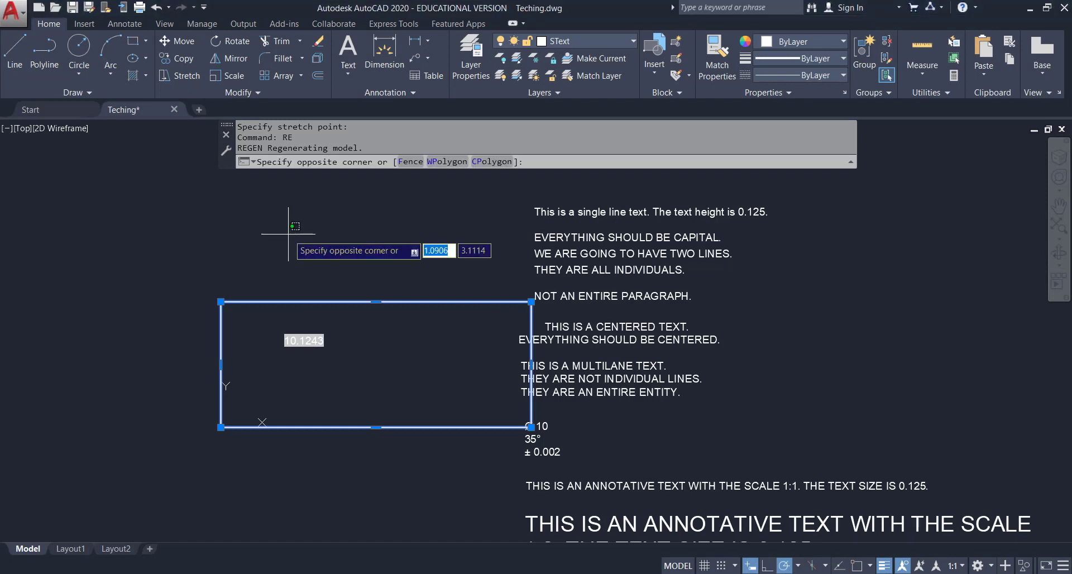
key("Escape")
key("Escape")
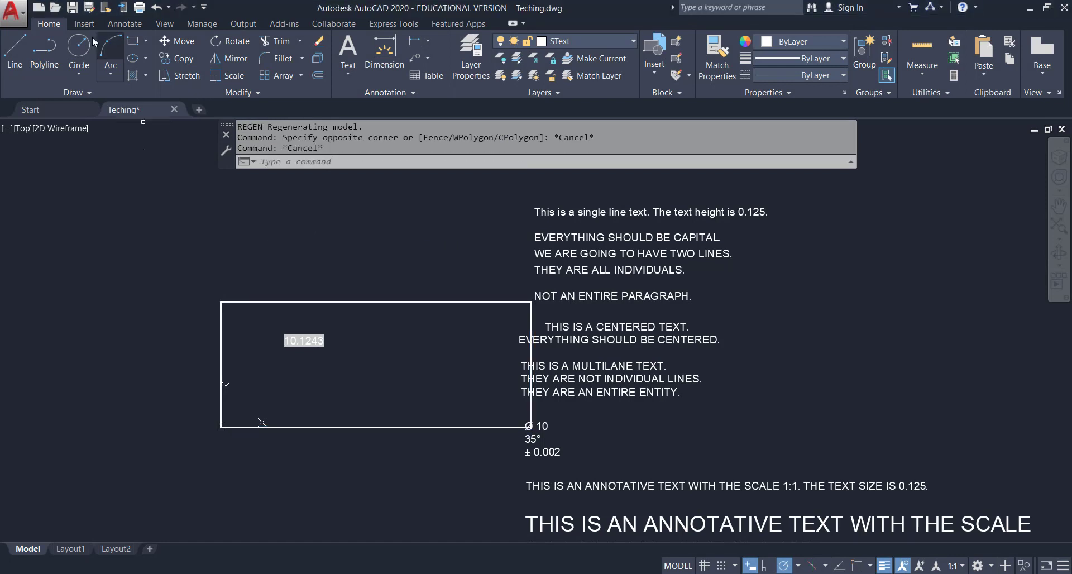
left_click(72, 7)
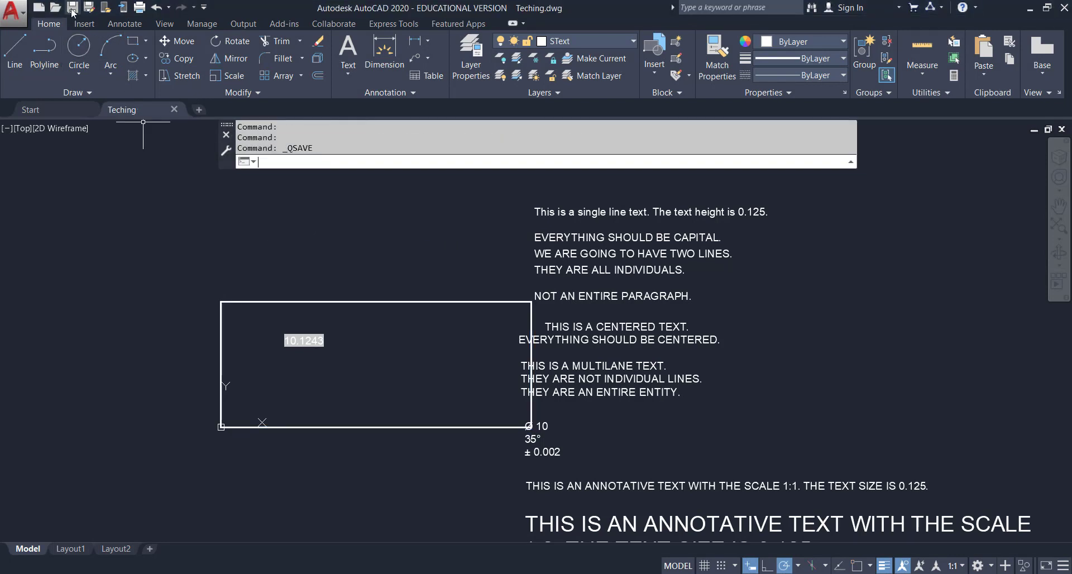